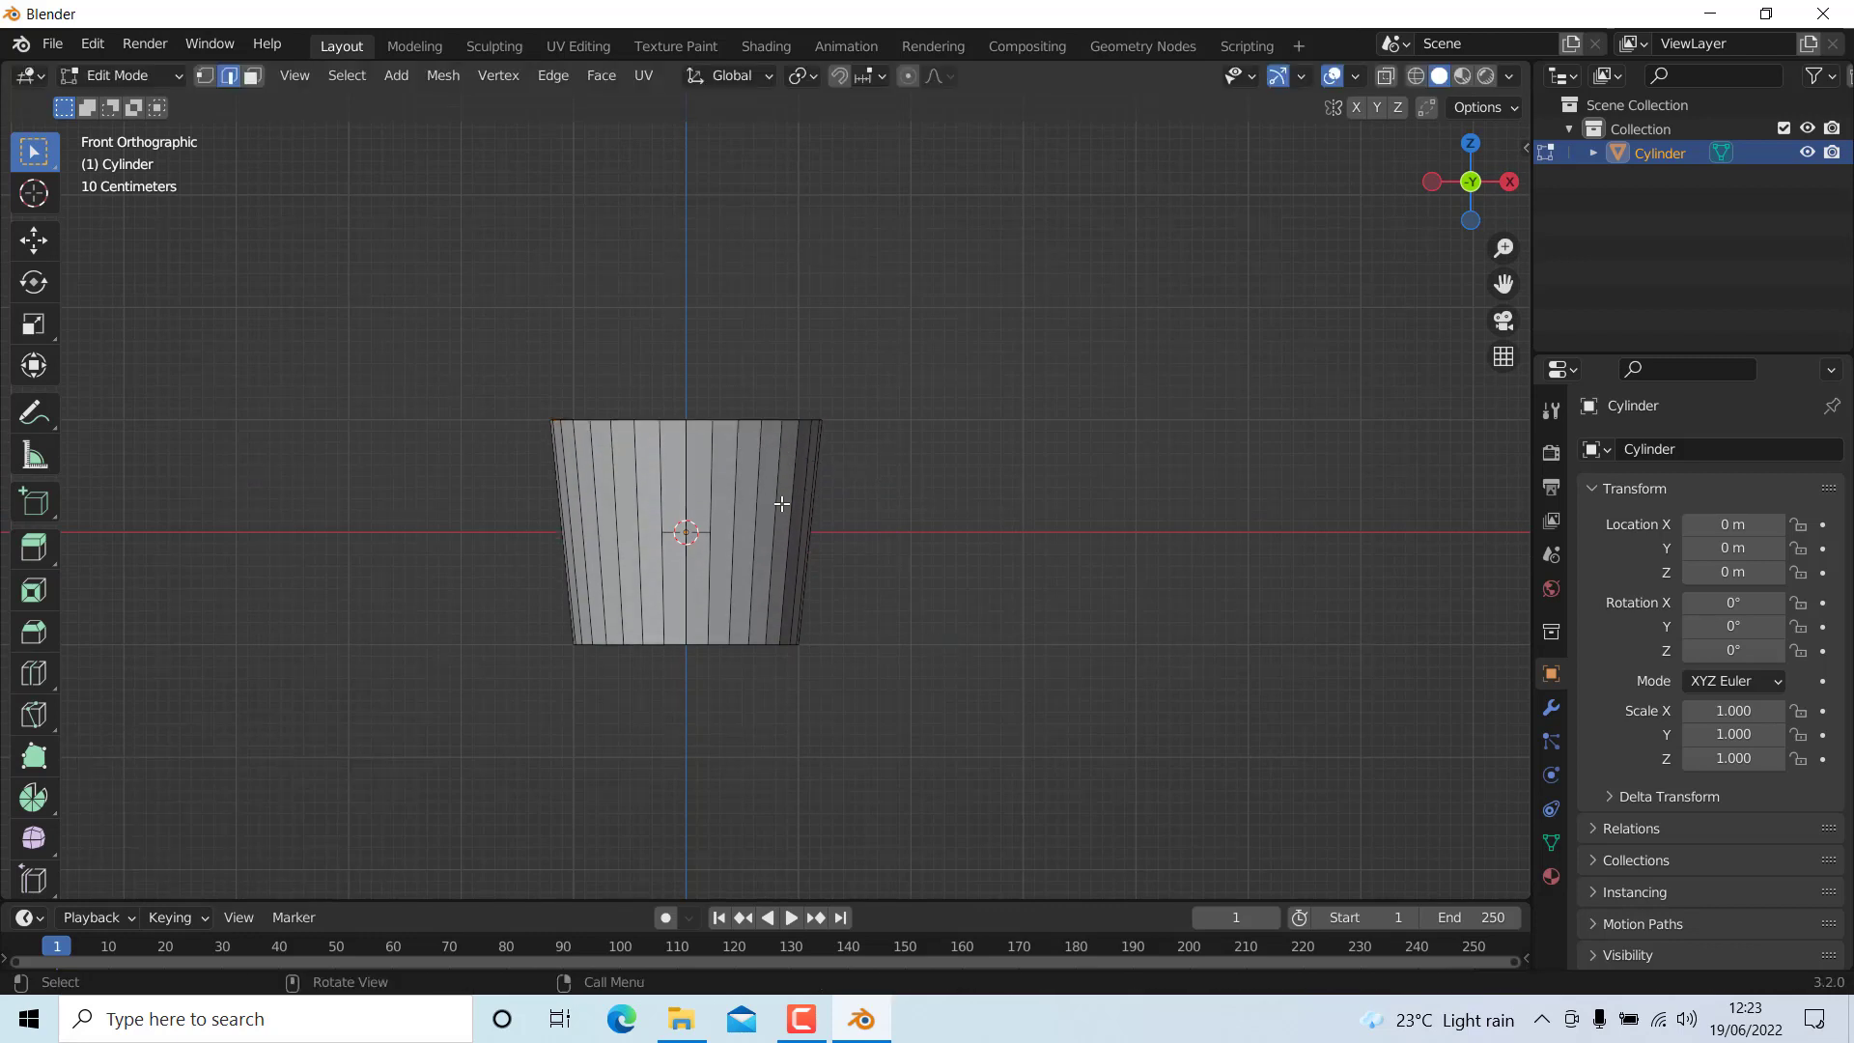
- Slide the top rim edge loop upward with clamping off to make the cup taller
alt+click(781, 503)
key(g)
key(g)
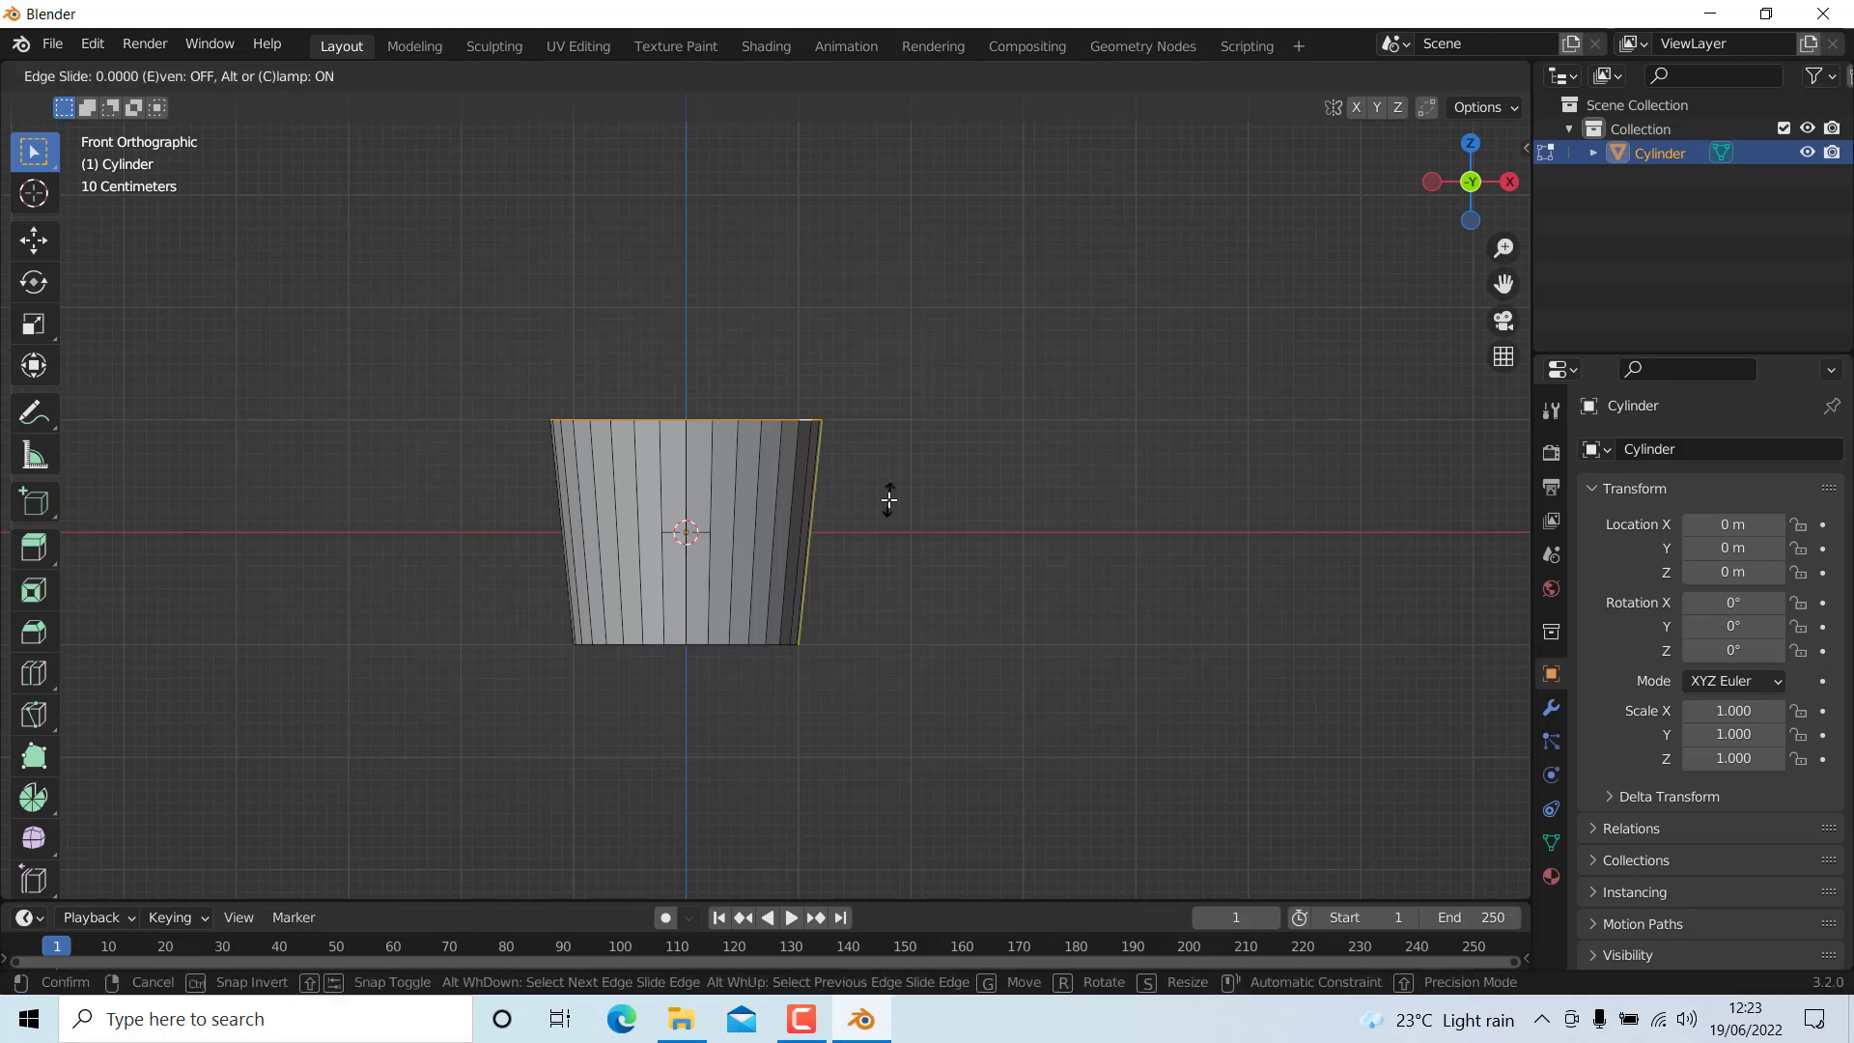
key(c)
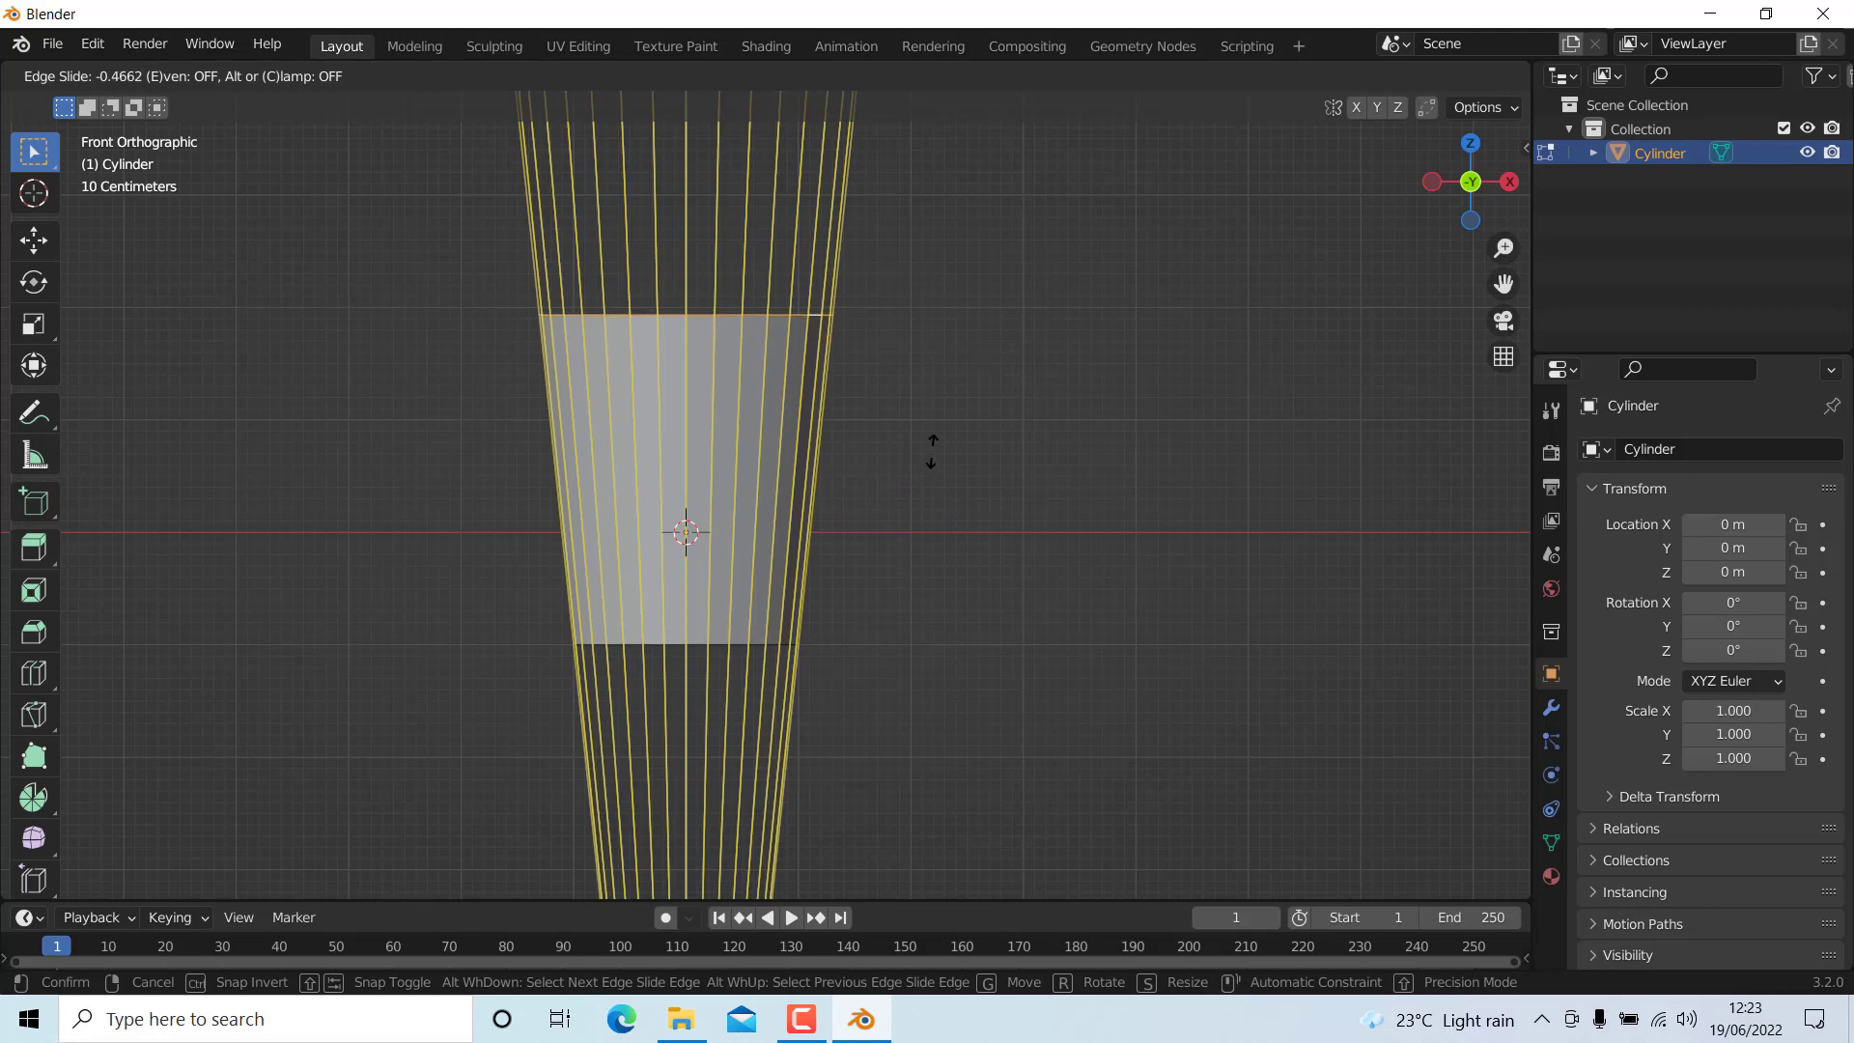
click(932, 451)
click(700, 724)
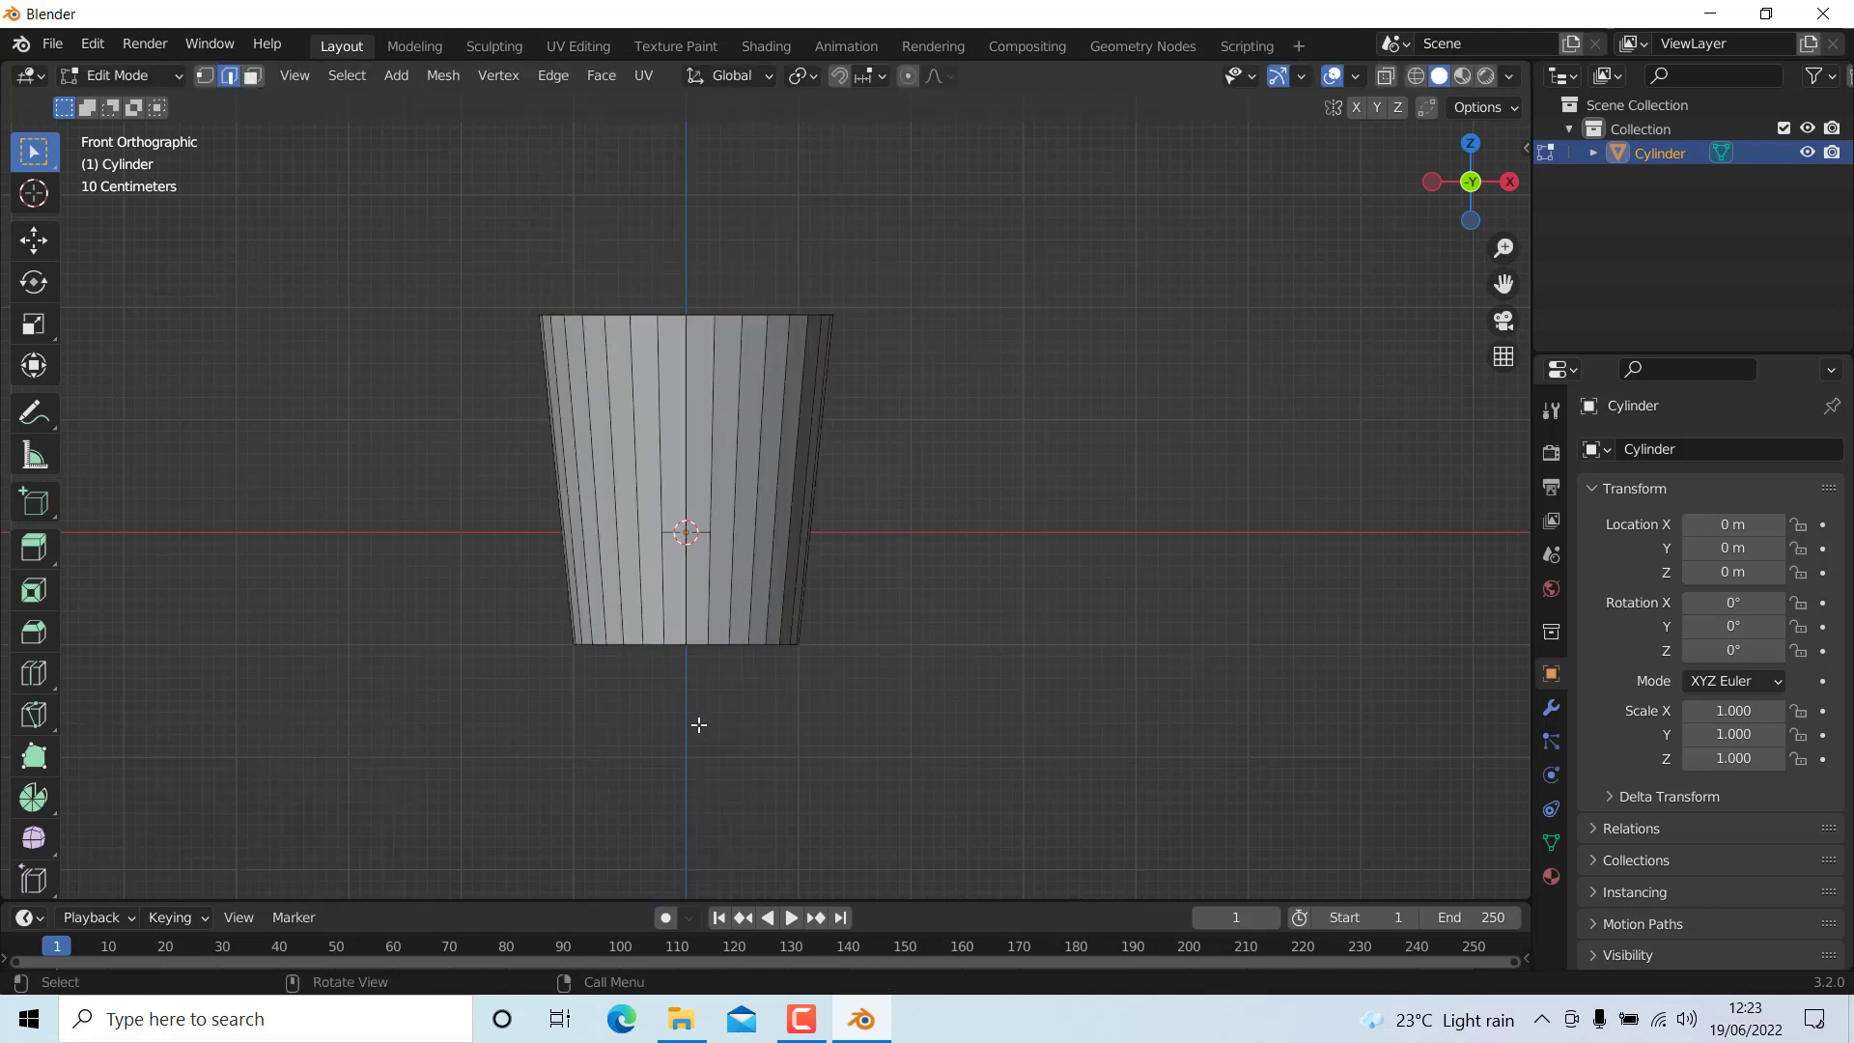
- In wireframe, shrink the cup's bottom edge loop to about 0.83 so it tapers
click(1415, 76)
drag(457, 639, 1045, 740)
key(s)
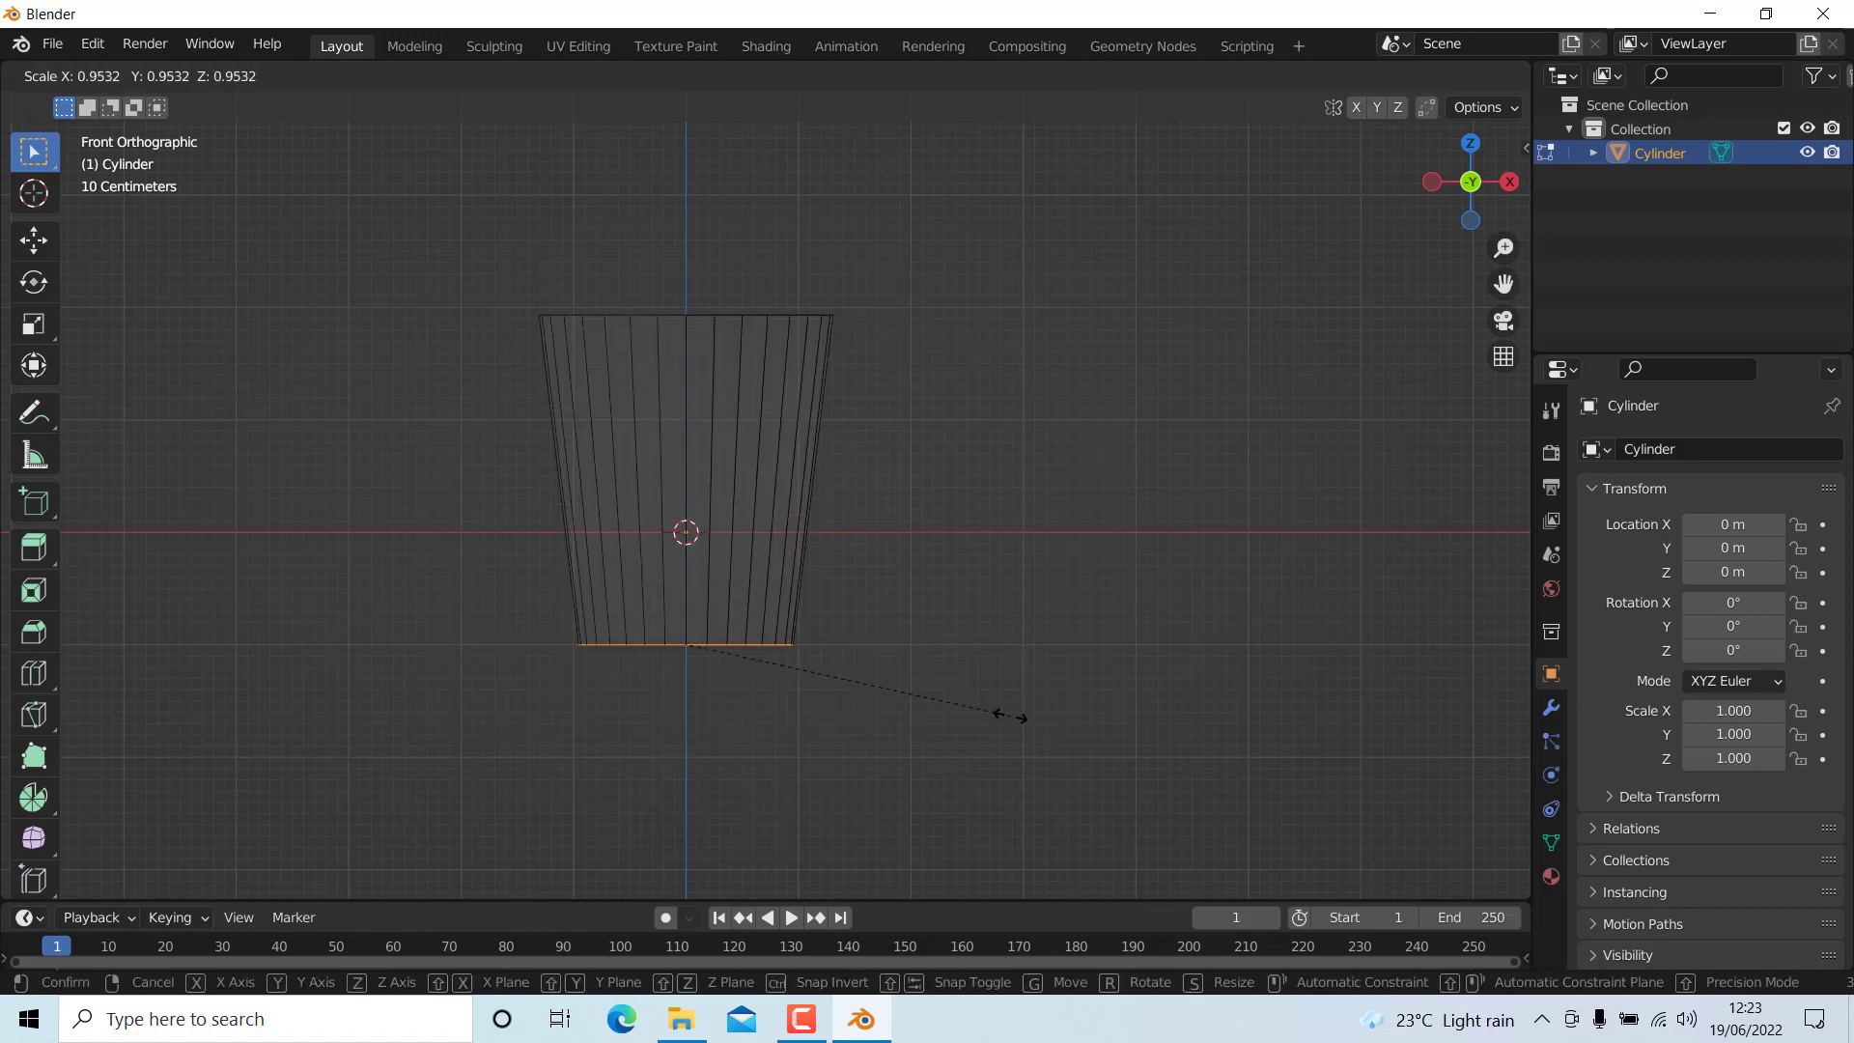
click(966, 692)
click(922, 574)
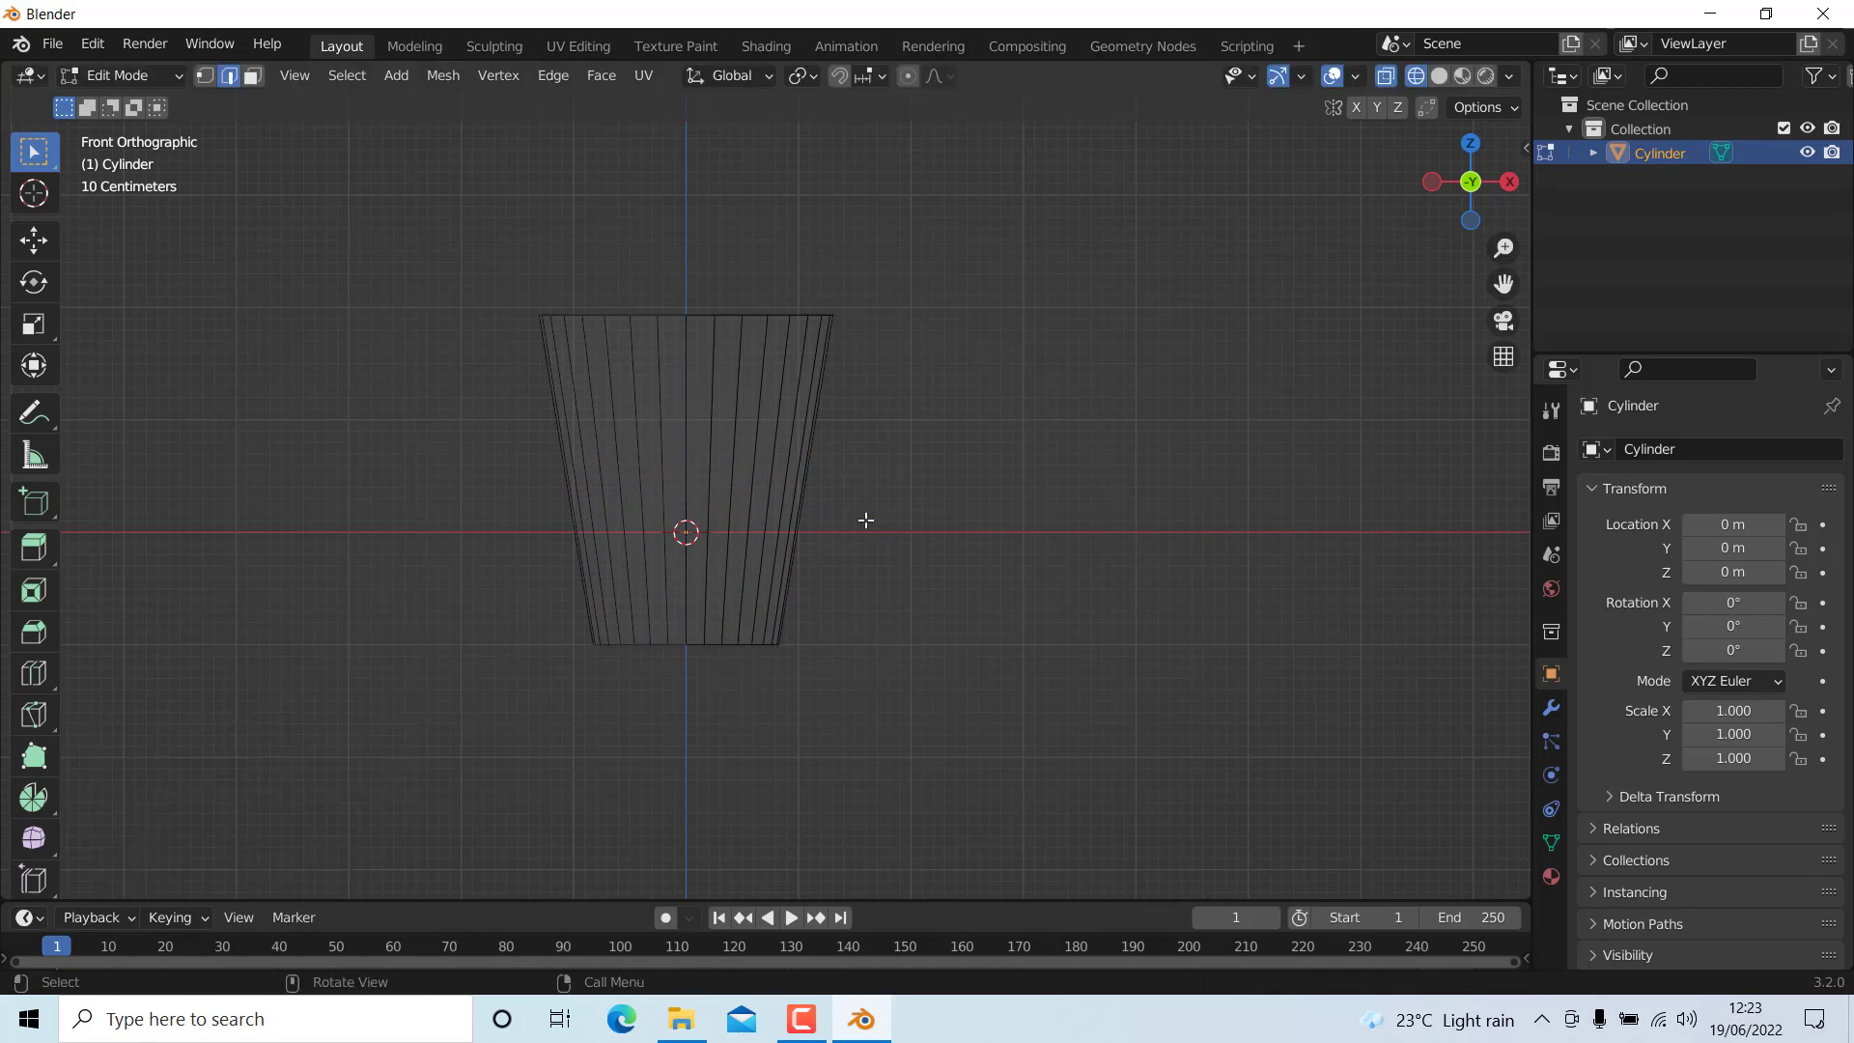
- Extrude all the cup's faces inward along their normals to give the wall thickness
click(1439, 75)
mouse_move(860, 460)
middle_down()
mouse_move(772, 541)
mouse_move(590, 536)
middle_up()
scroll(590, 536, down, 6)
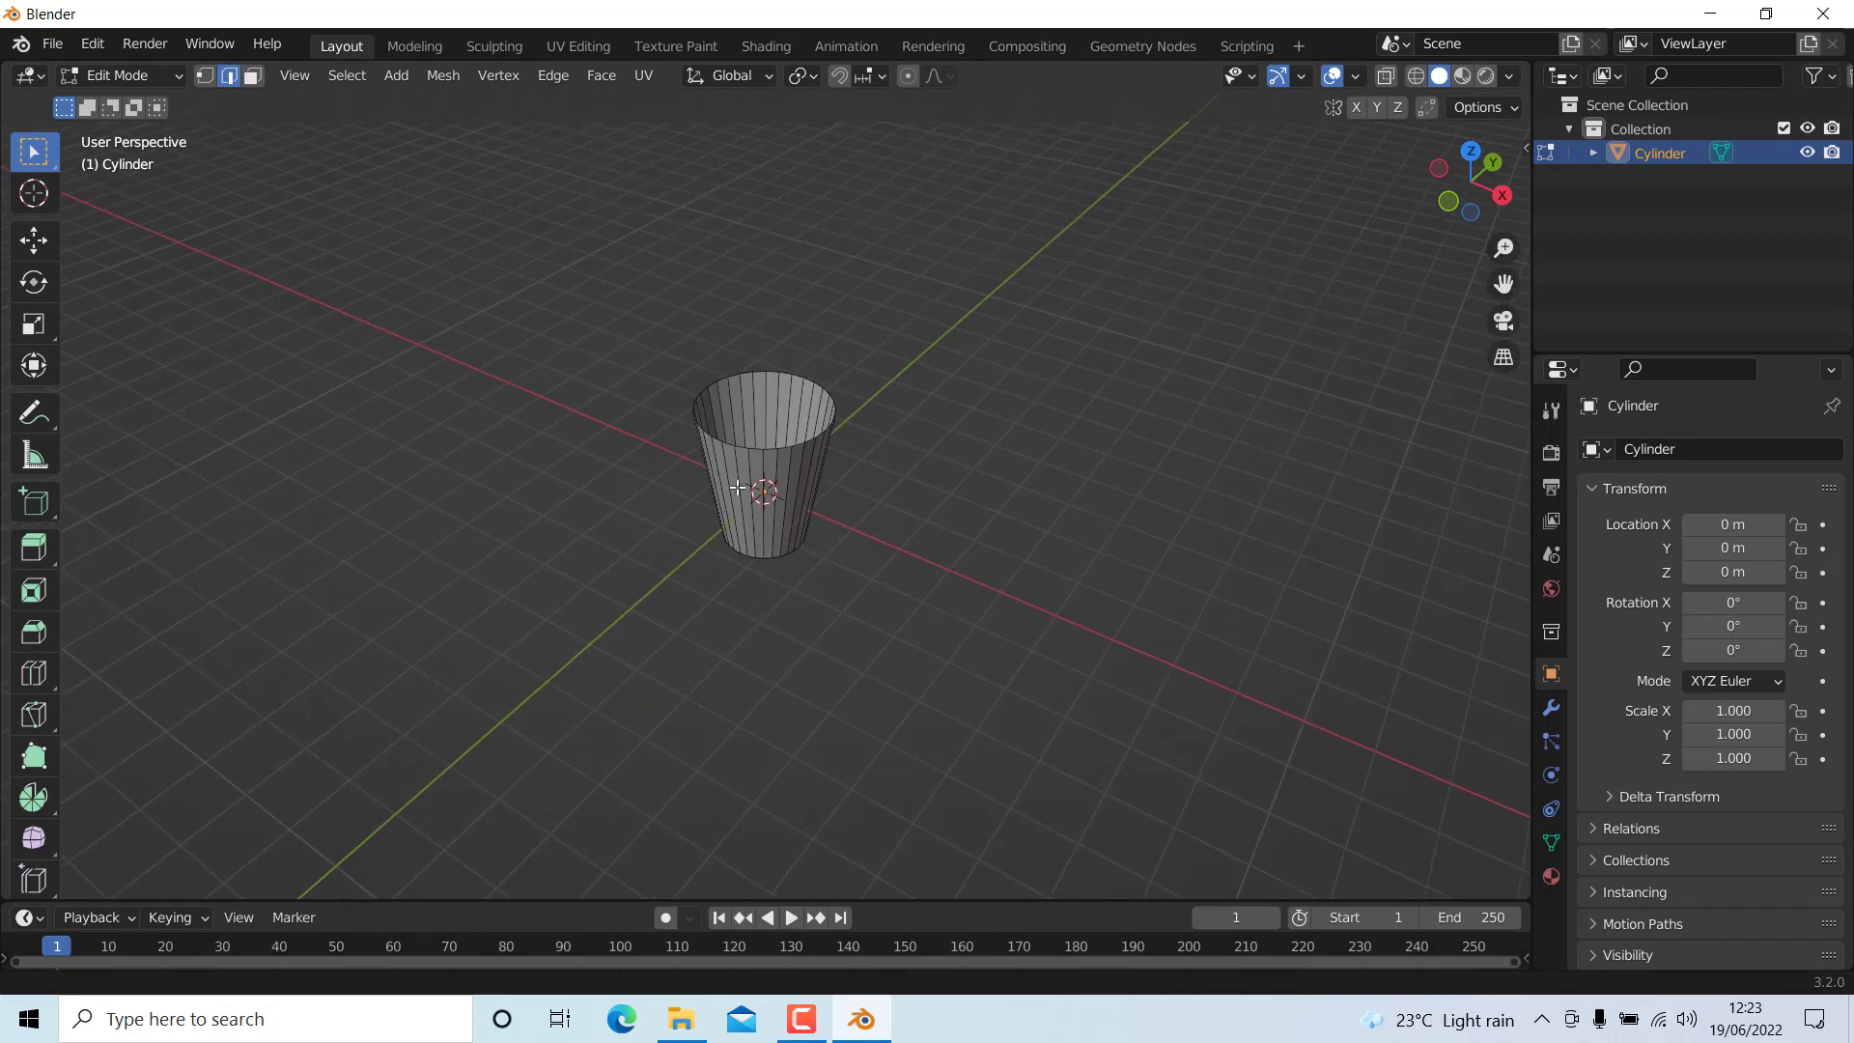
scroll(759, 480, up, 4)
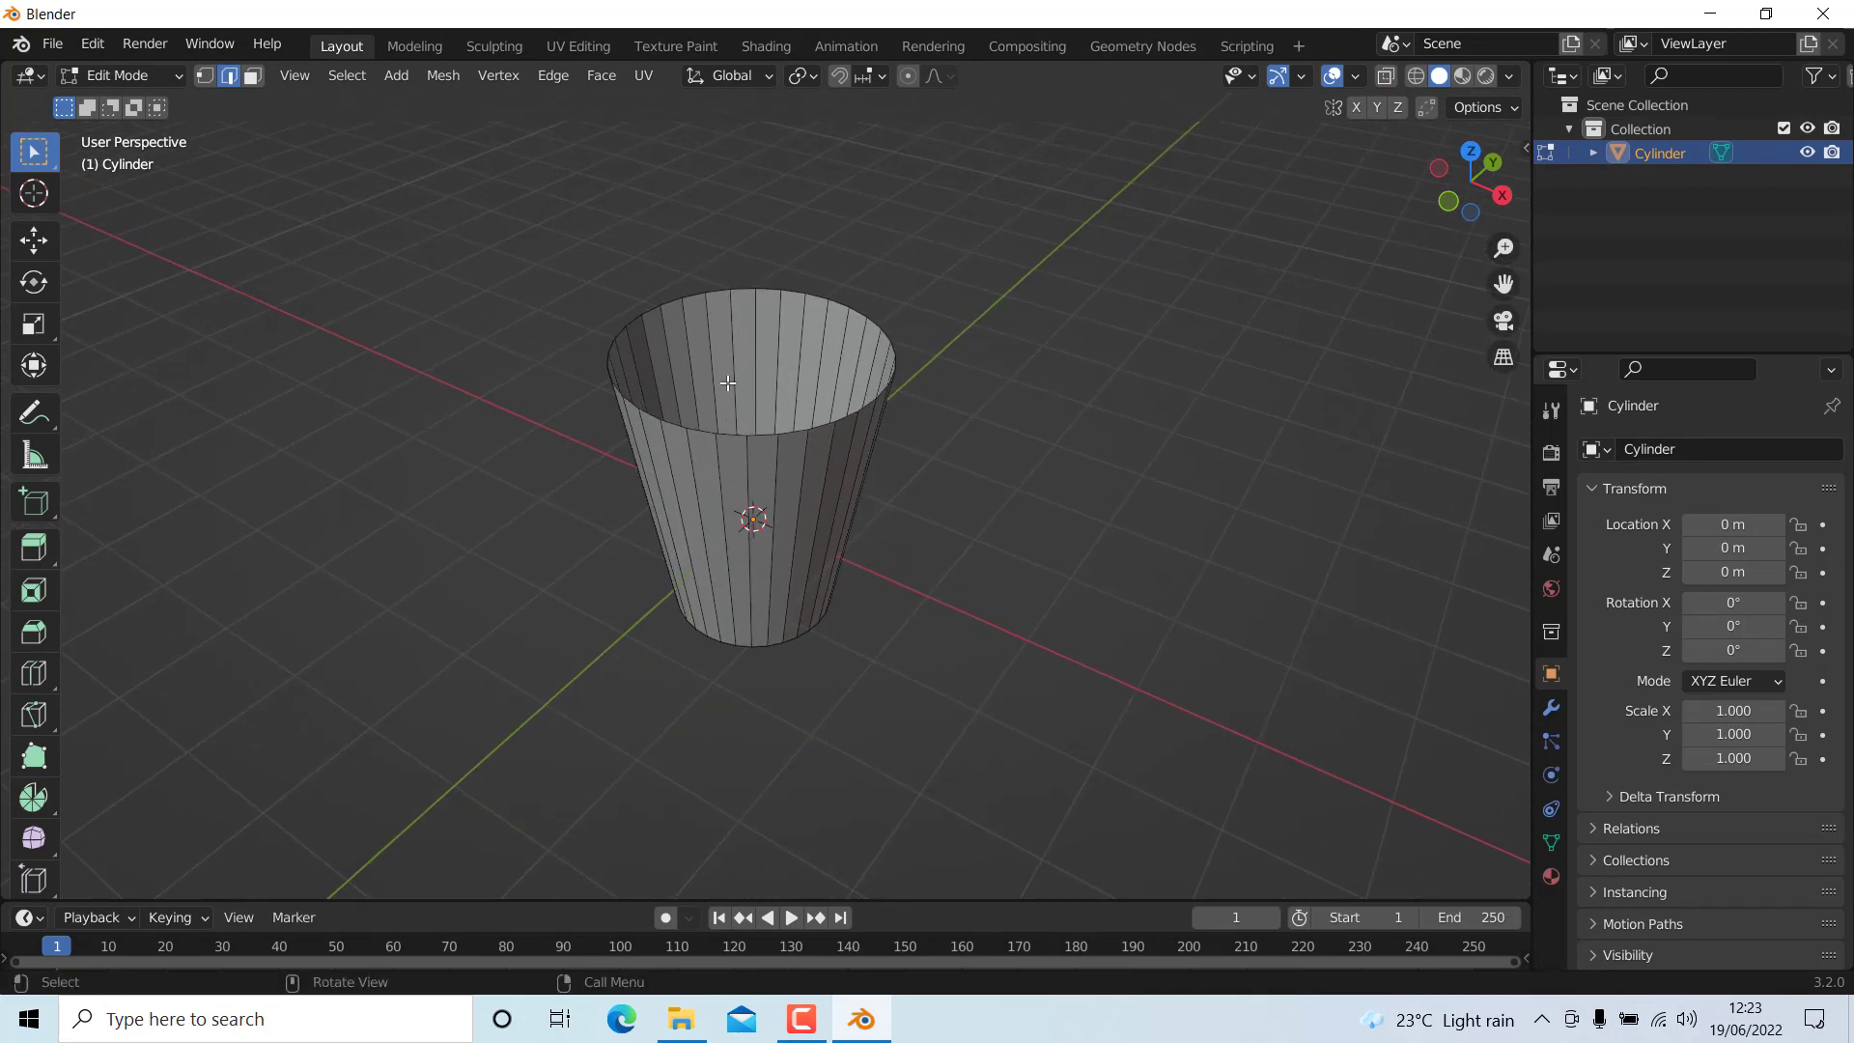
key(a)
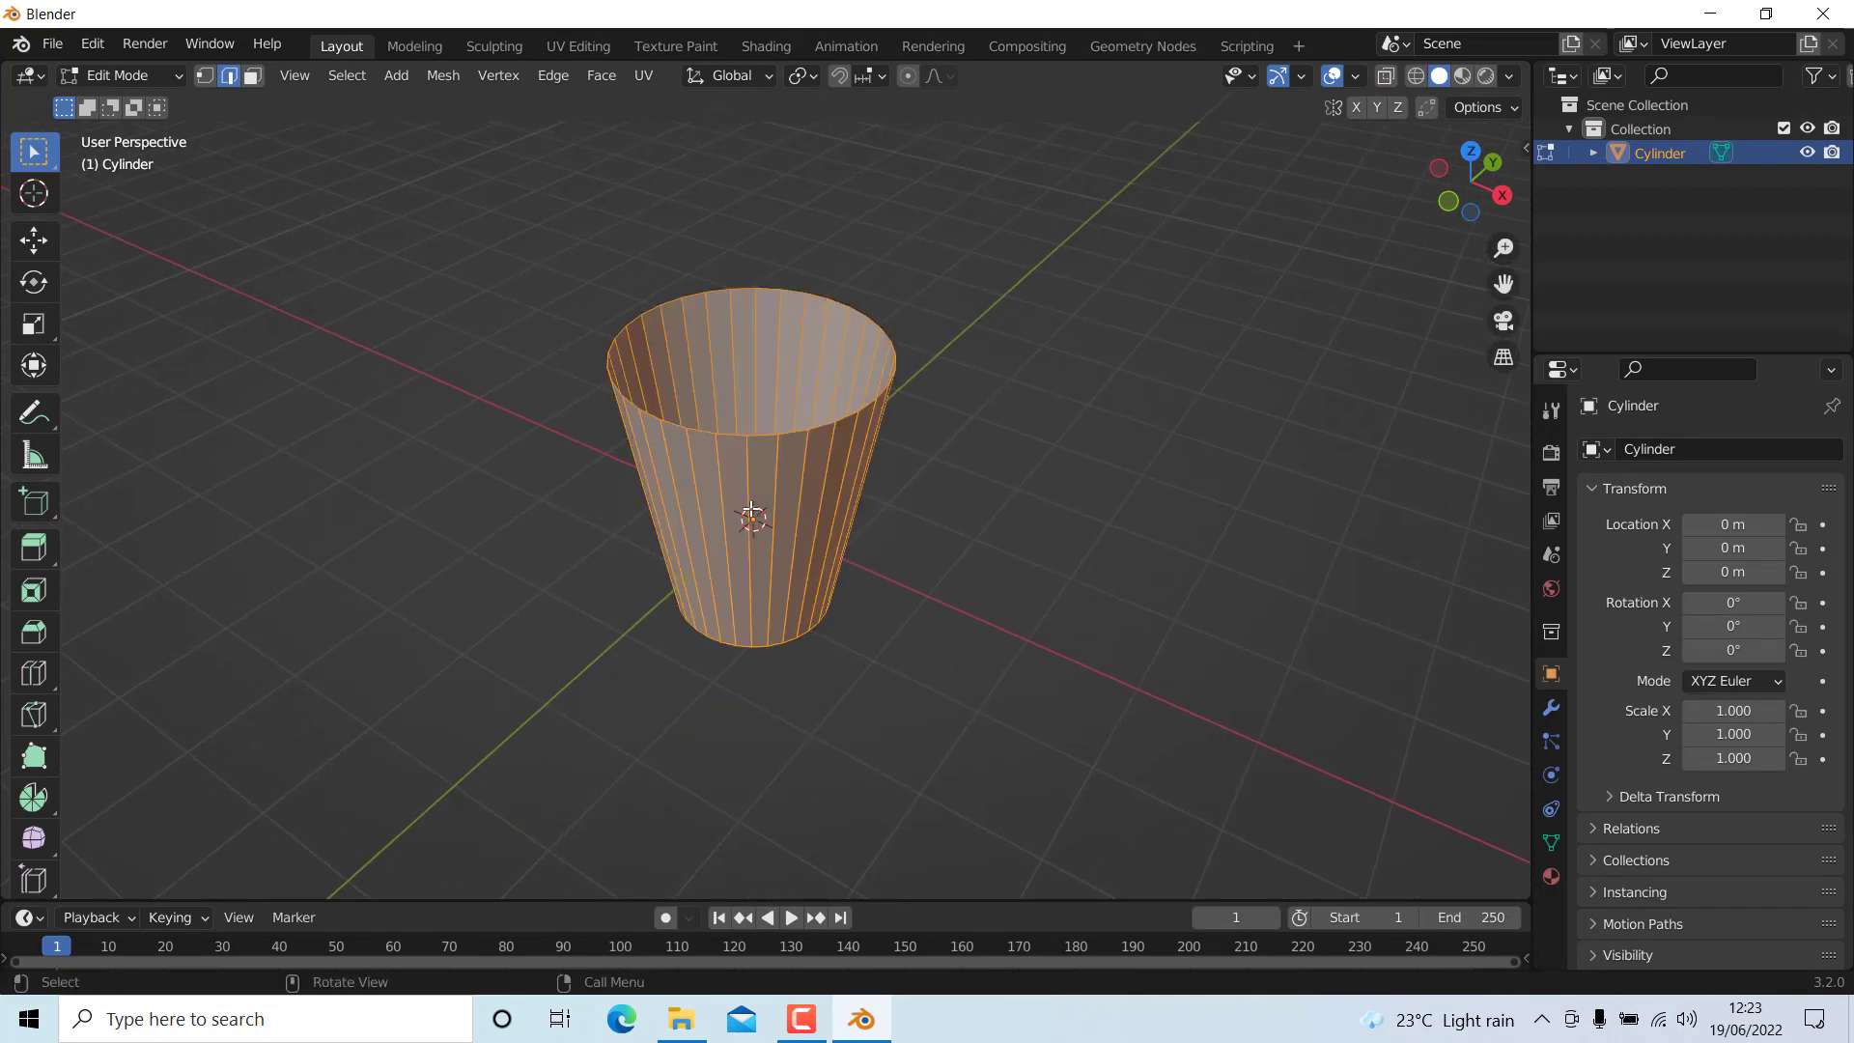
key(alt+e)
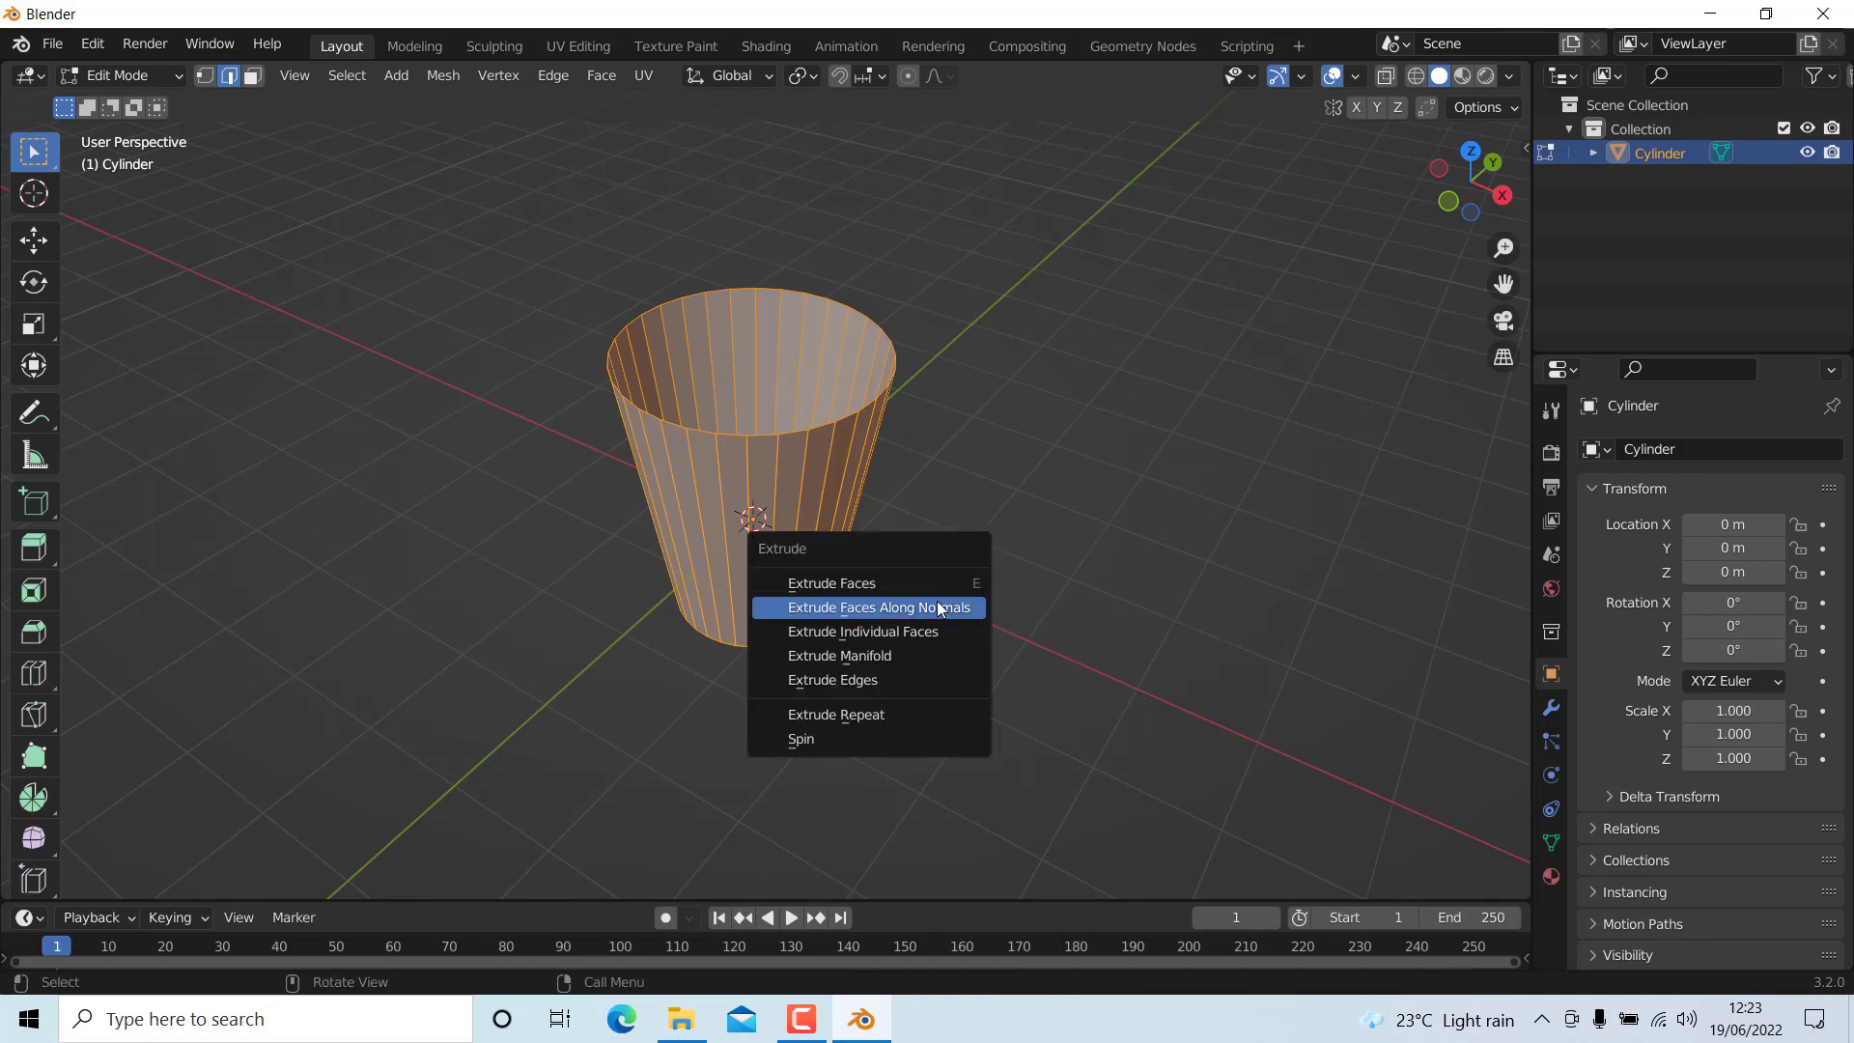
click(936, 607)
key(minus)
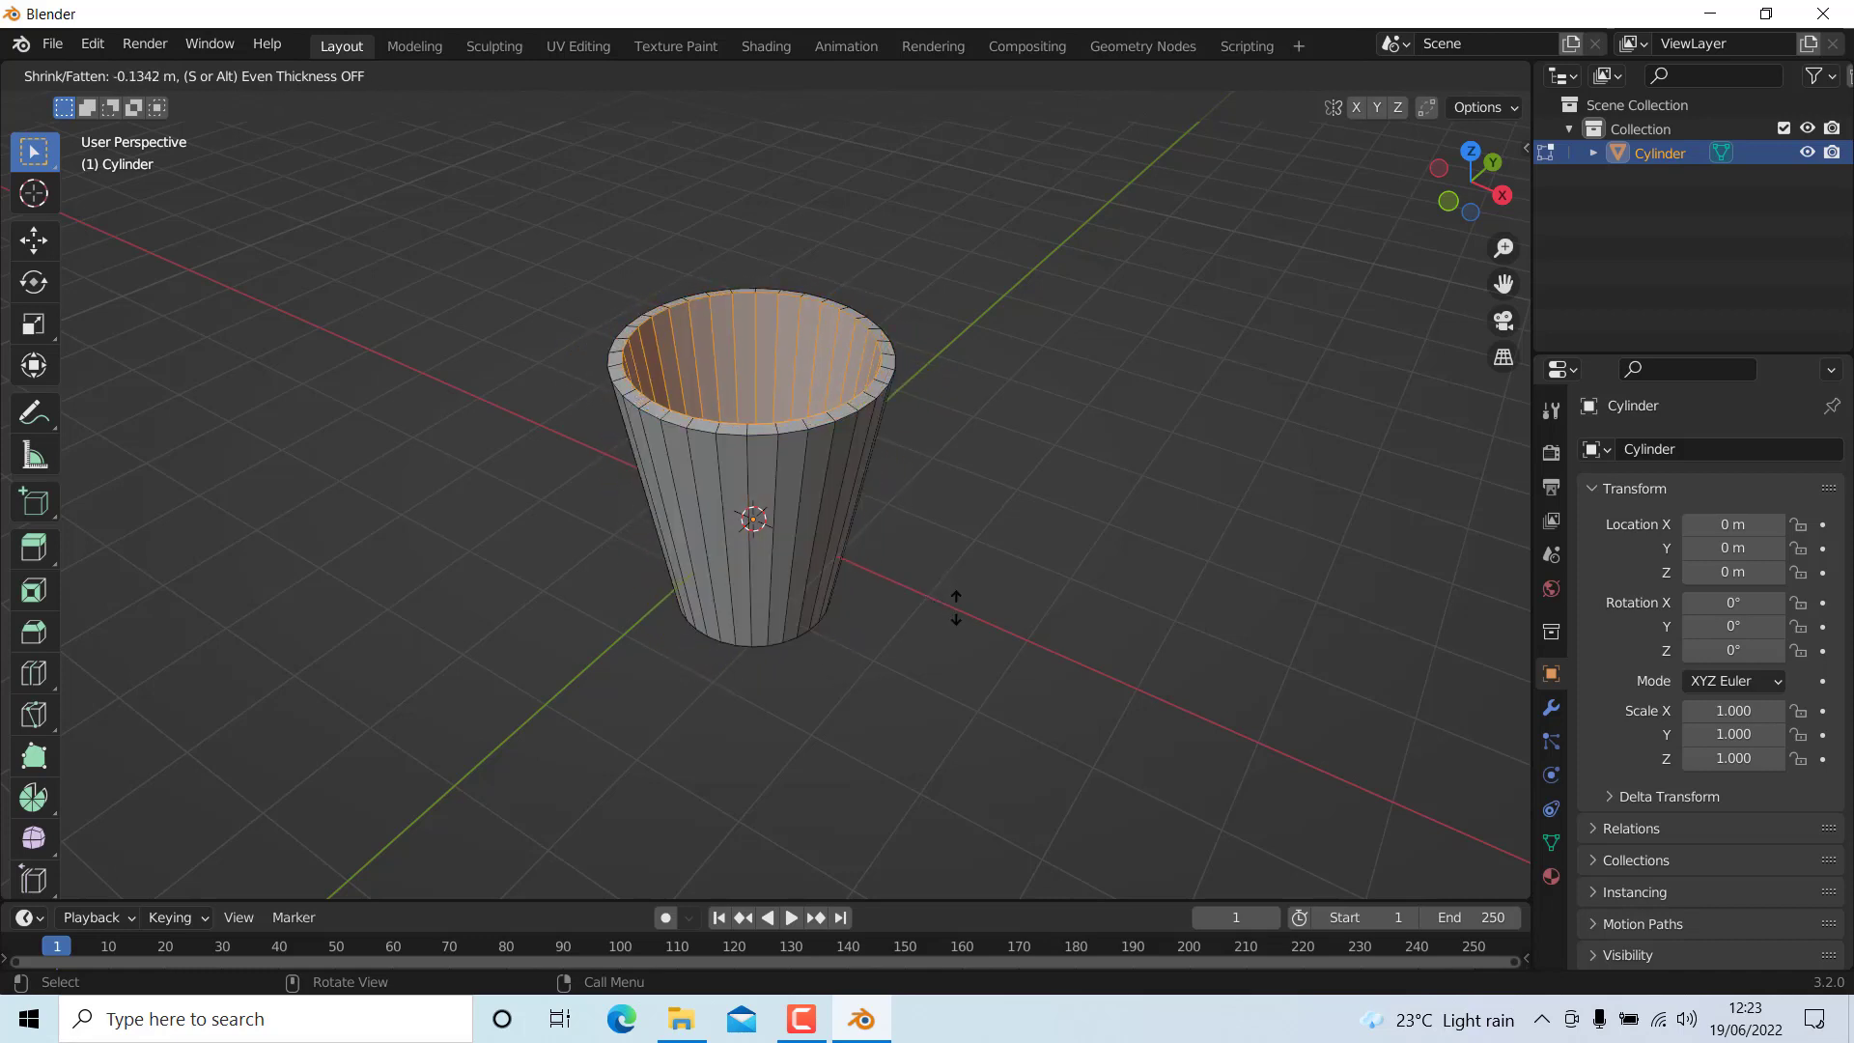
click(957, 603)
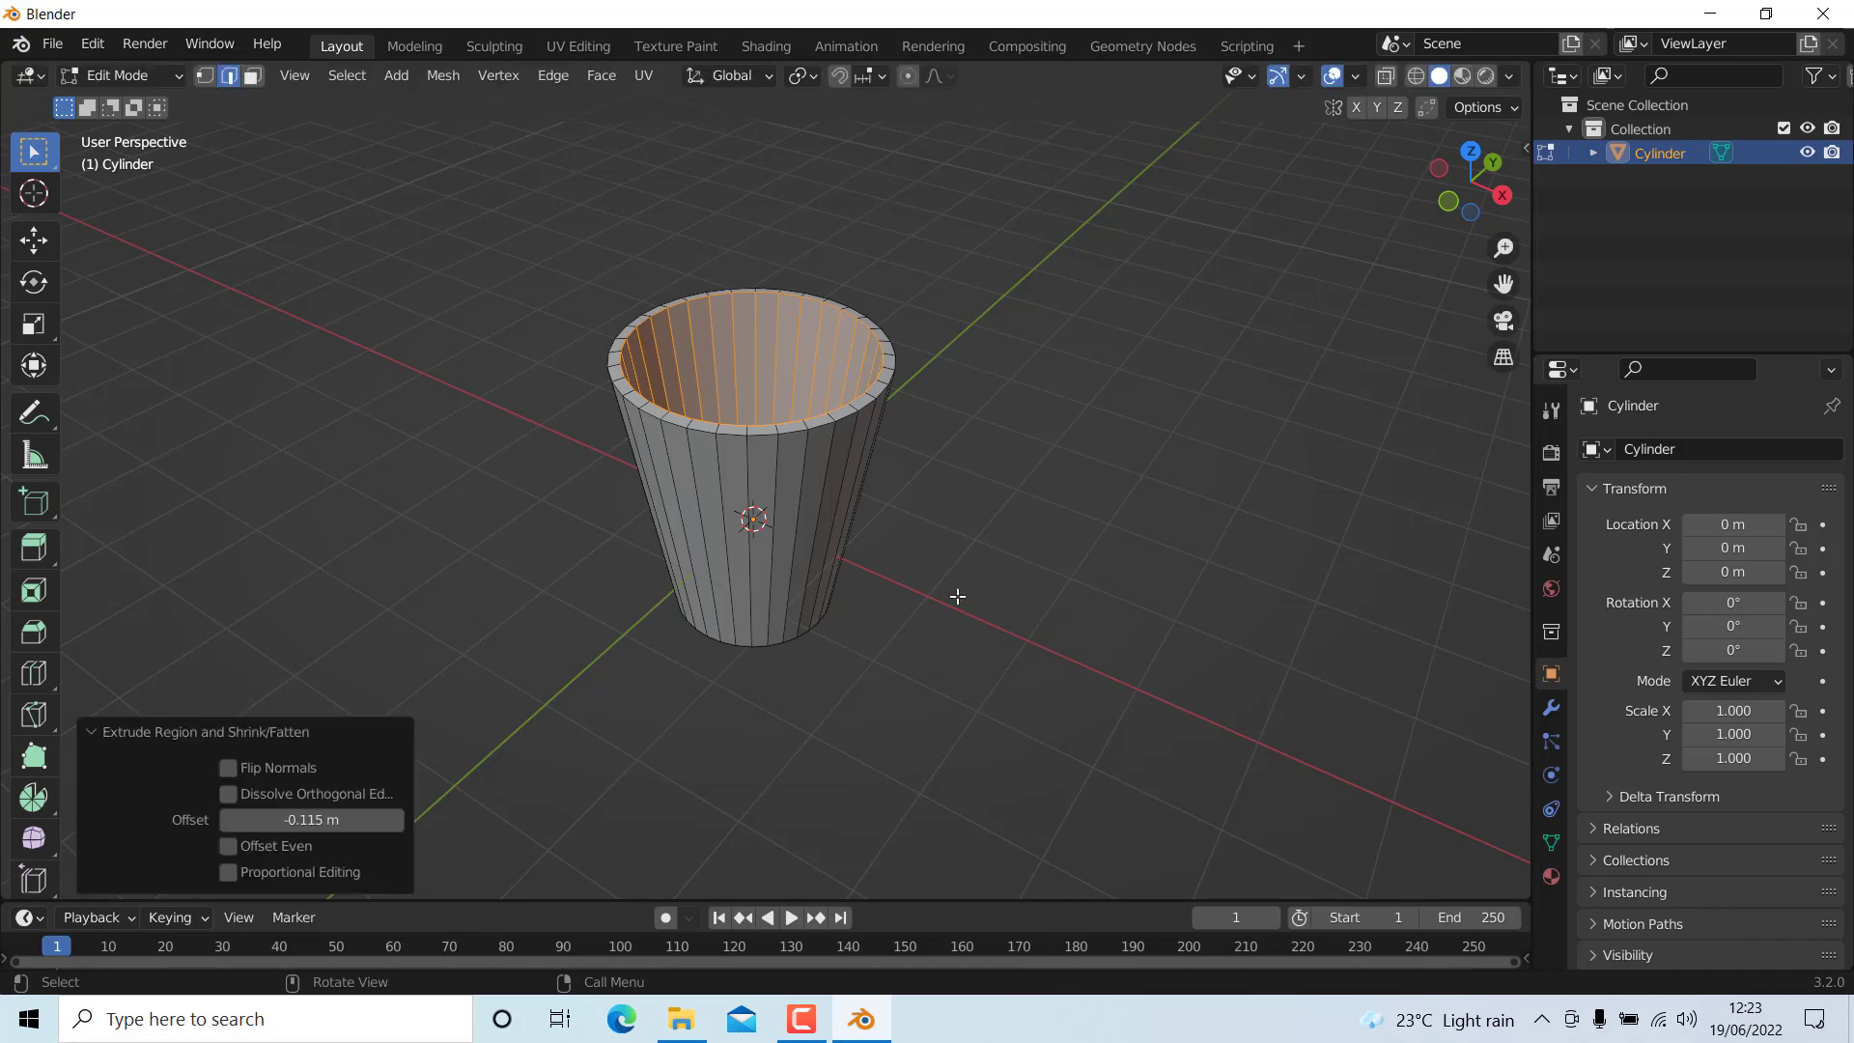
- Set the extrusion offset to exactly -0.1 m in the redo panel
click(312, 820)
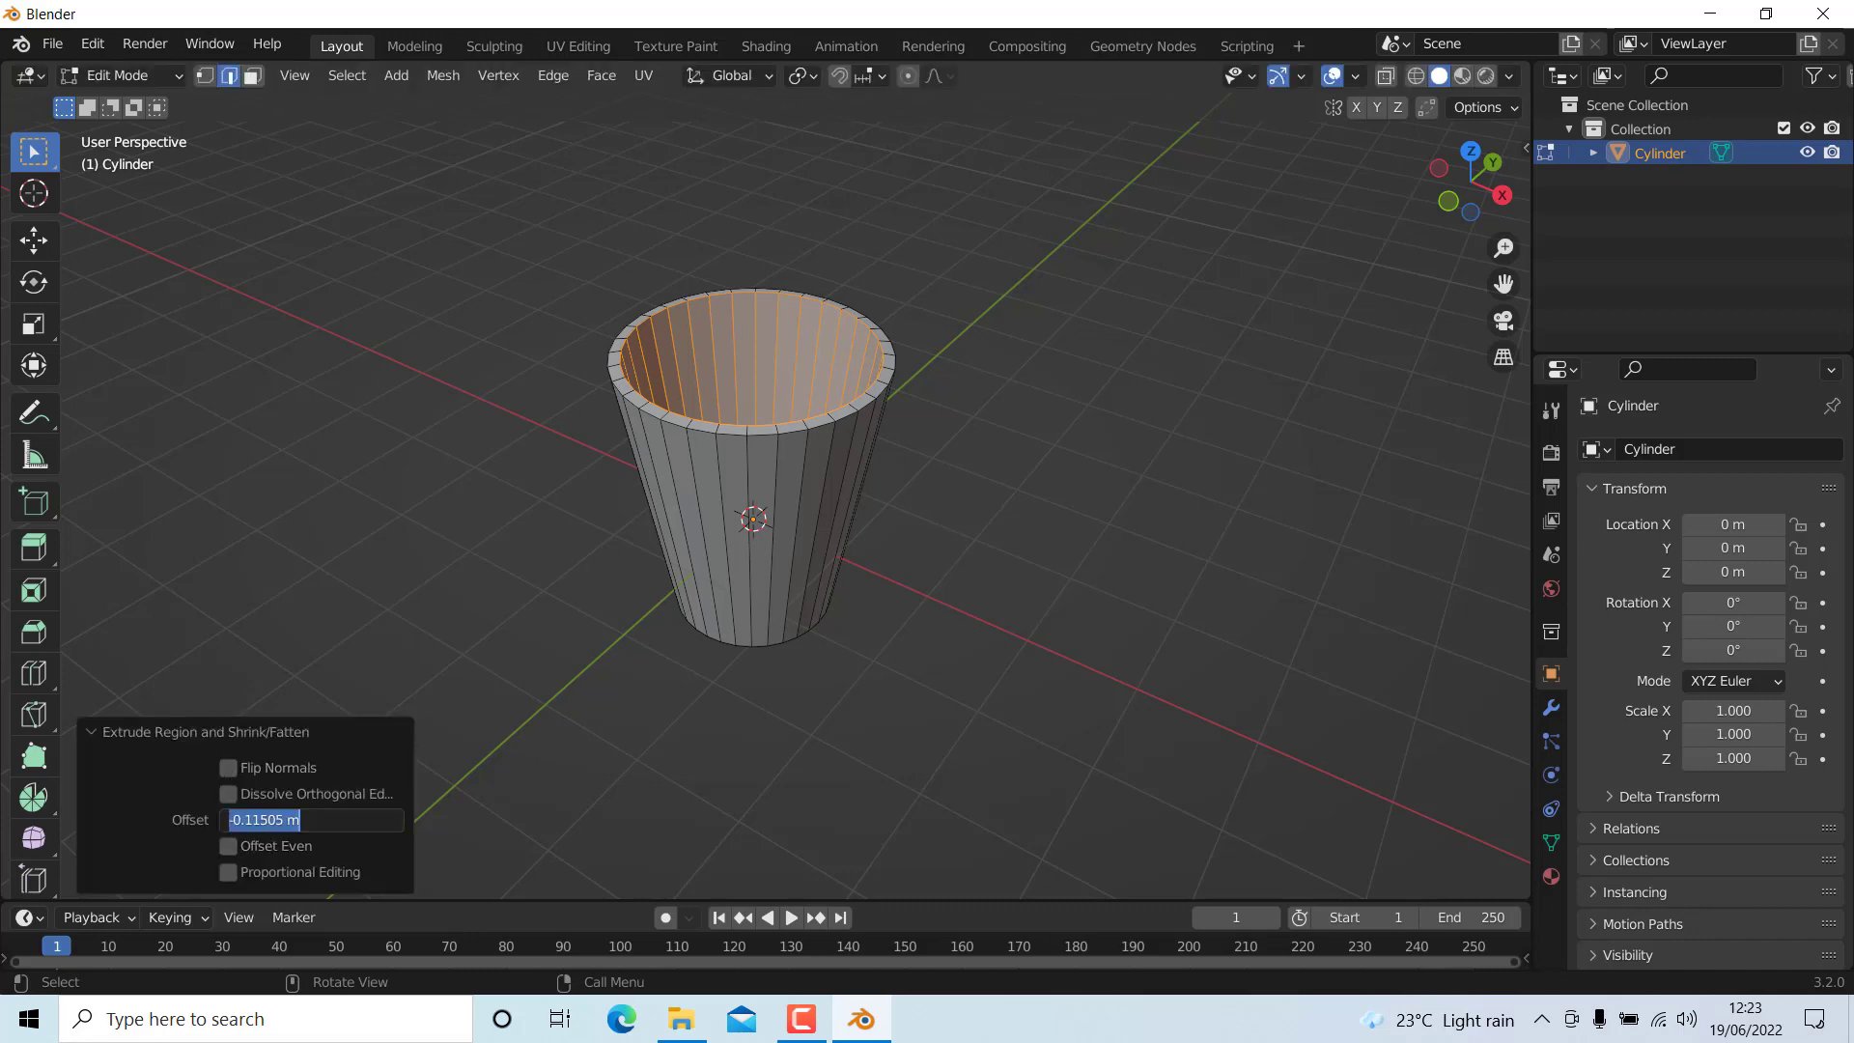
key(BackSpace)
text(-0.1)
key(Return)
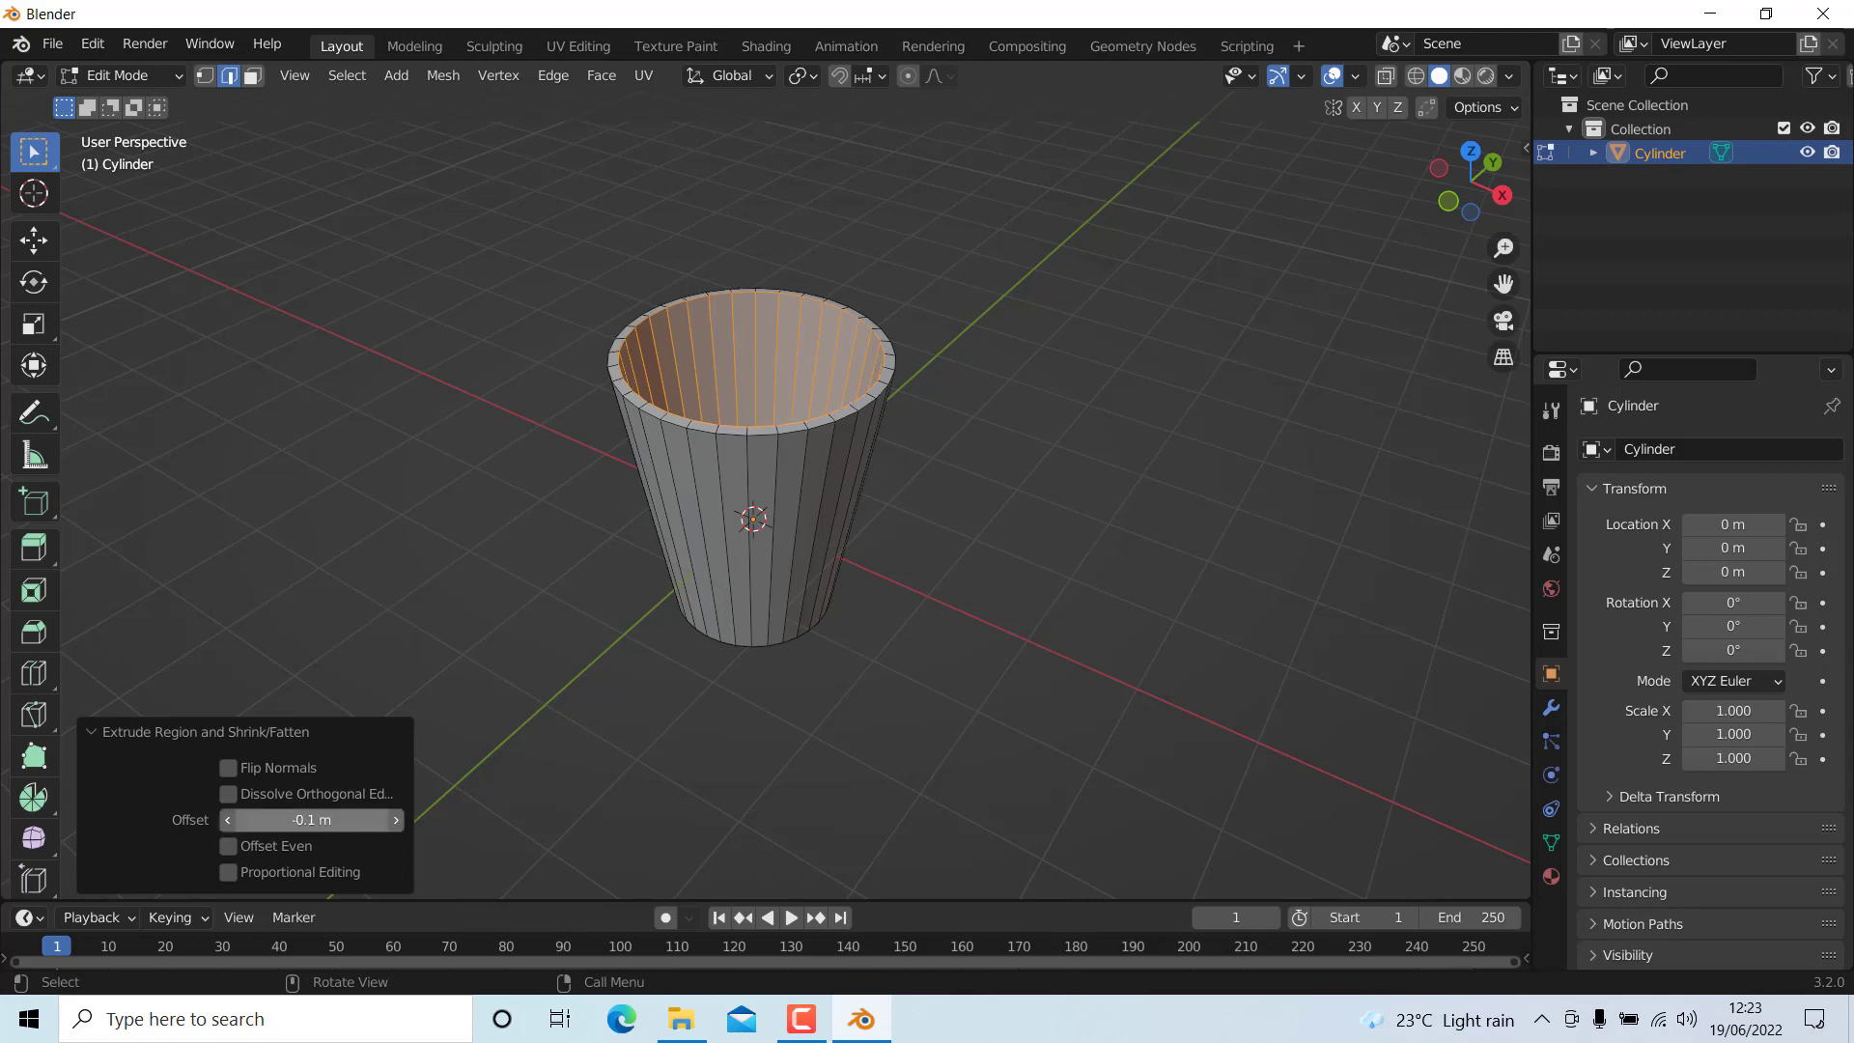
click(1052, 579)
- Add a centred loop cut on the rim and shrink it inward by -0.0265 m
scroll(635, 386, up, 3)
scroll(635, 386, up, 2)
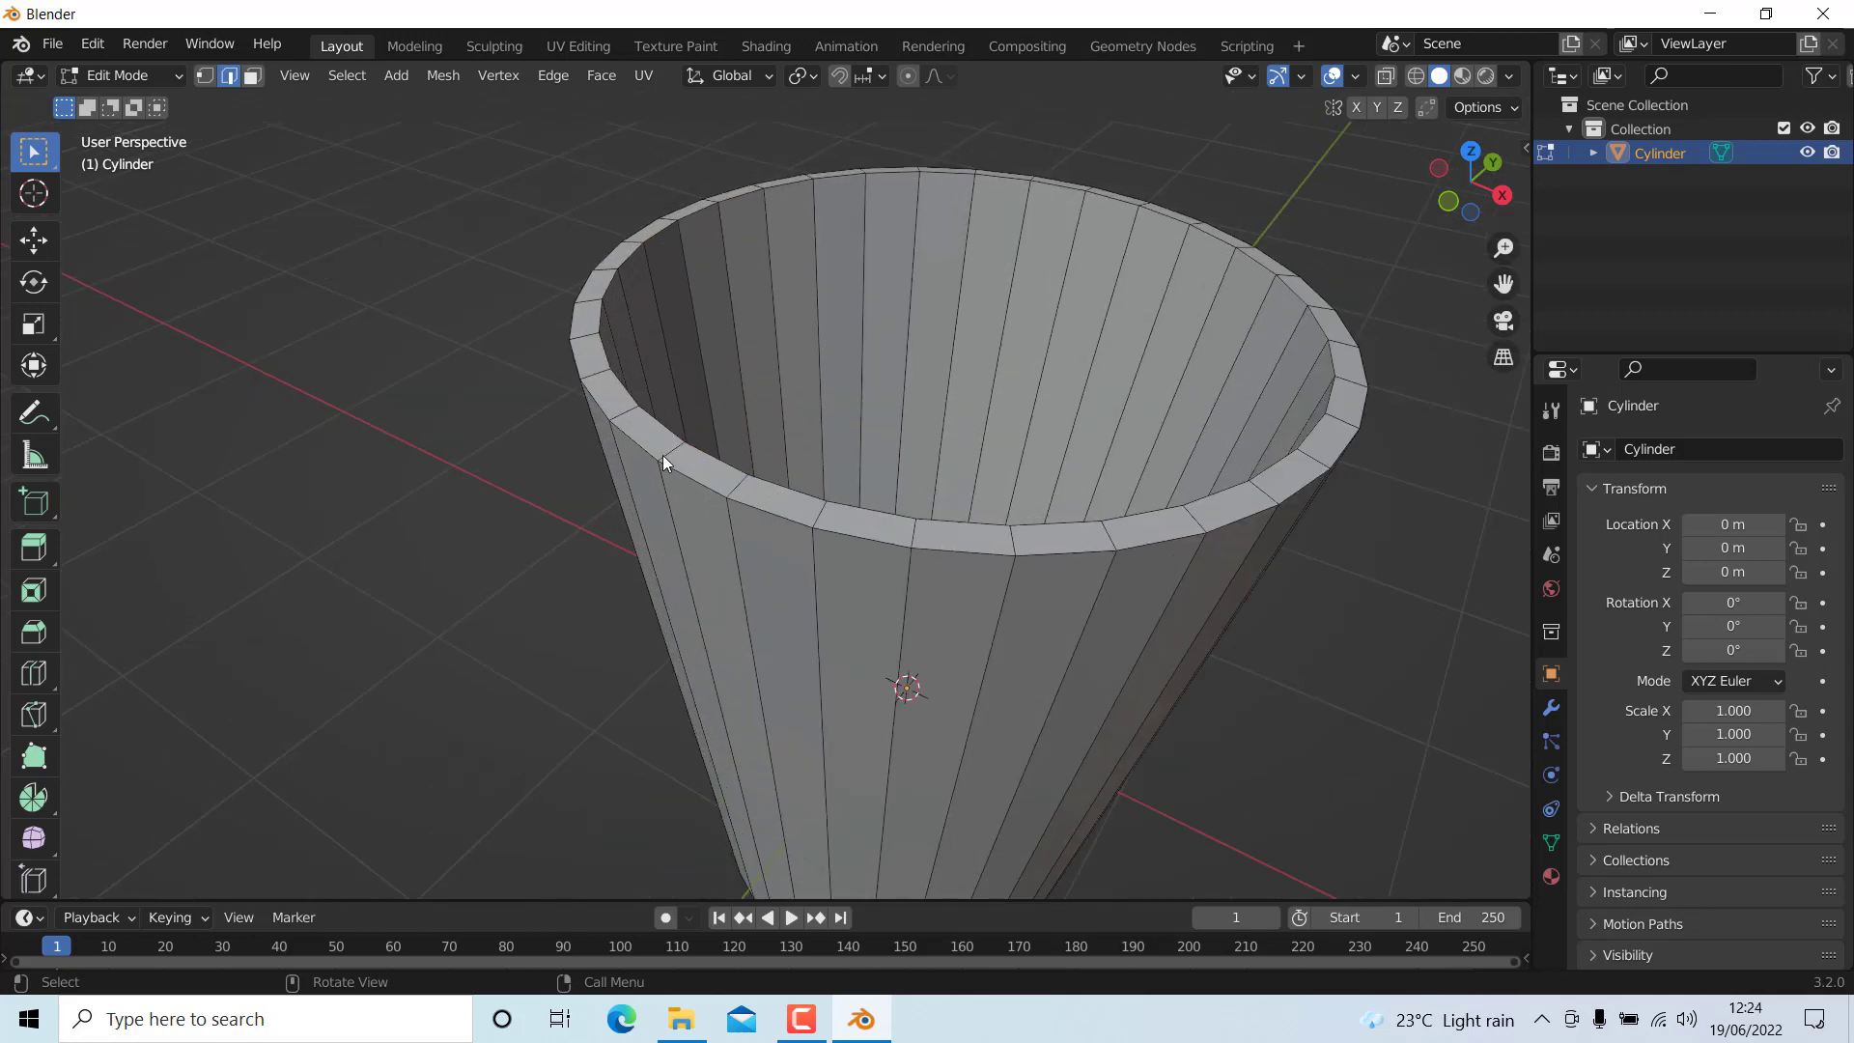
key(ctrl+r)
click(662, 454)
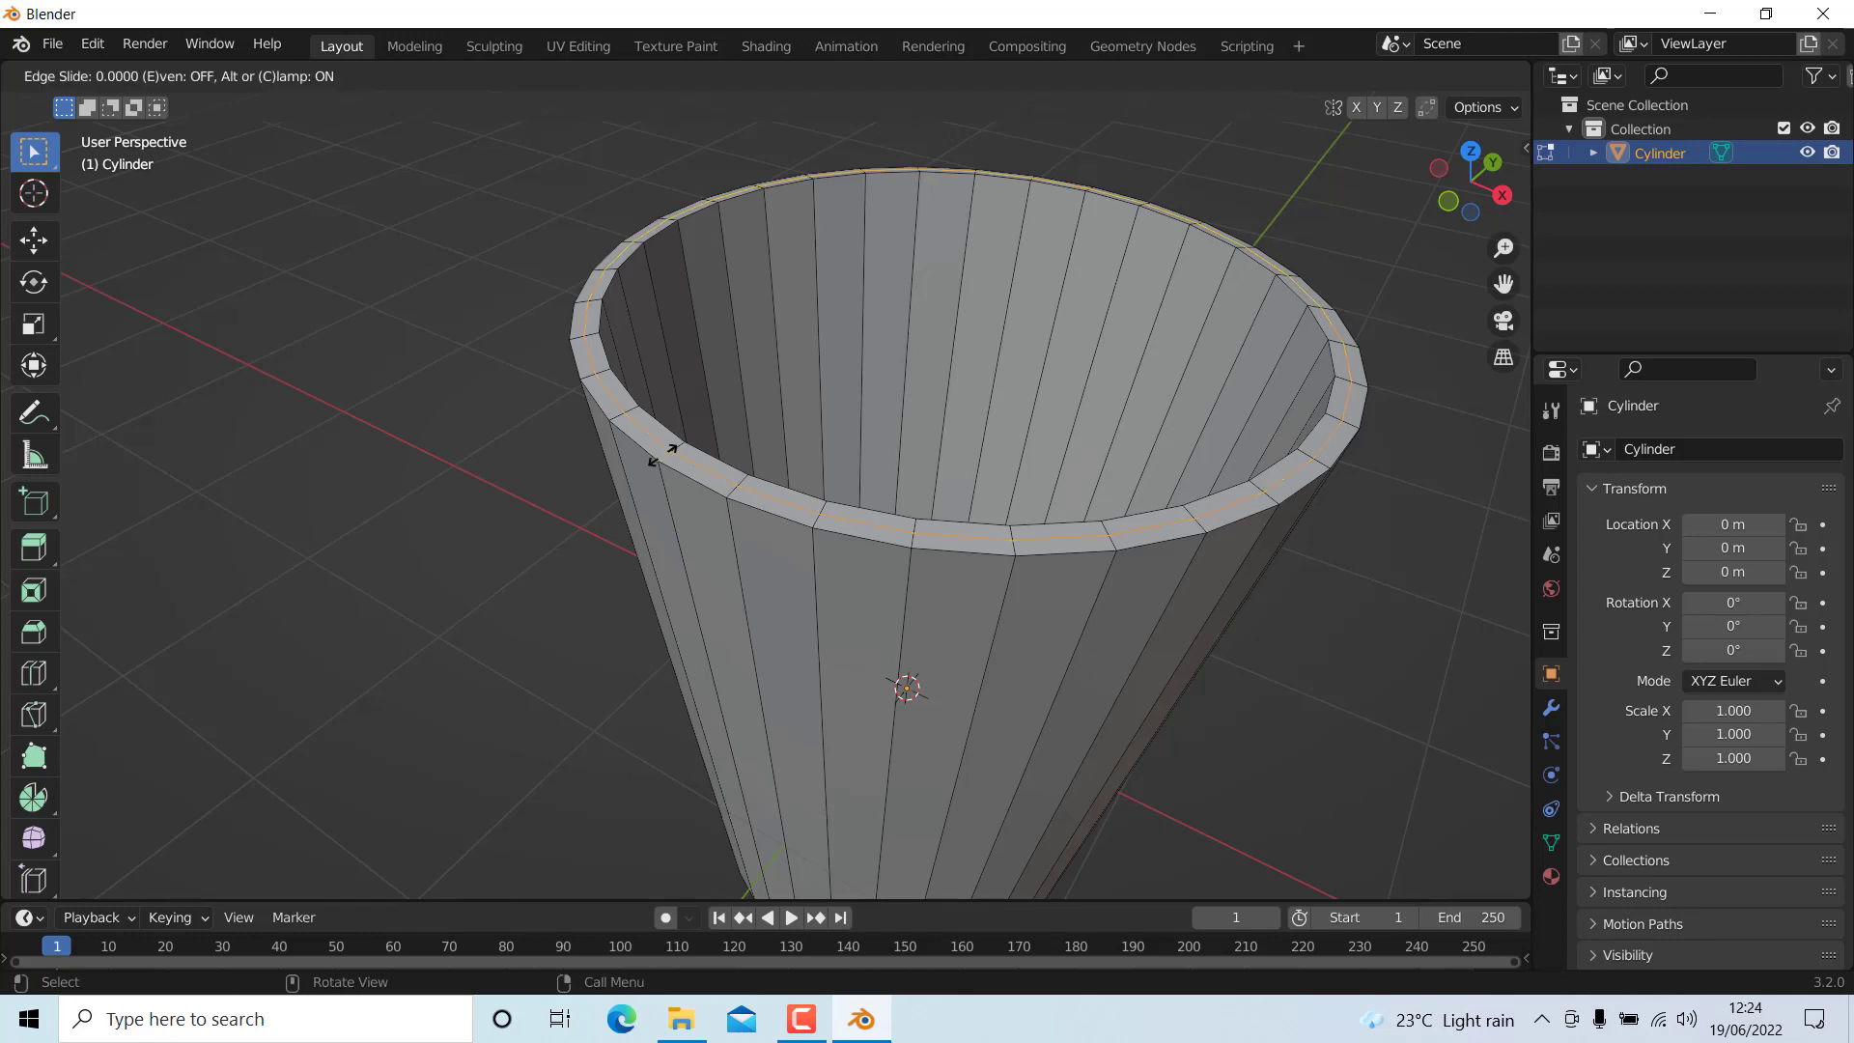
right_click(721, 462)
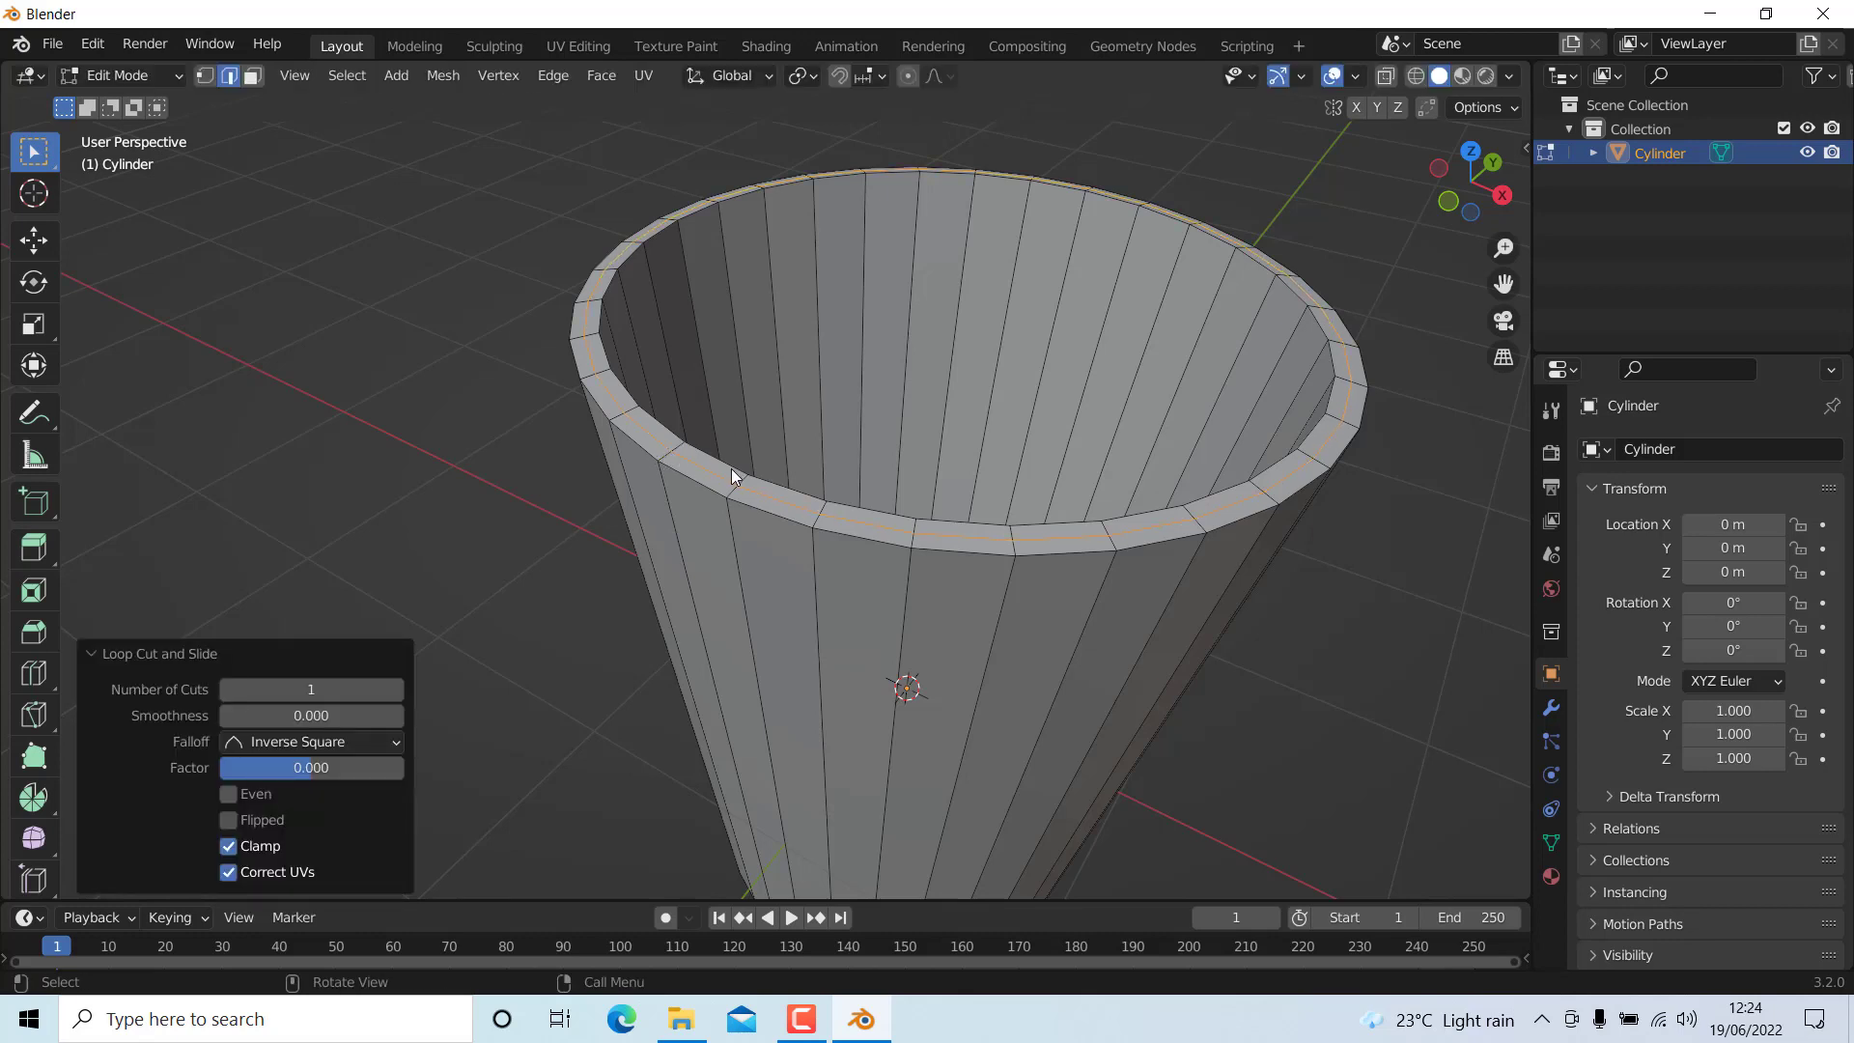
key(alt+s)
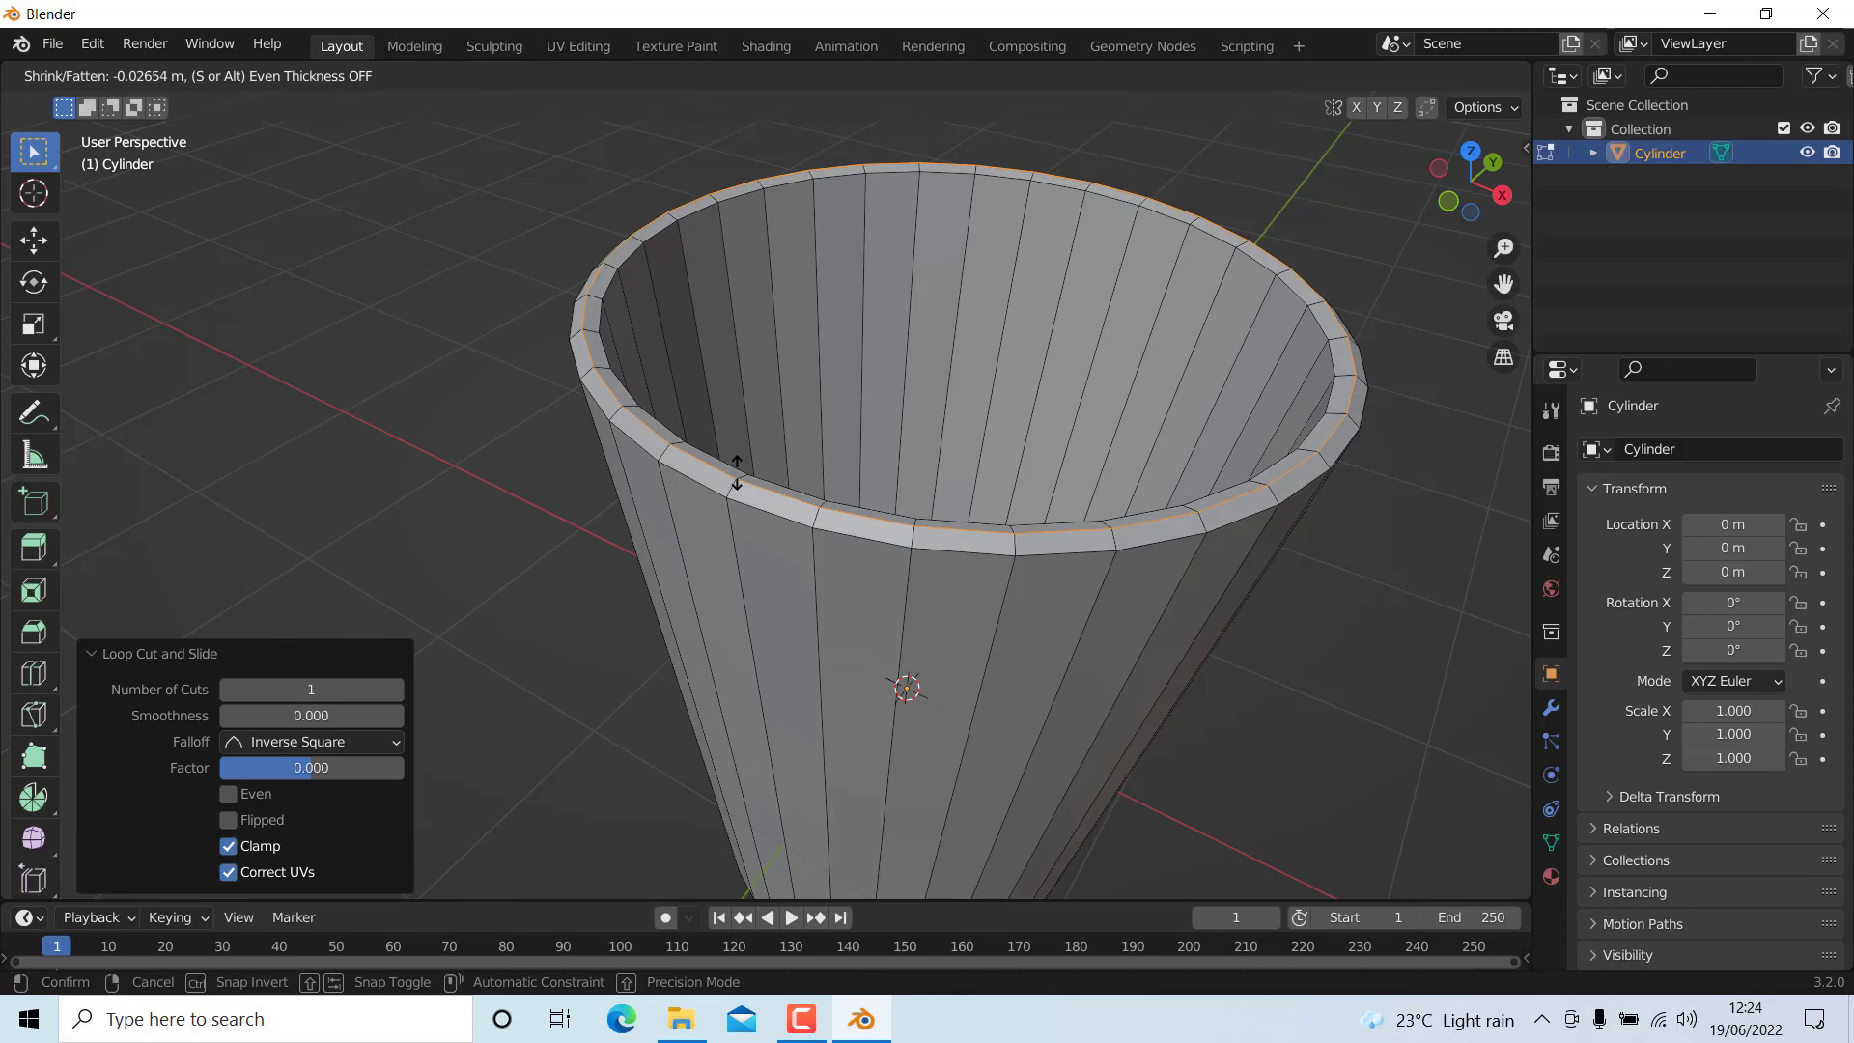
click(737, 471)
scroll(1296, 496, down, 4)
middle_drag(1237, 500, 1068, 398)
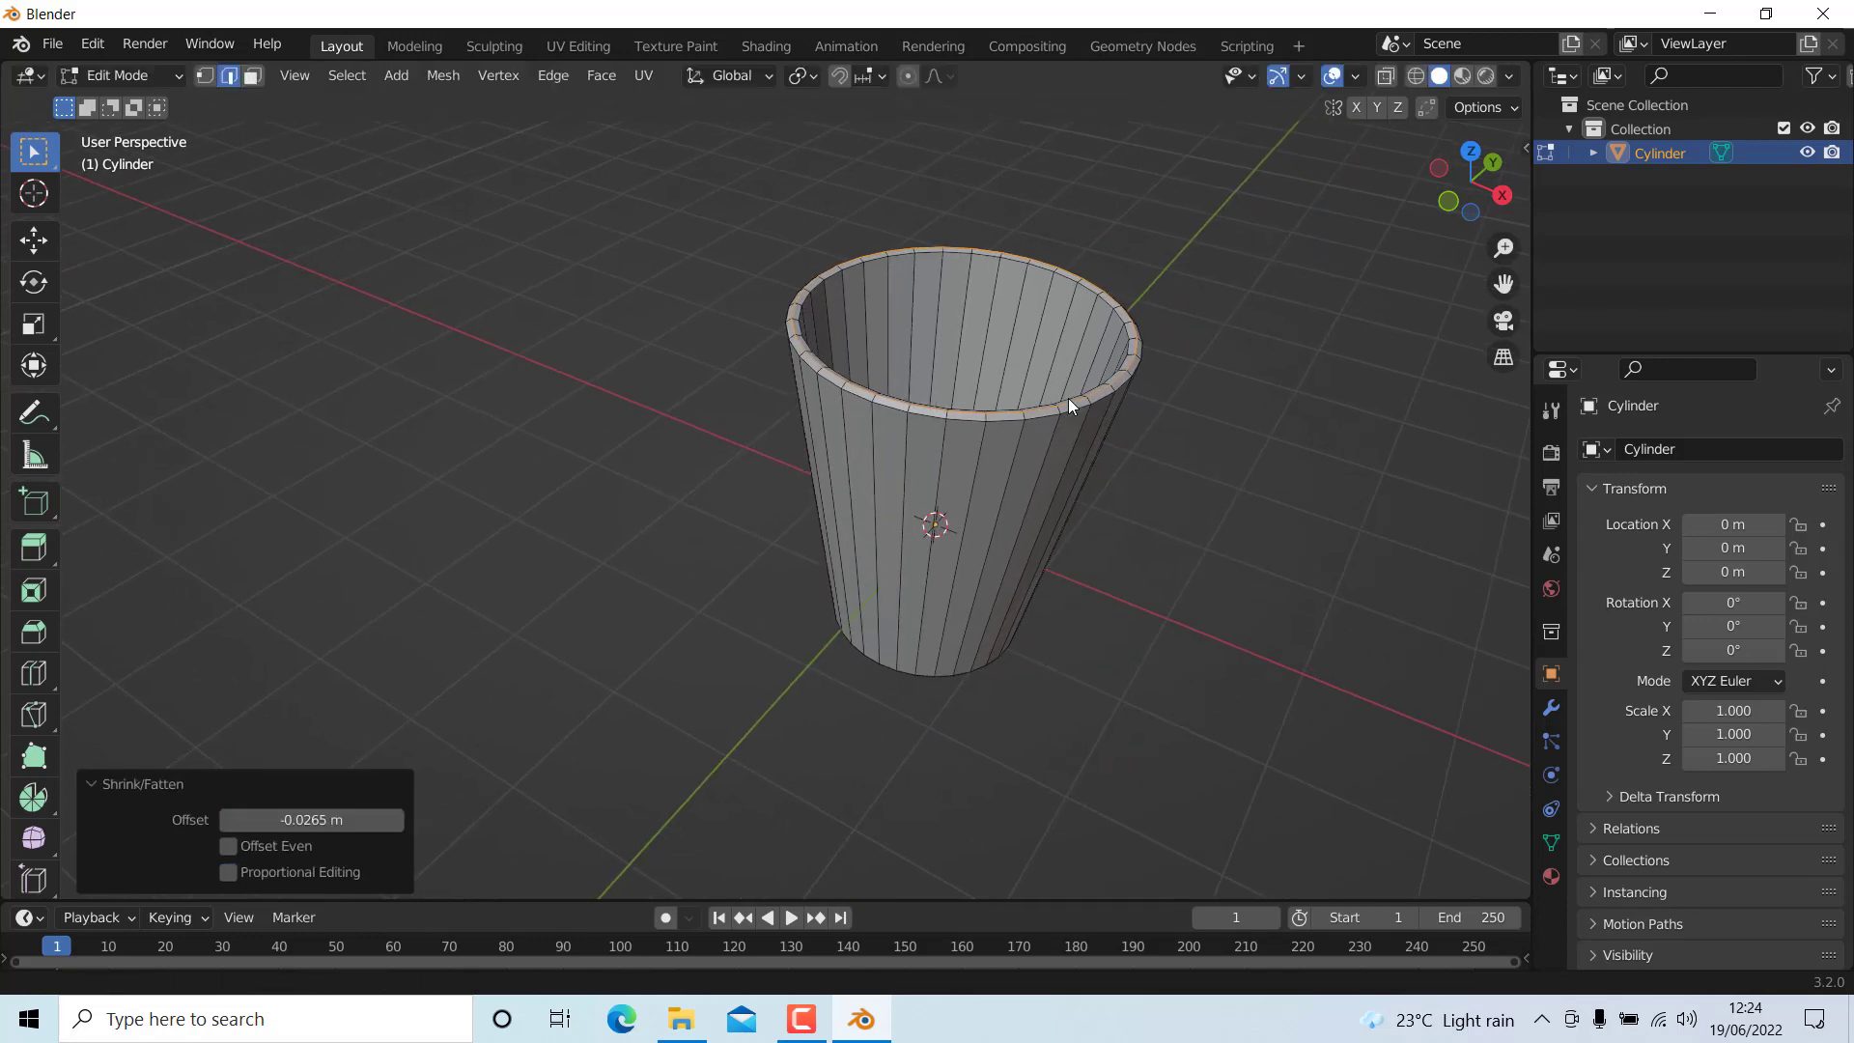
click(1188, 498)
scroll(949, 436, up, 2)
middle_drag(952, 414, 1052, 396)
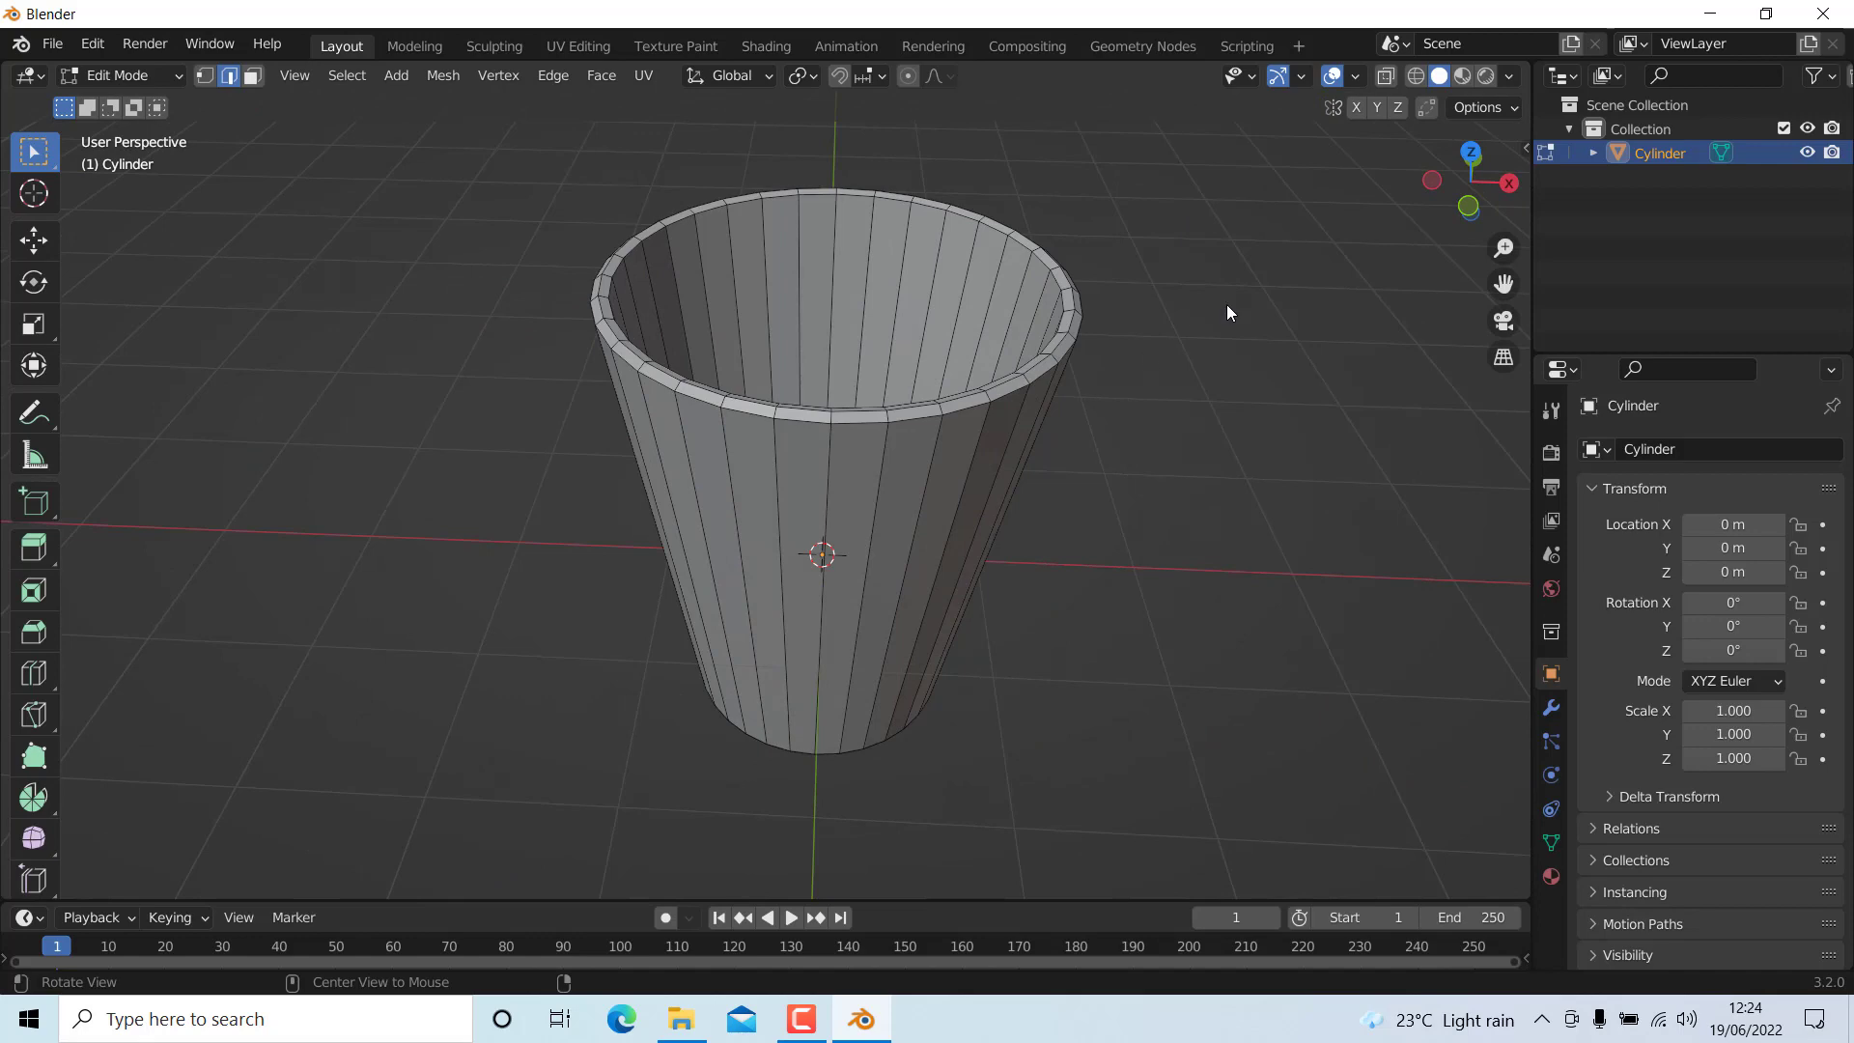
- In front wireframe view, raise the cup's inner bottom loop about 0.14 m along Z
click(1415, 75)
scroll(844, 516, down, 2)
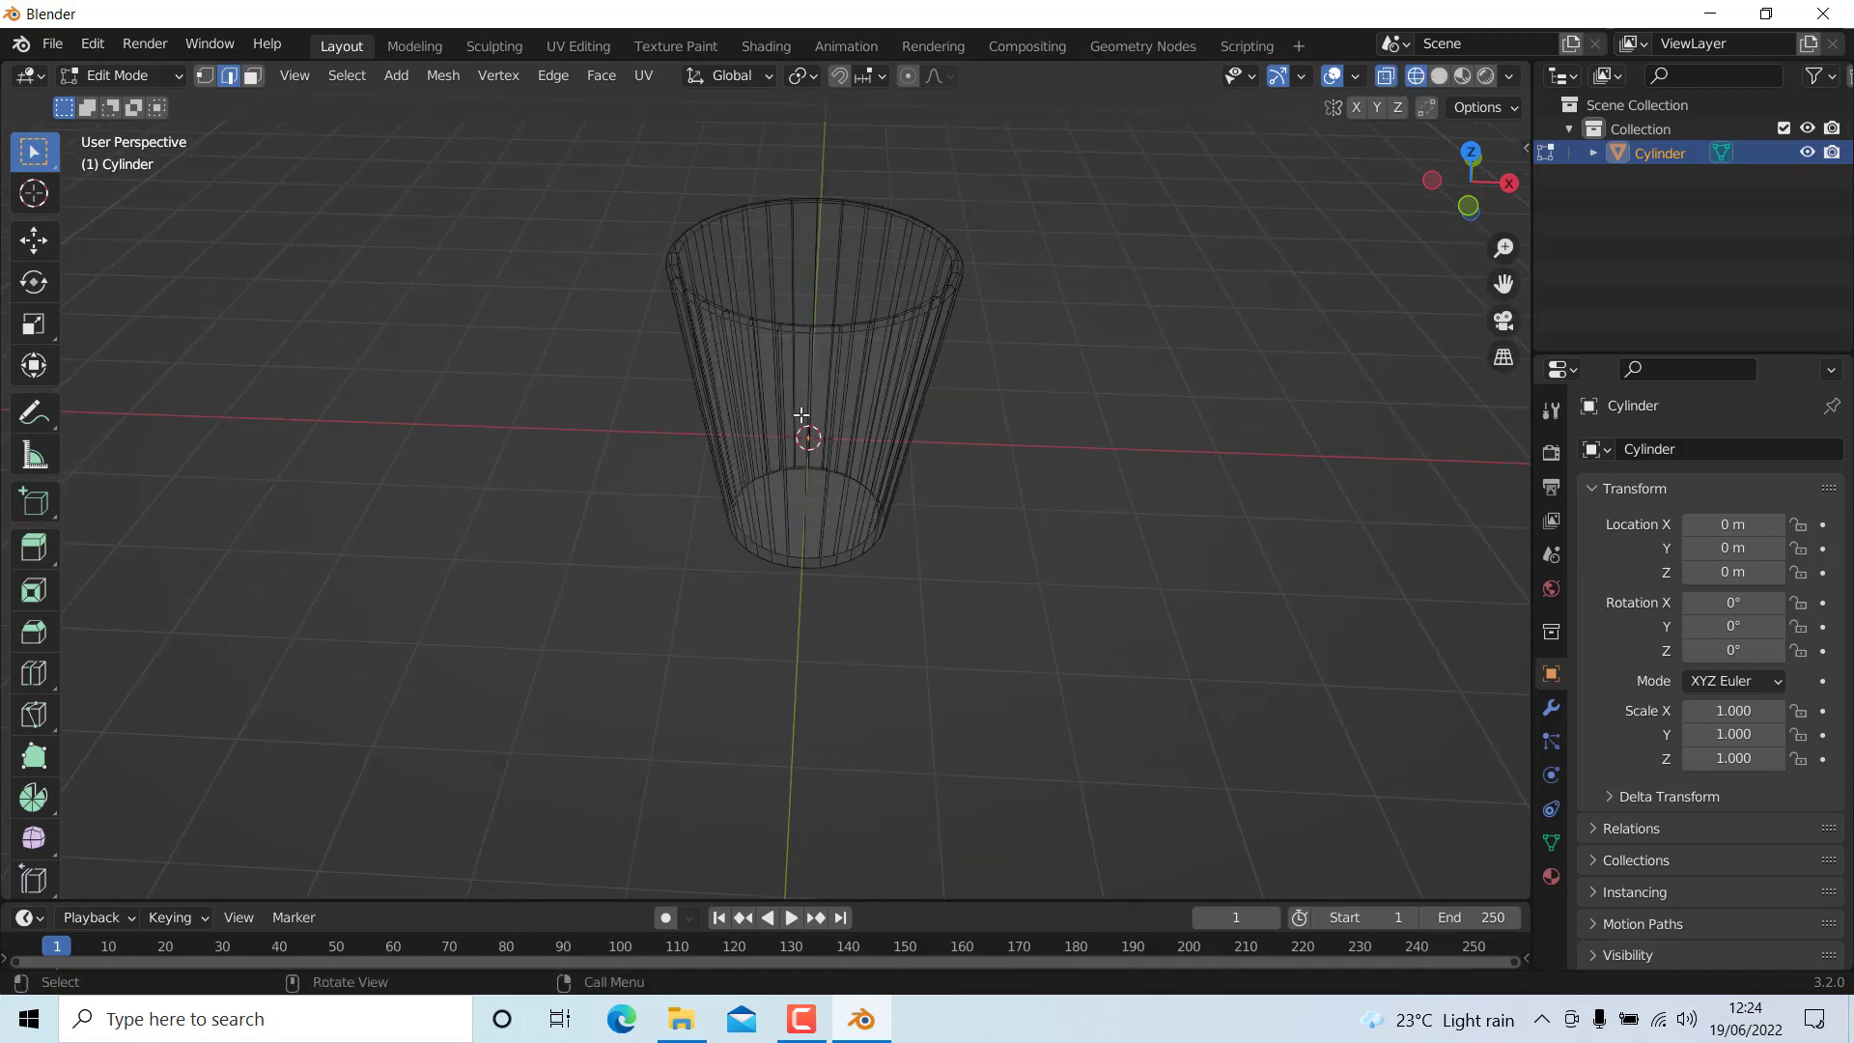
key(KP_1)
scroll(750, 658, up, 3)
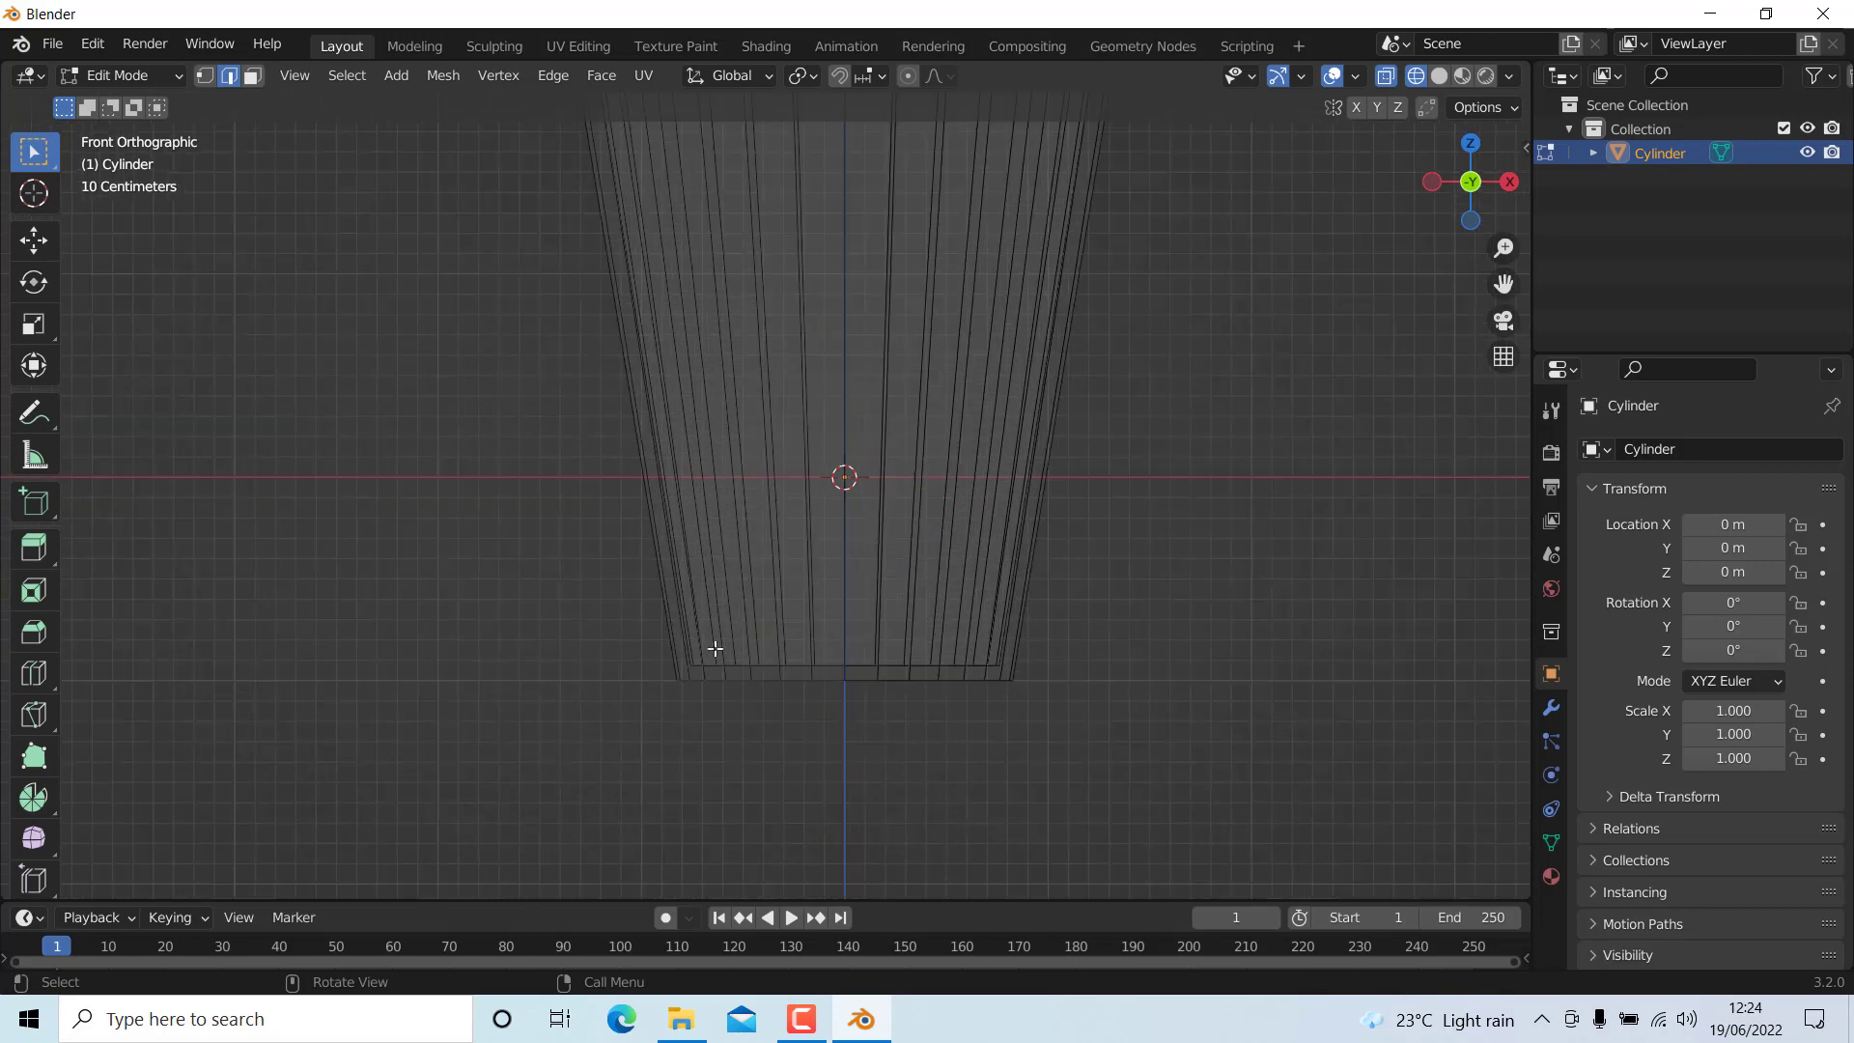
key(b)
drag(685, 635, 1008, 673)
key(g)
key(z)
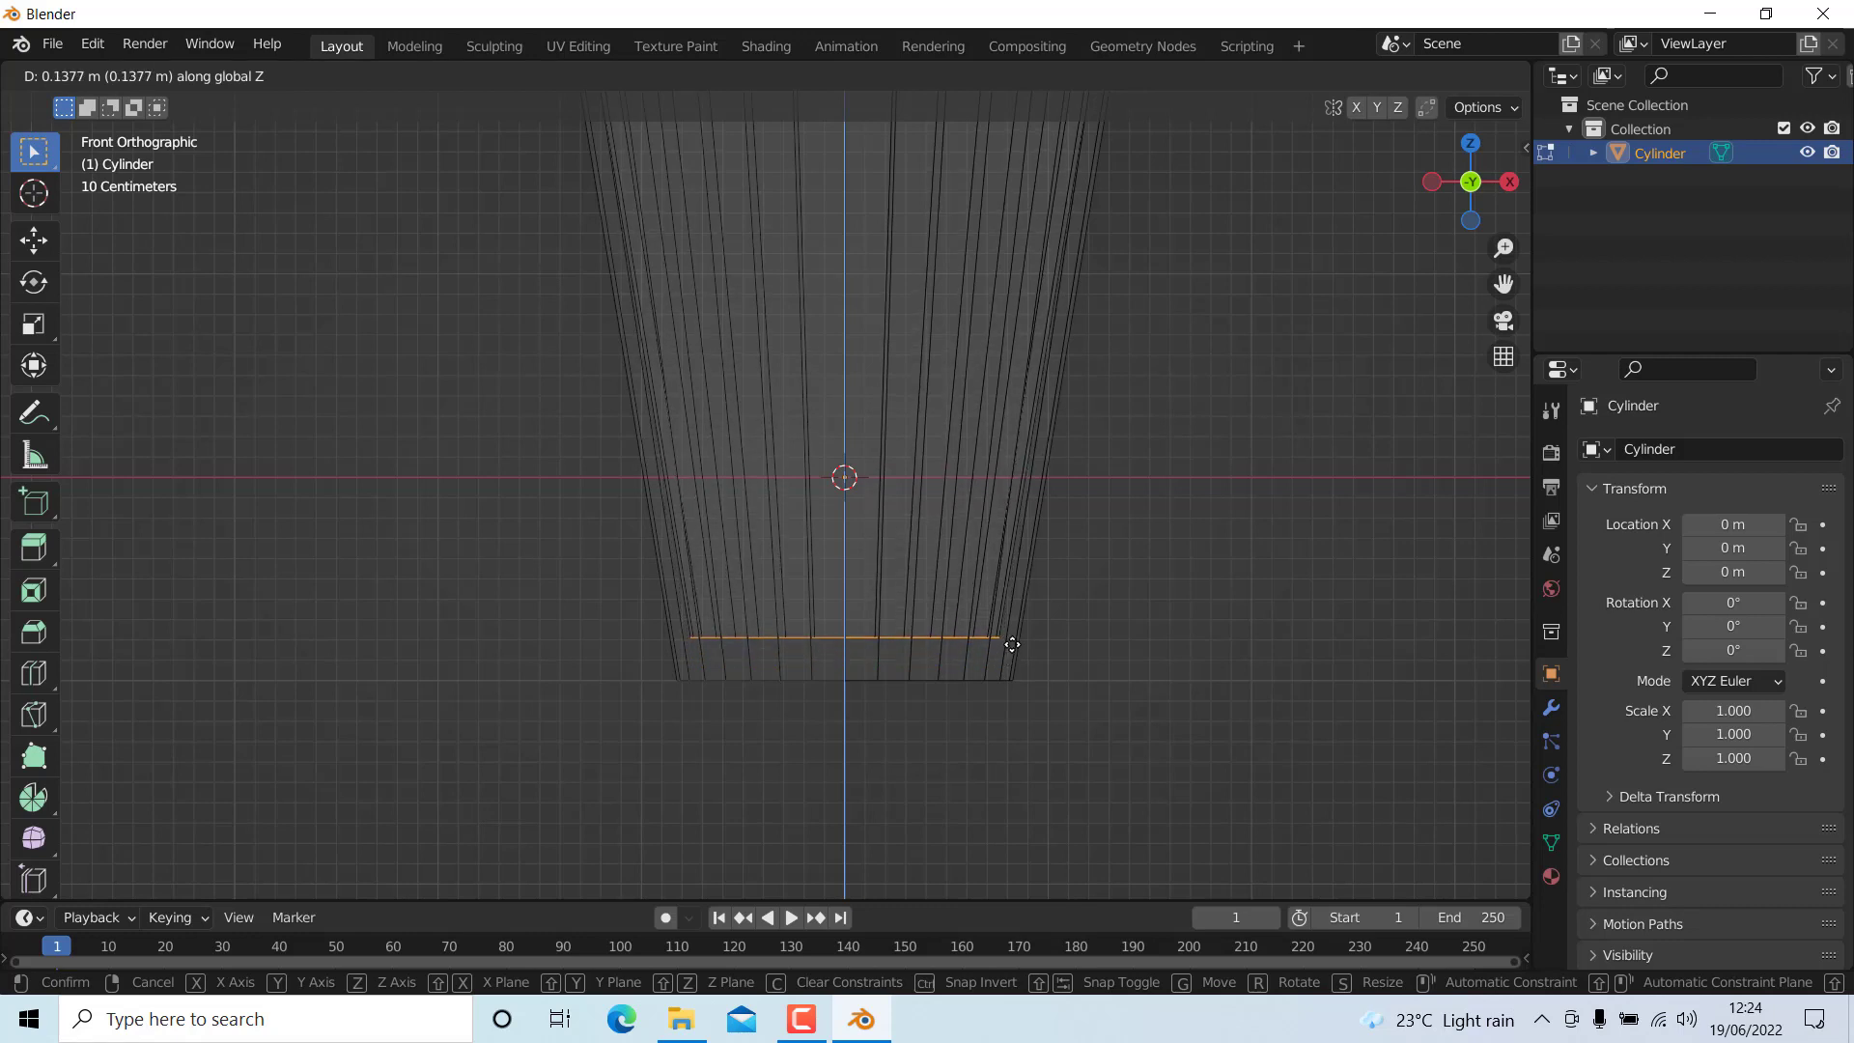
click(1009, 649)
click(1105, 538)
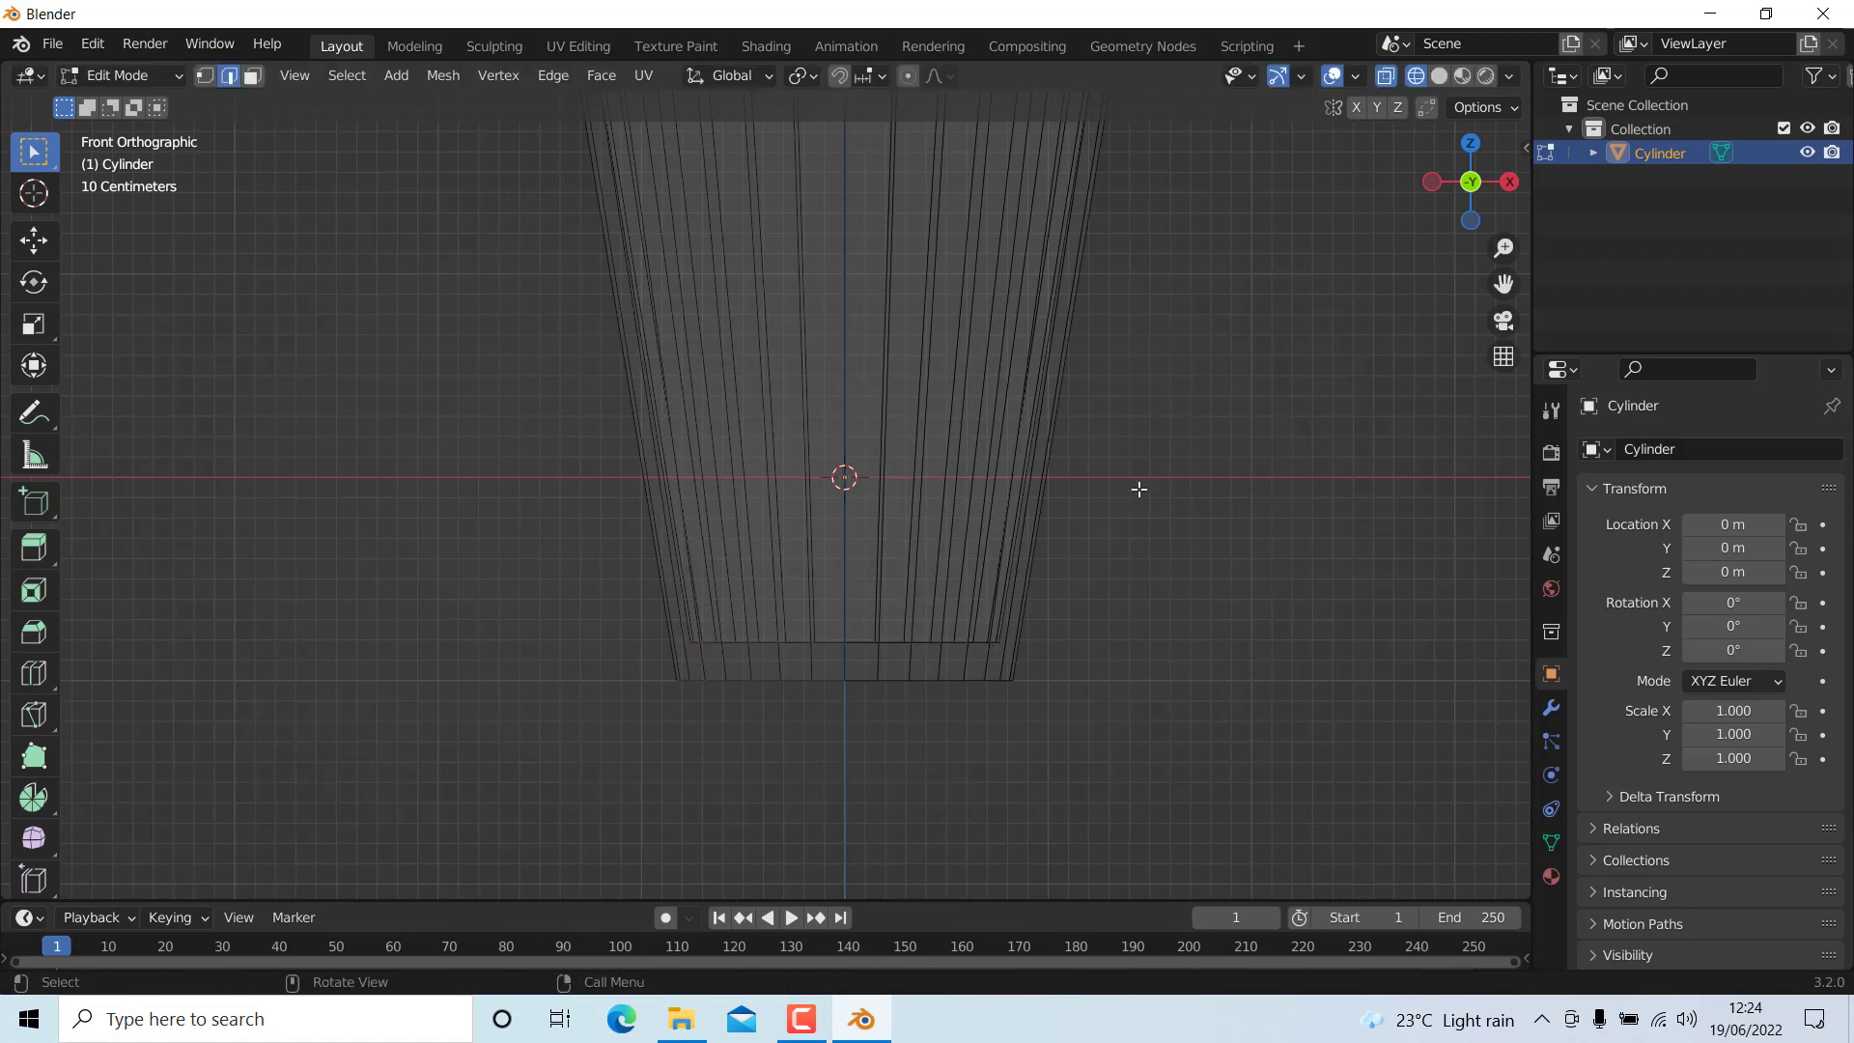
scroll(1094, 414, down, 5)
middle_drag(1094, 415, 1001, 496)
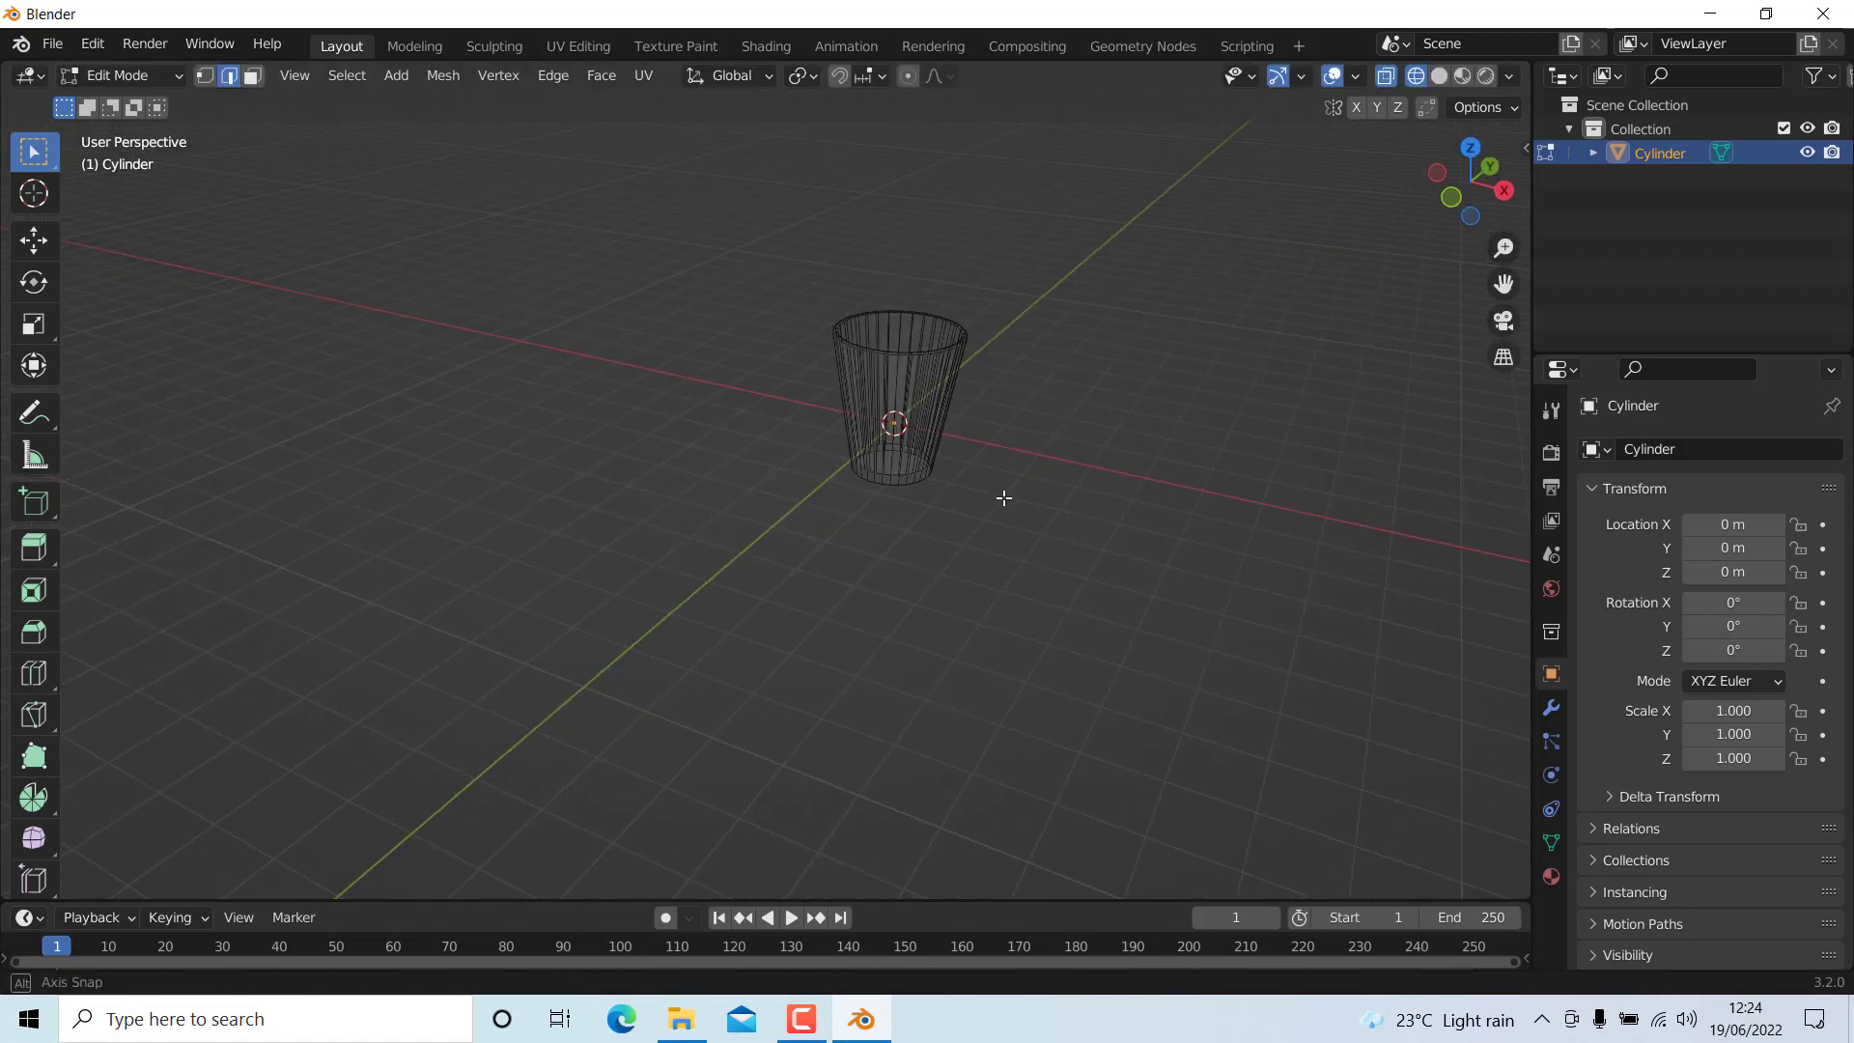
- Add an edge loop around the cup's outer wall, slid up near the rim at about -0.985
click(1438, 75)
scroll(940, 381, up, 7)
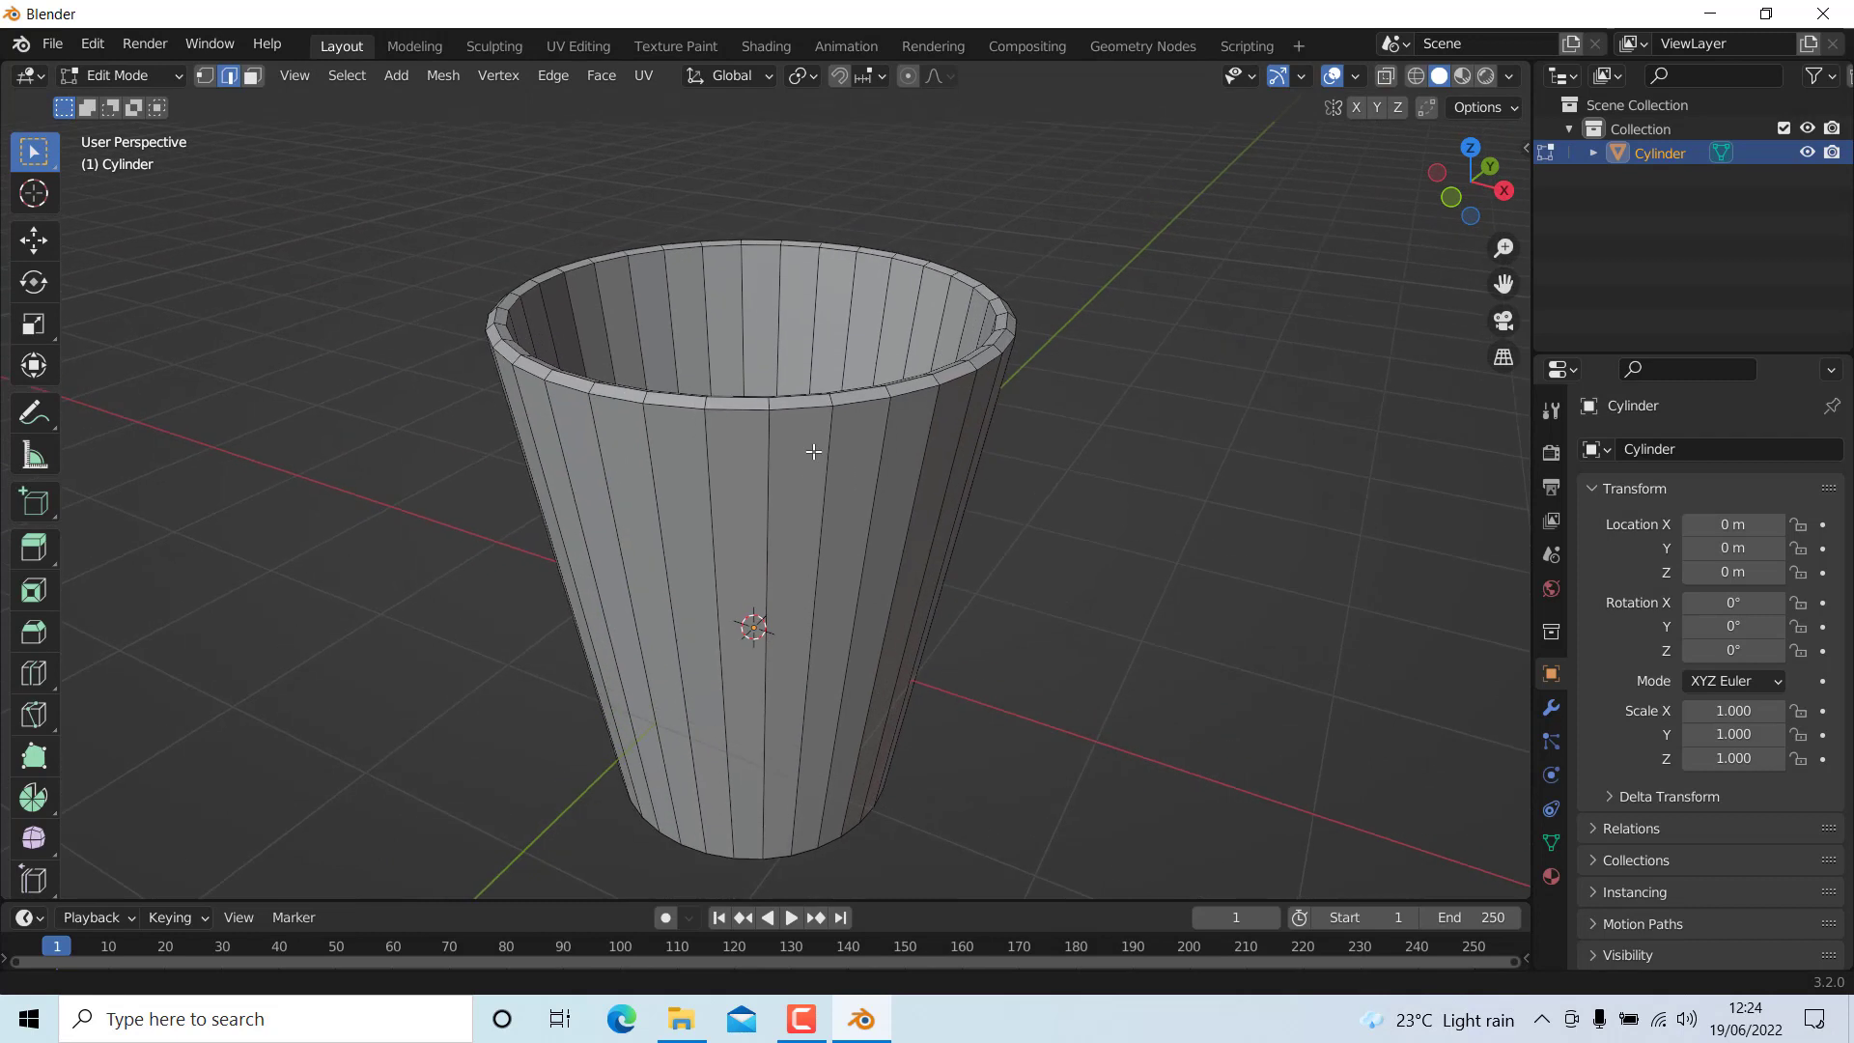
key(ctrl+r)
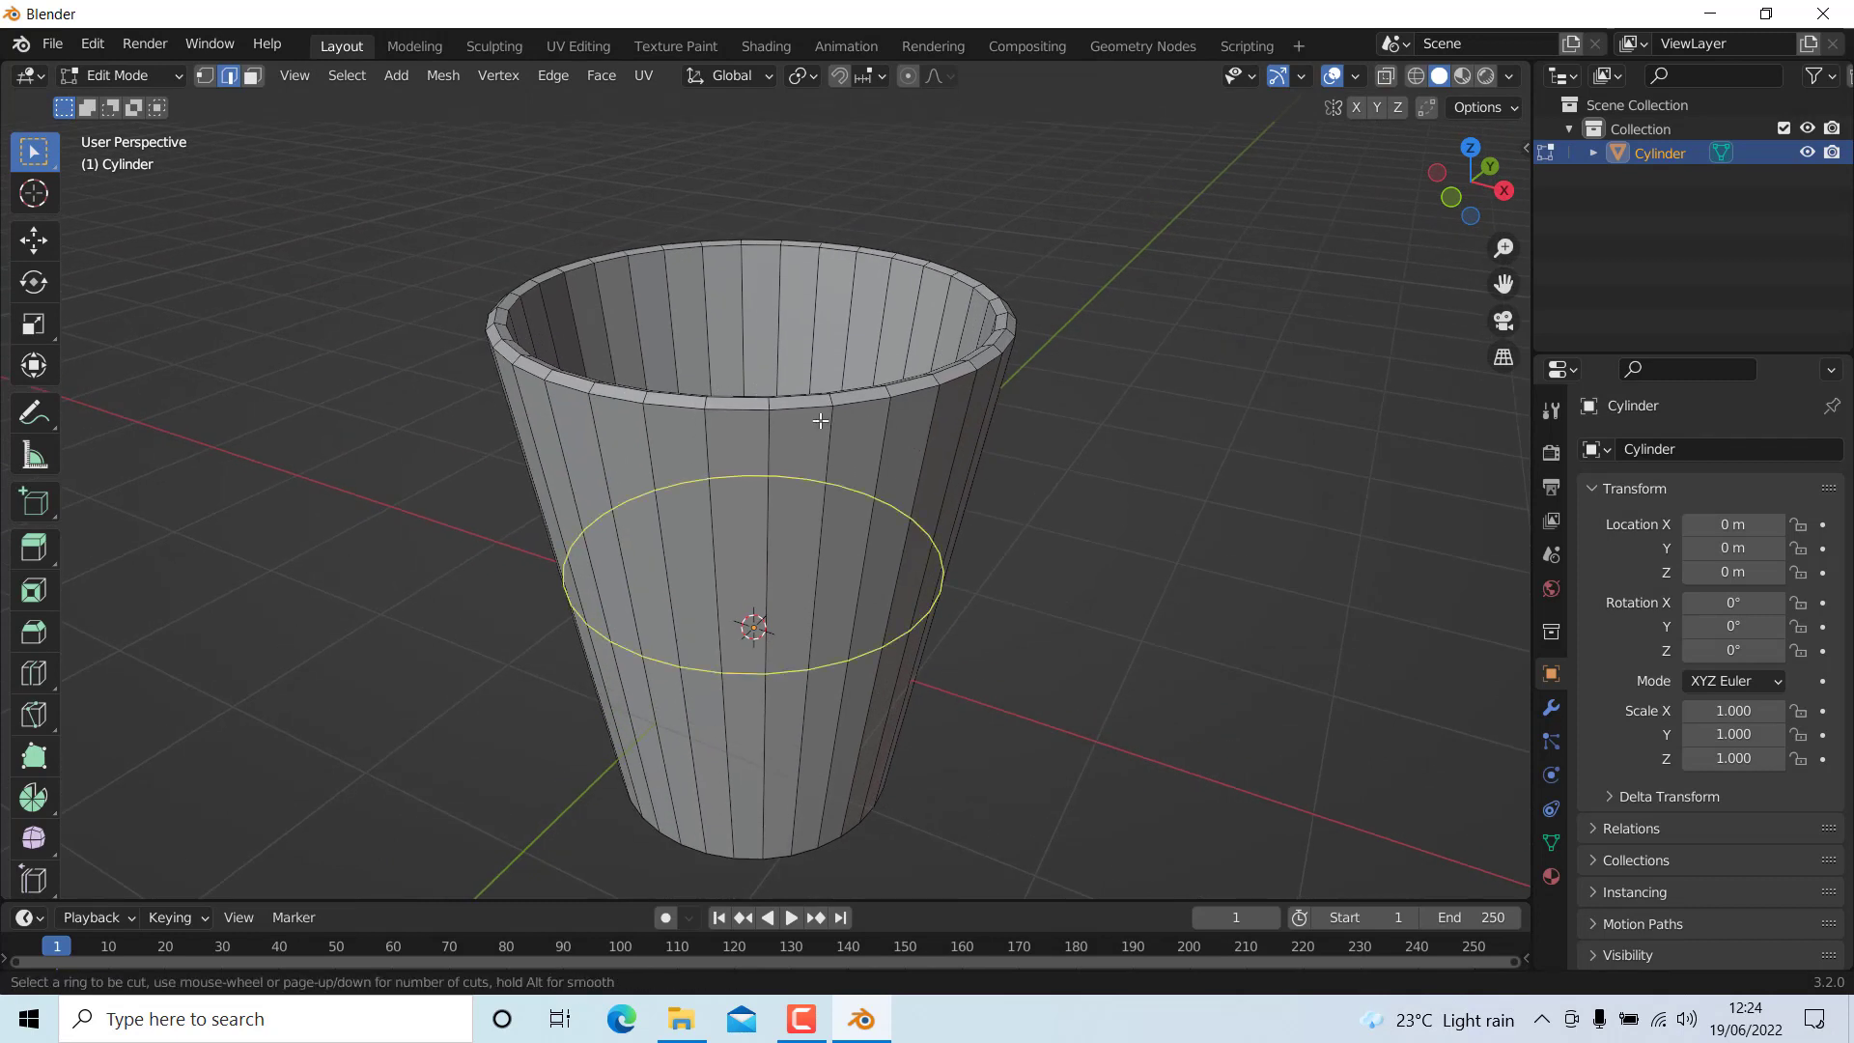
click(817, 419)
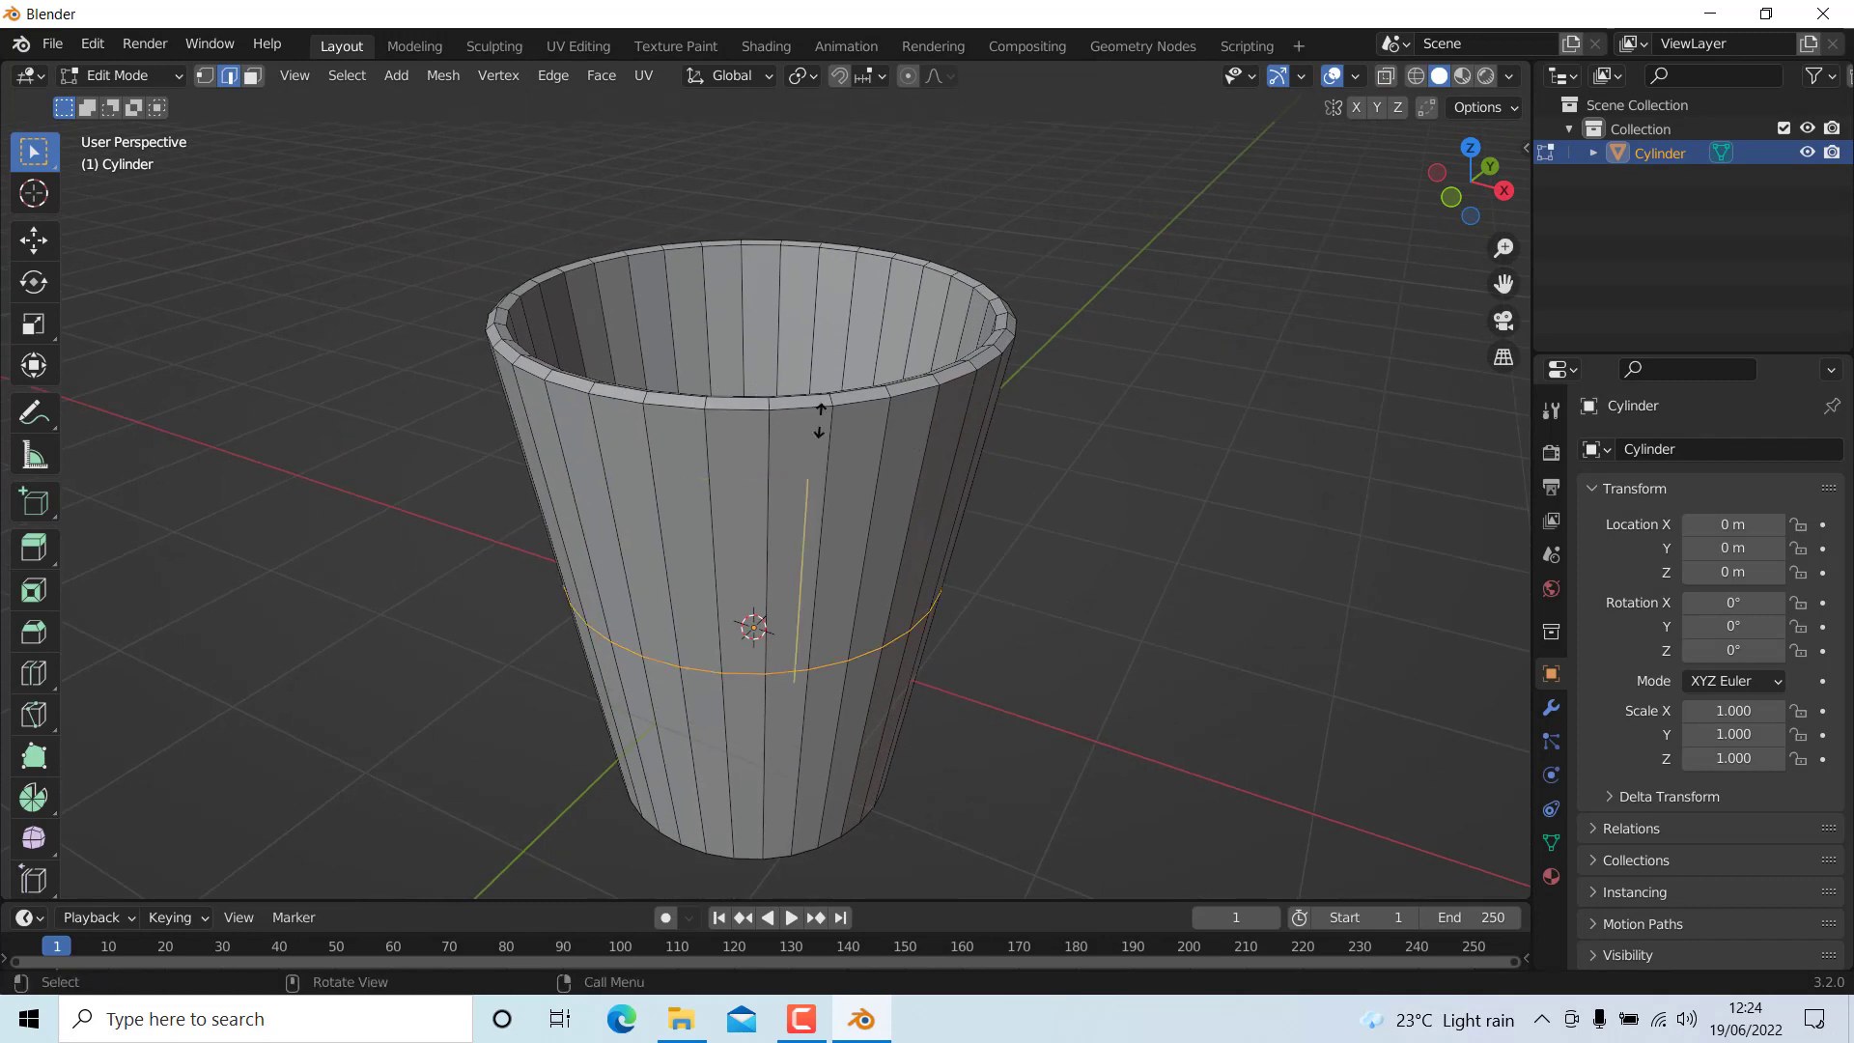
click(915, 206)
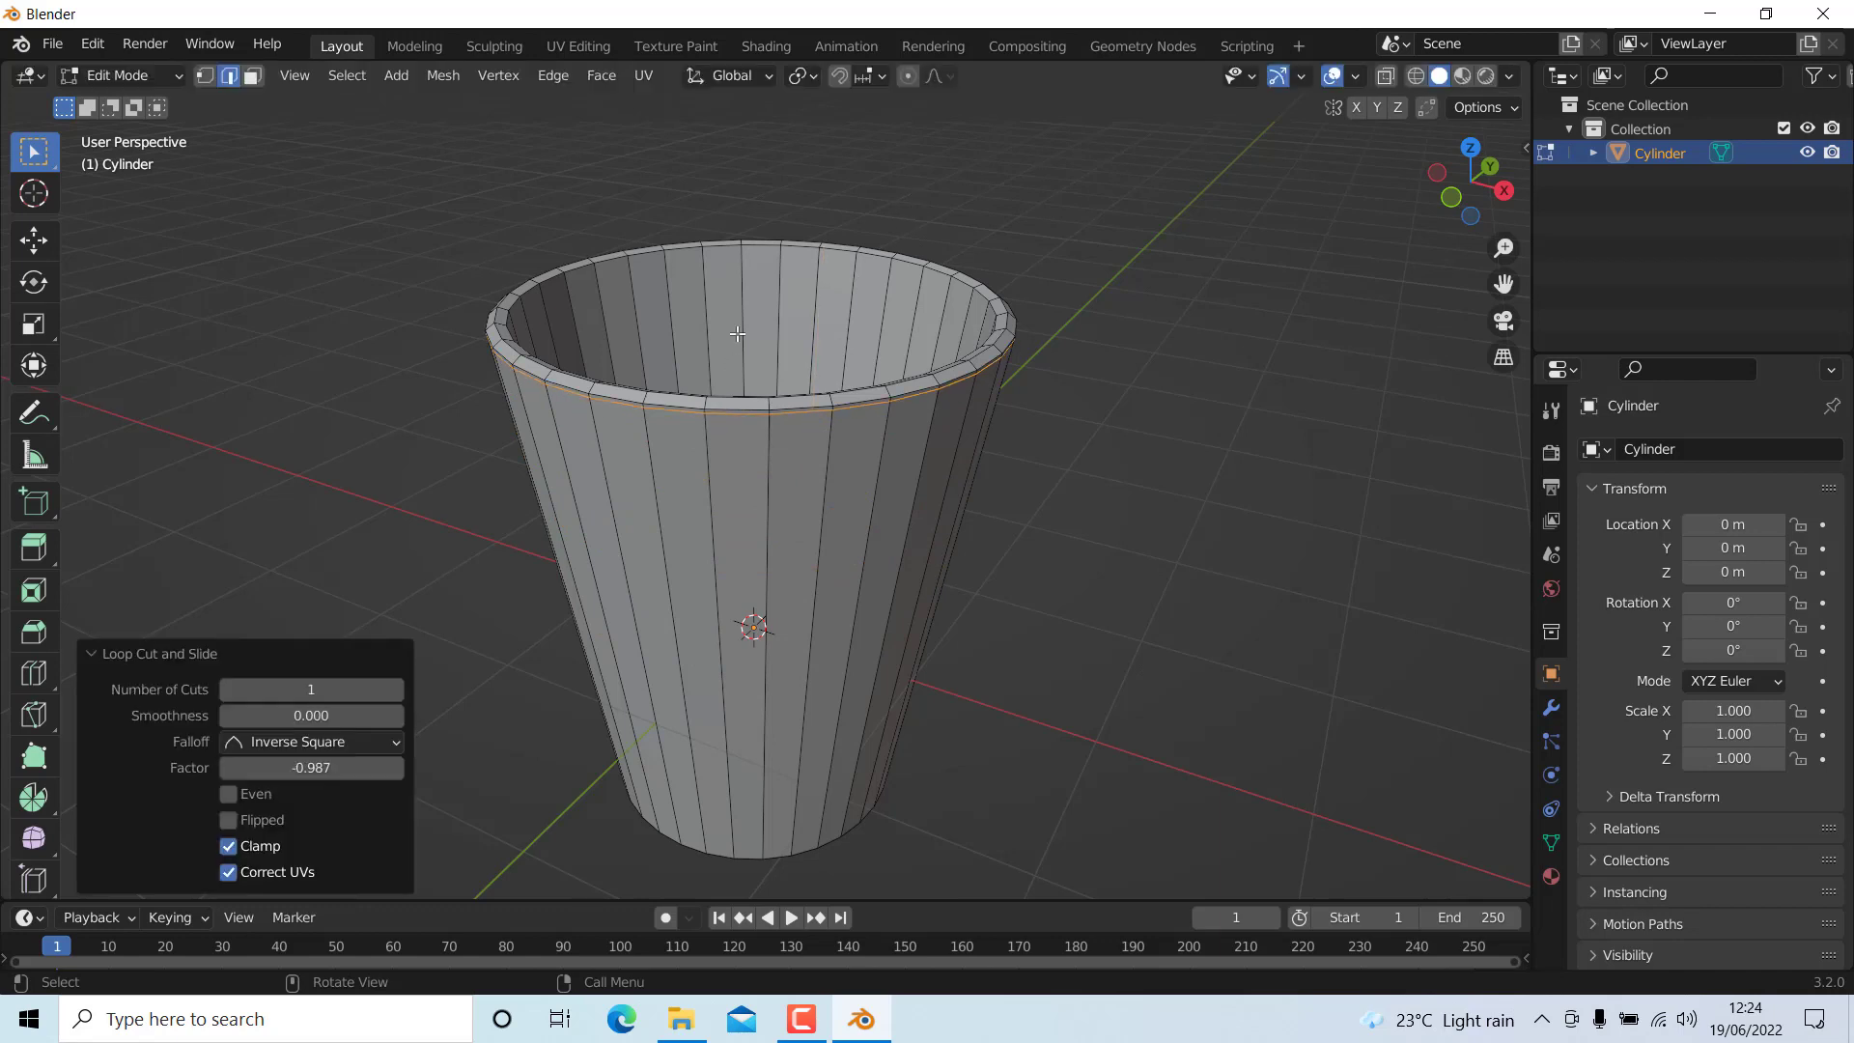
scroll(738, 333, up, 3)
scroll(786, 289, down, 3)
middle_drag(802, 289, 827, 274)
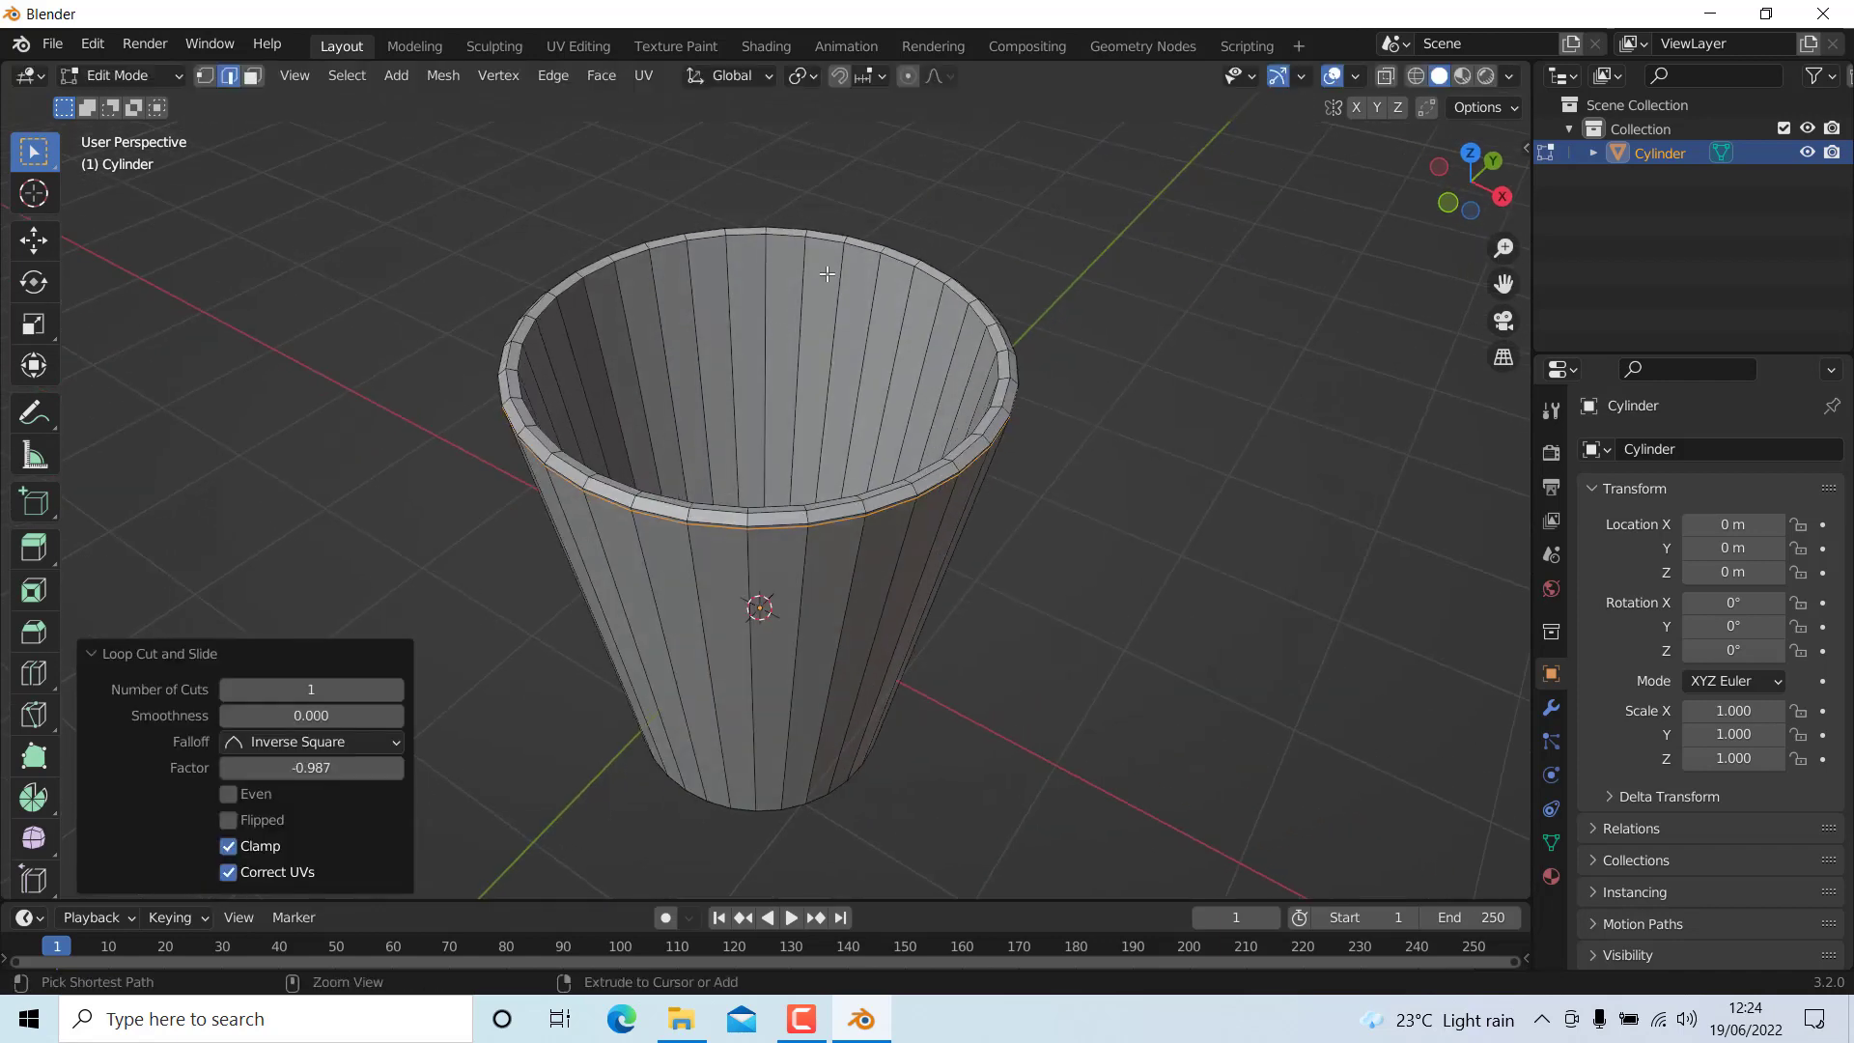
- Add a second edge loop inside the cup, also slid right up against the rim
key(ctrl+r)
click(800, 367)
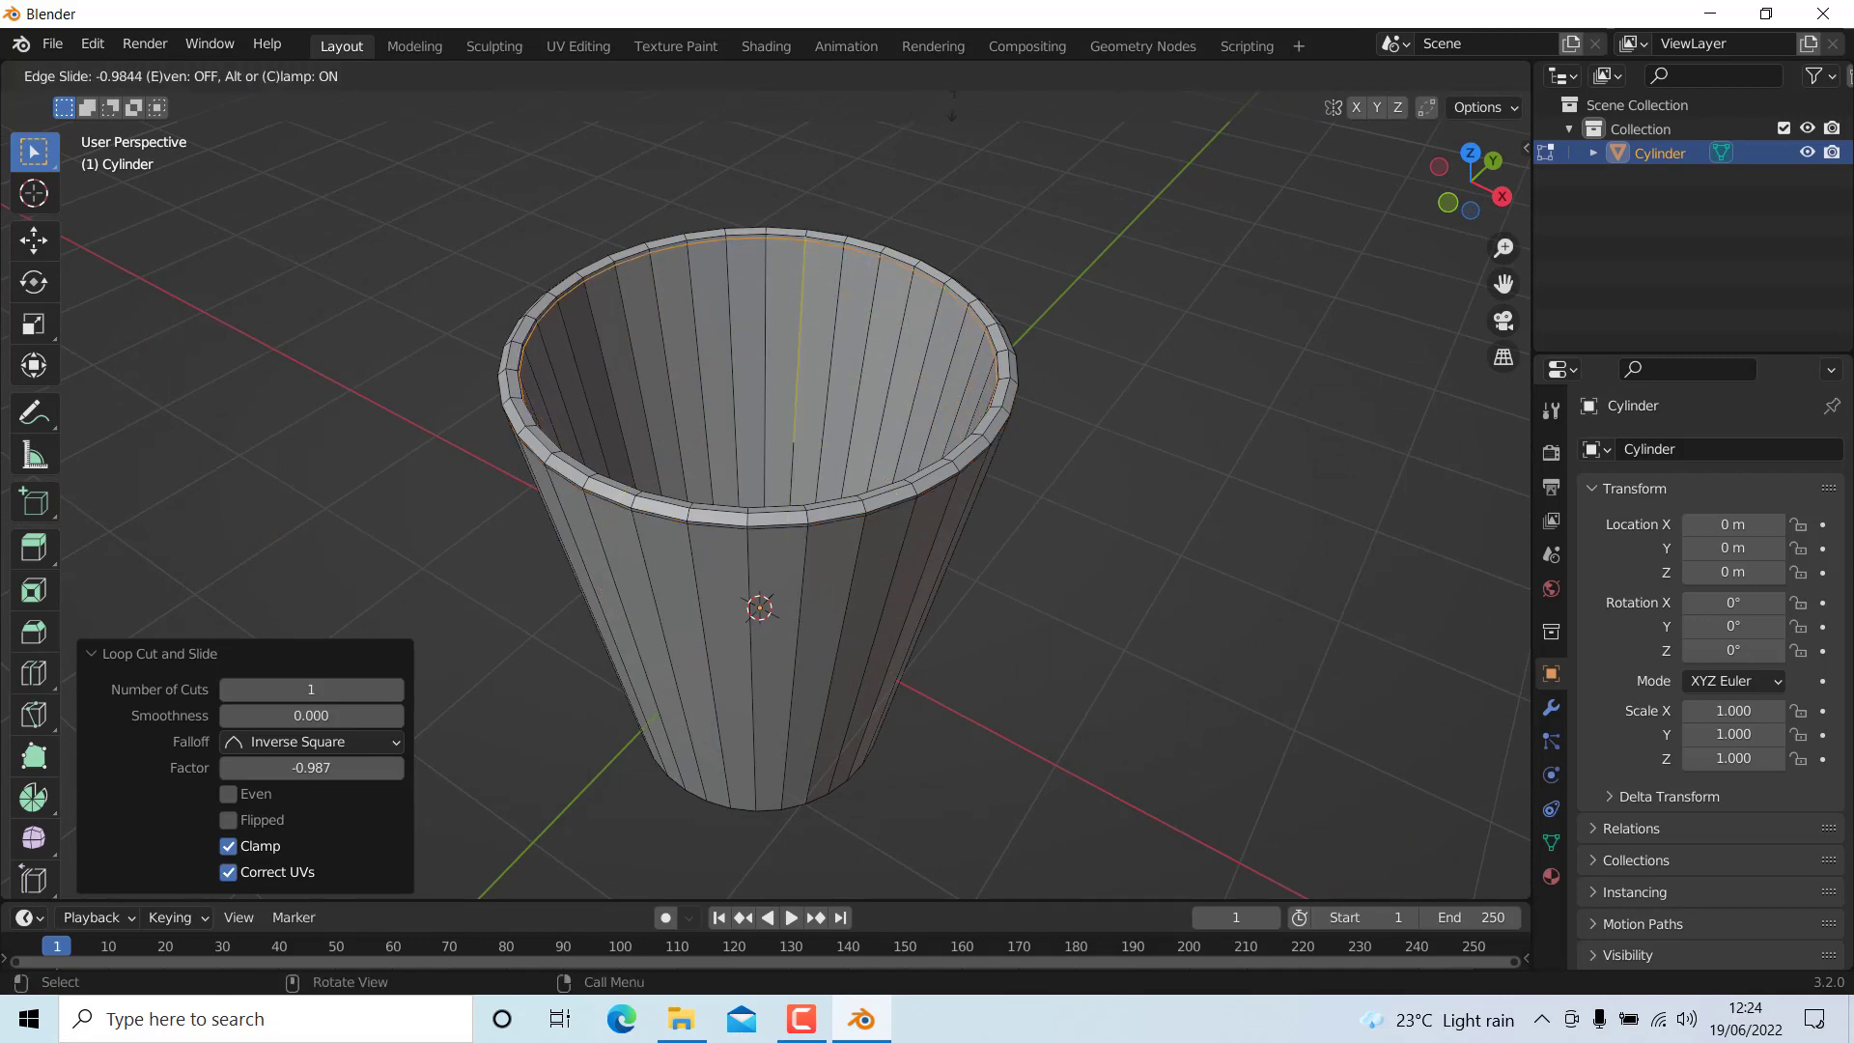
click(953, 107)
scroll(745, 551, down, 3)
middle_drag(745, 550, 770, 737)
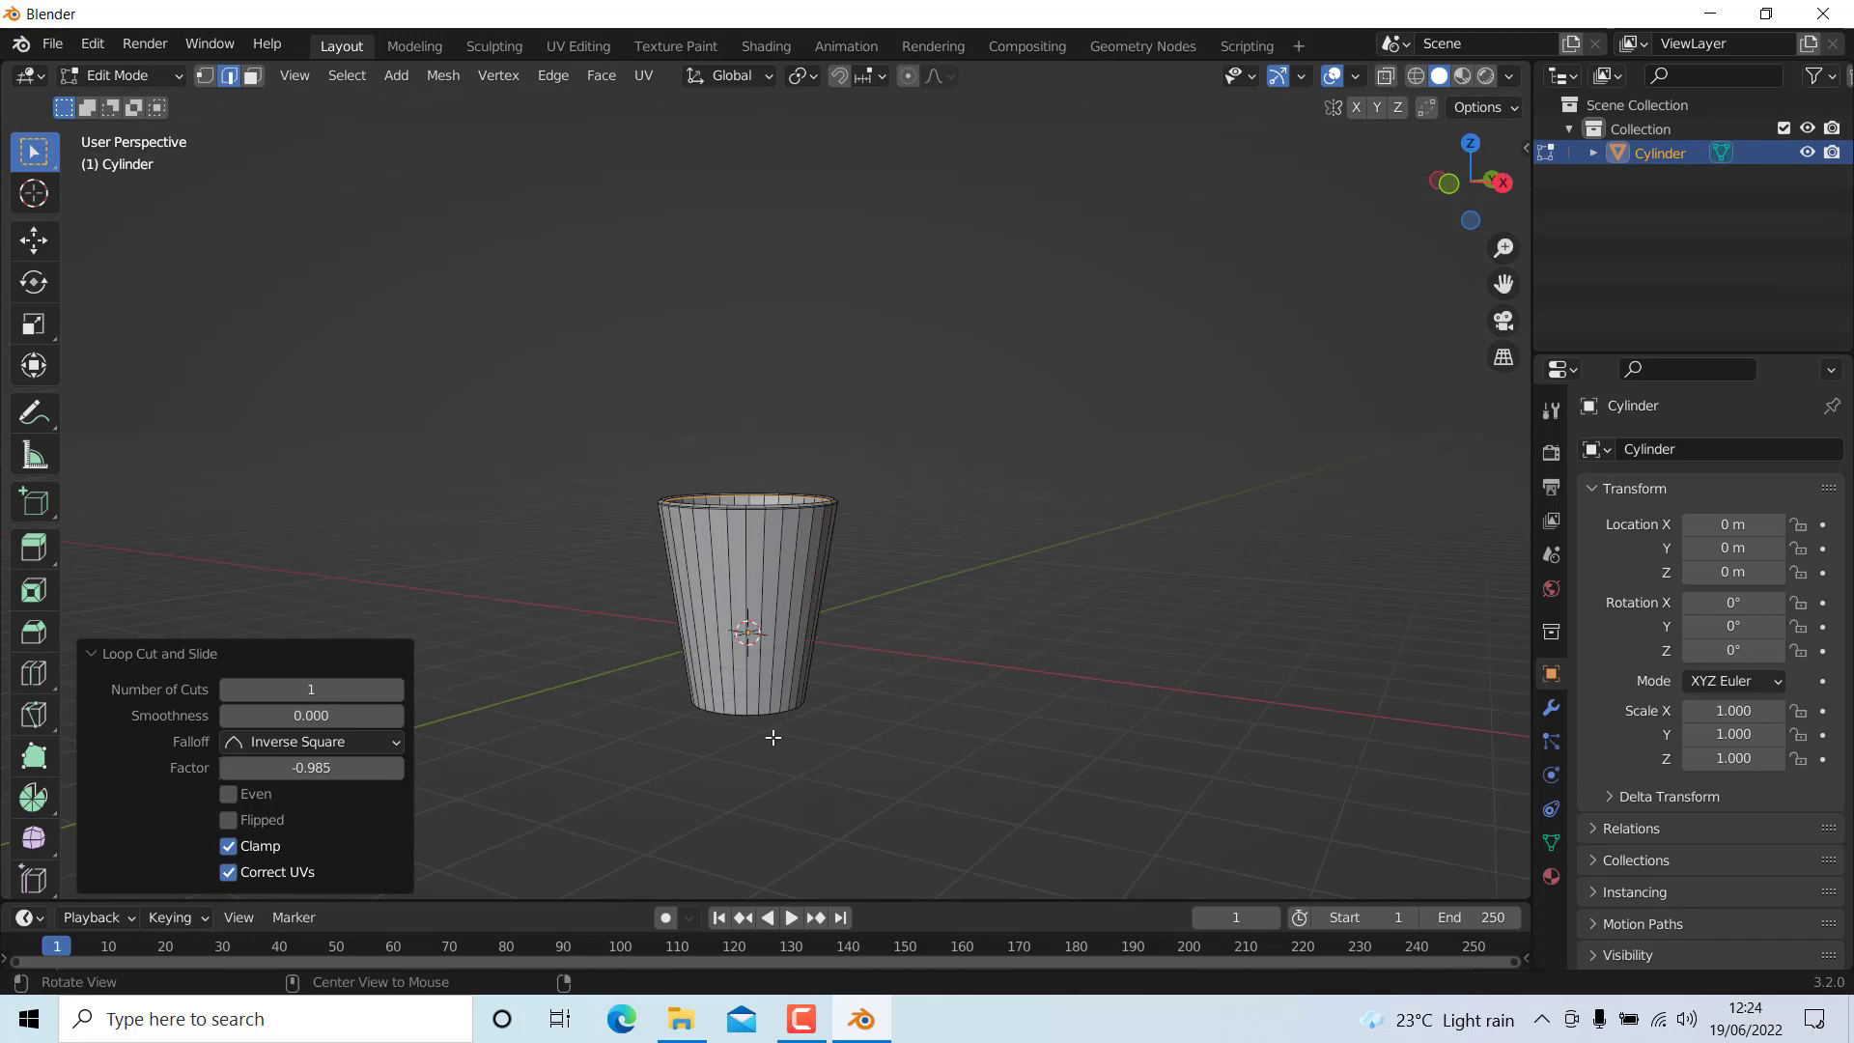
scroll(777, 729, up, 1)
scroll(778, 729, up, 4)
- Add a support edge loop slid down to the cup's bottom rim
key(ctrl+r)
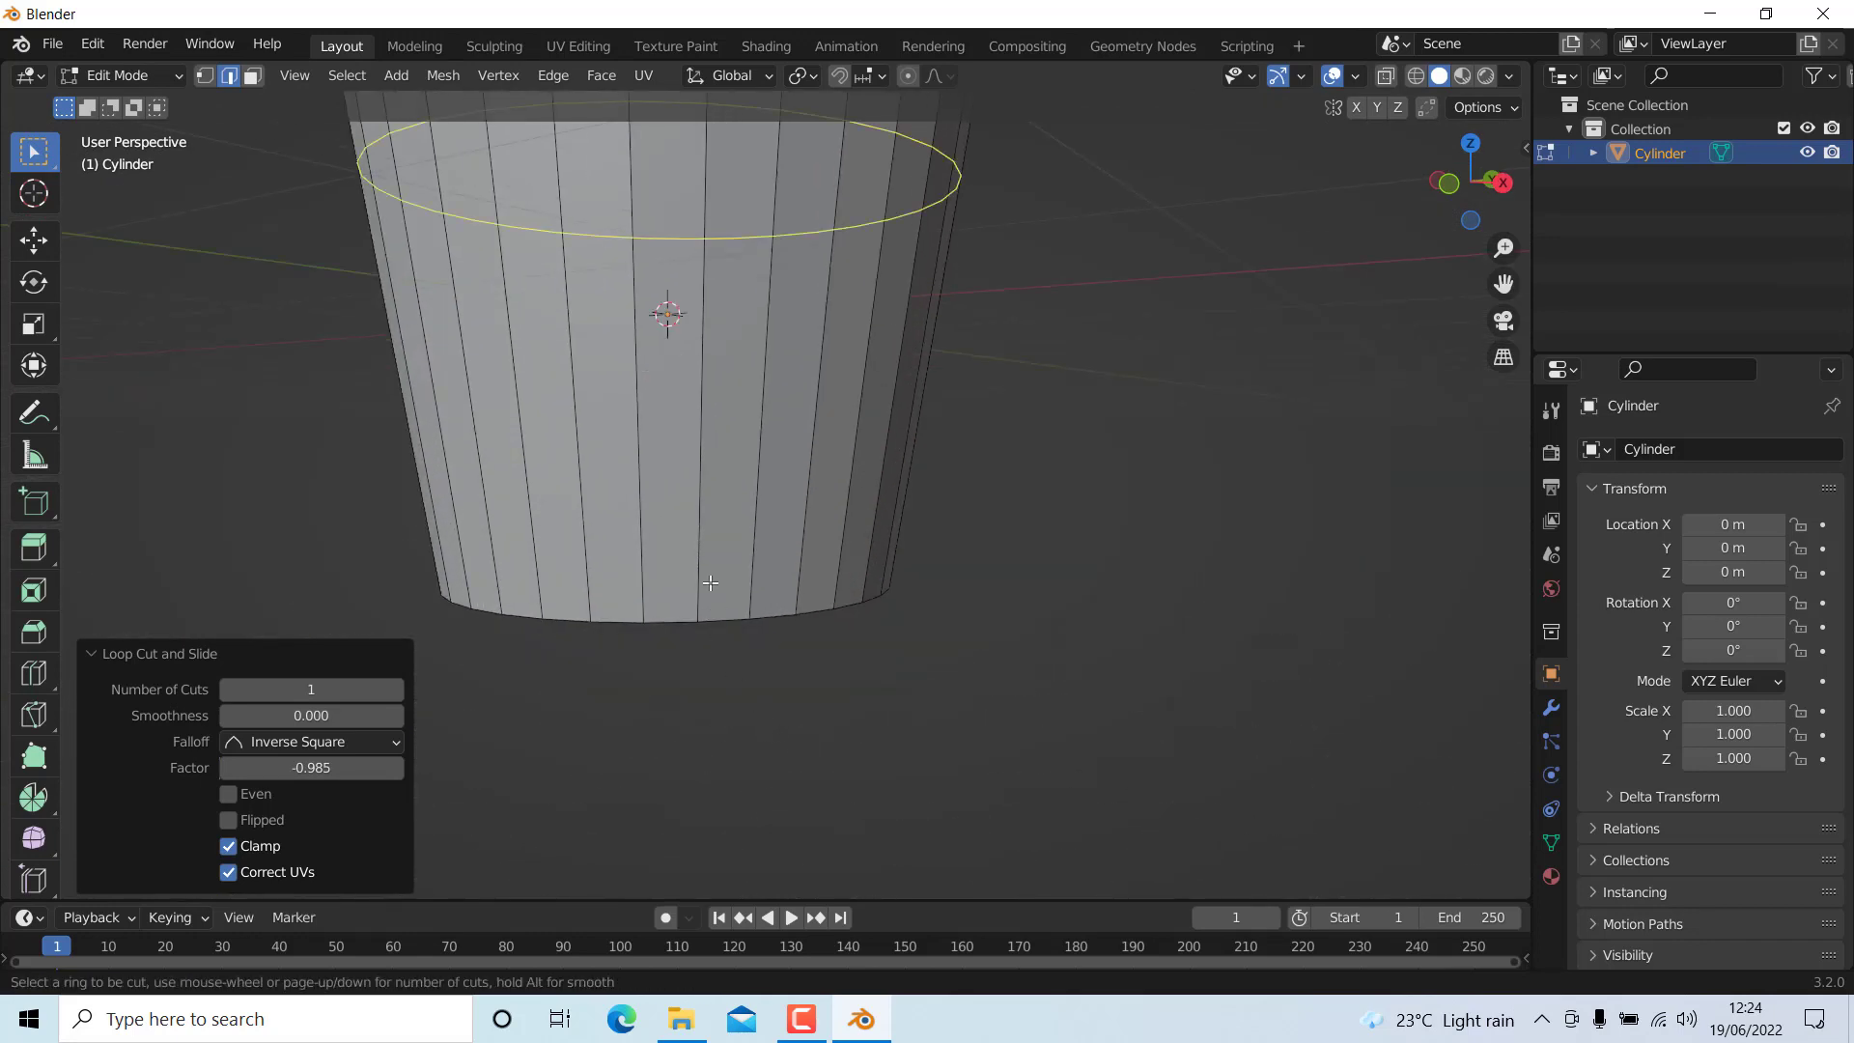
click(710, 584)
drag(744, 236, 769, 364)
scroll(762, 687, up, 4)
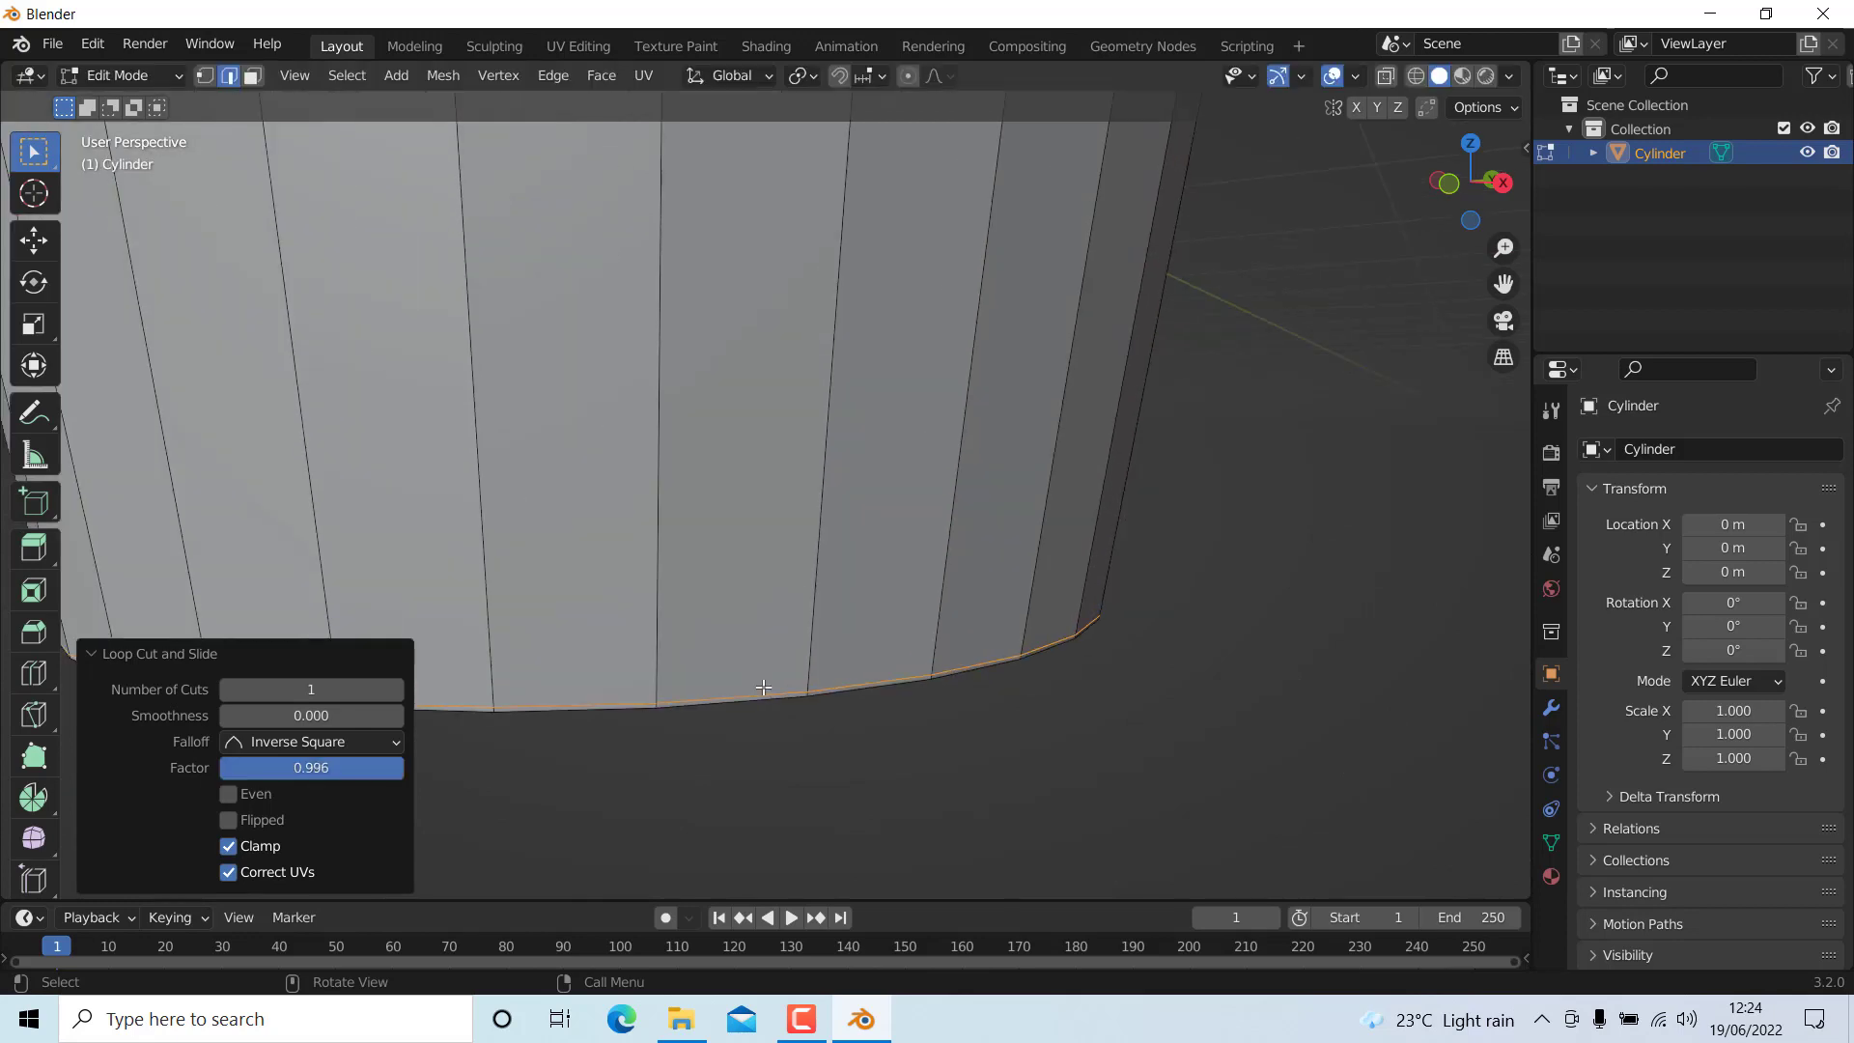
scroll(772, 696, down, 4)
middle_drag(772, 697, 763, 728)
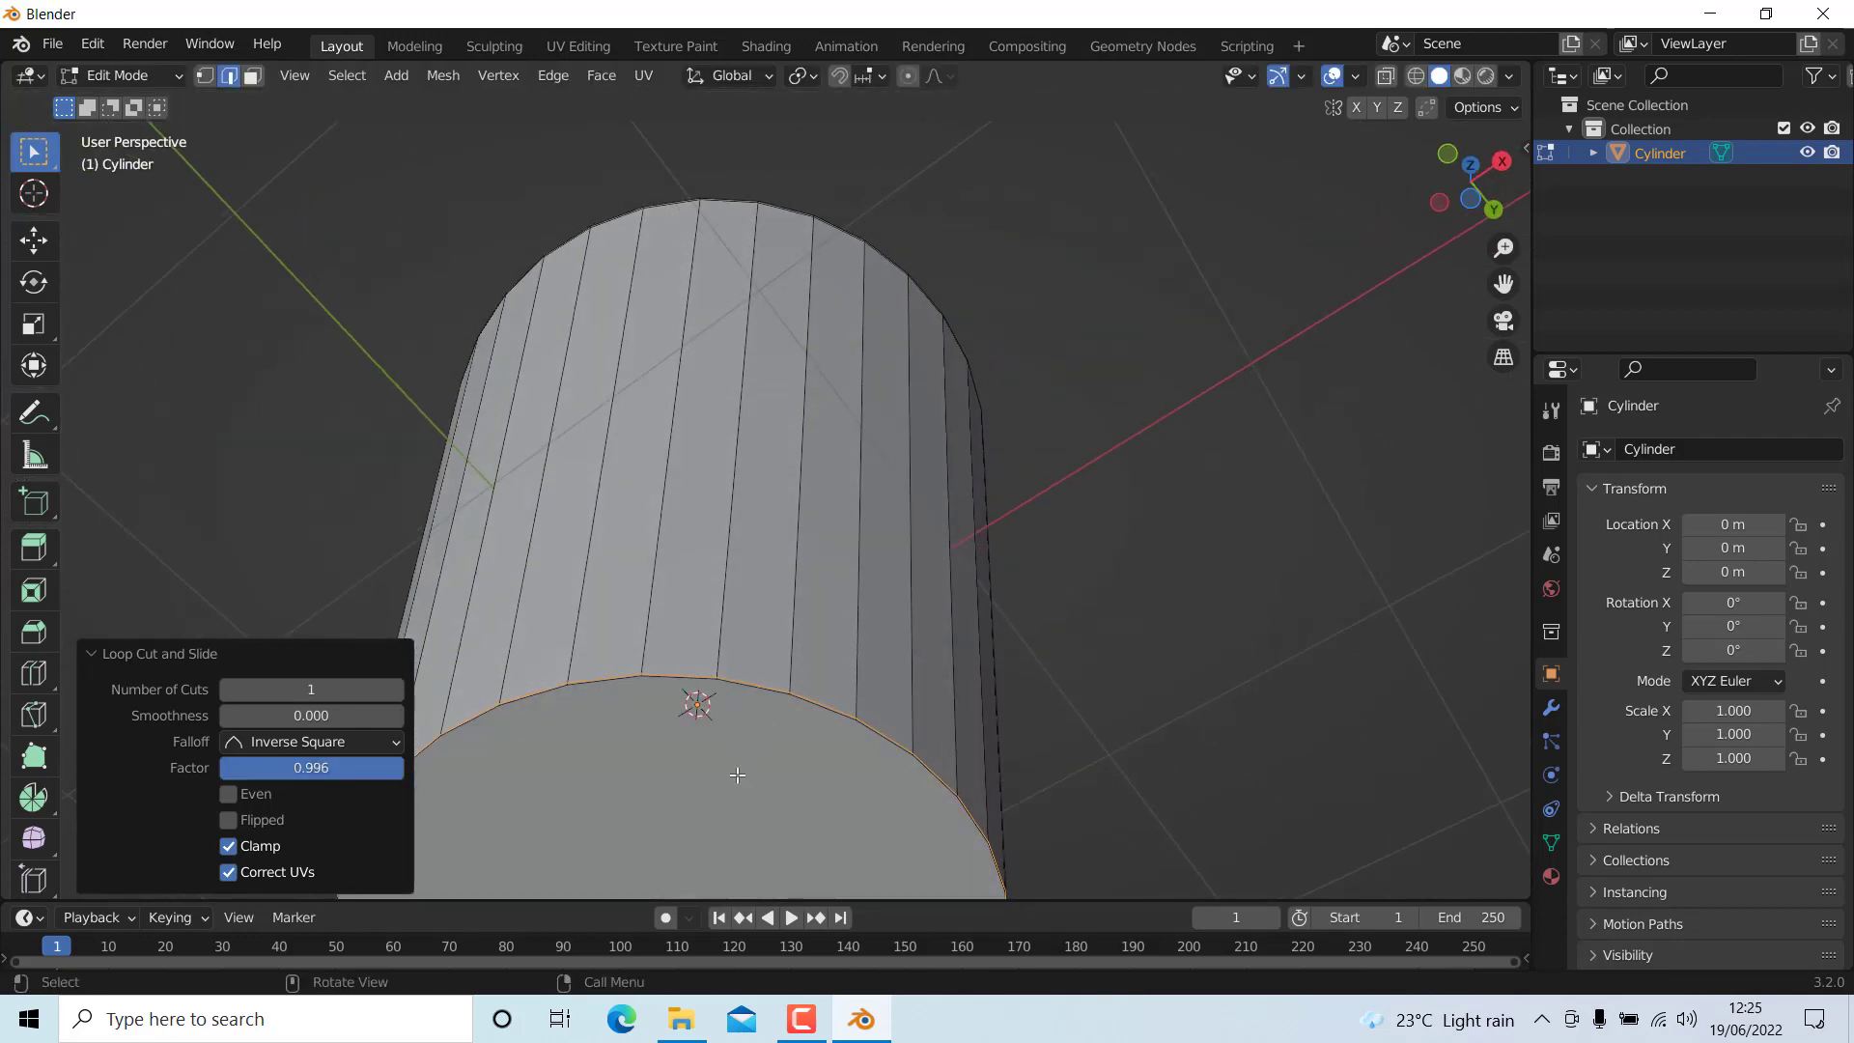
- Inset the cup's bottom cap face by 0.1202 m
key(3)
click(913, 794)
key(i)
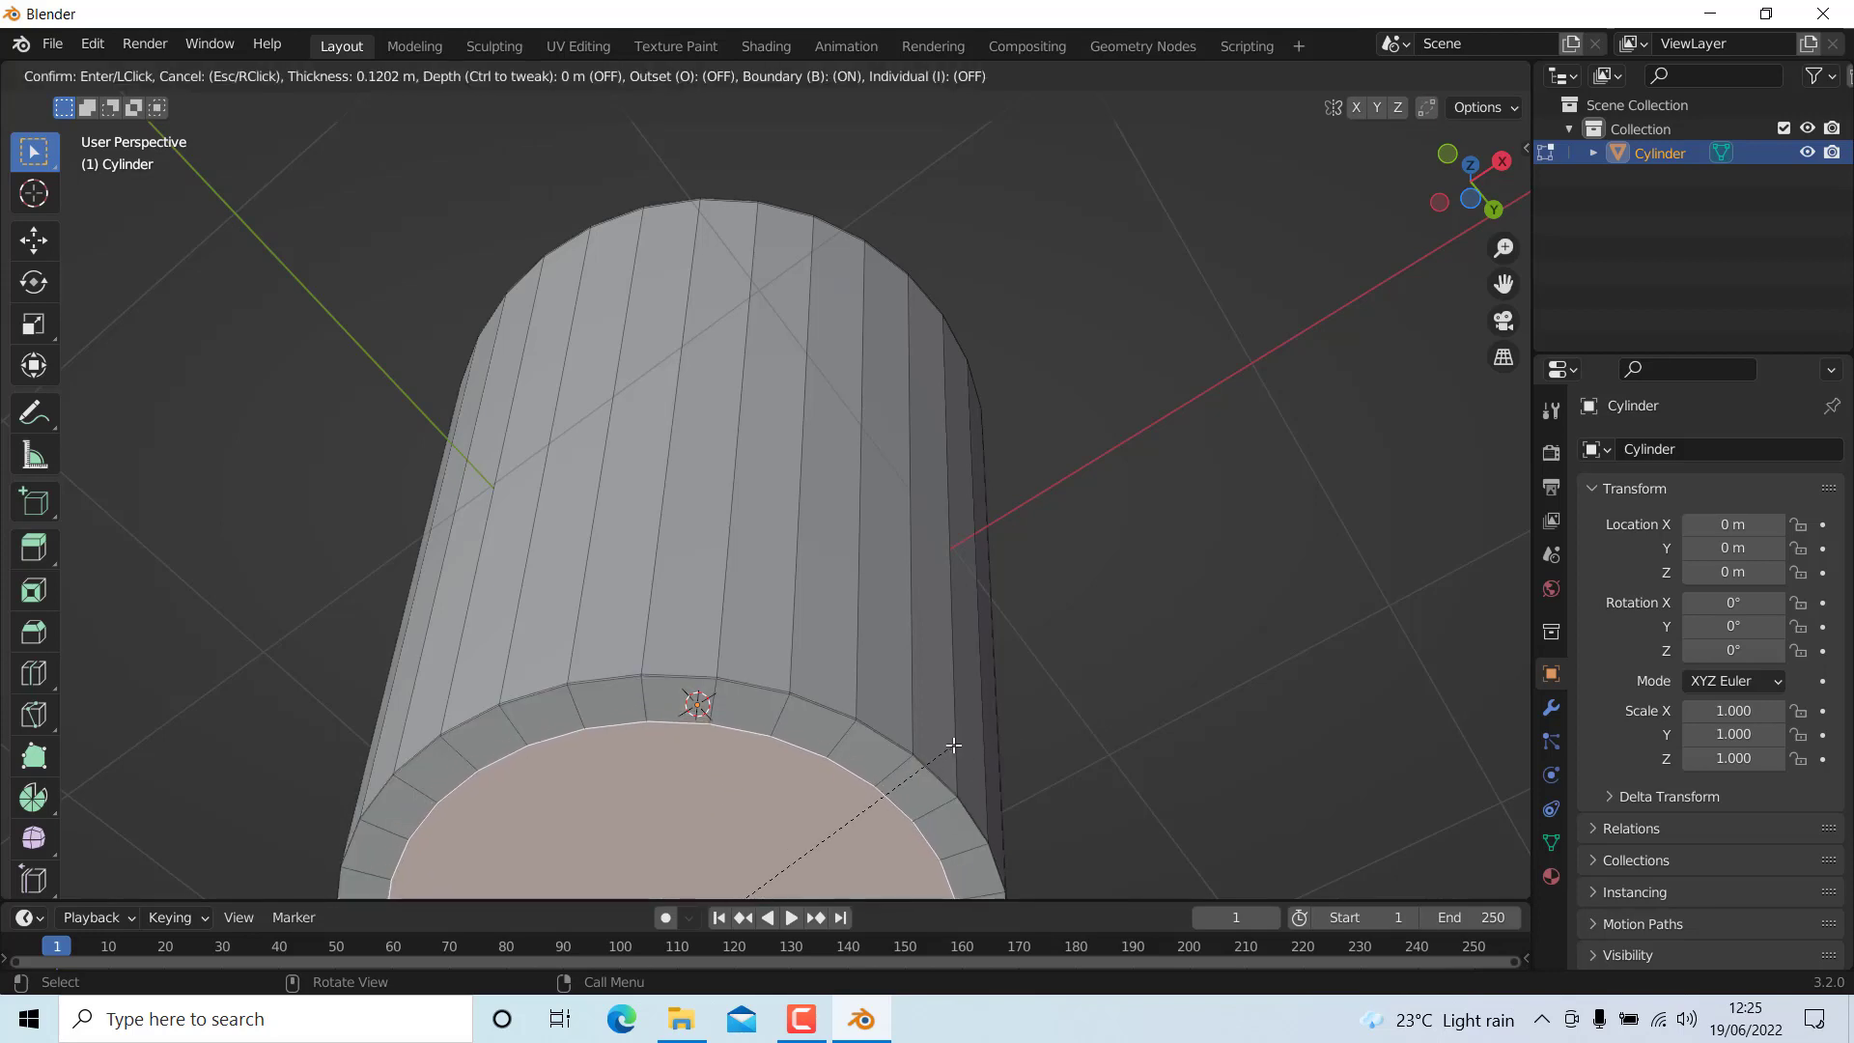
click(951, 742)
- Inset the inner floor face by 0.0937 m and scale it down to 0.663
scroll(890, 496, down, 6)
middle_drag(907, 397, 885, 719)
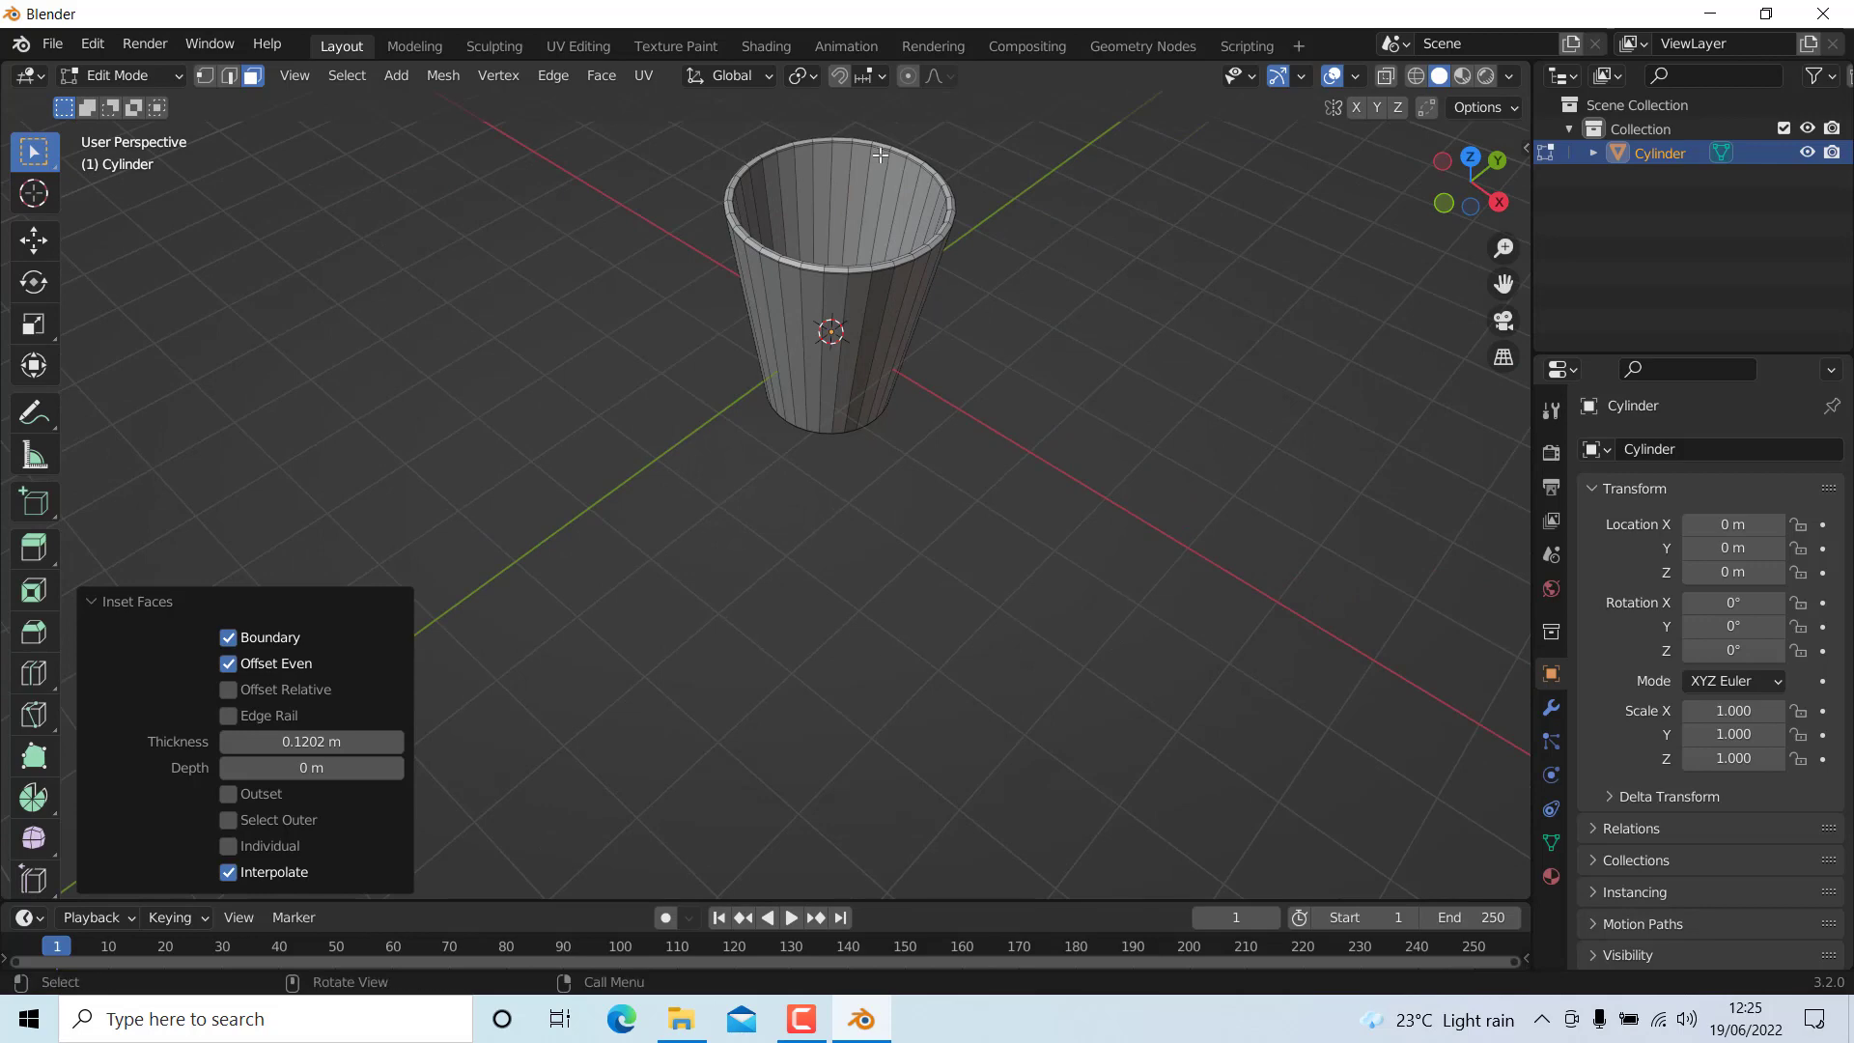
scroll(778, 469, up, 6)
scroll(746, 554, up, 5)
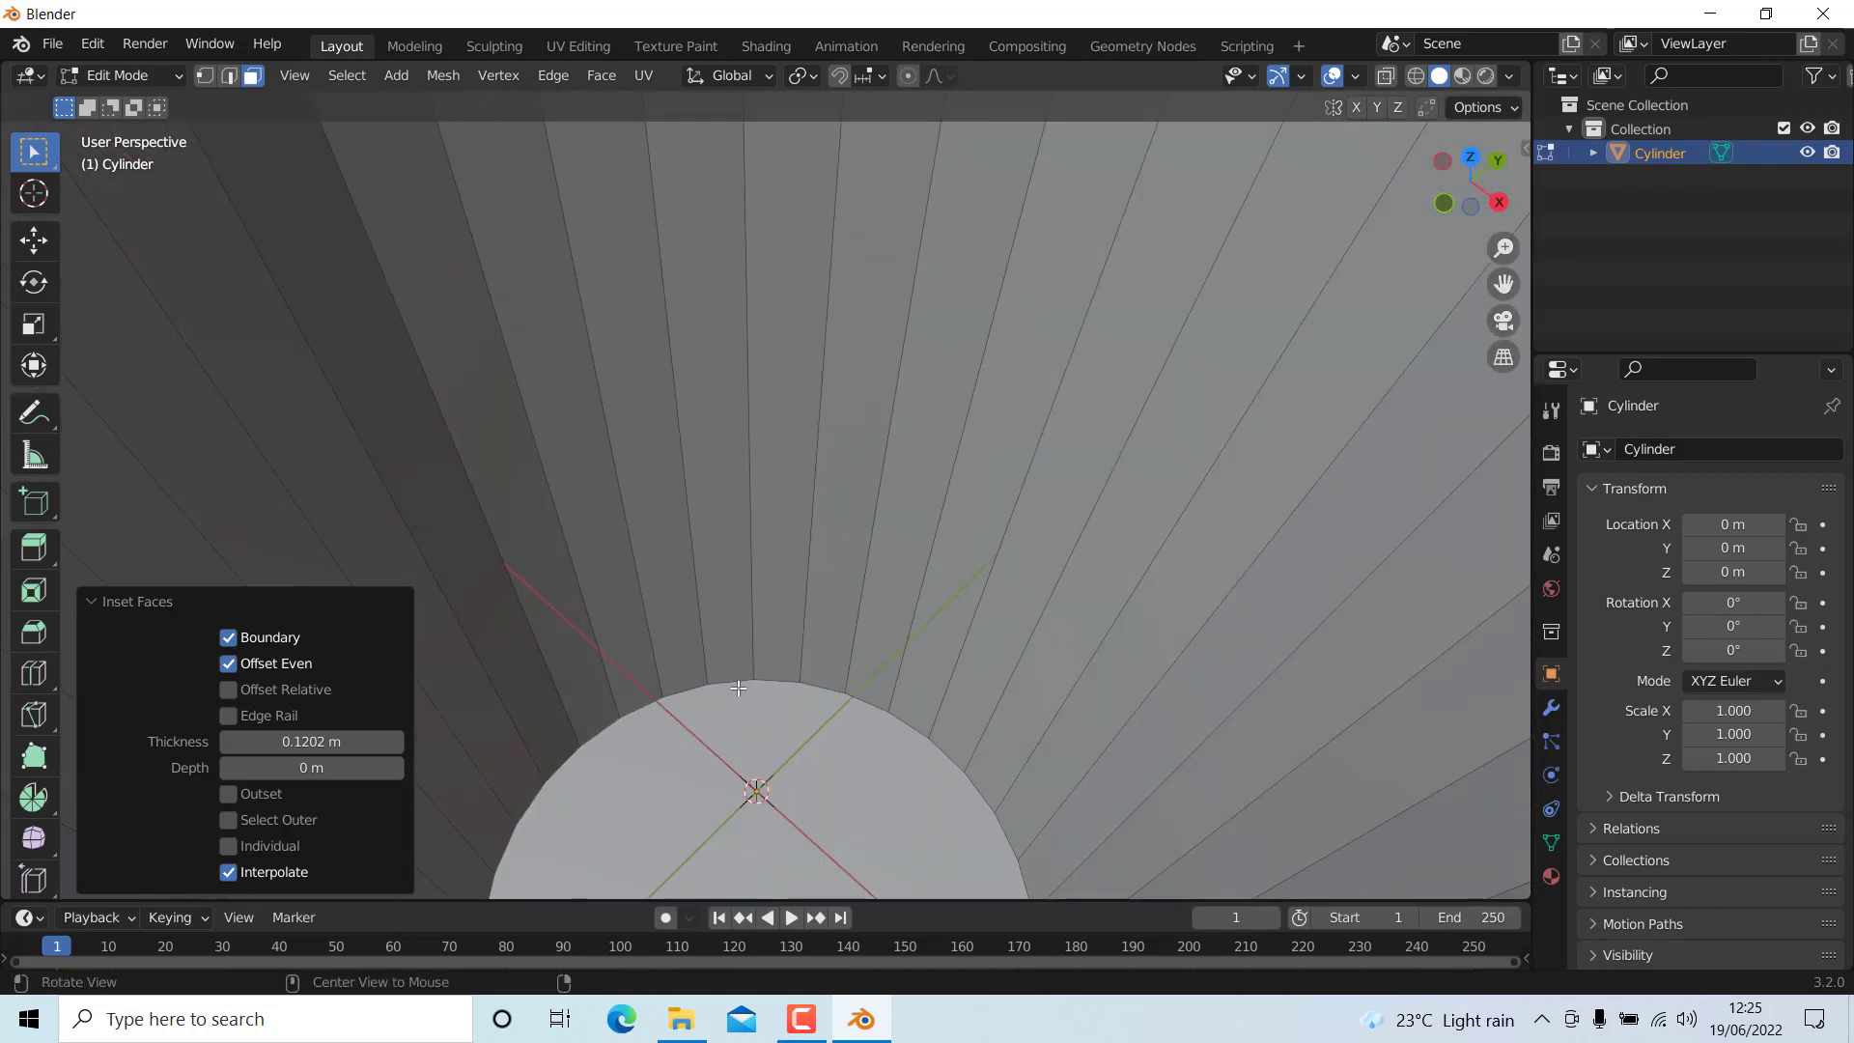
middle_drag(746, 555, 812, 720)
click(816, 720)
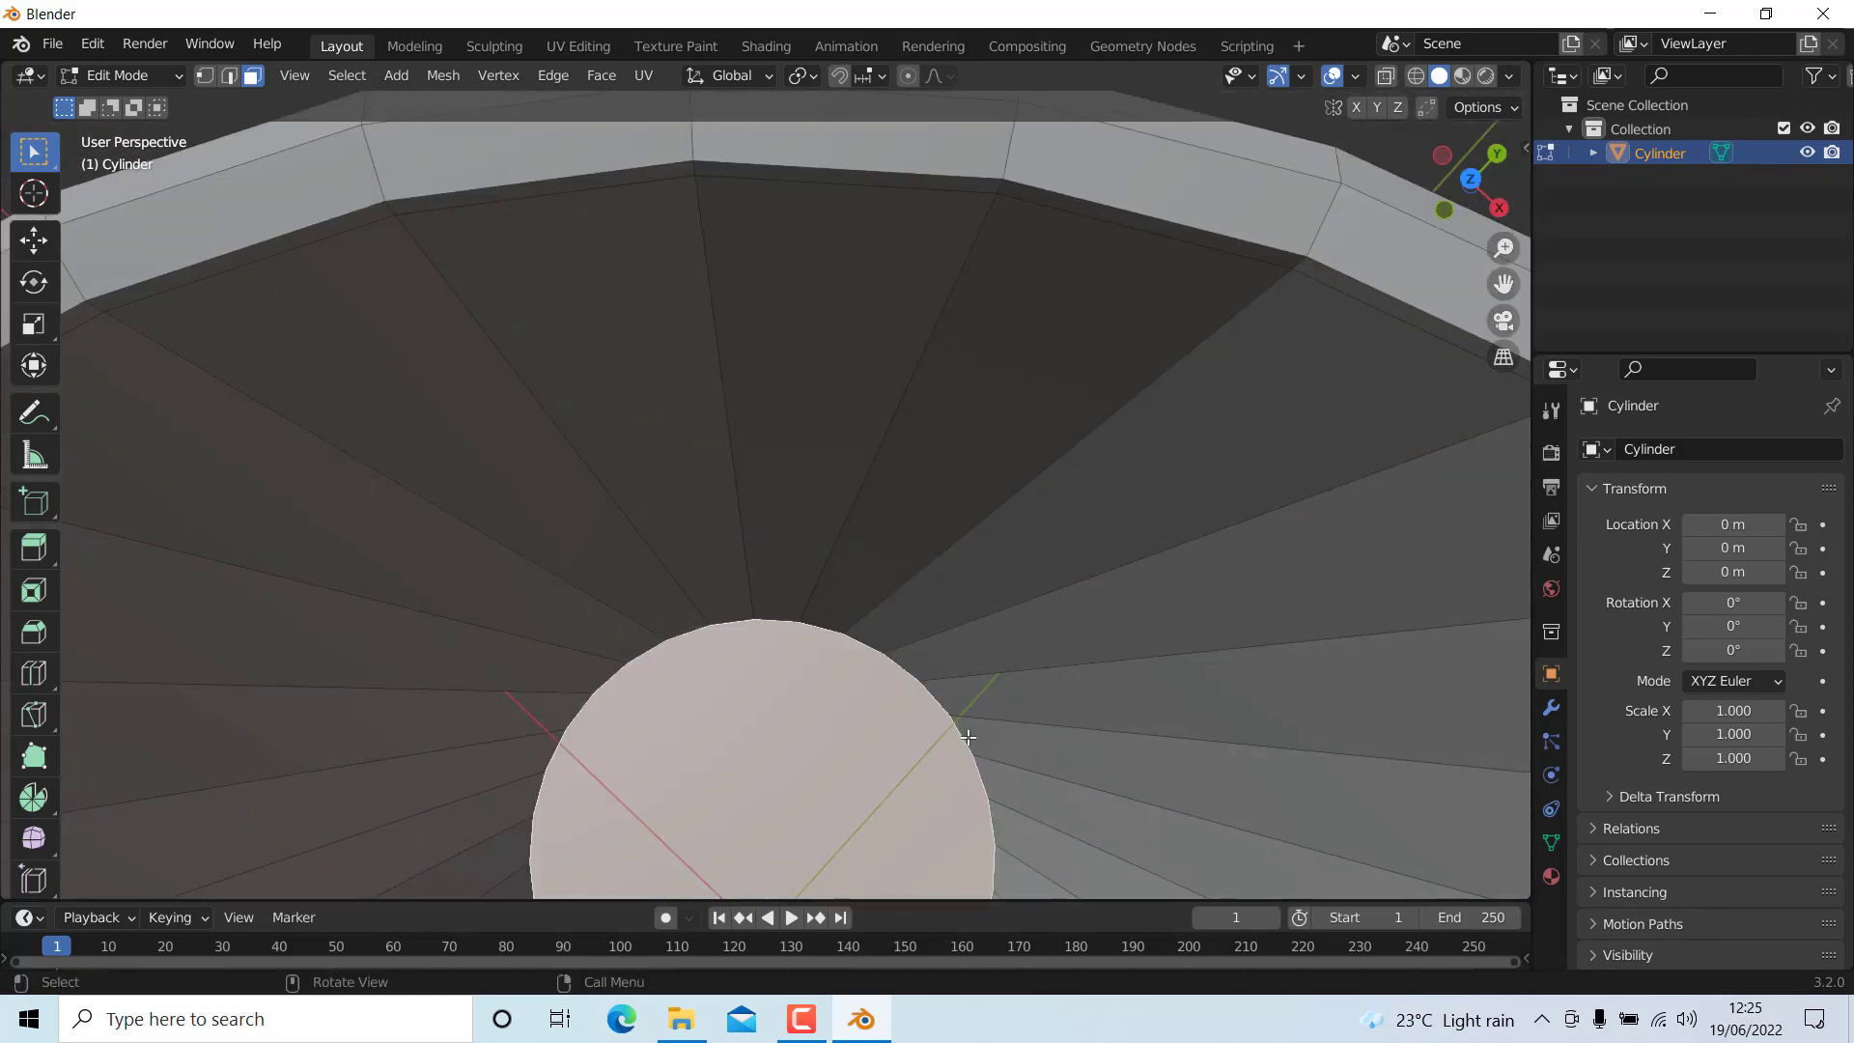
key(i)
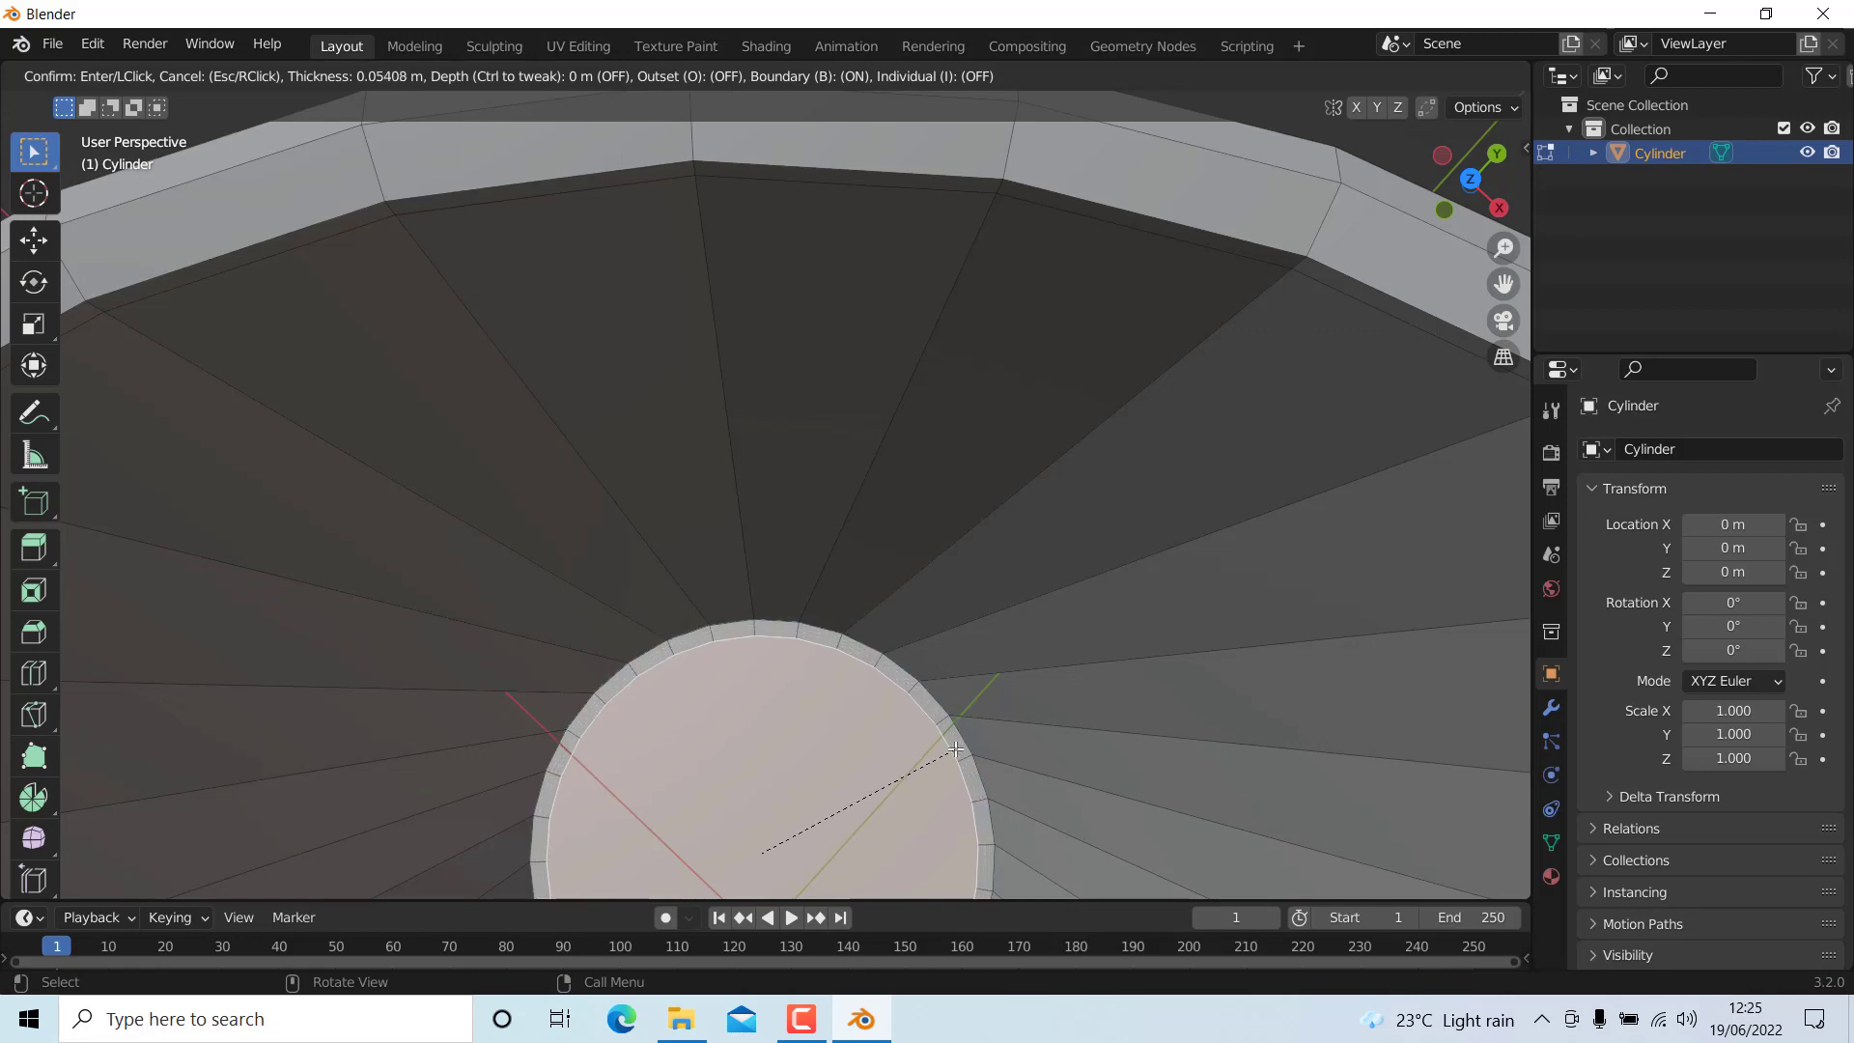
click(835, 567)
scroll(835, 568, down, 5)
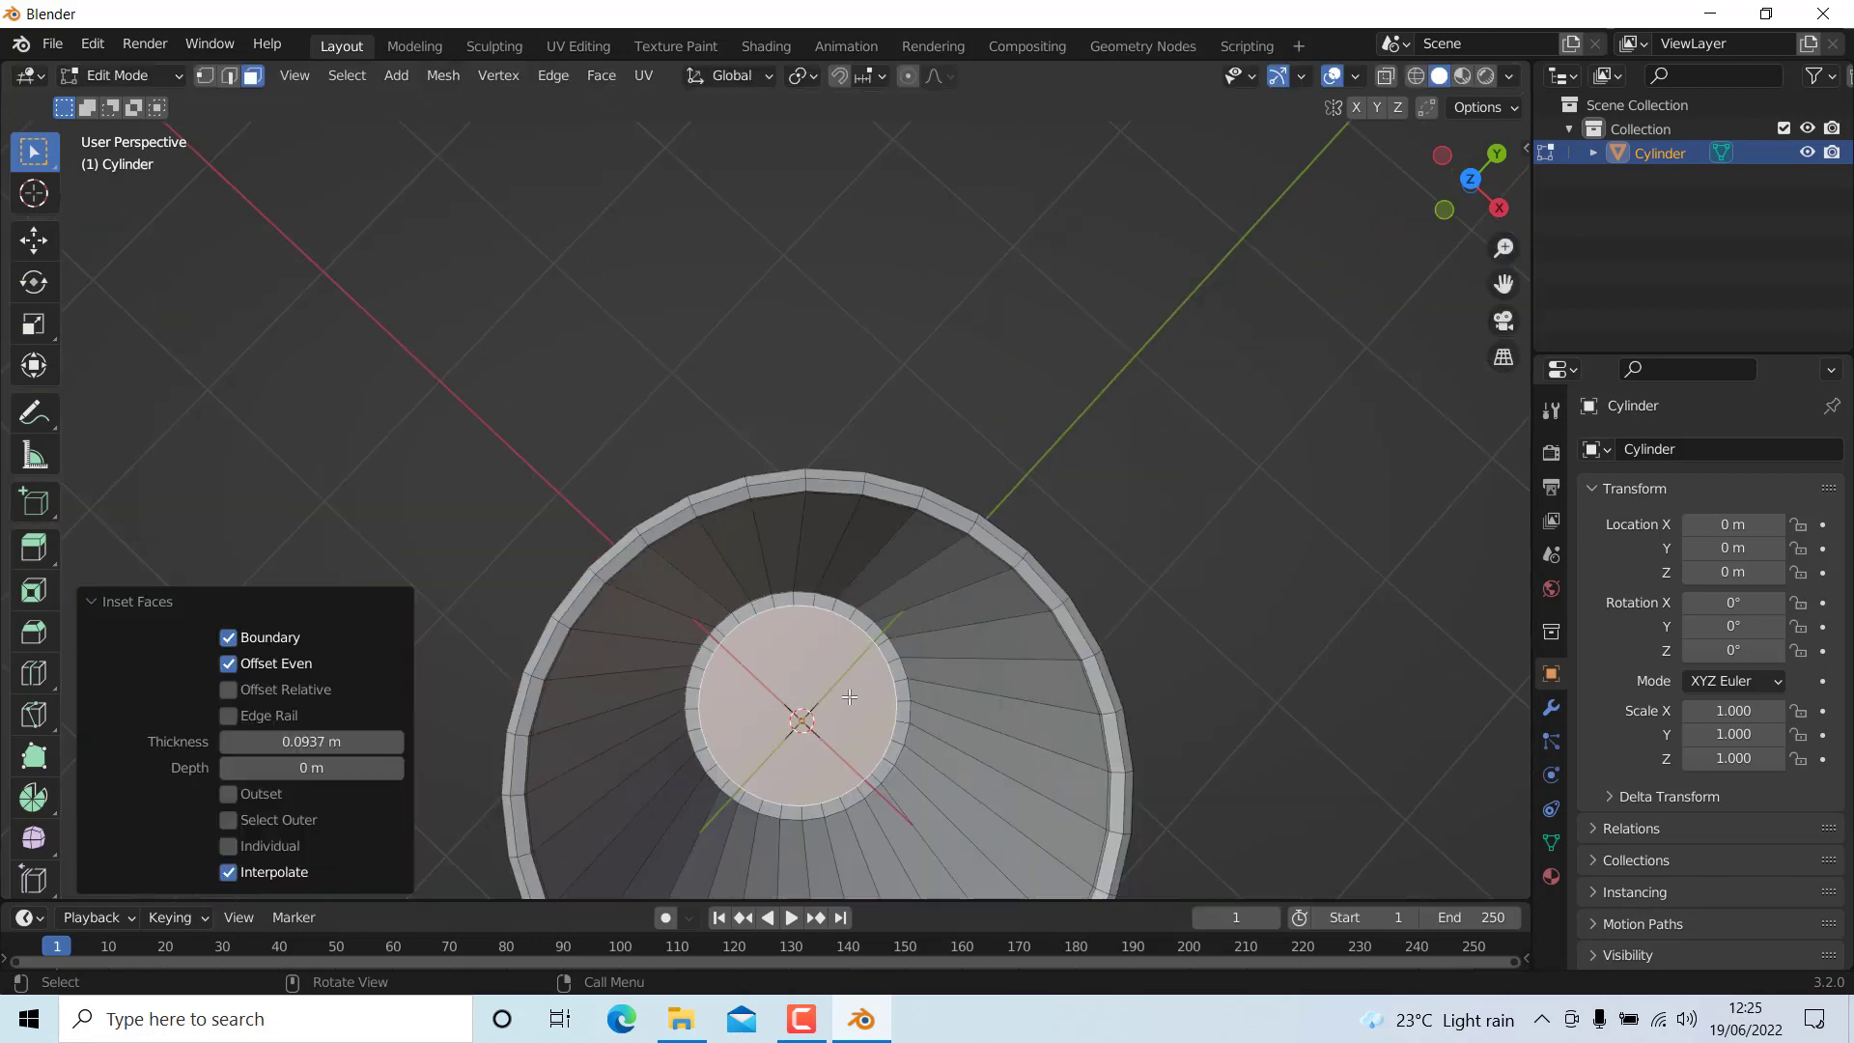
middle_drag(835, 567, 824, 641)
key(s)
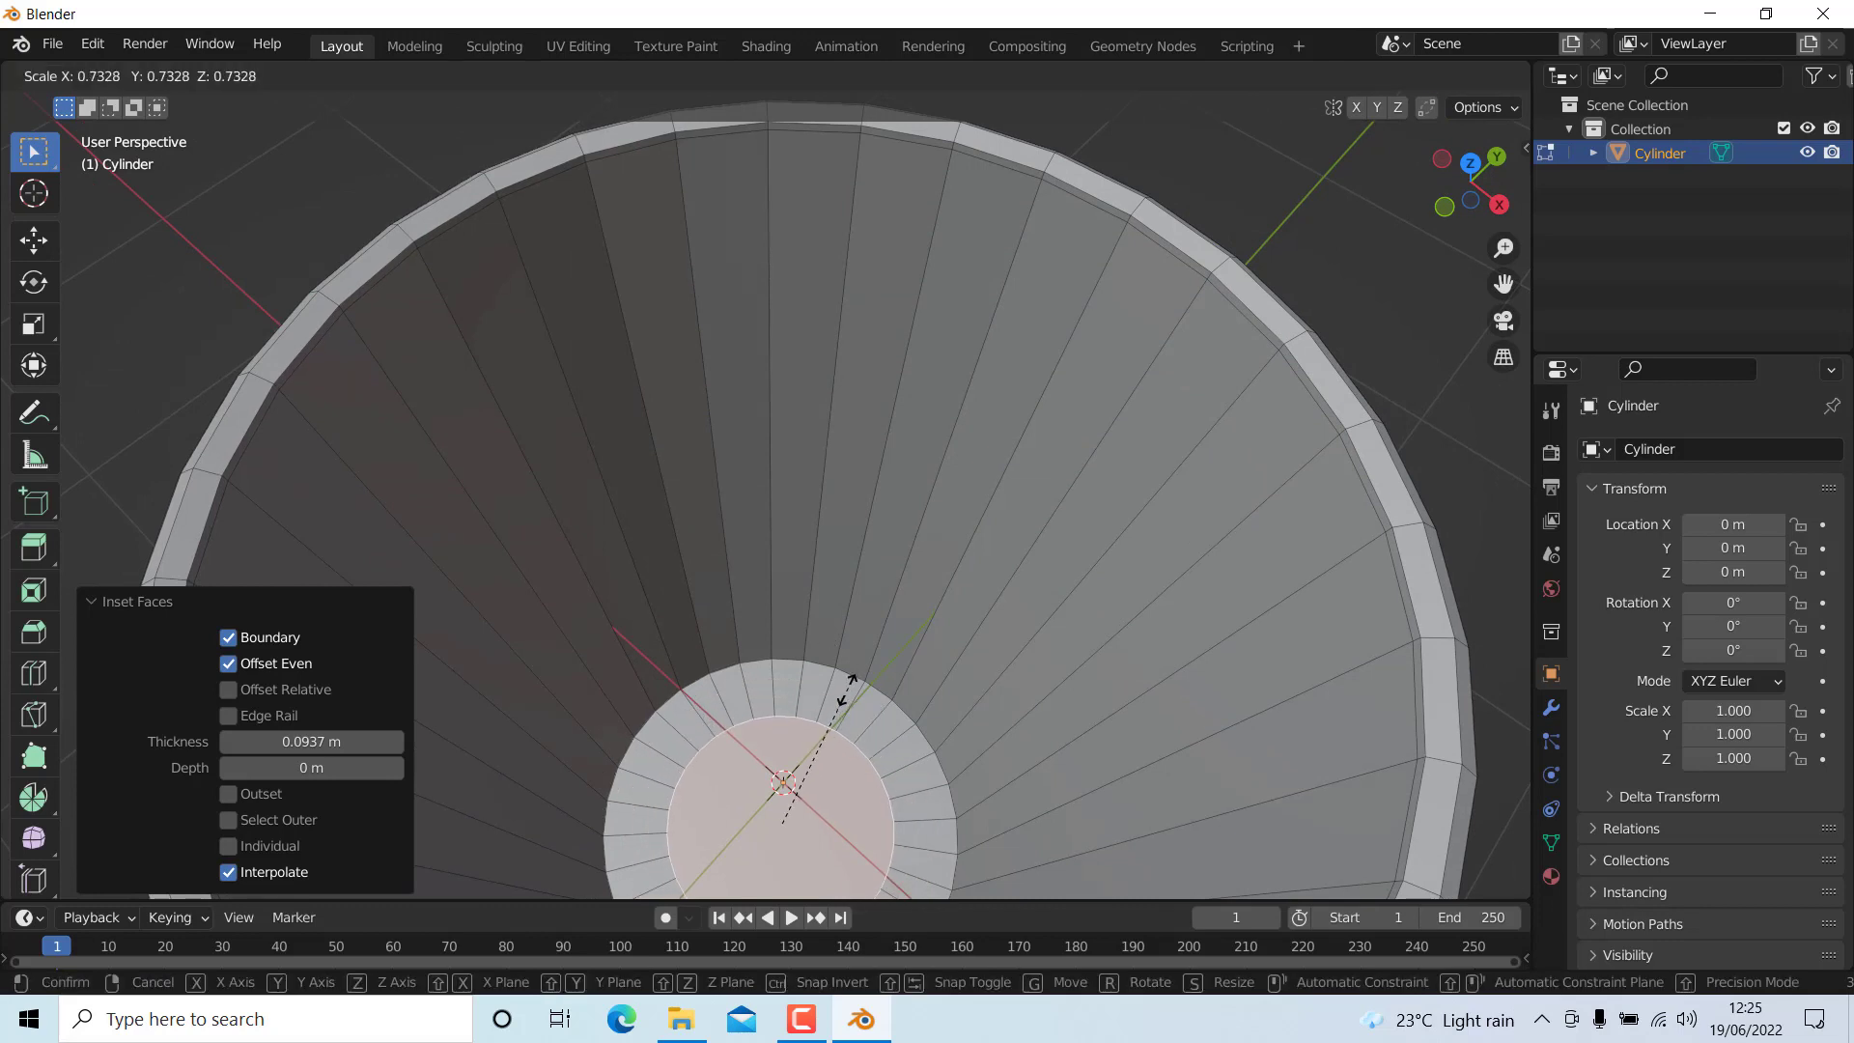
click(859, 699)
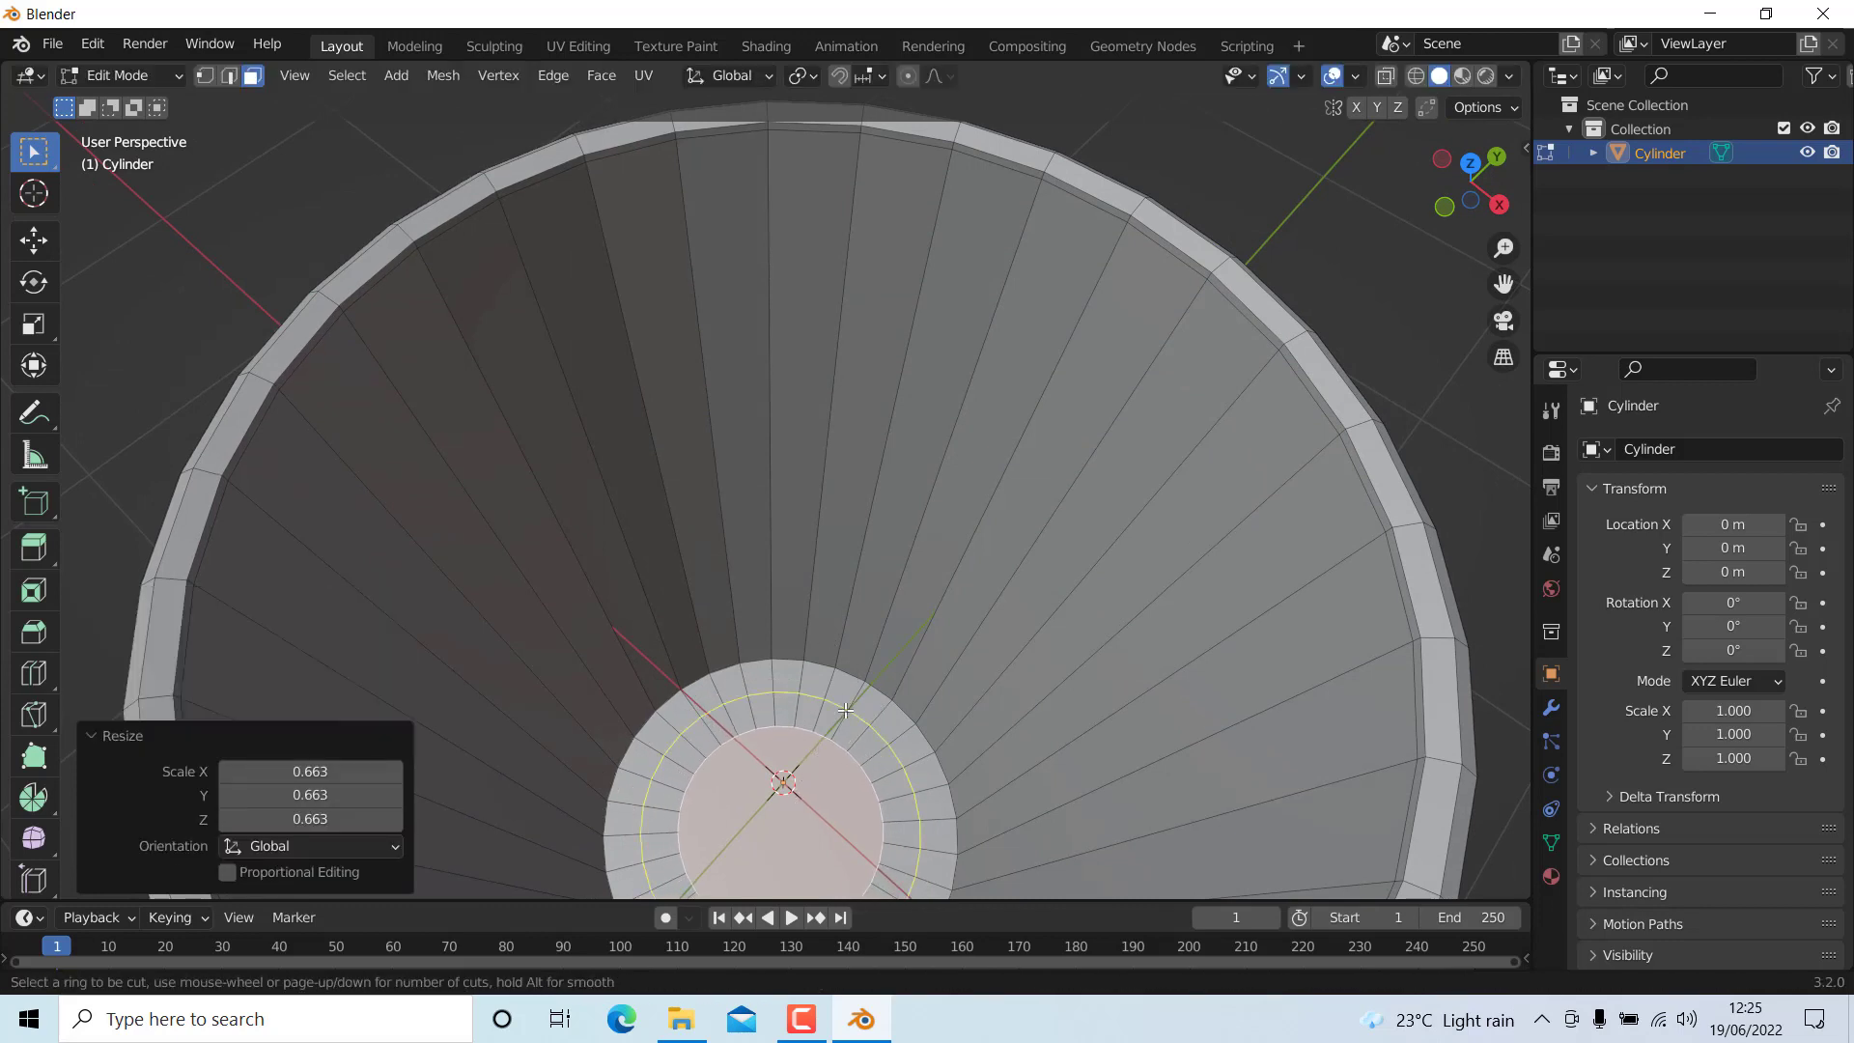
- Add a loop cut on the inner floor ring, slid to 0.870
key(ctrl+r)
click(845, 709)
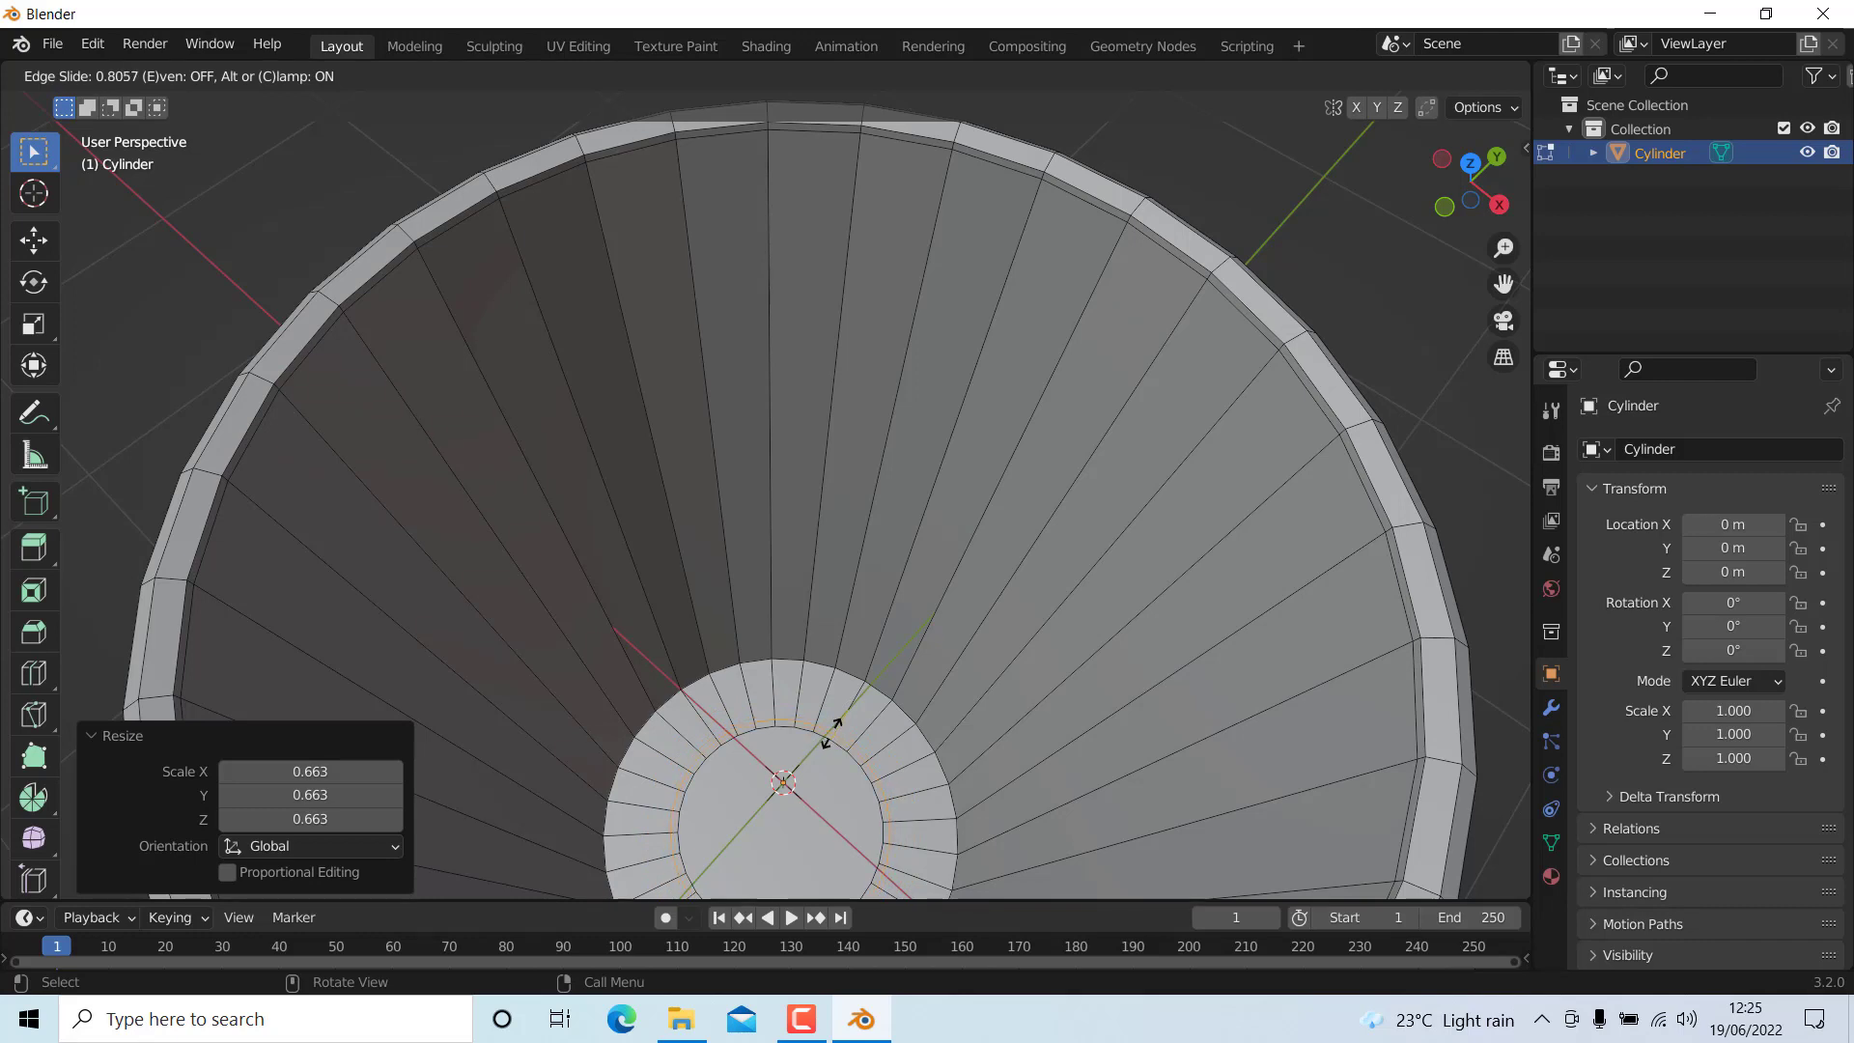
click(829, 732)
scroll(874, 661, down, 6)
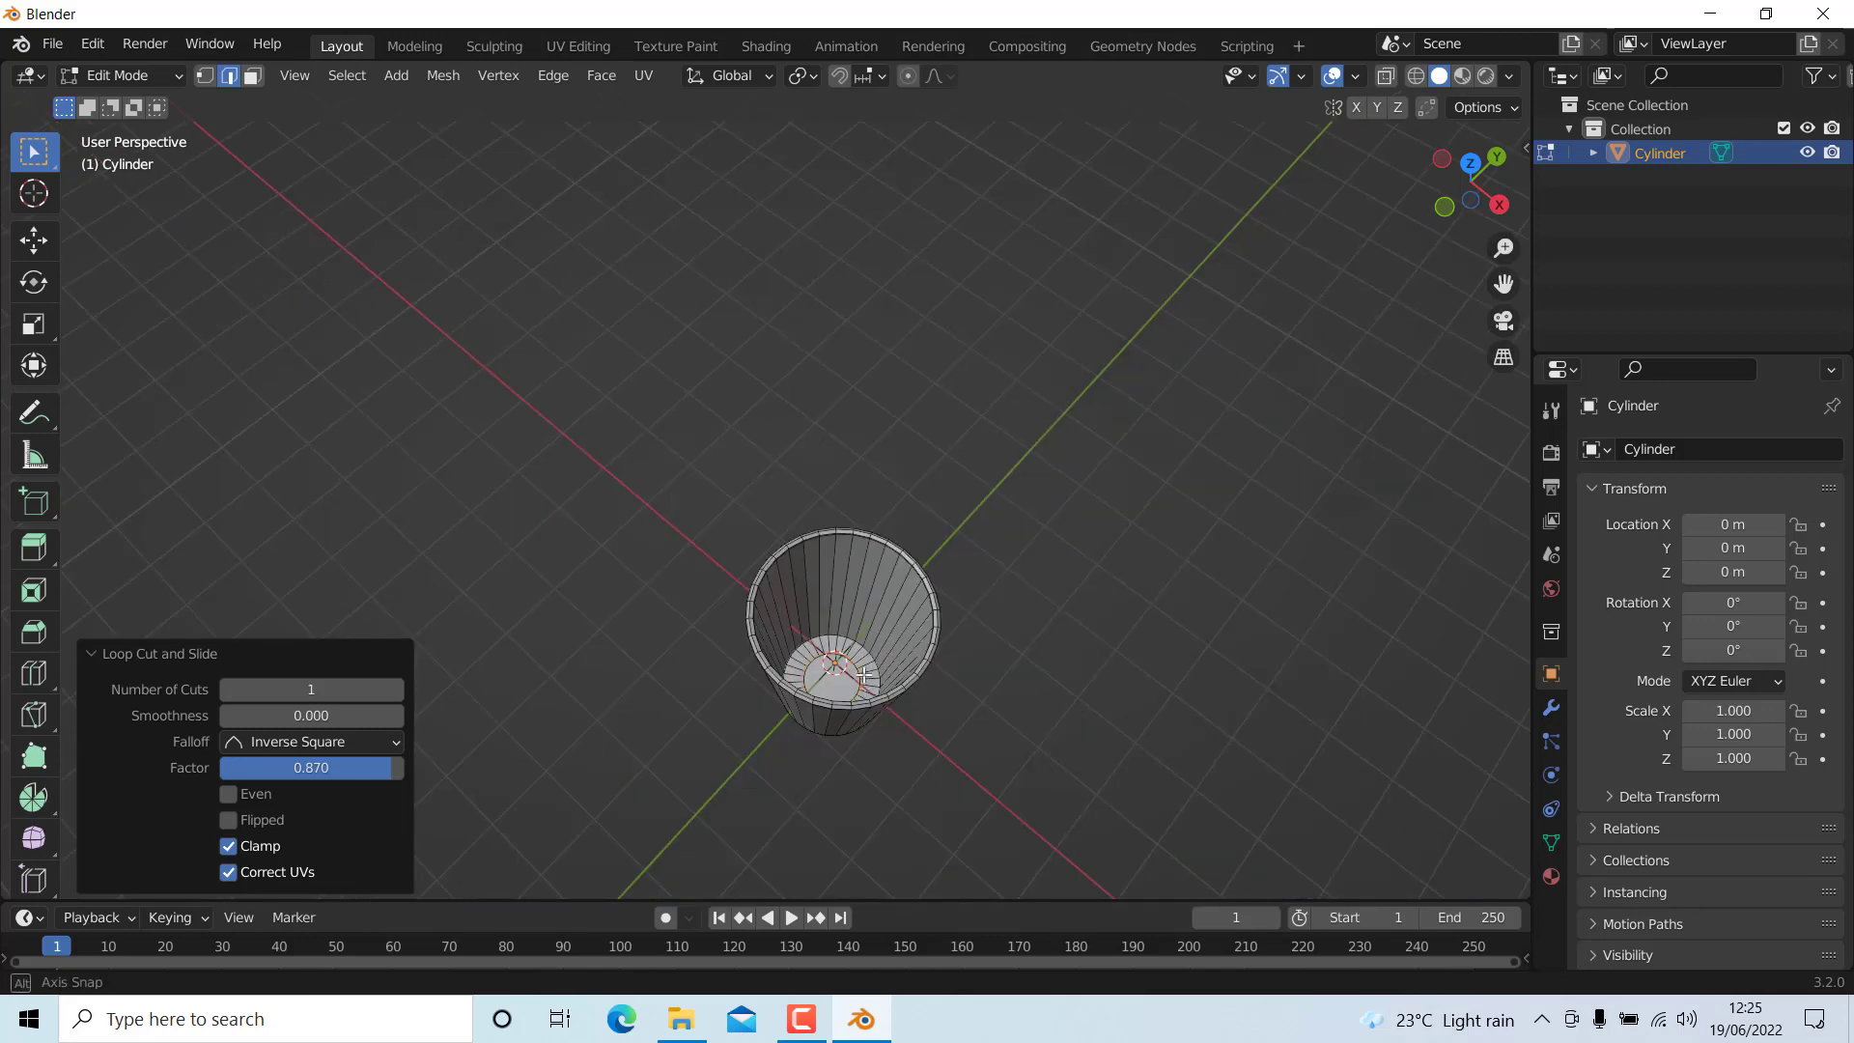
middle_drag(864, 676, 976, 570)
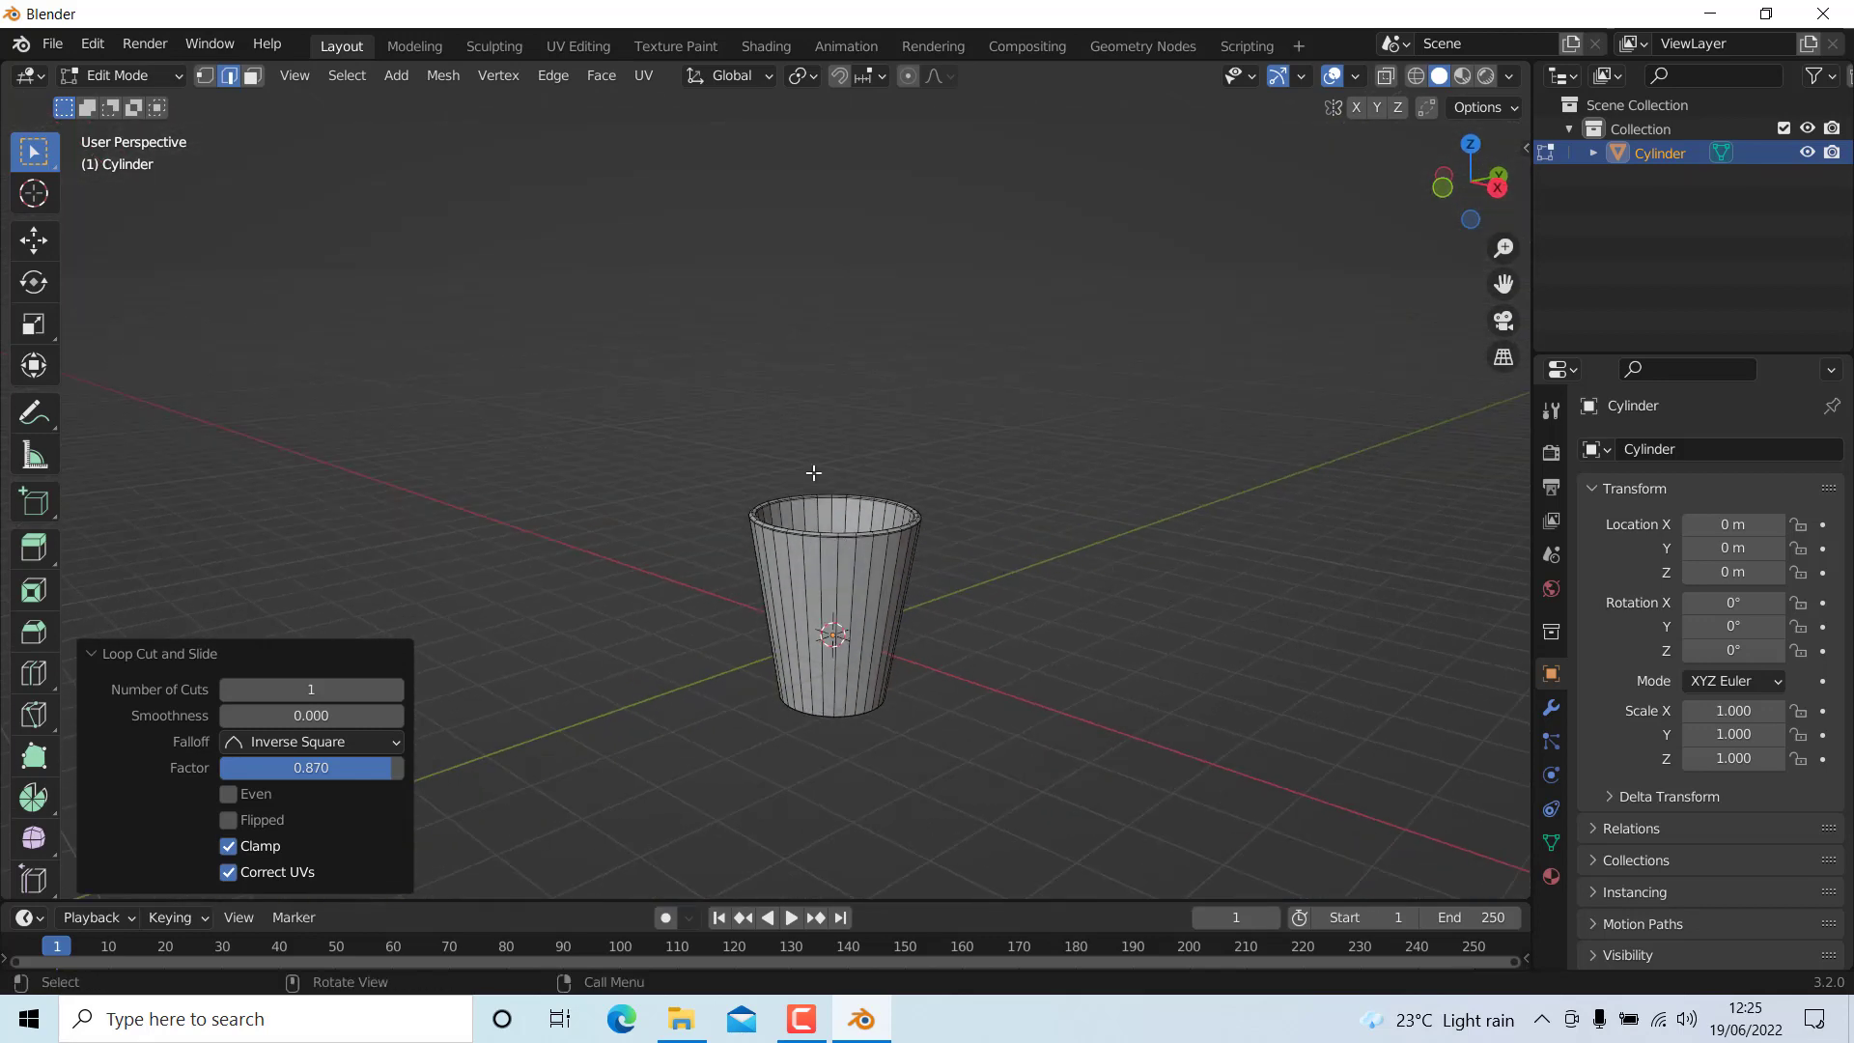
- In Object Mode, add a Subdivision Surface modifier with viewport level 2, then view from the front
key(Tab)
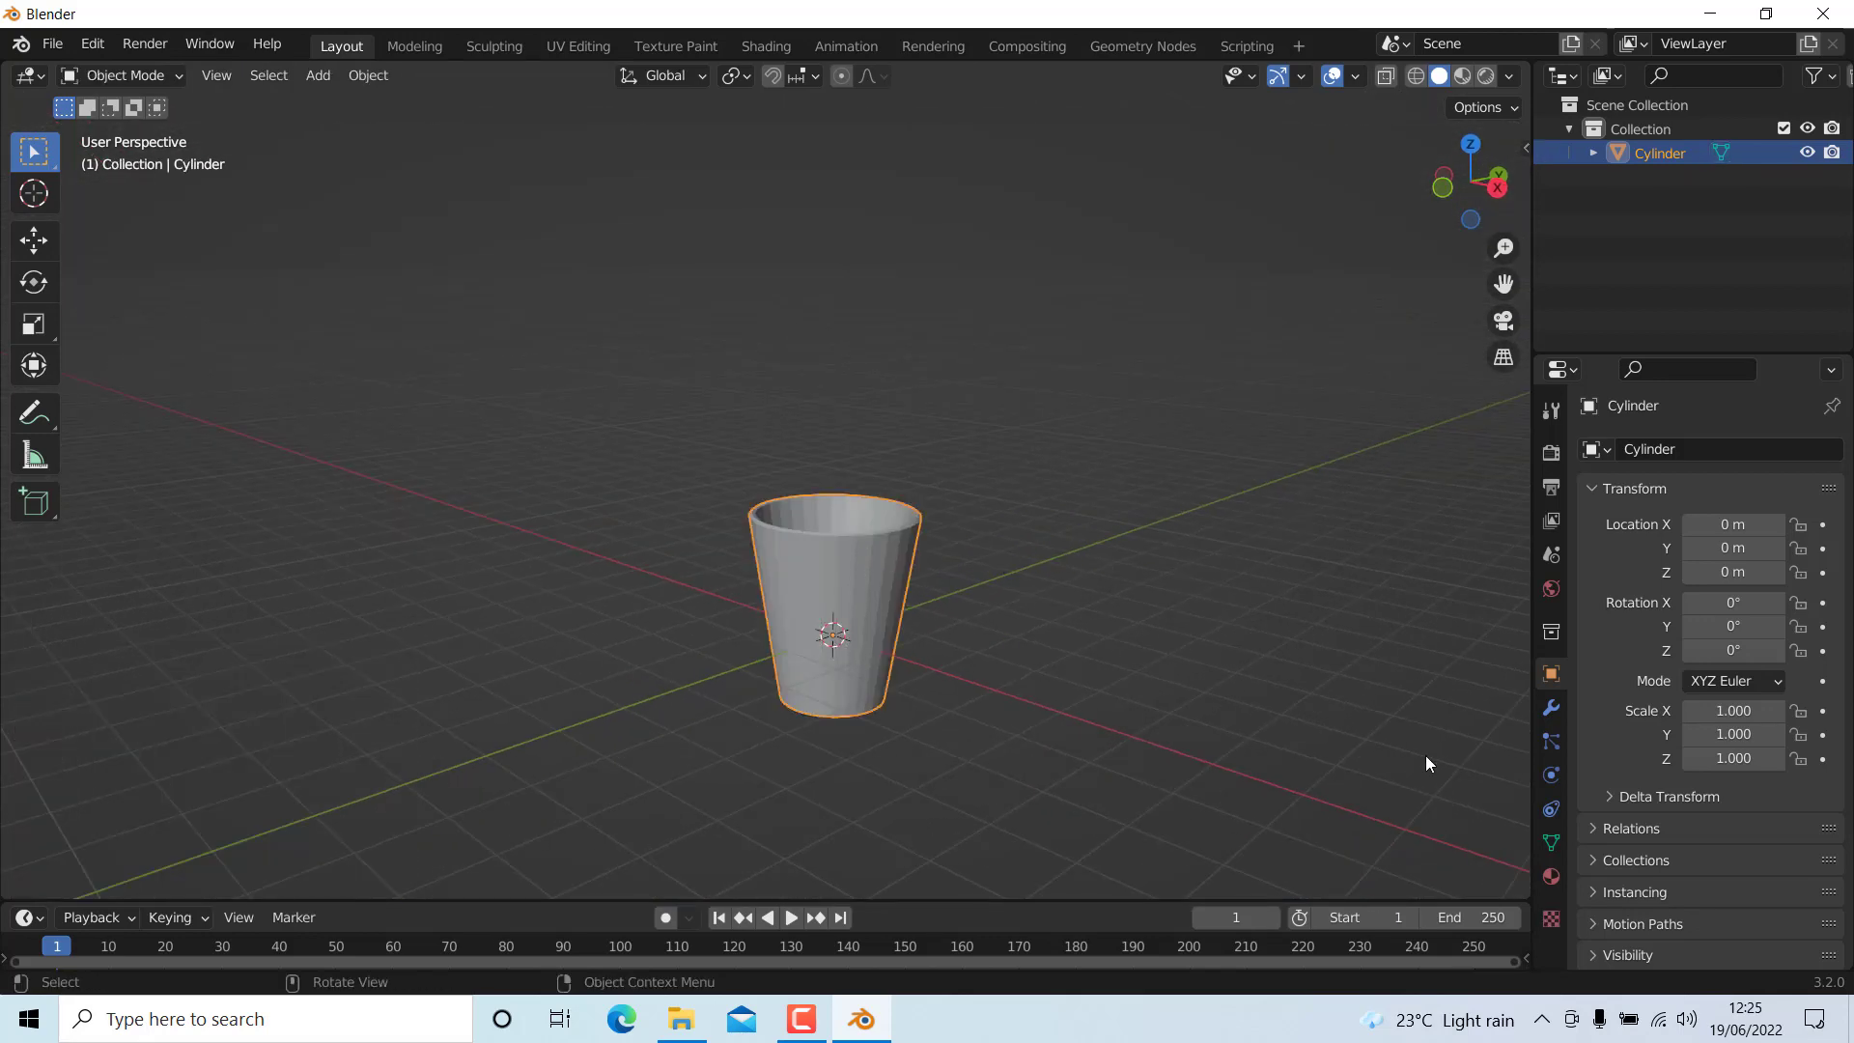
click(1550, 708)
click(1632, 449)
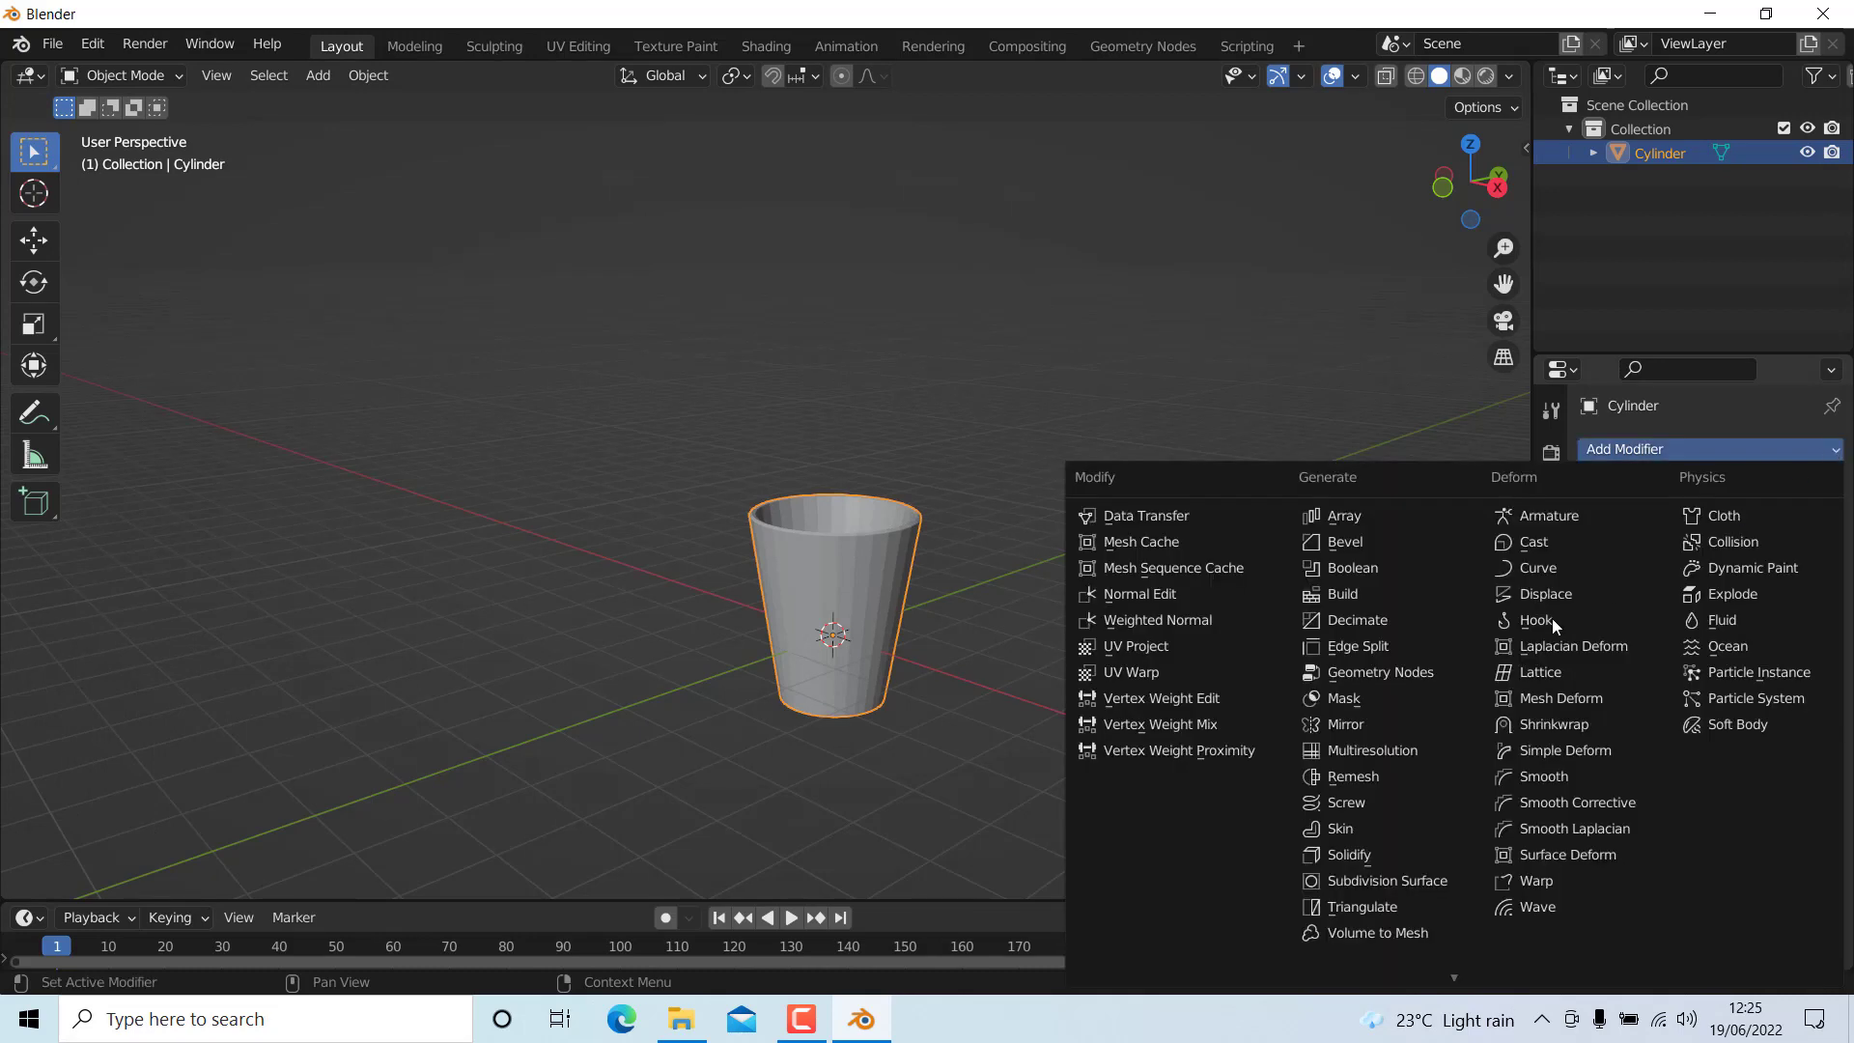
click(1391, 881)
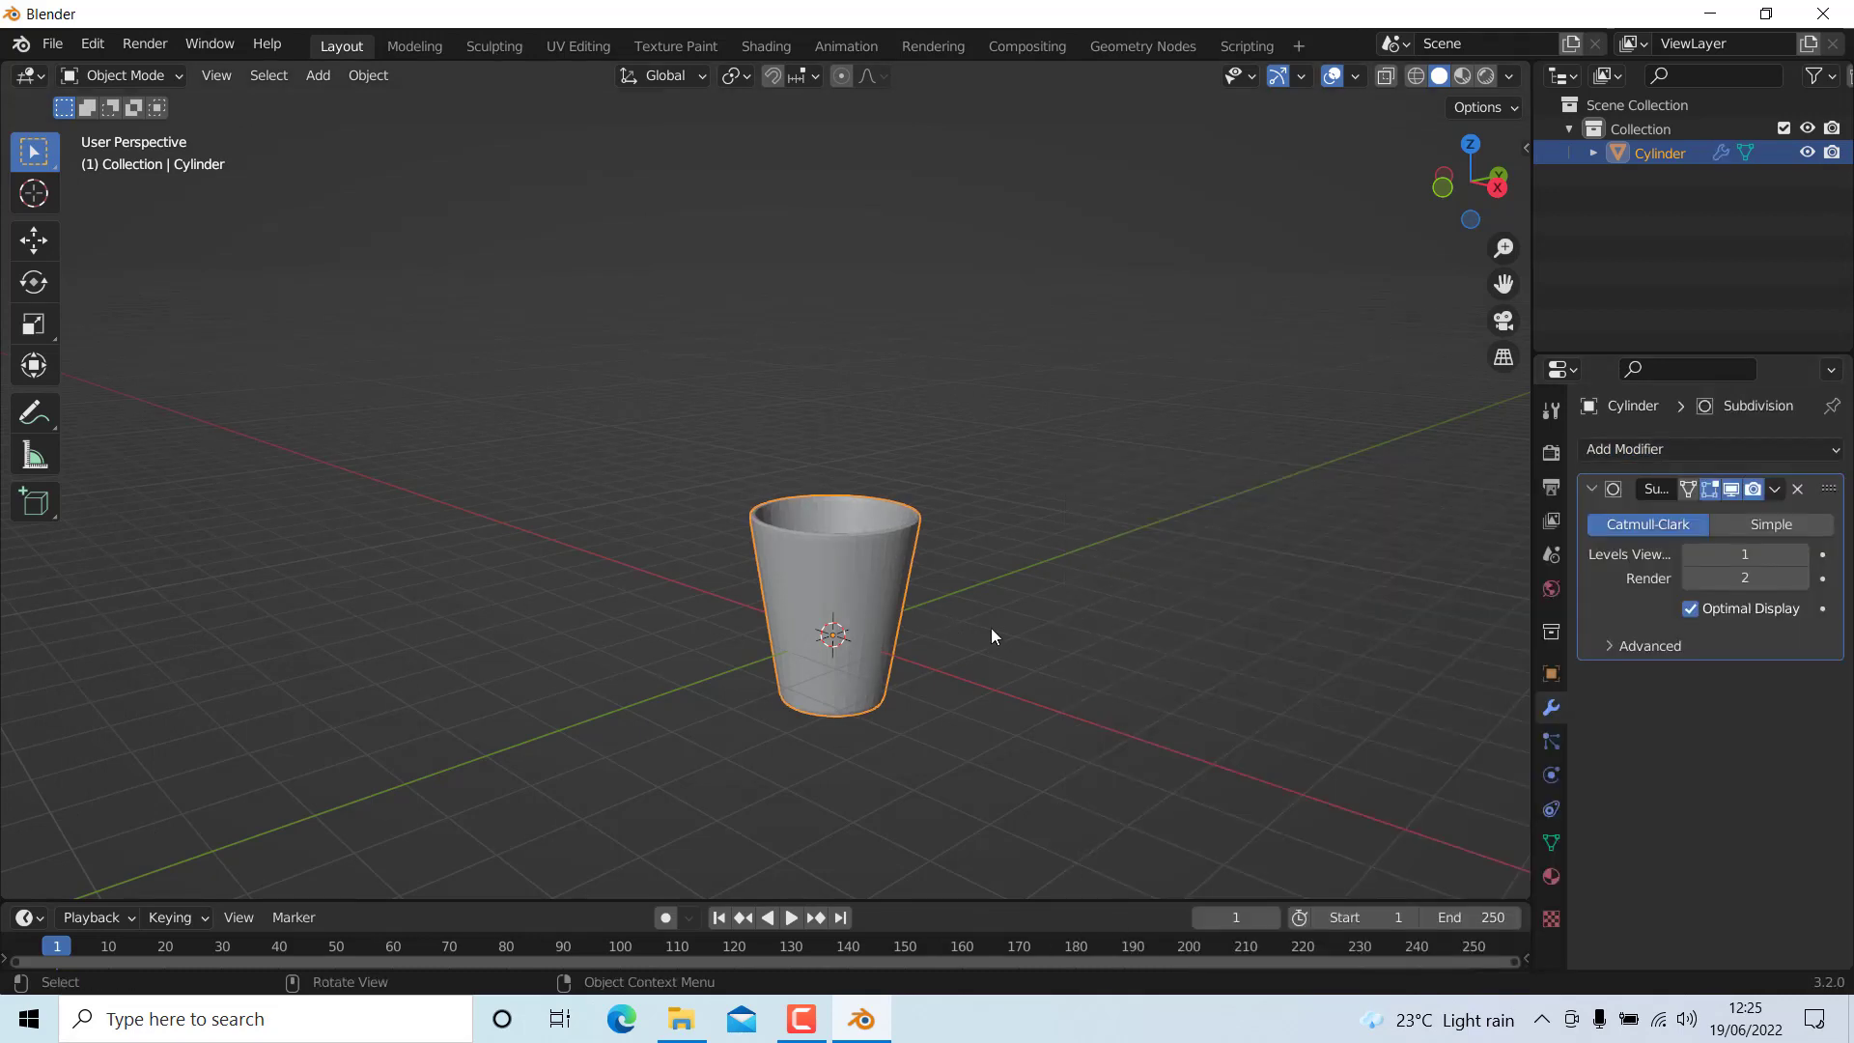
click(1802, 554)
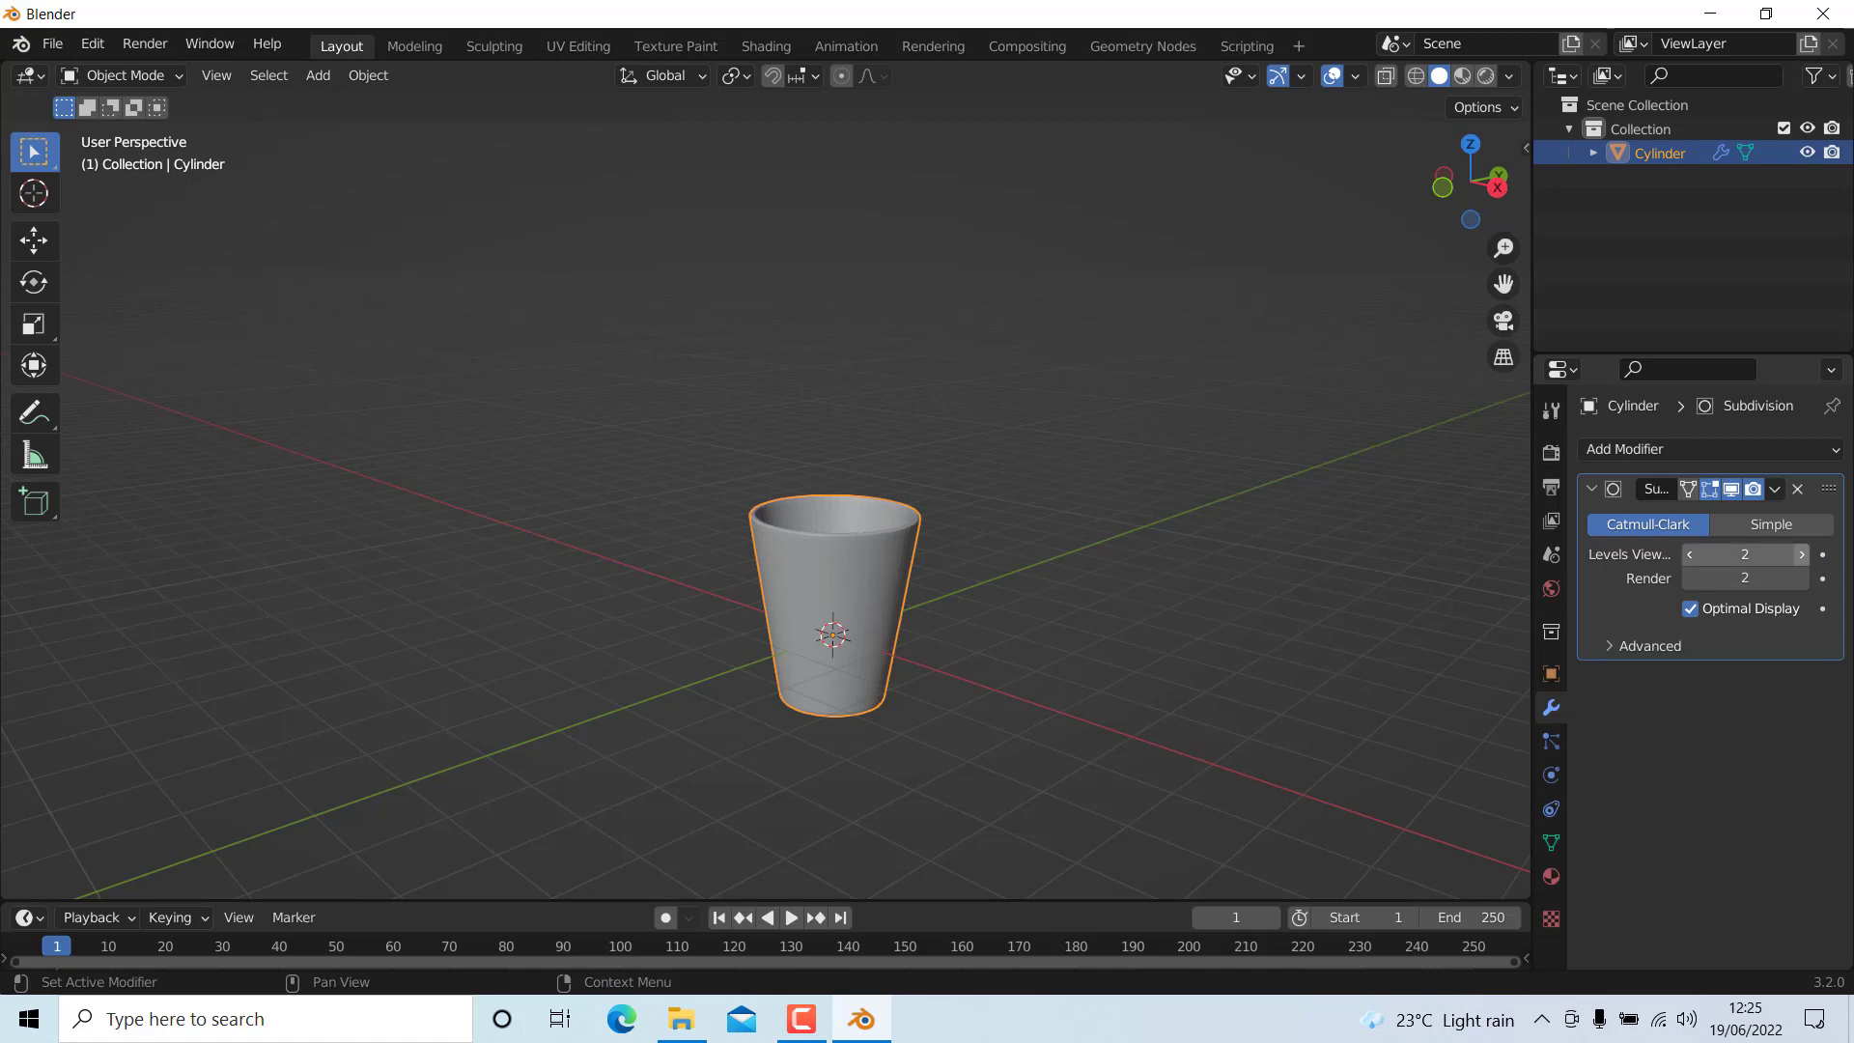
scroll(763, 593, up, 3)
scroll(912, 527, down, 4)
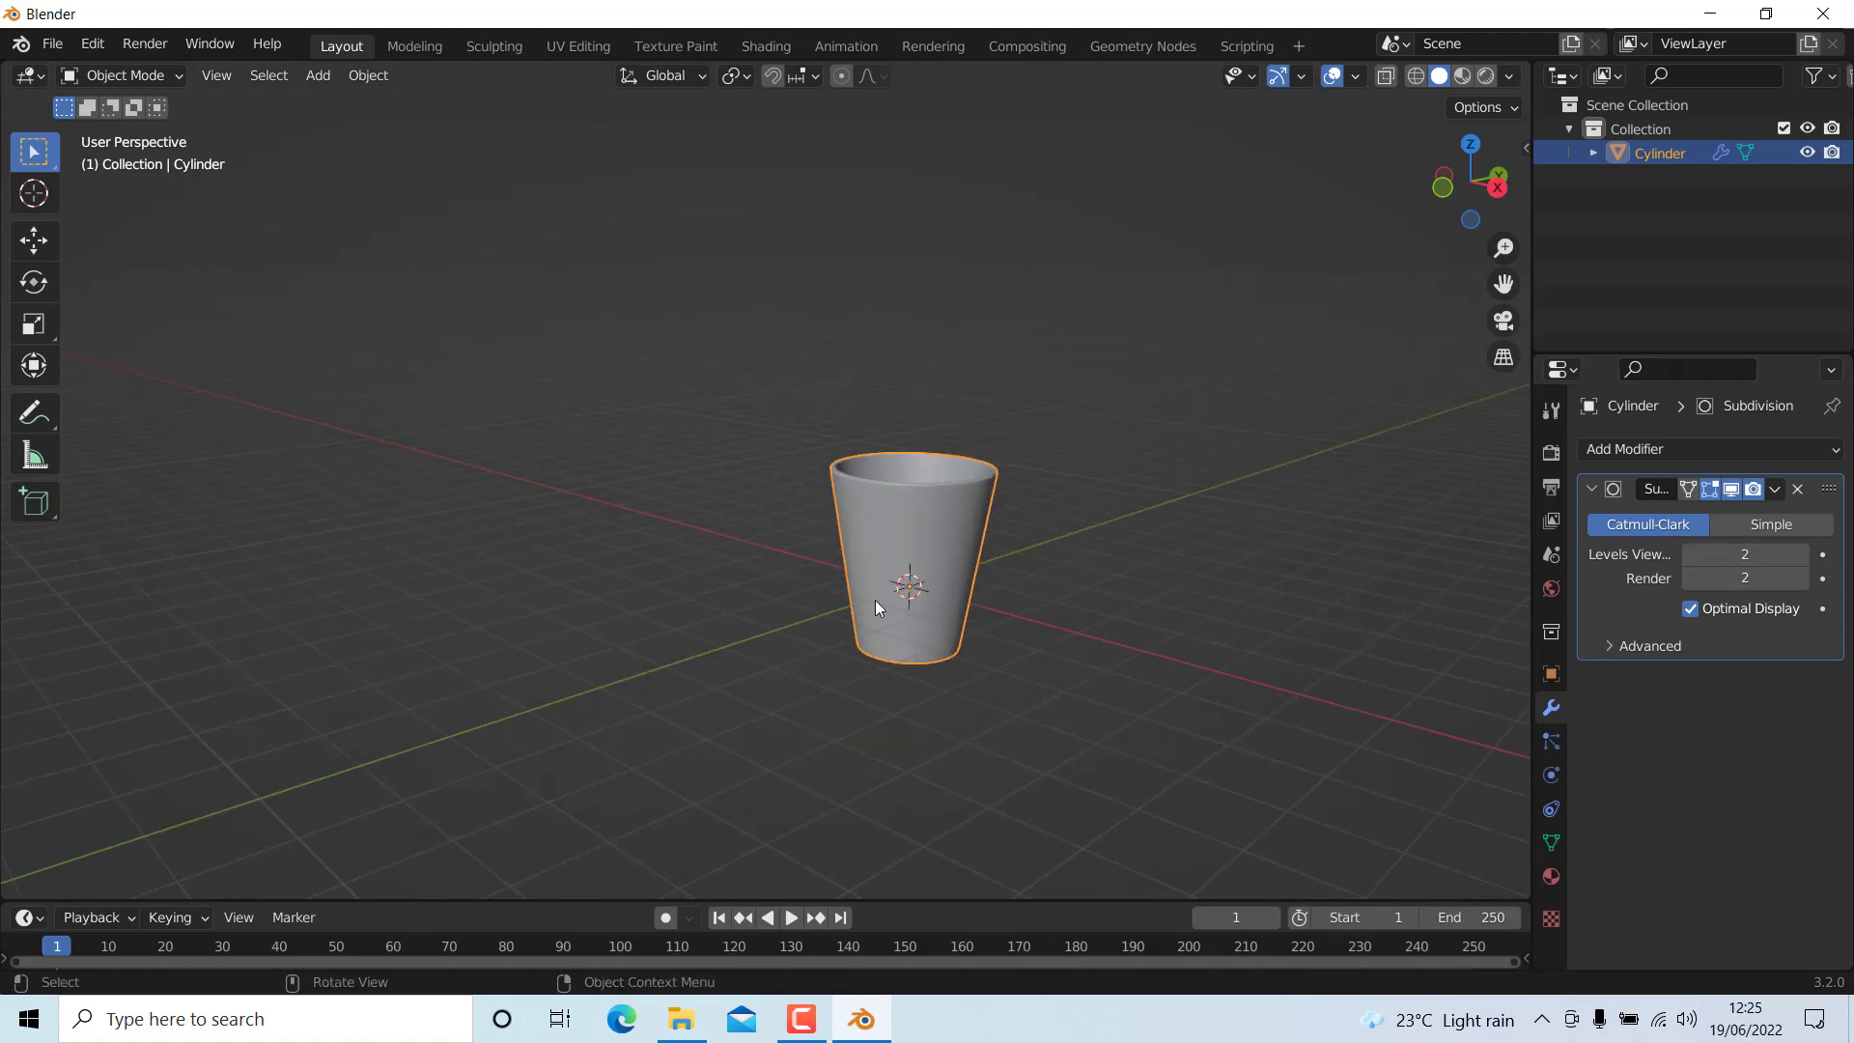
middle_drag(875, 600, 929, 591)
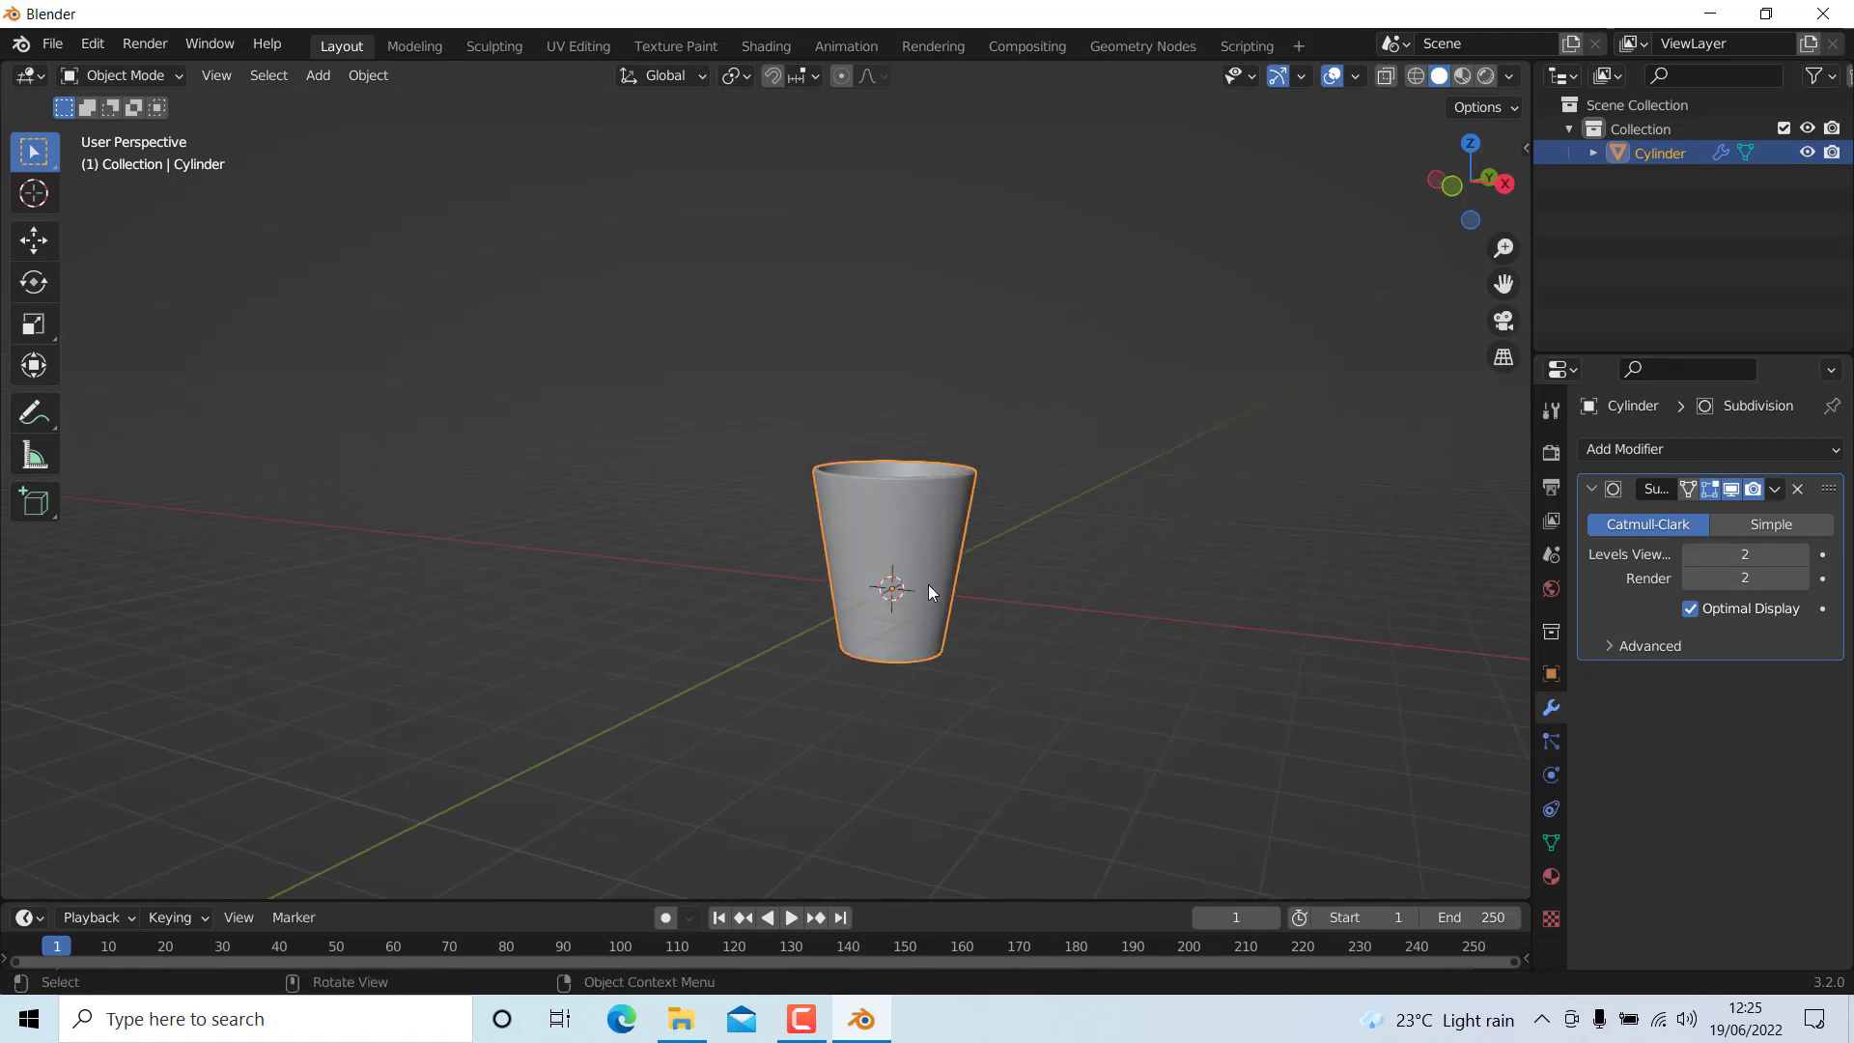
key(KP_1)
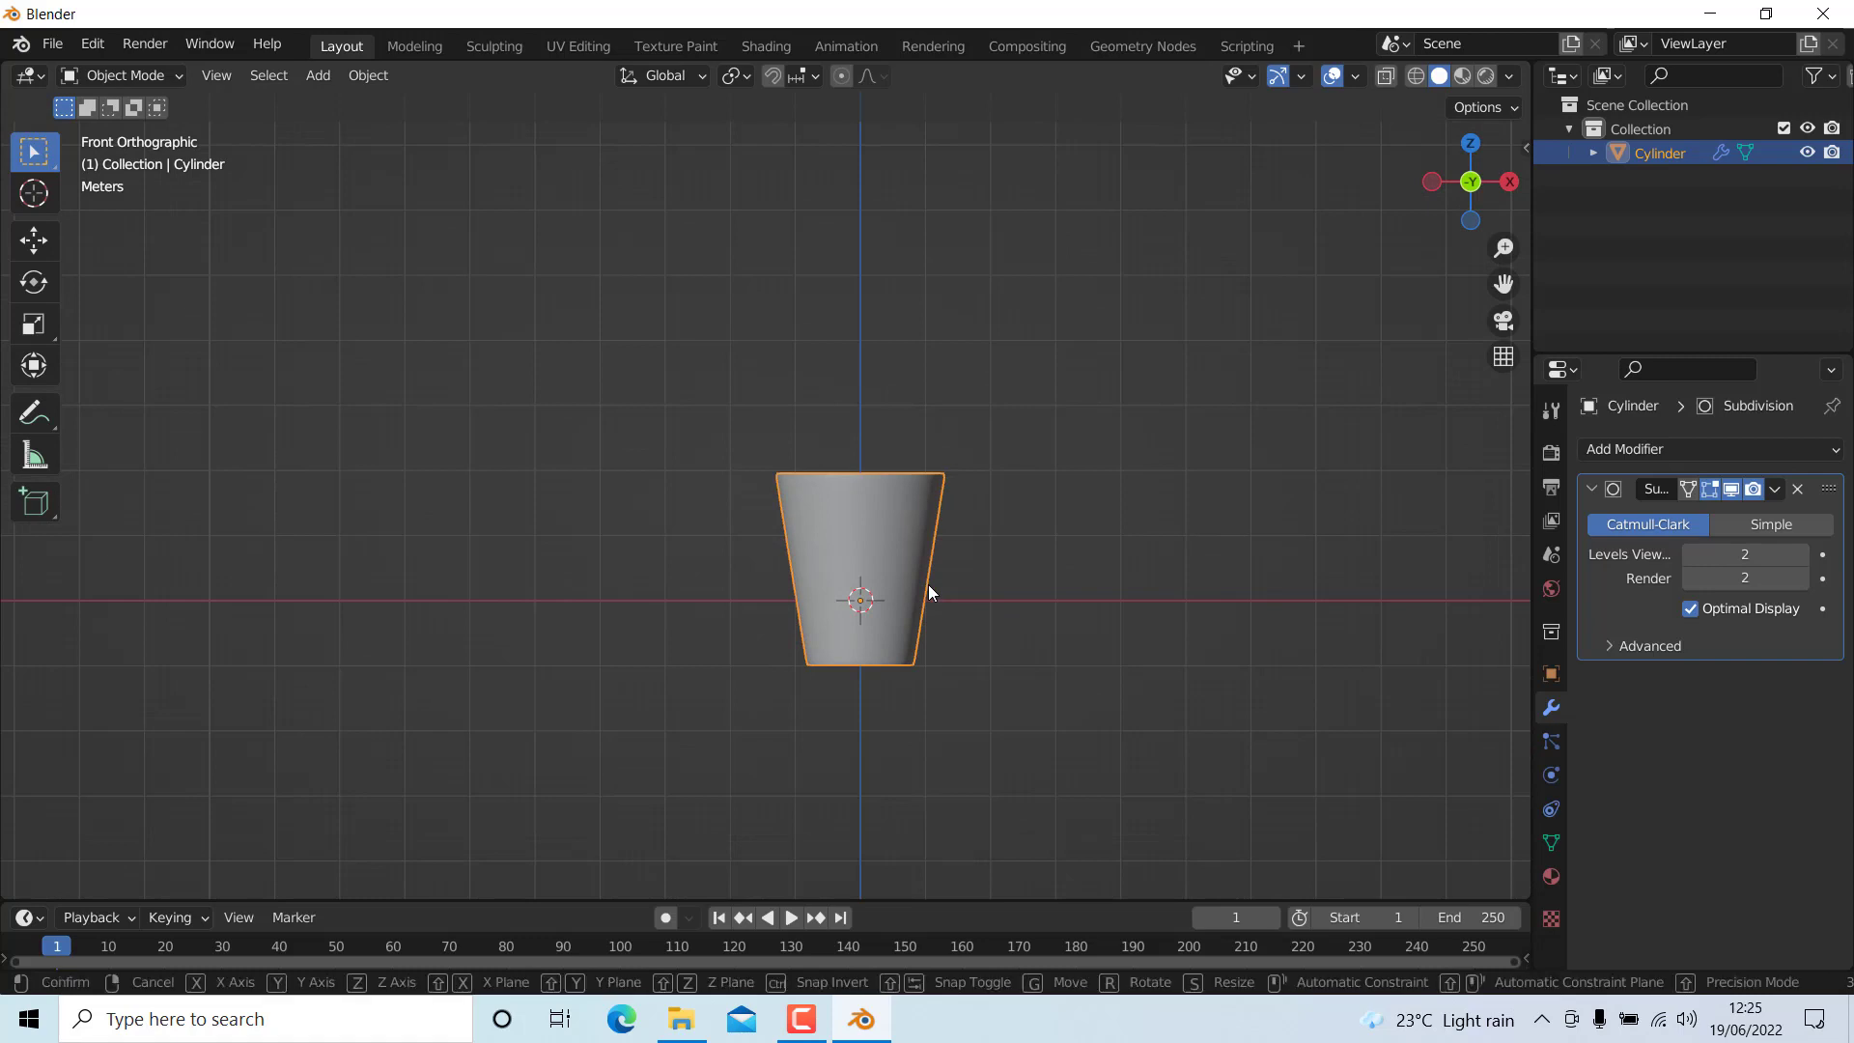
- Lift the cup 1 m along Z onto the ground grid, then re-enter Edit Mode
key(g)
key(z)
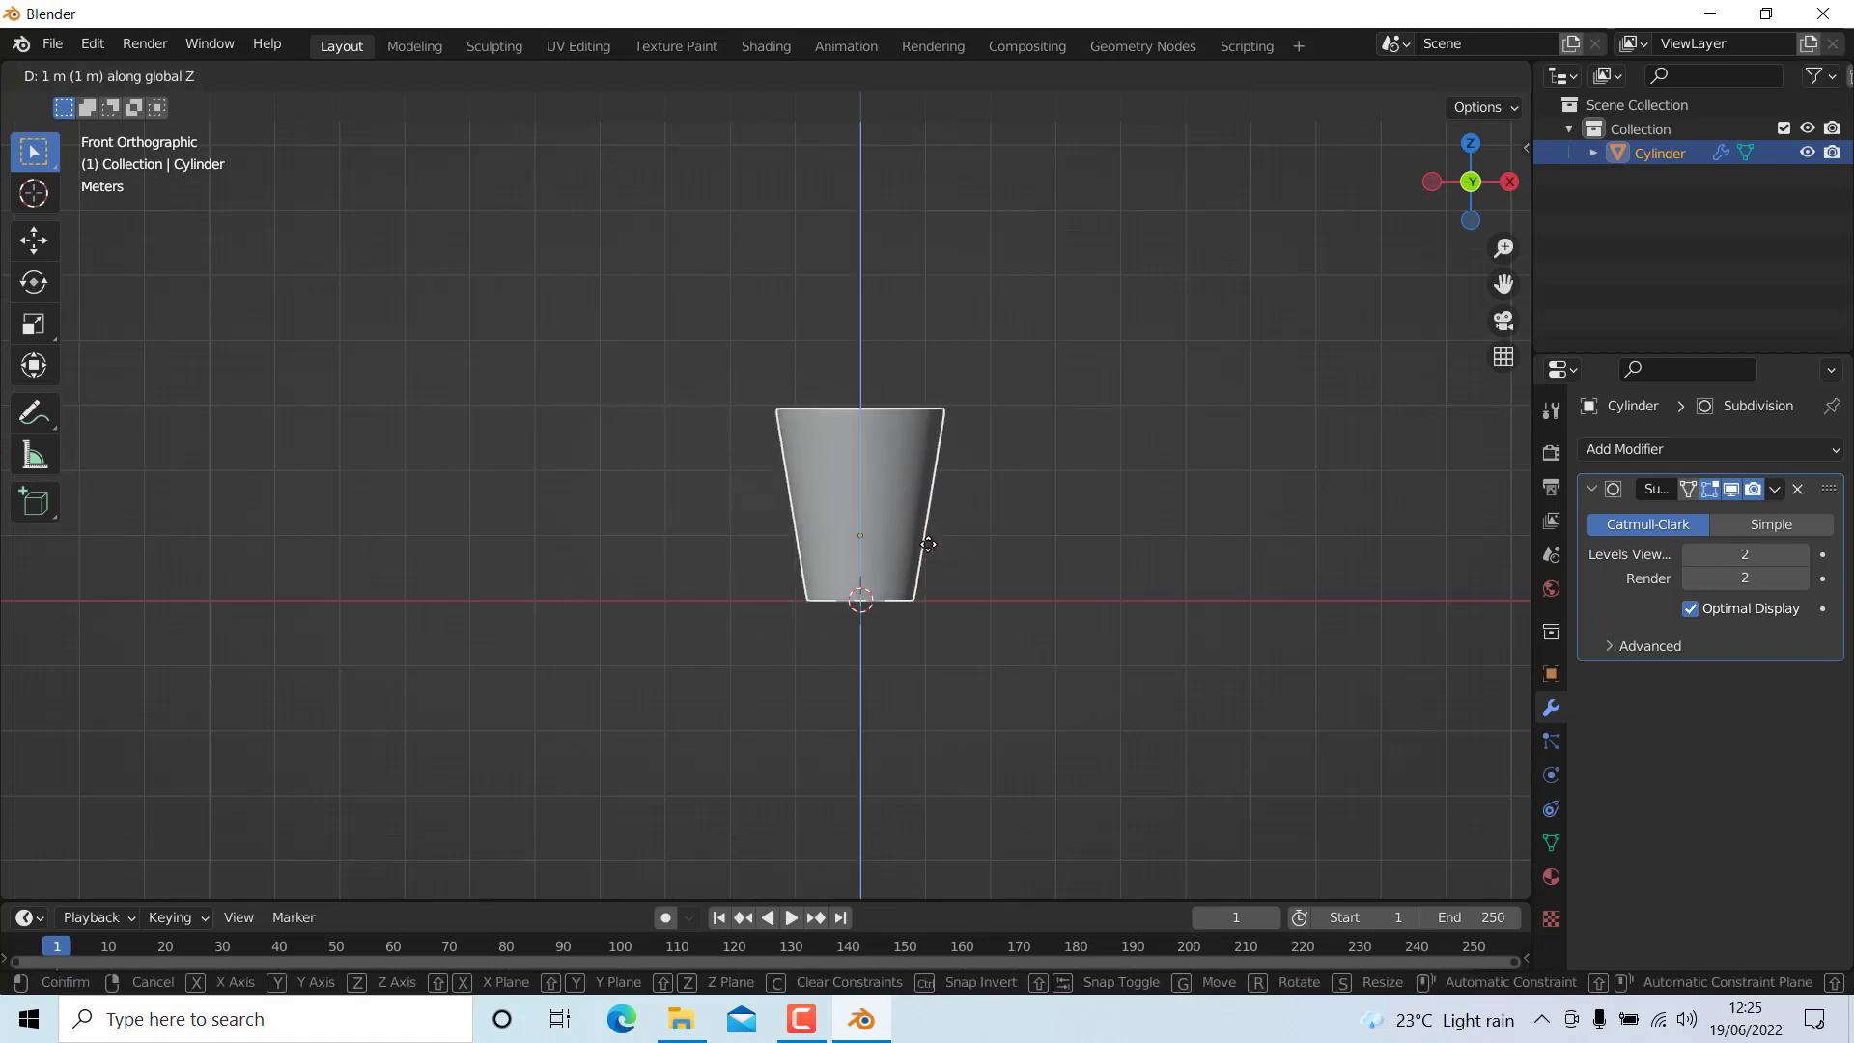
click(929, 544)
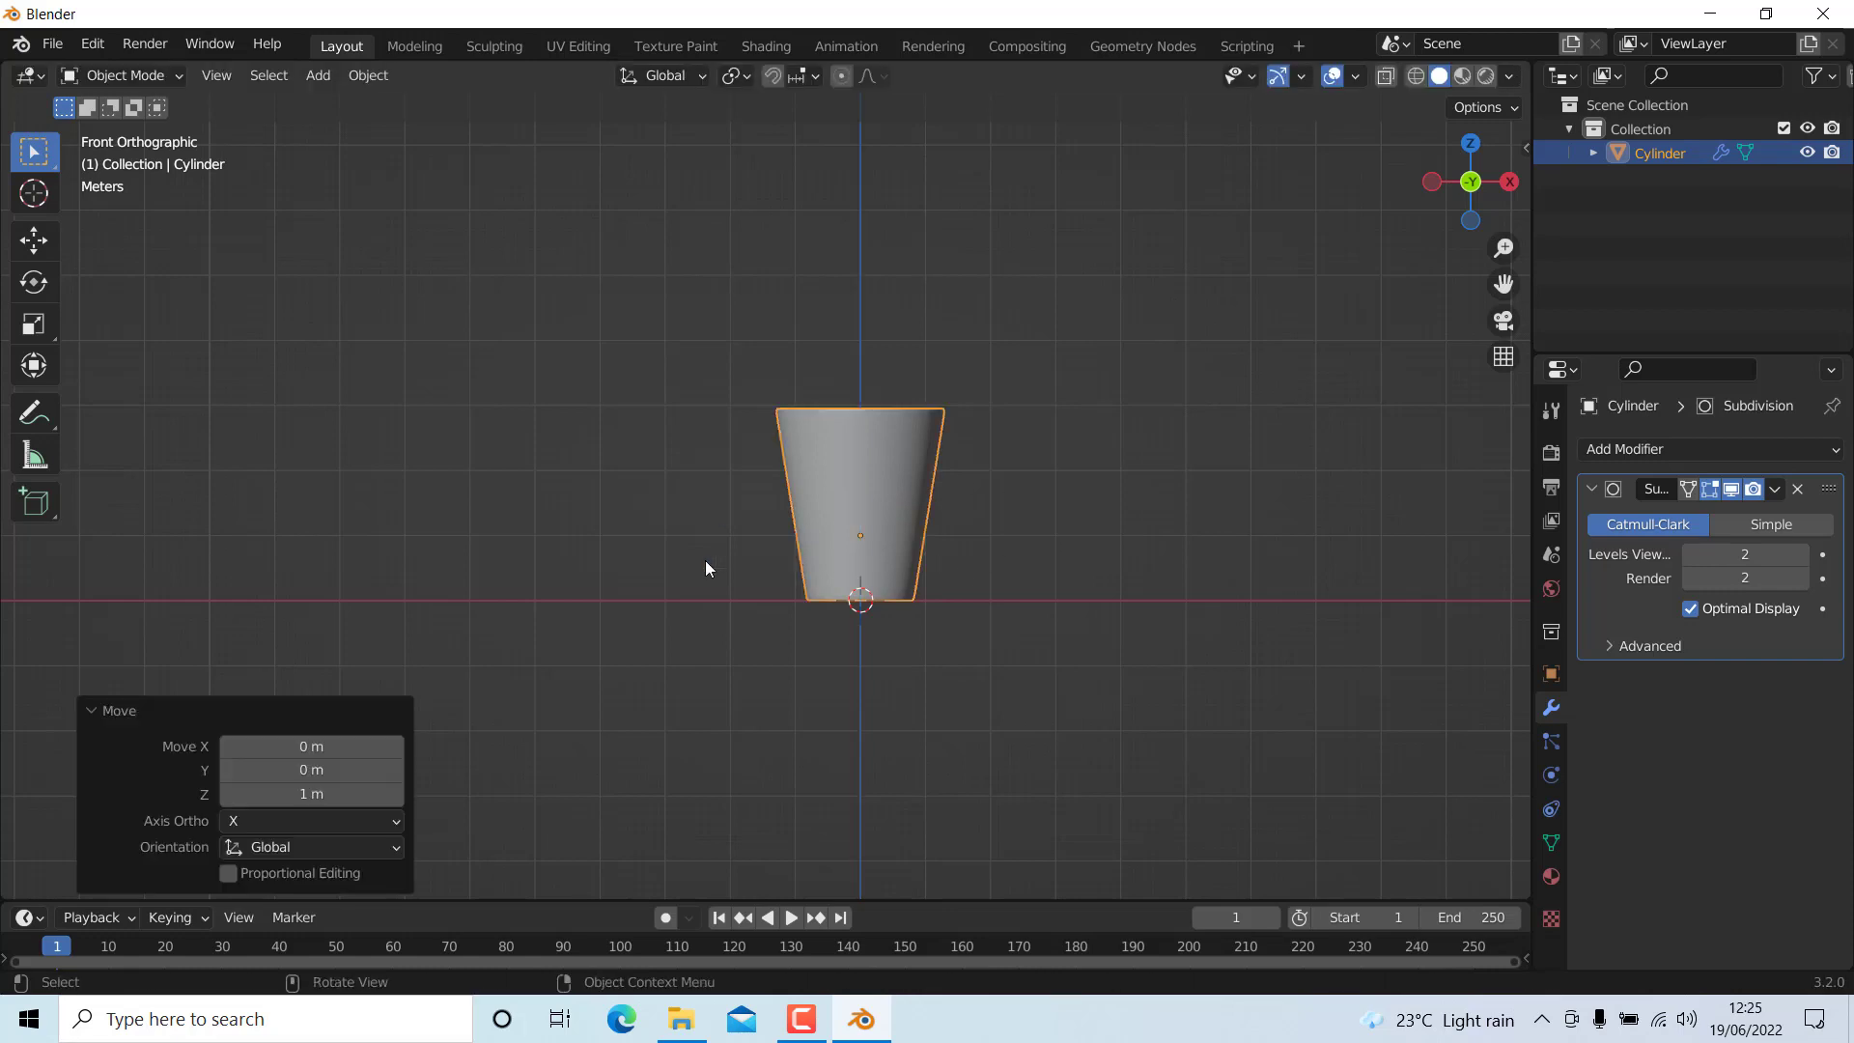
scroll(912, 570, up, 3)
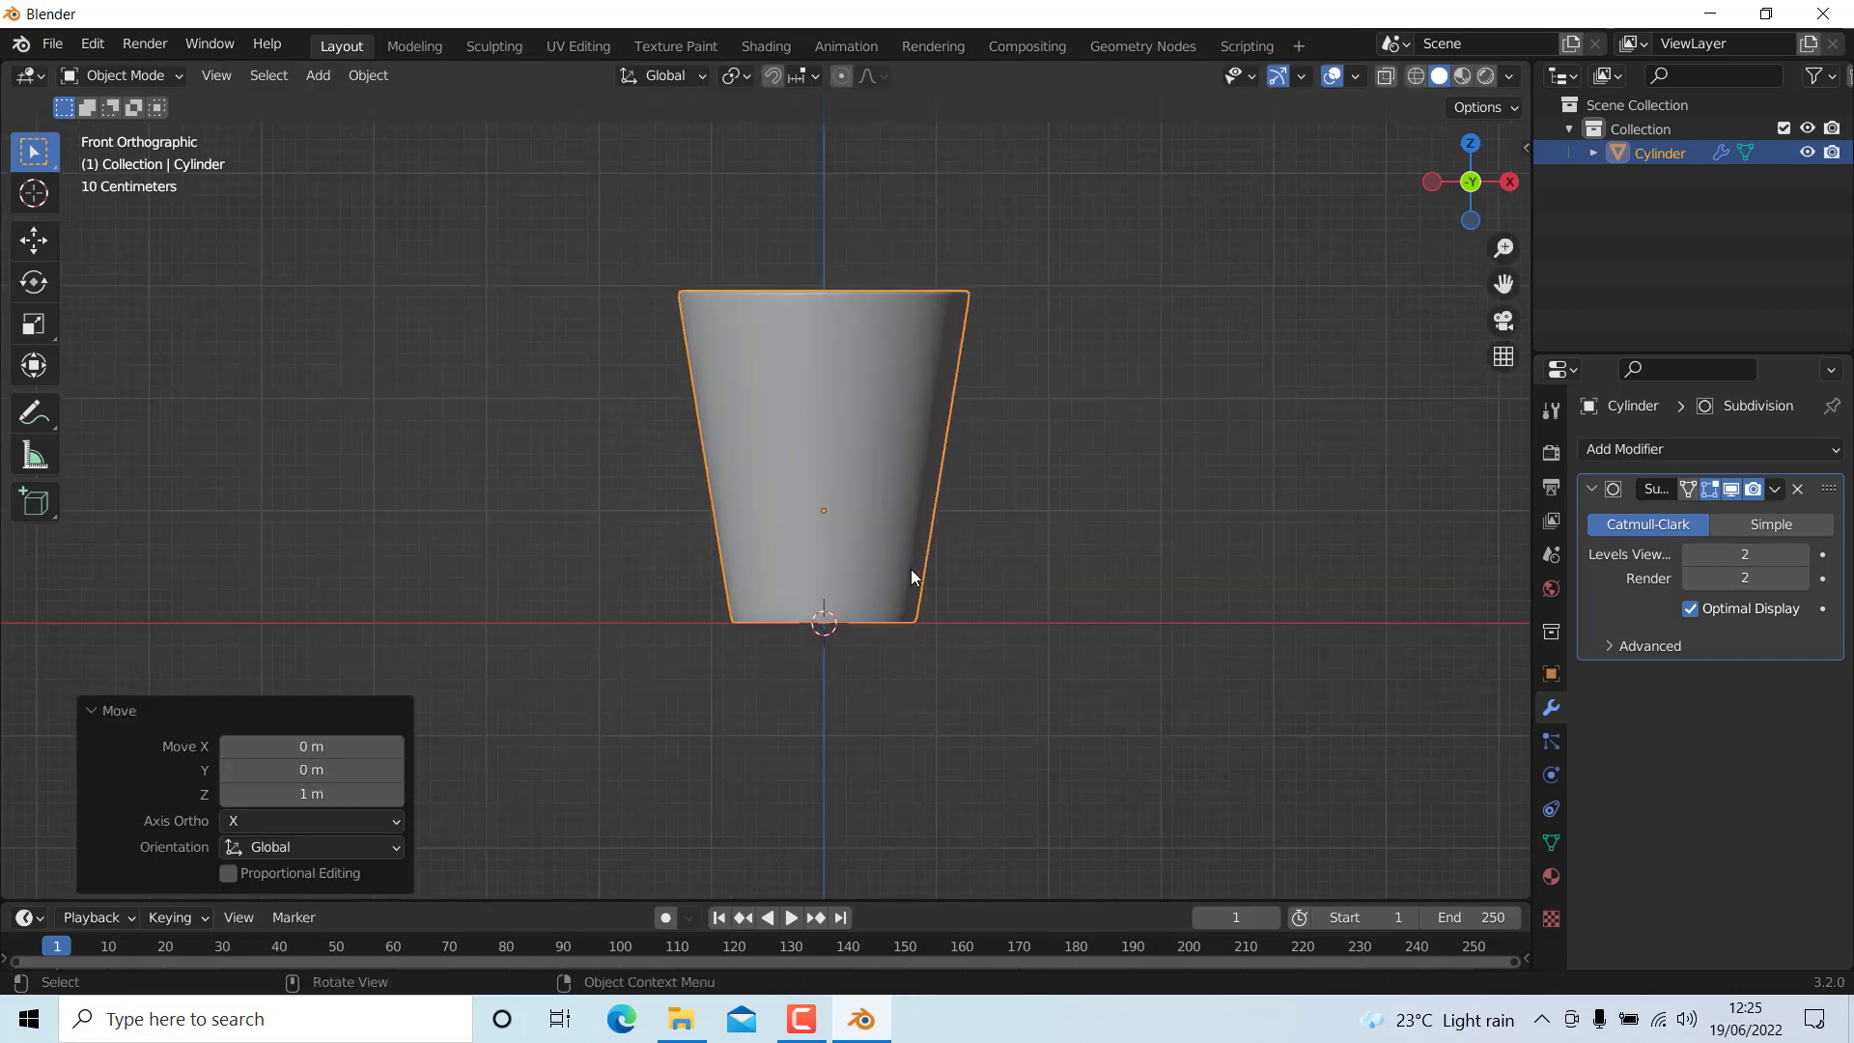
scroll(912, 570, down, 4)
scroll(823, 570, up, 4)
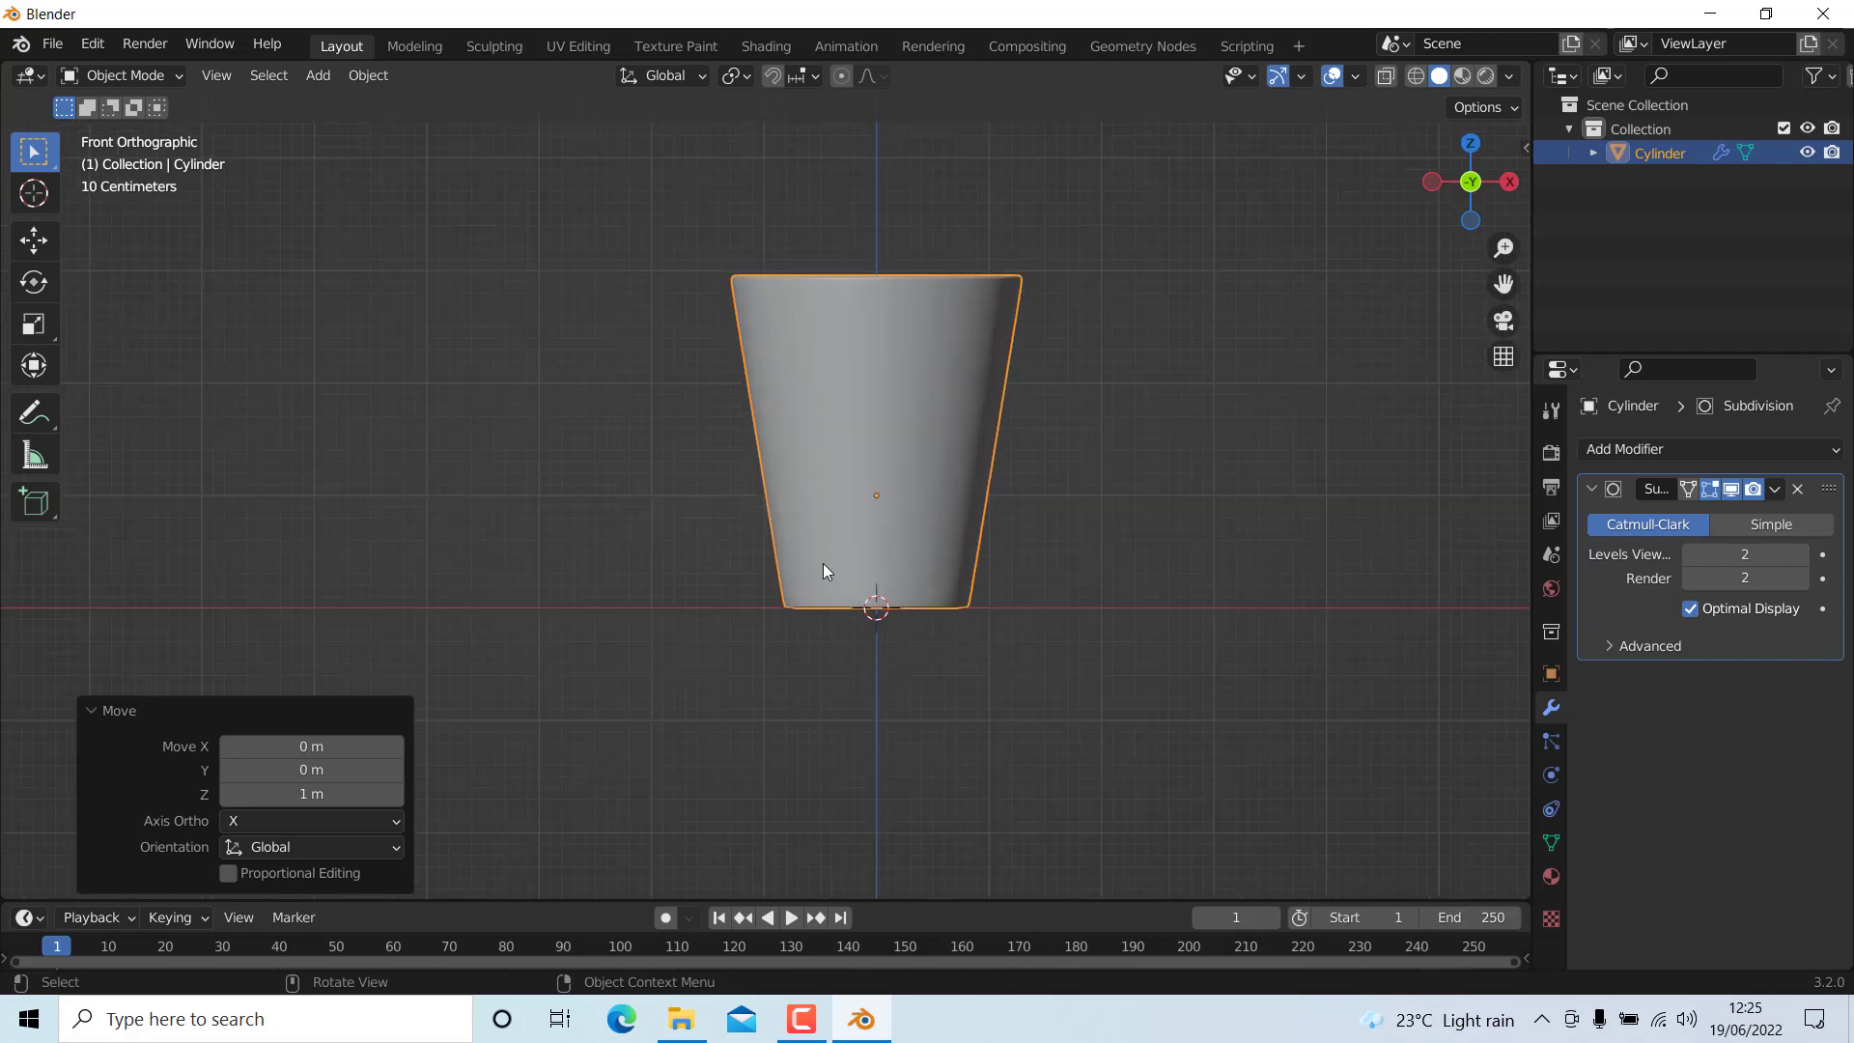
scroll(902, 559, down, 2)
mouse_move(902, 560)
middle_down()
mouse_move(922, 548)
mouse_move(887, 558)
middle_up()
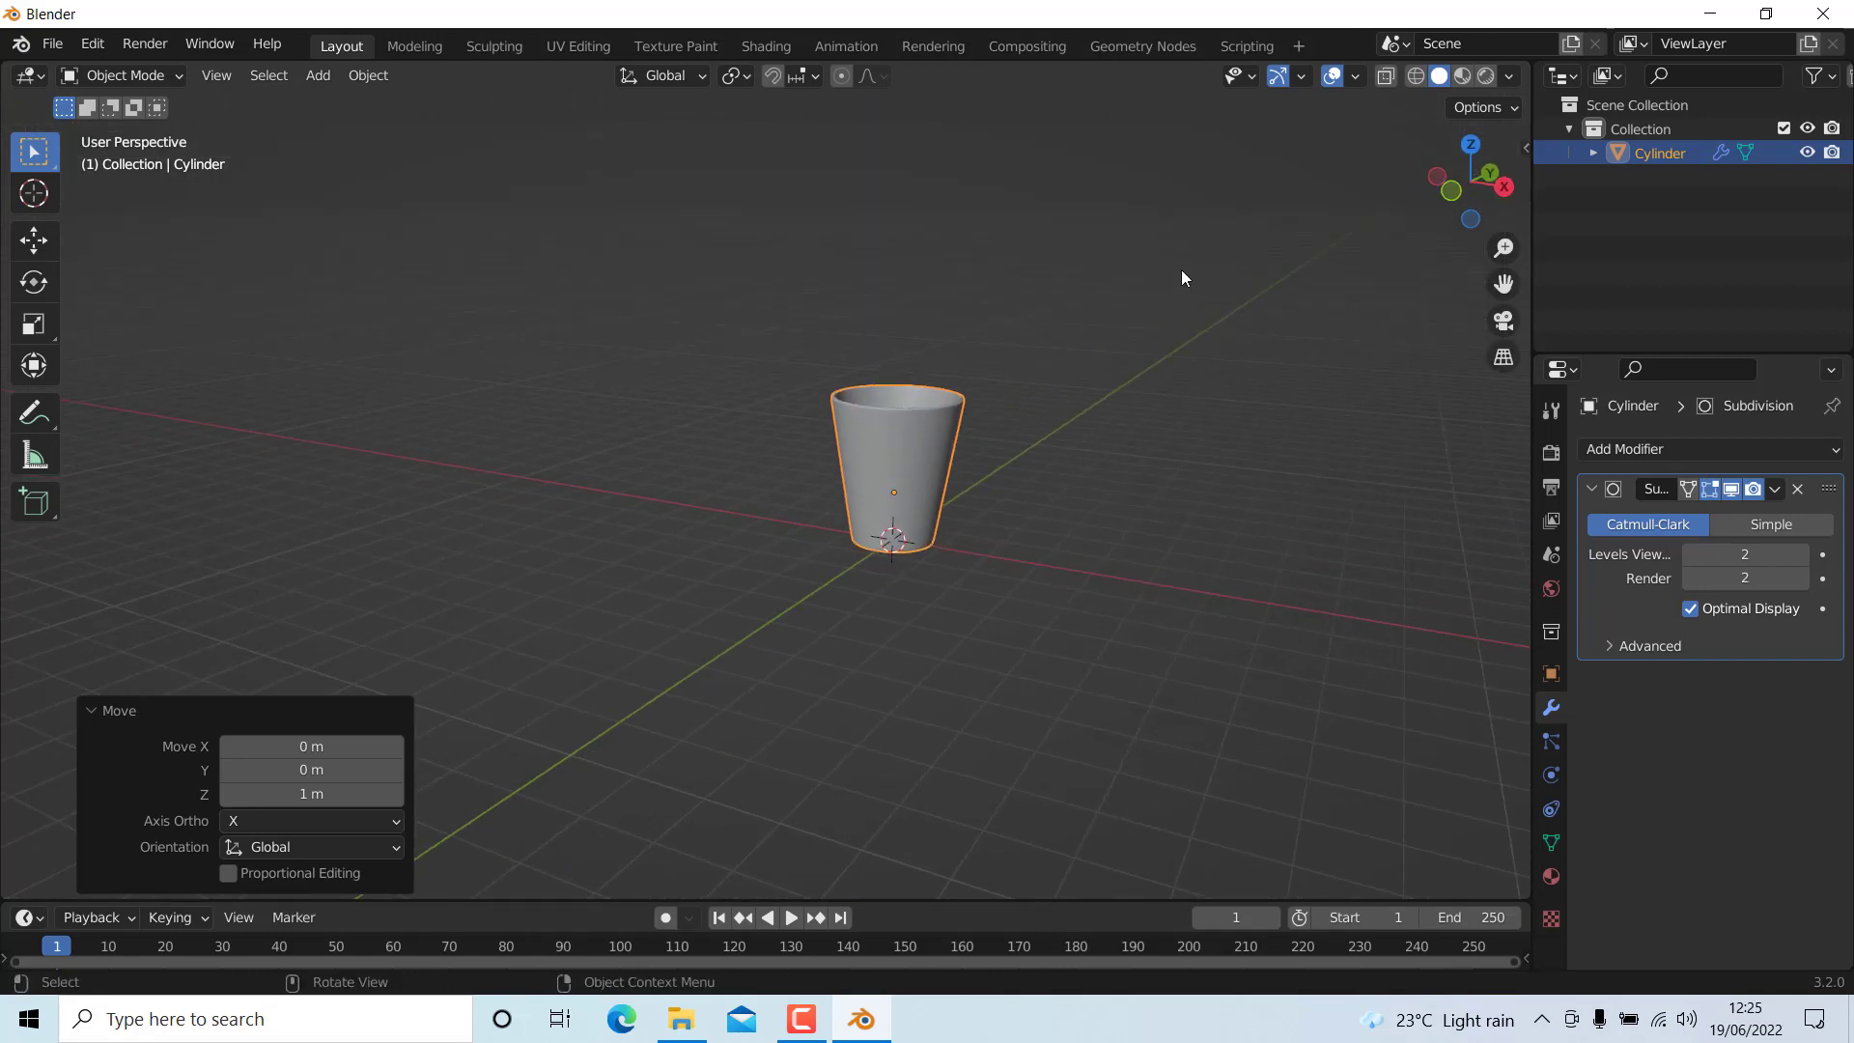
key(Tab)
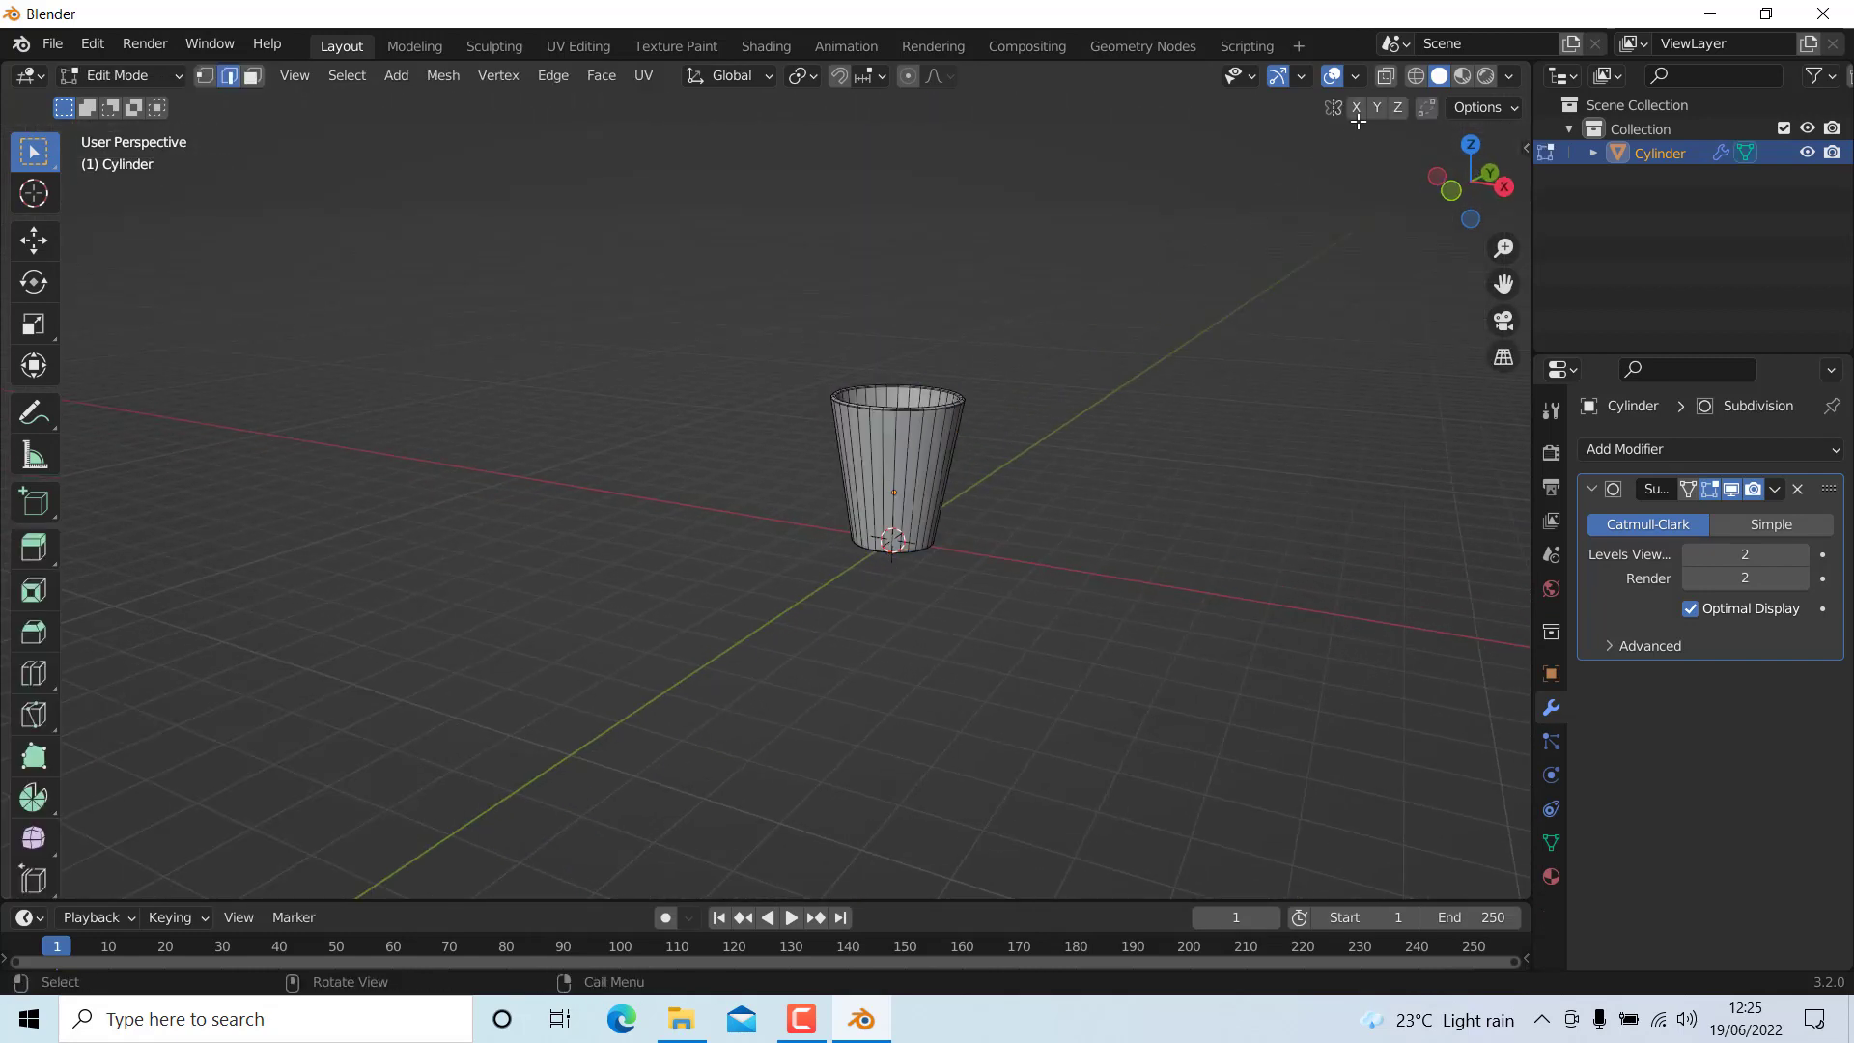
- Show Face Orientation and recalculate all the cup's normals to point outward
click(1354, 78)
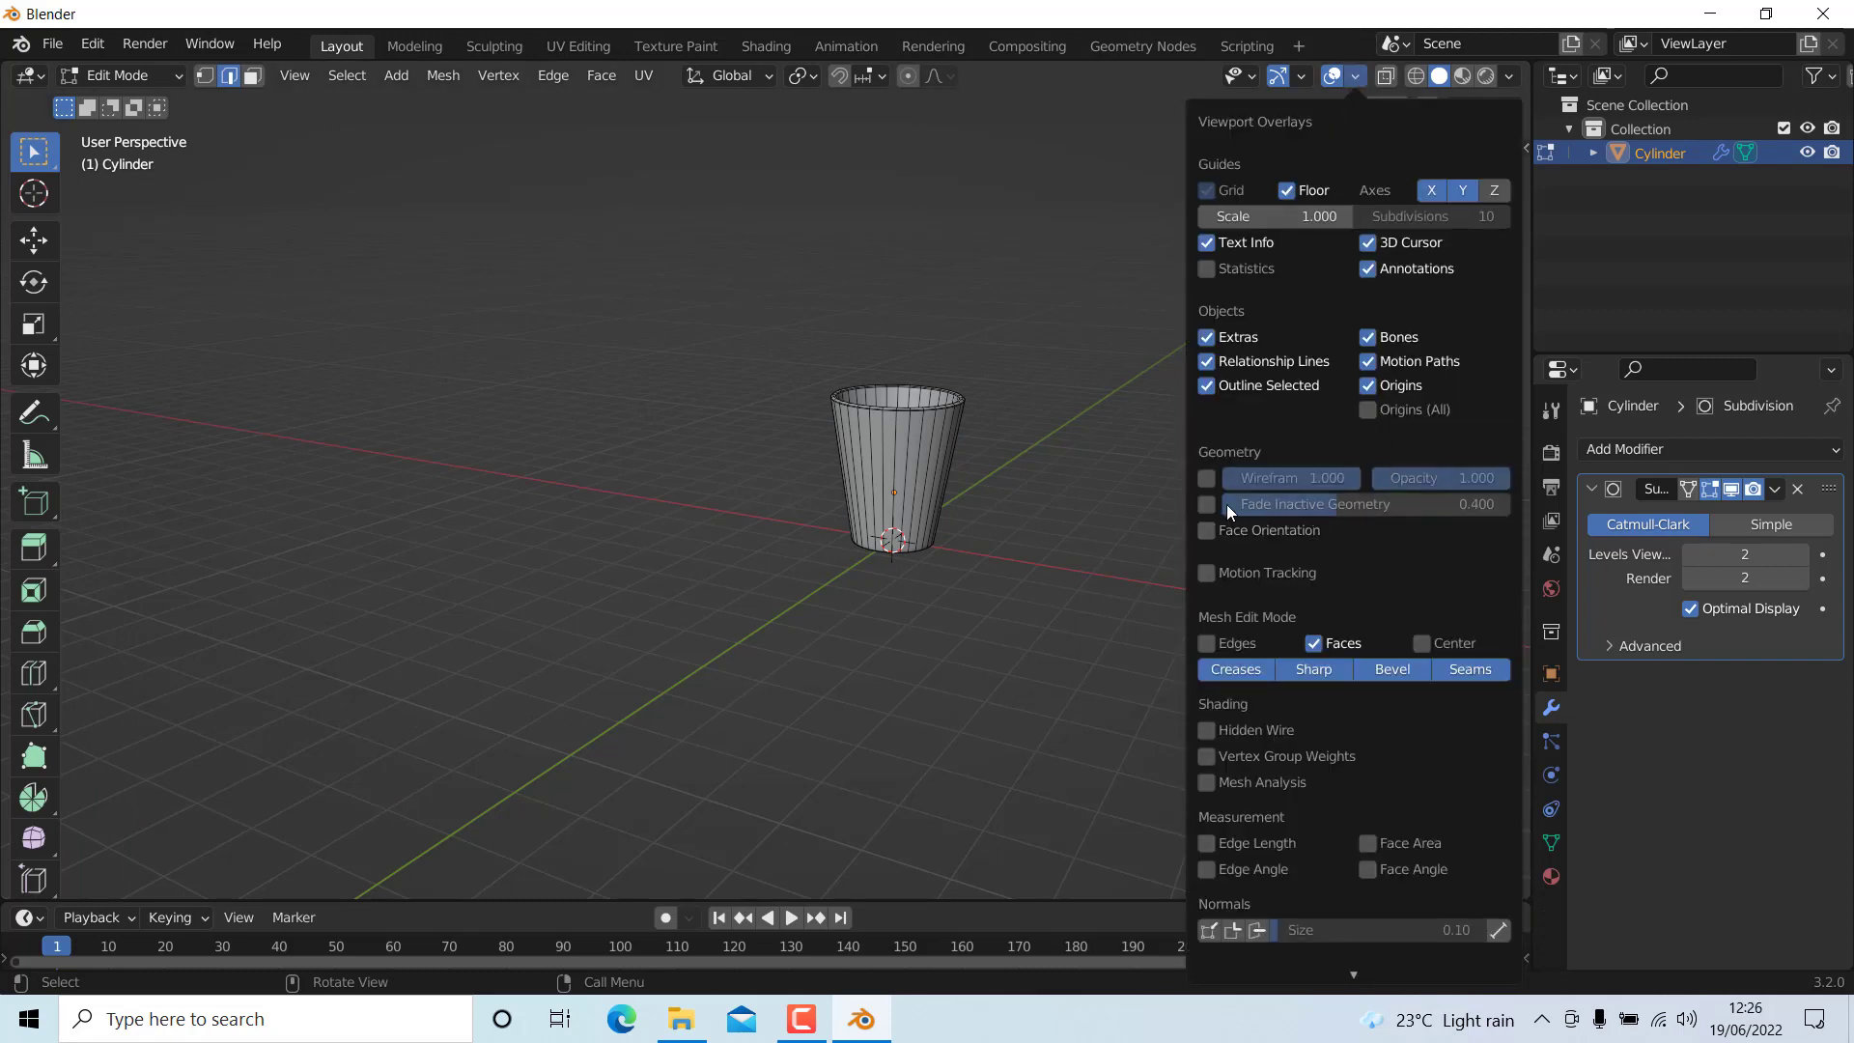
click(1209, 529)
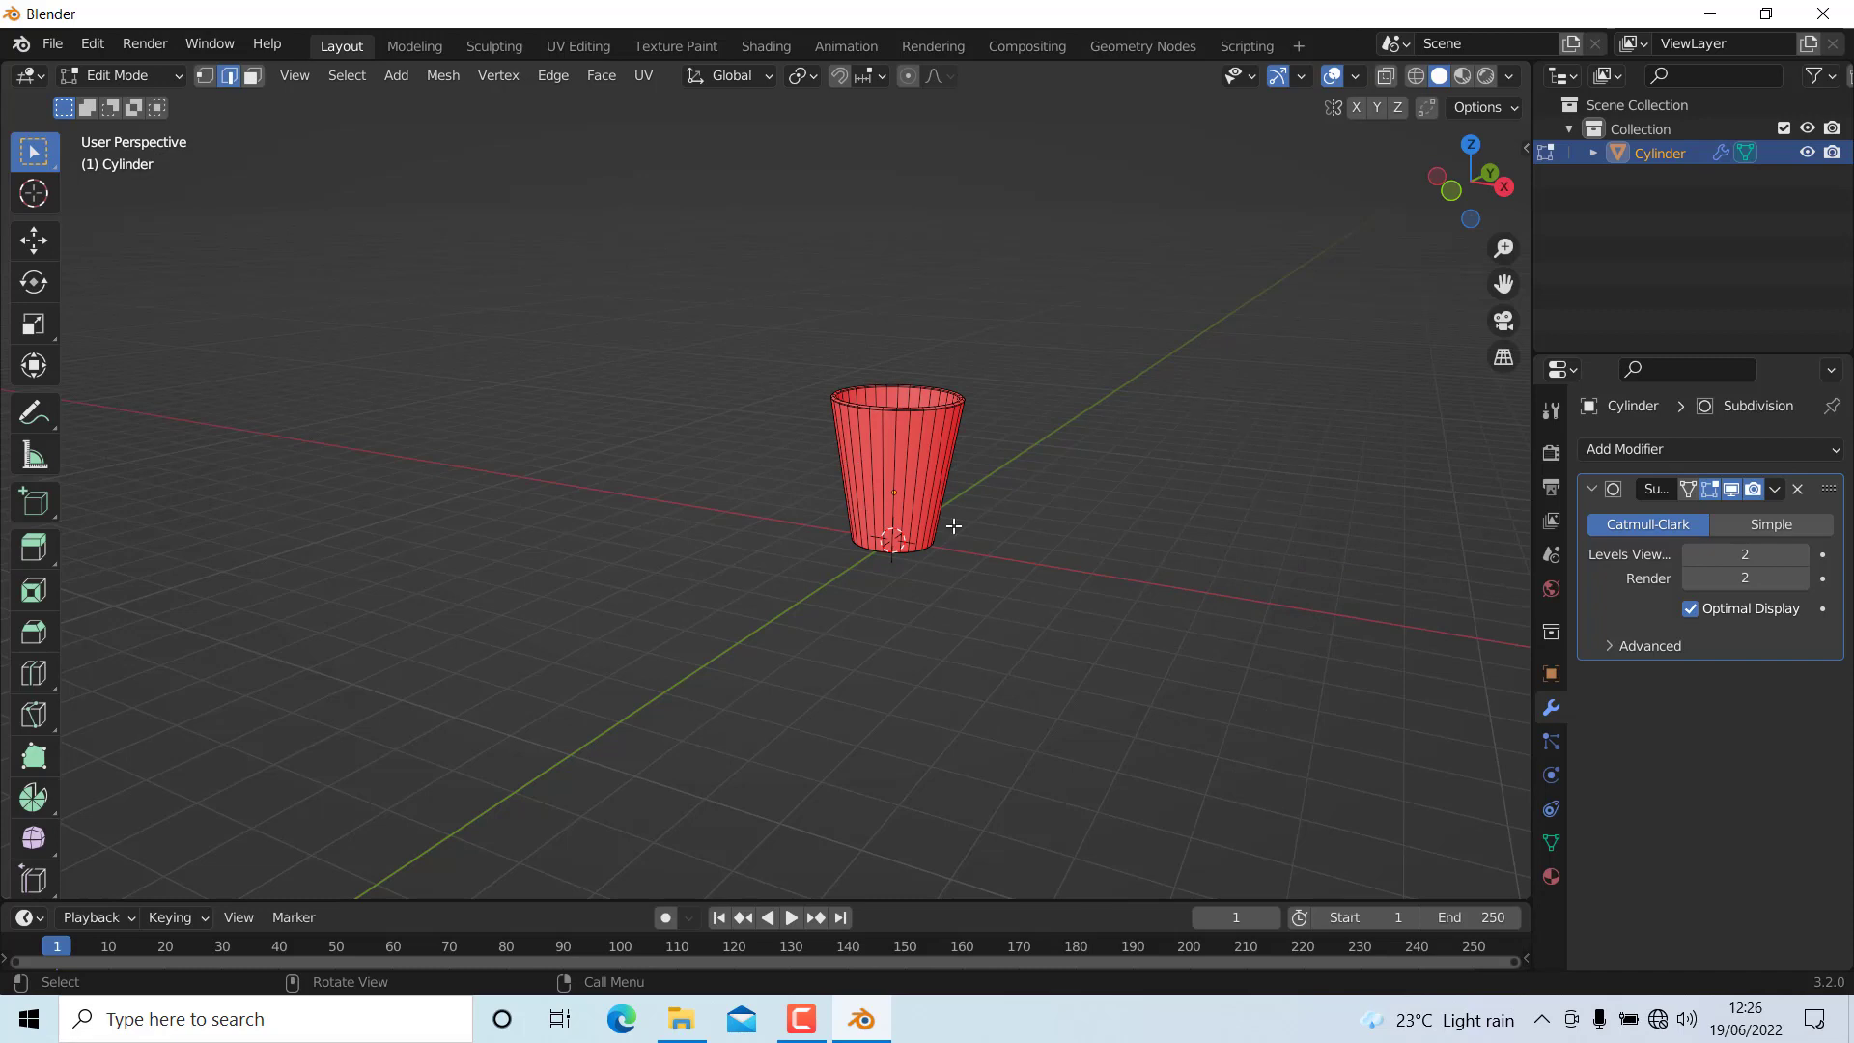
key(a)
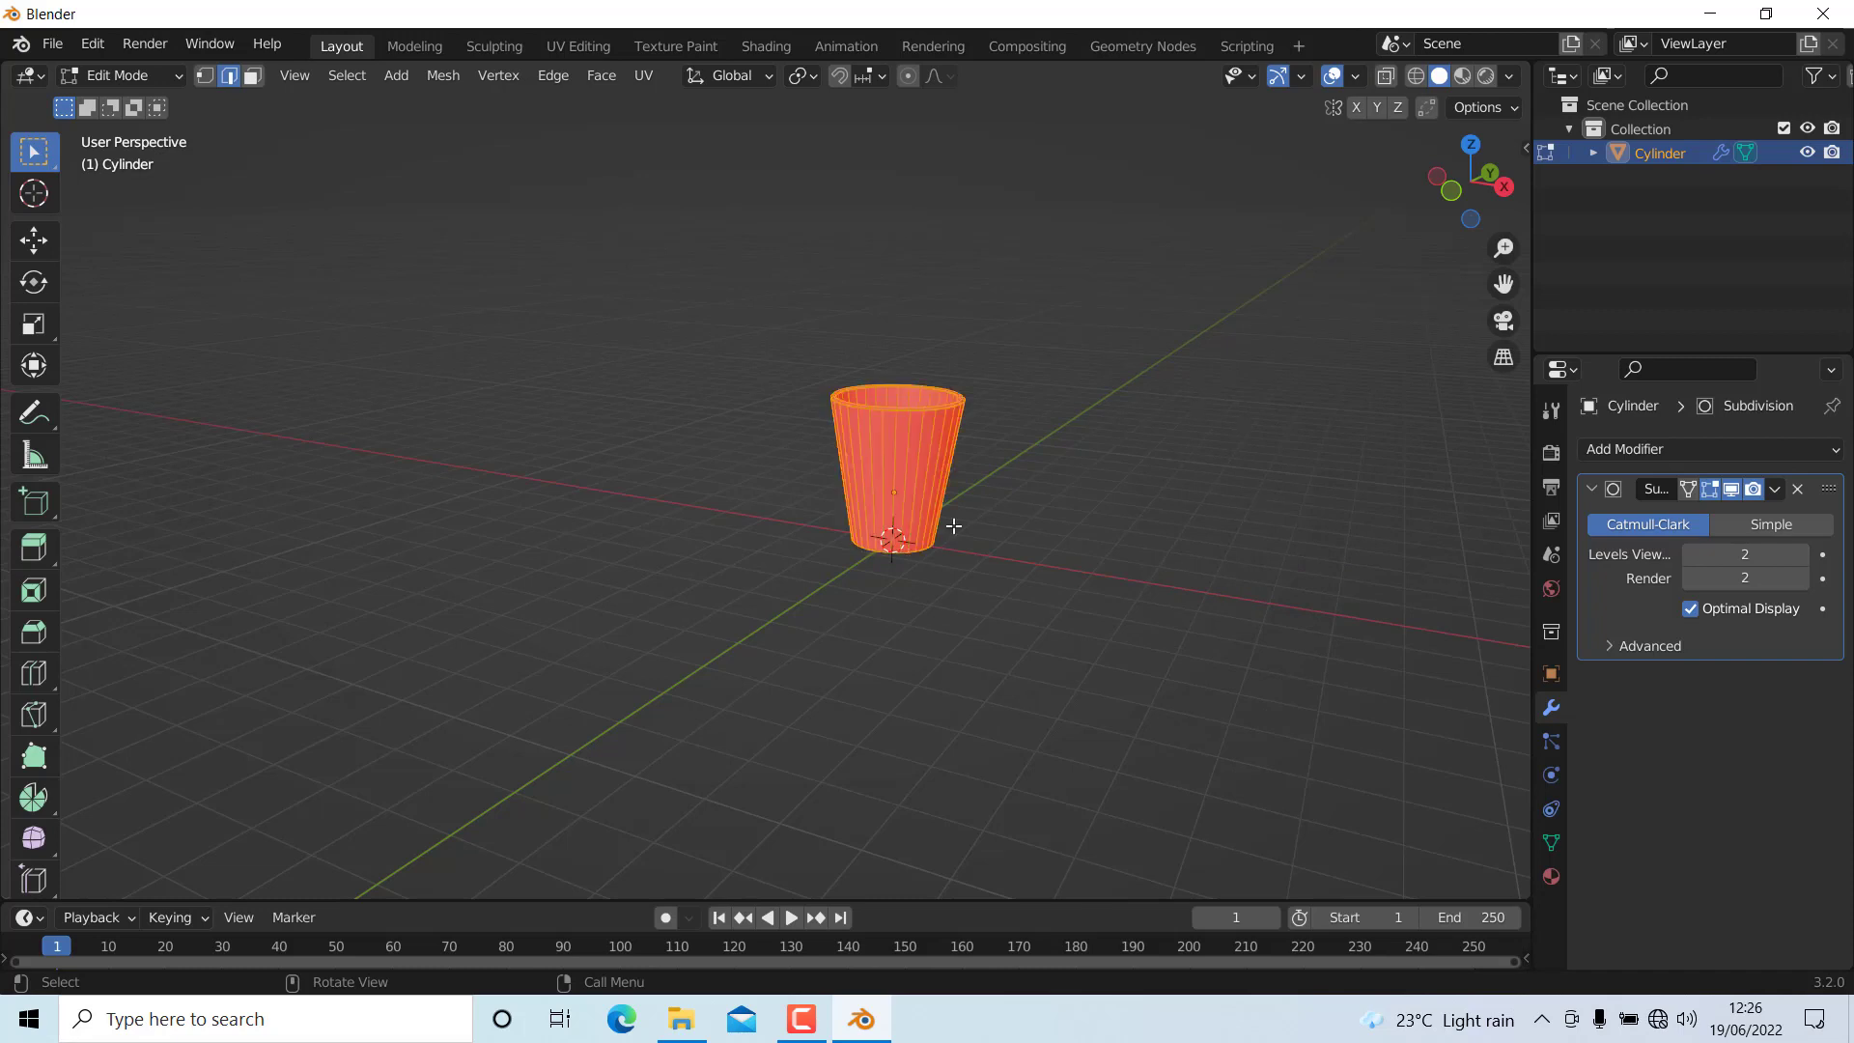
key(shift+n)
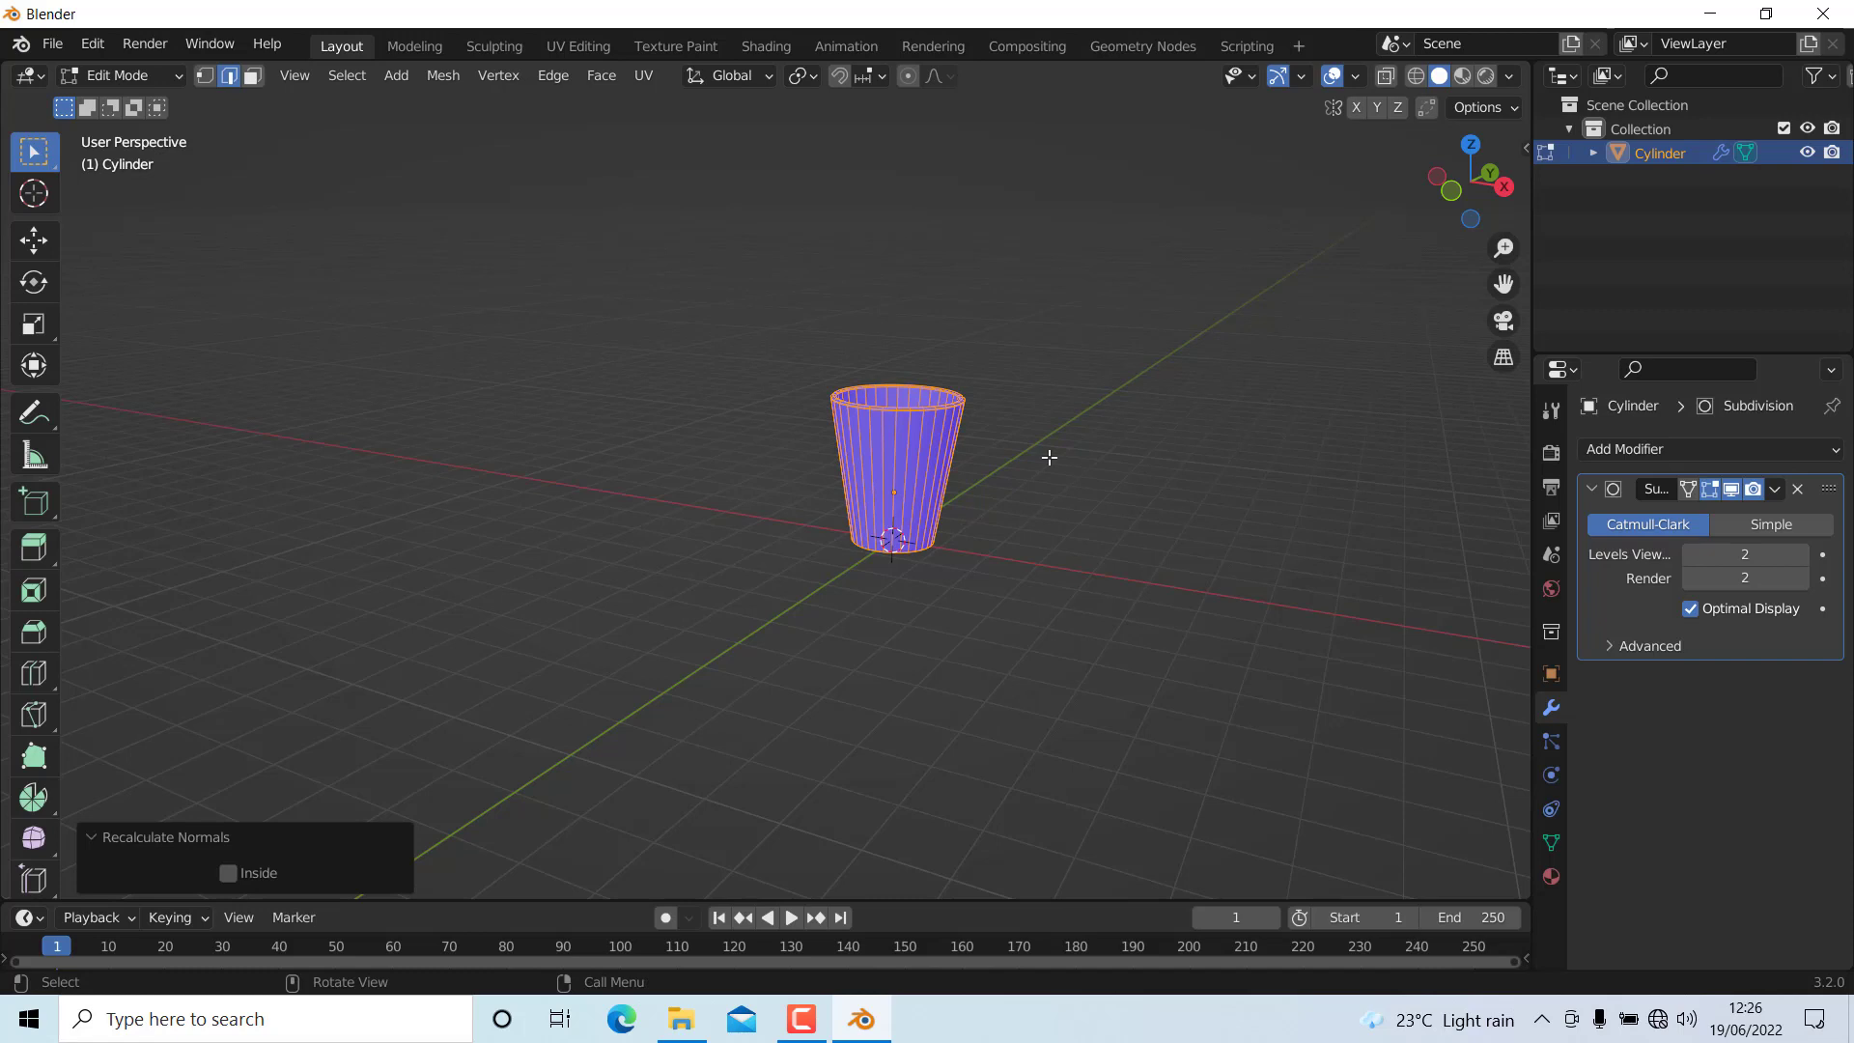
key(alt+a)
- Turn the Face Orientation overlay off and return the cup to Object Mode
click(1353, 75)
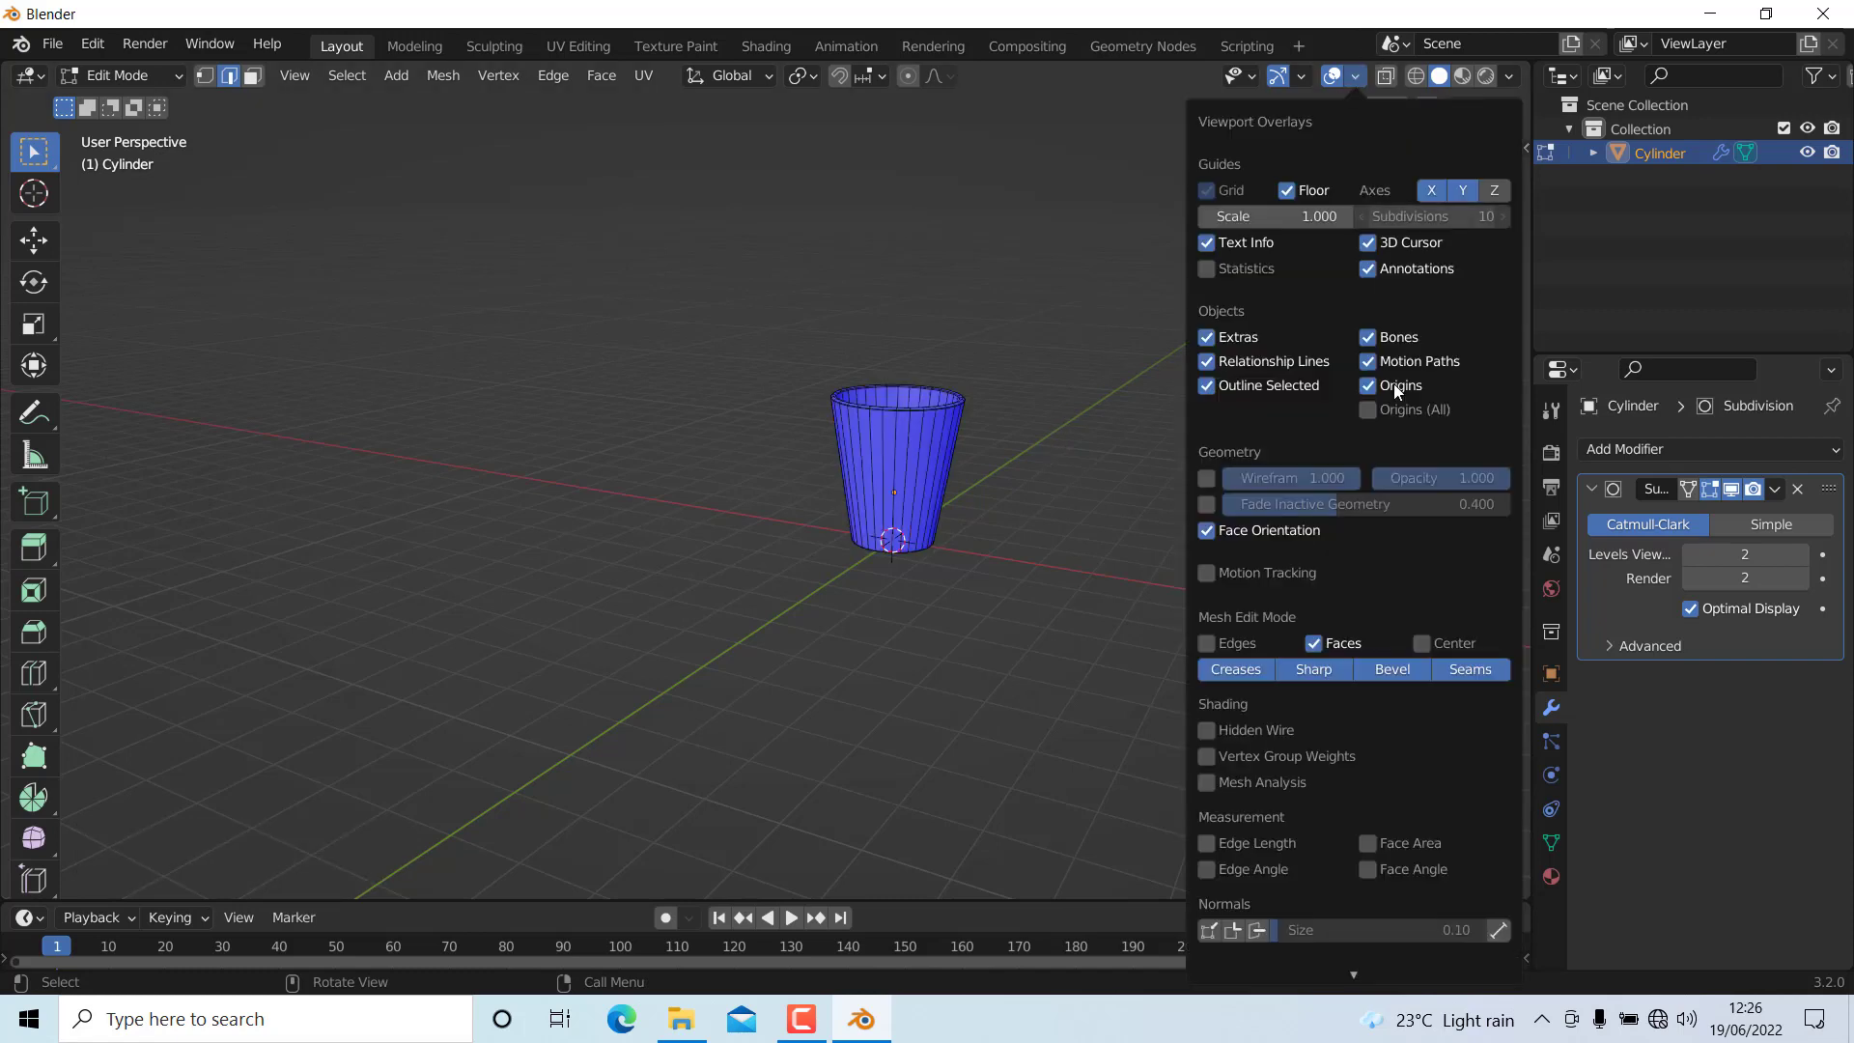
click(1219, 530)
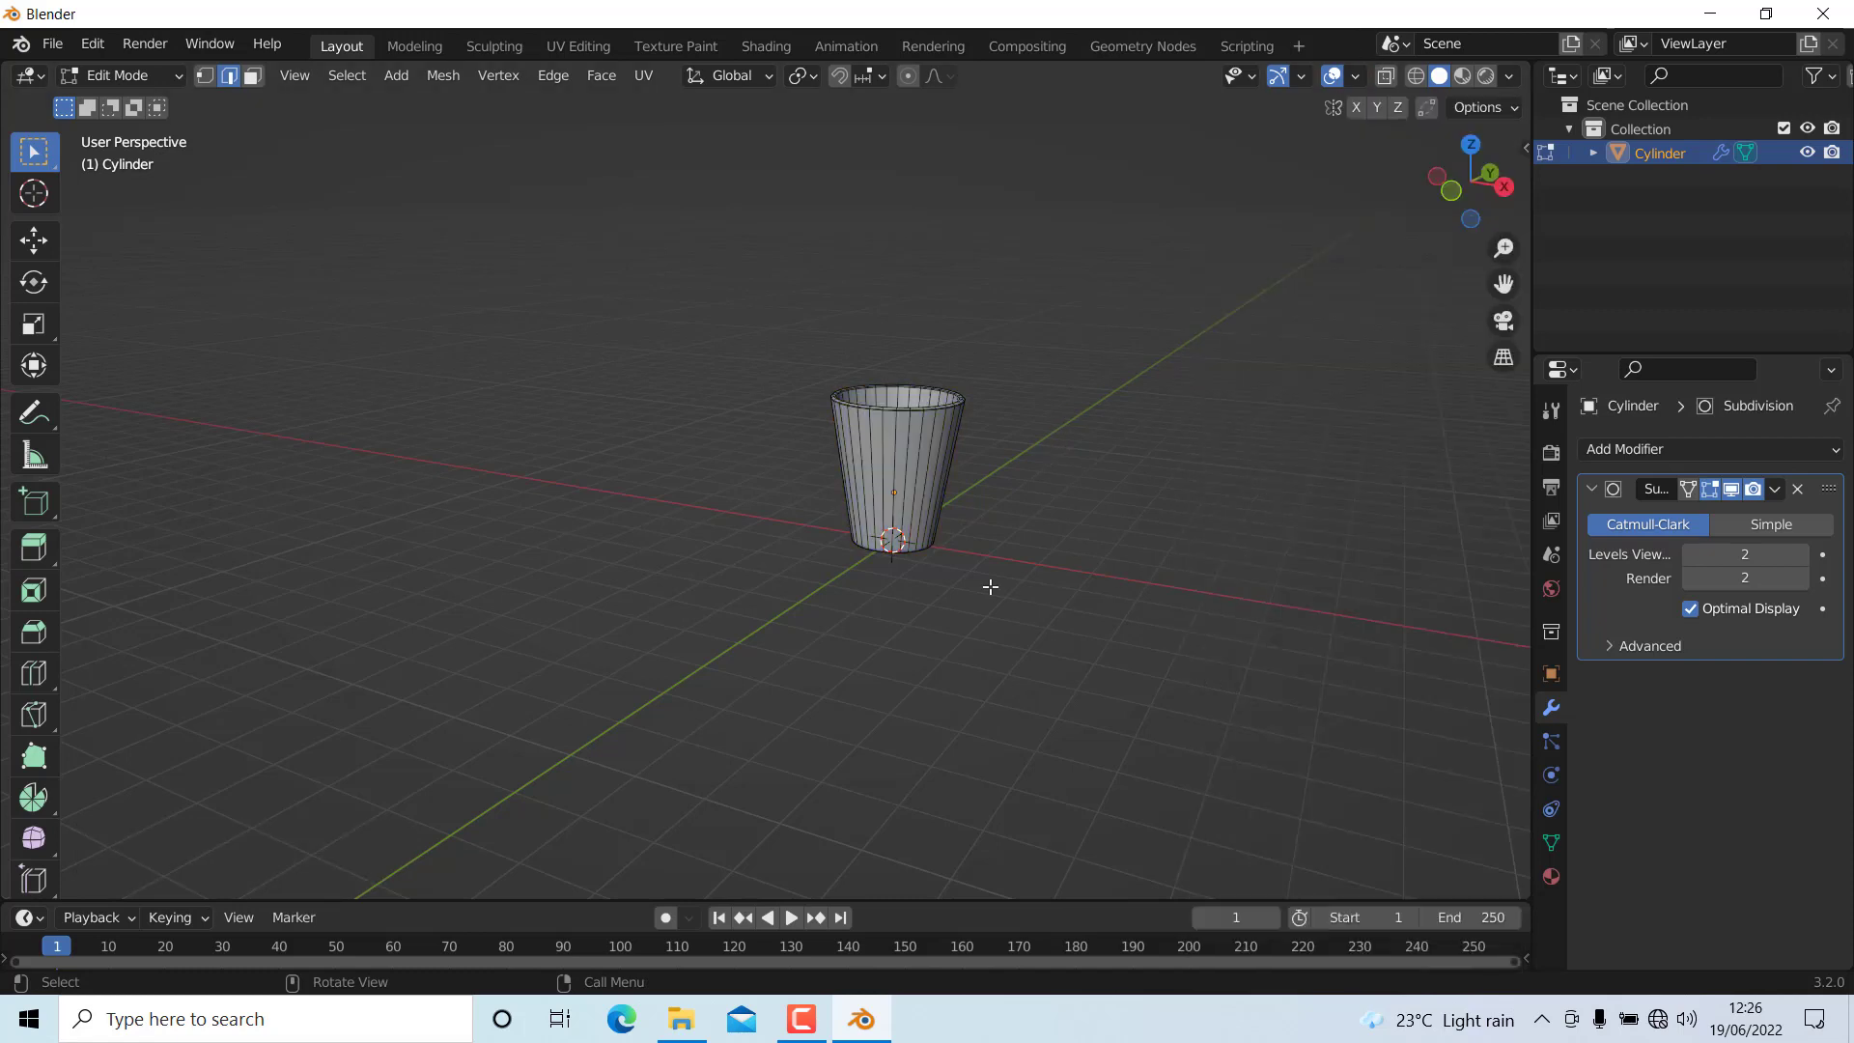
key(Tab)
scroll(896, 523, up, 1)
scroll(896, 523, down, 1)
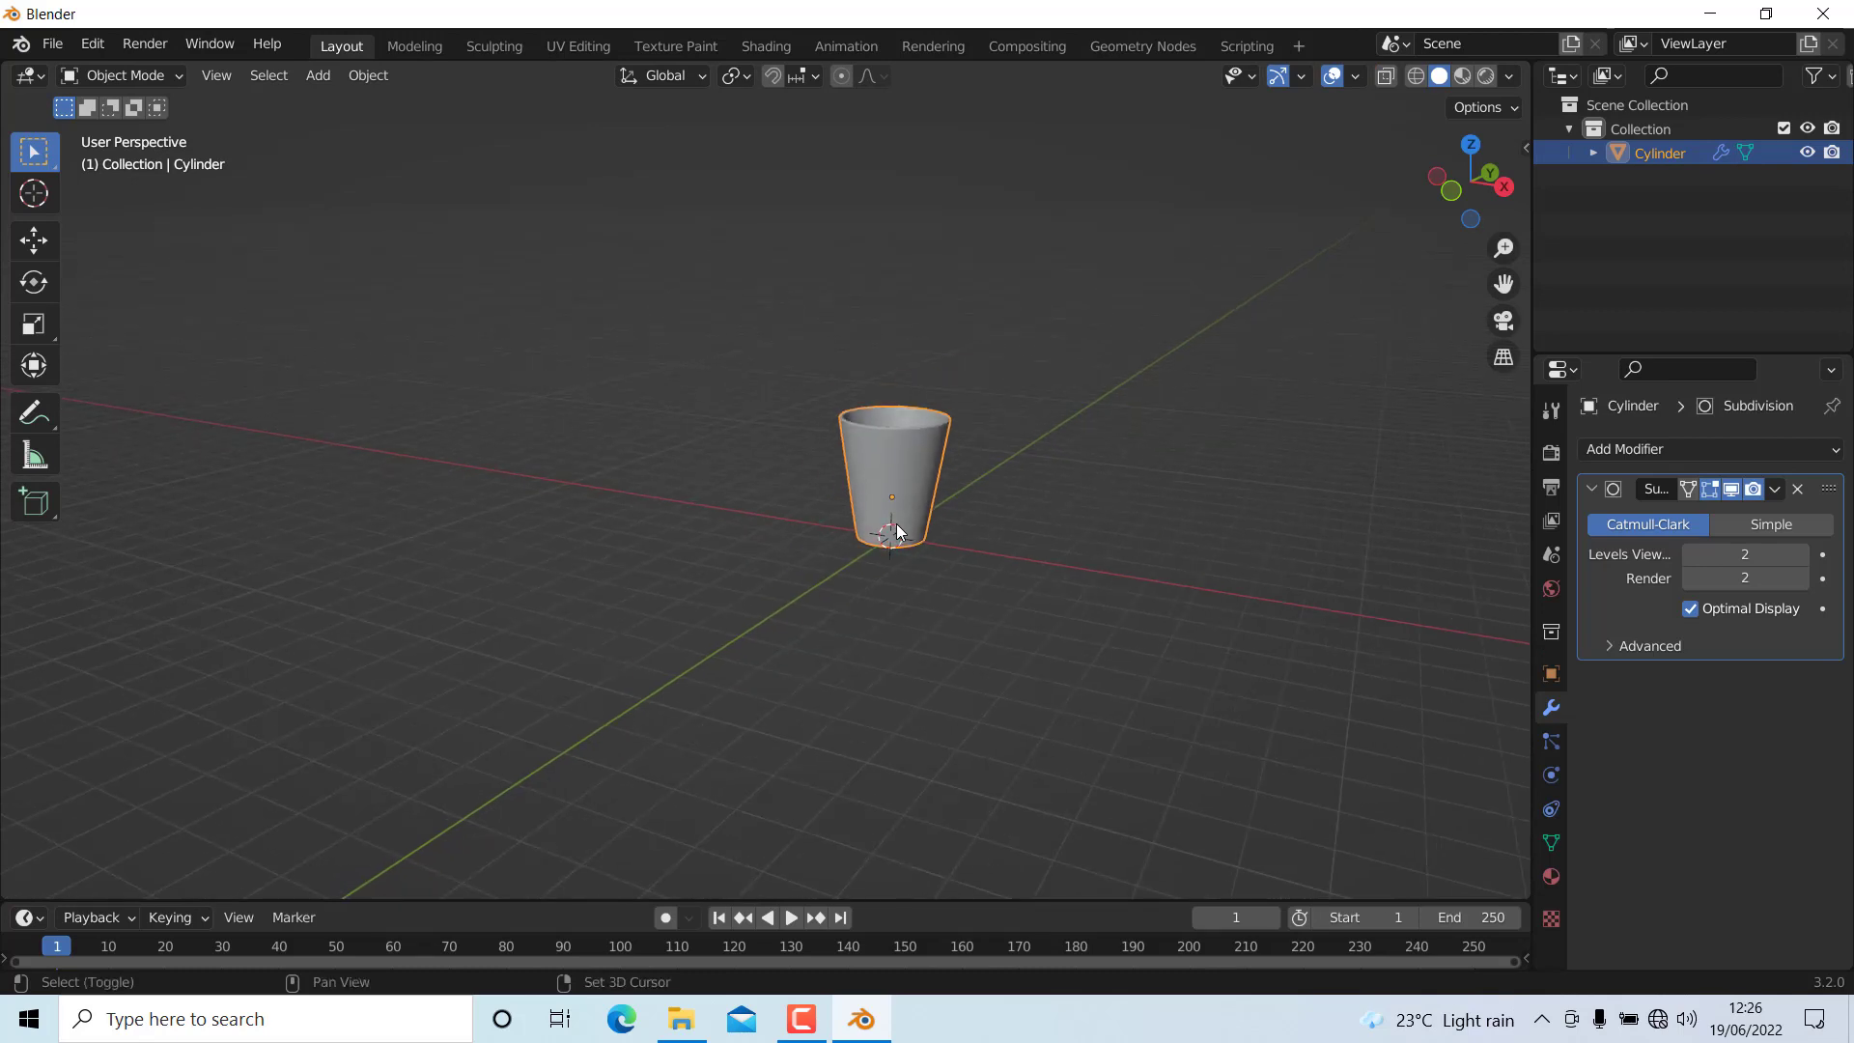
key(shift+a)
- Add a plane and scale it up about 12.5 times
mouse_move(854, 479)
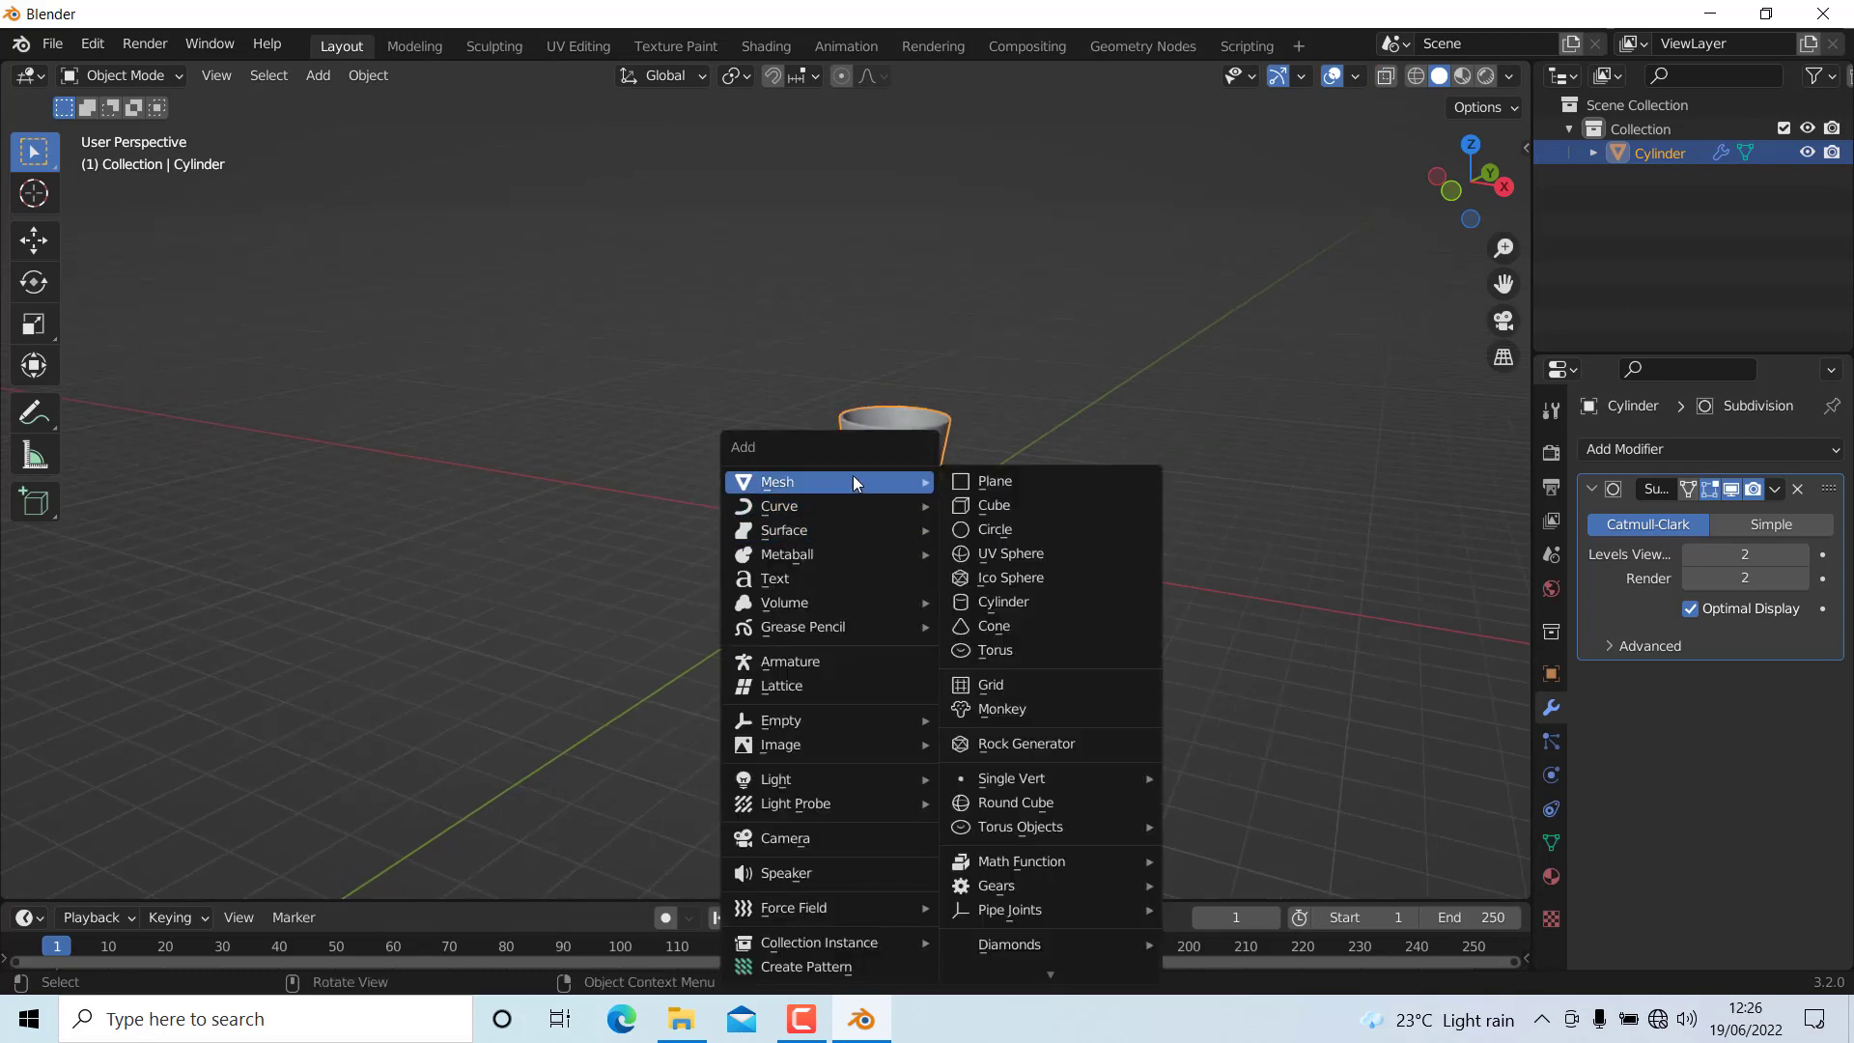
click(1033, 481)
key(s)
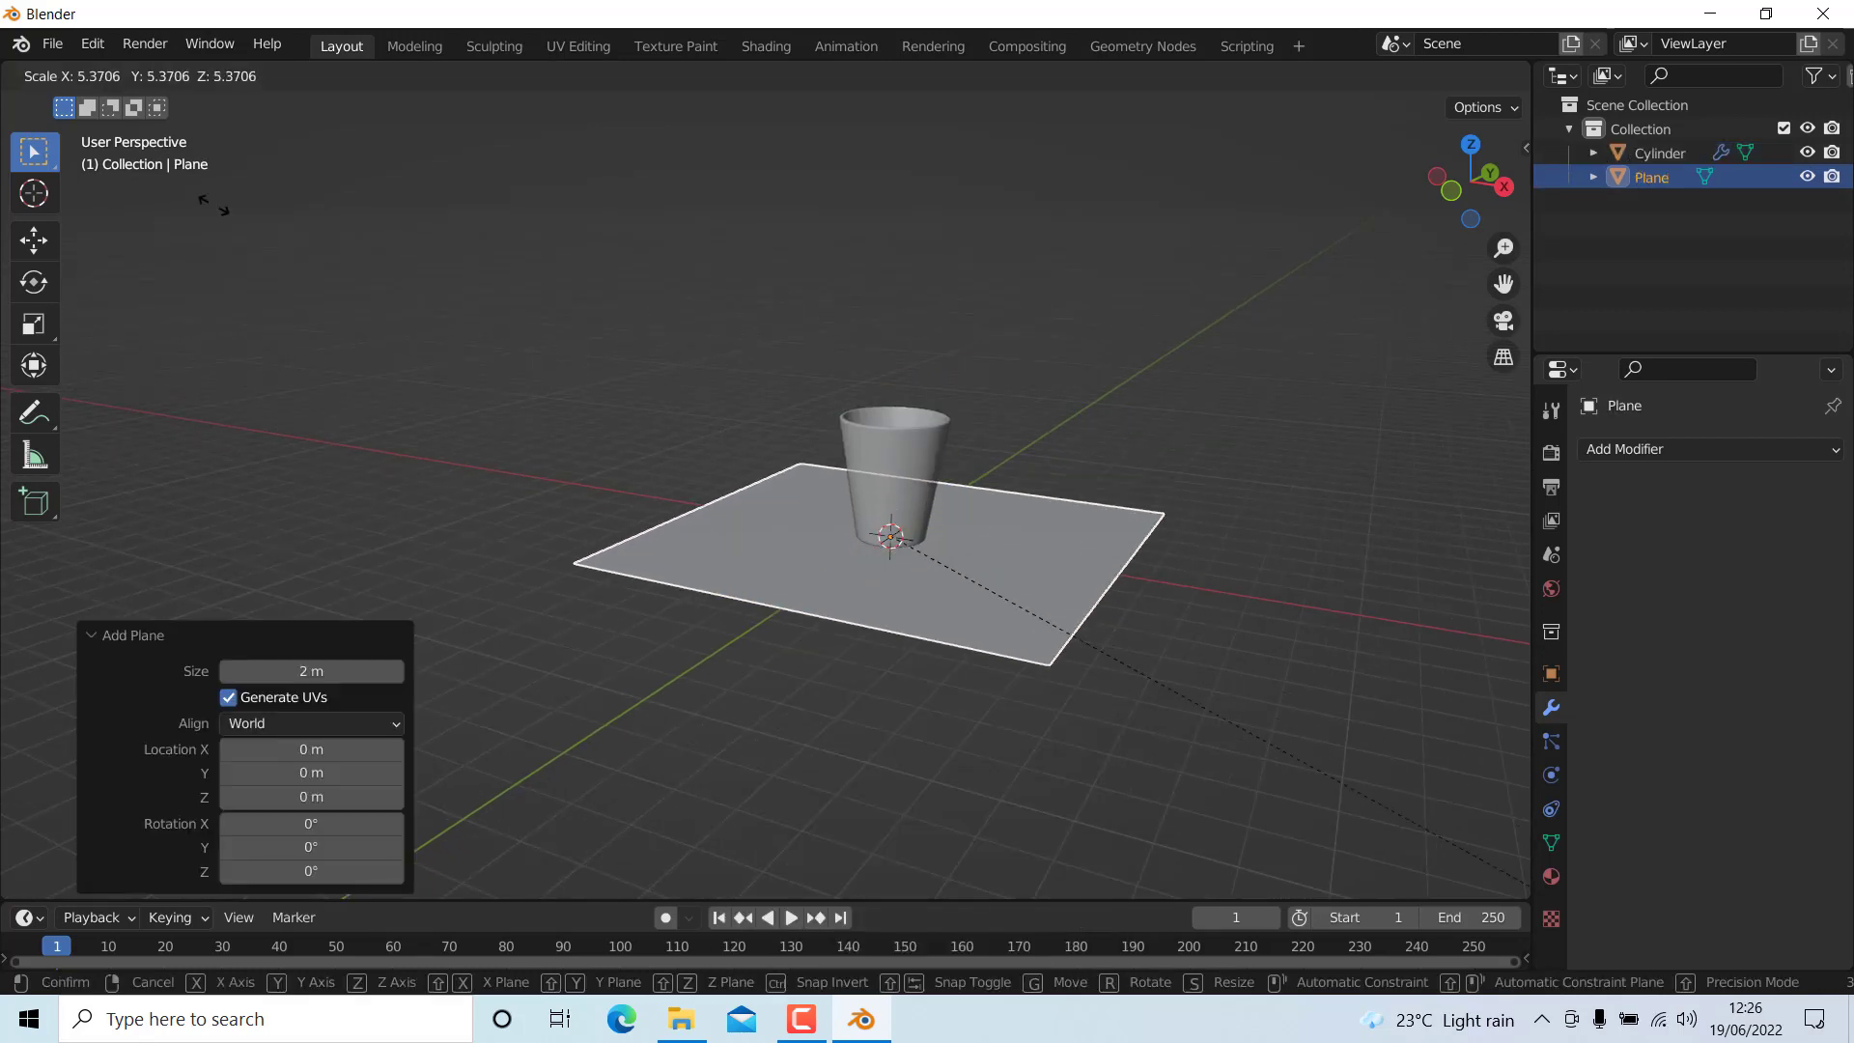
click(1159, 682)
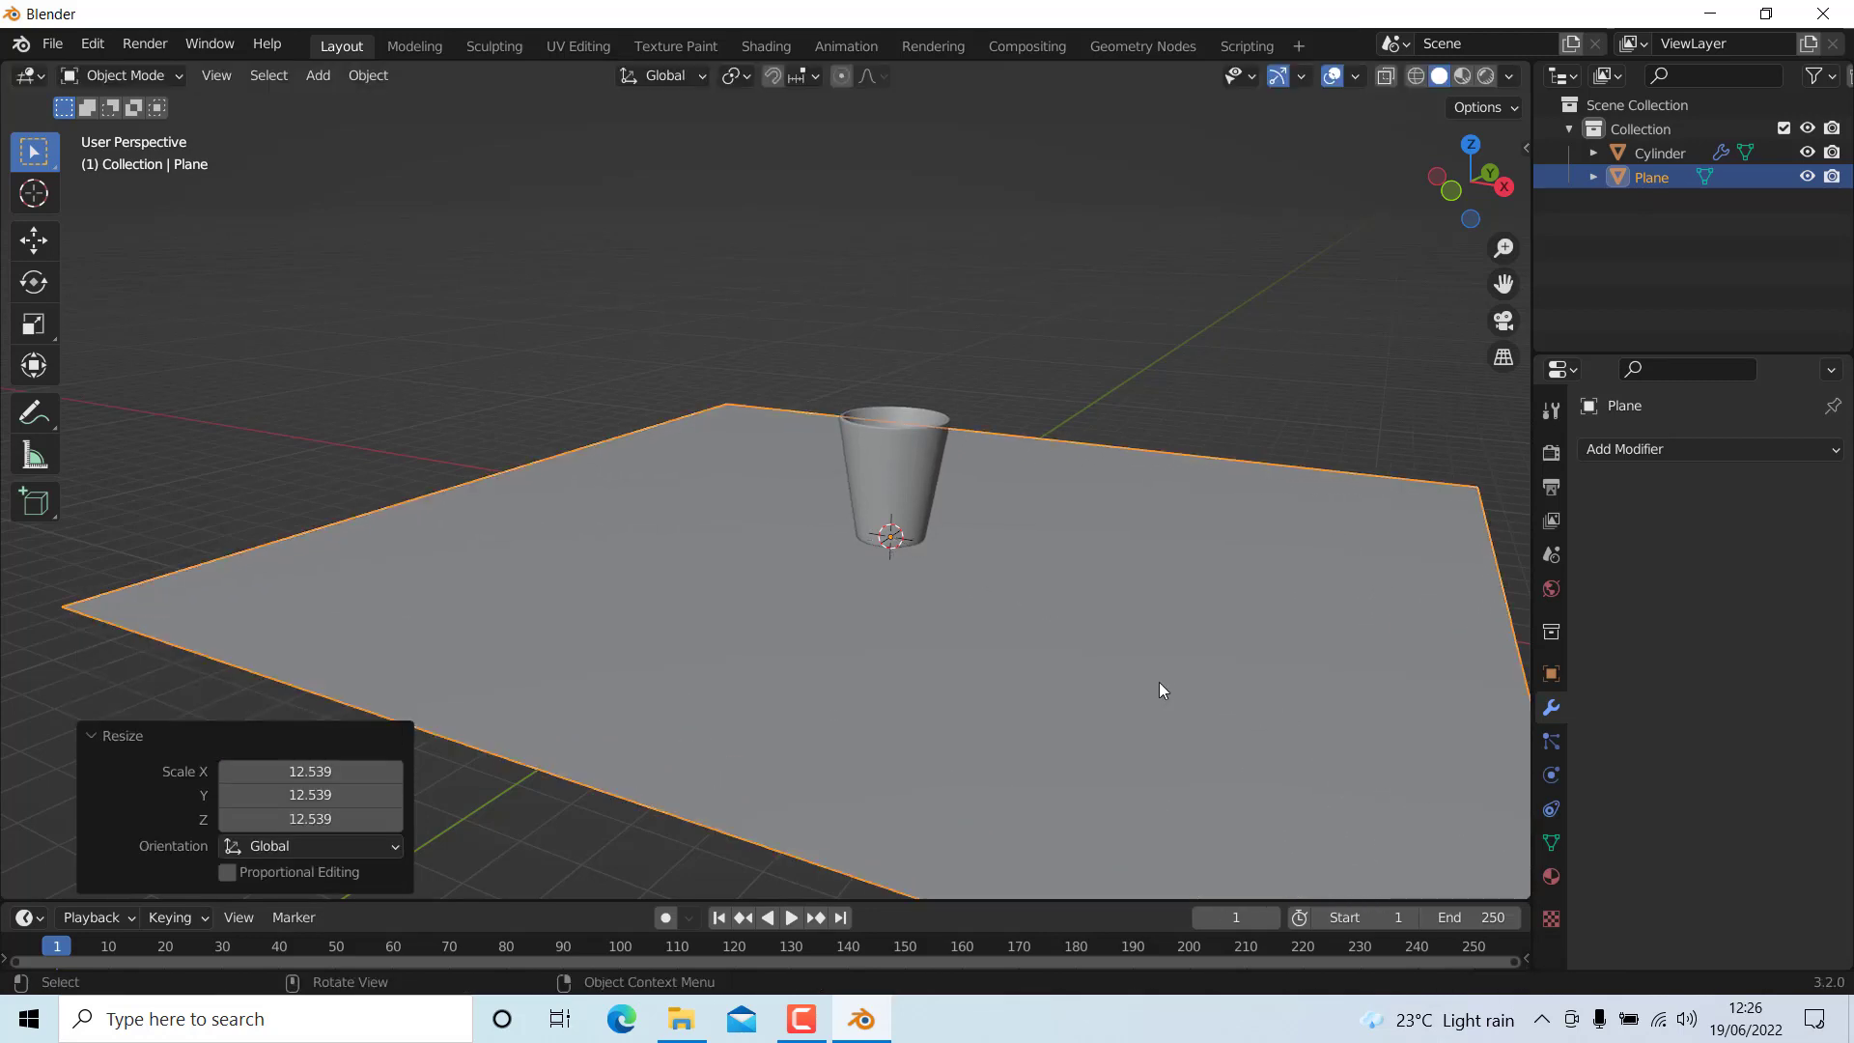
scroll(1159, 681, down, 5)
middle_drag(1128, 666, 1062, 664)
- In Edit Mode, extrude the plane's back edge straight up along Z into a 13.67 m wall
key(Tab)
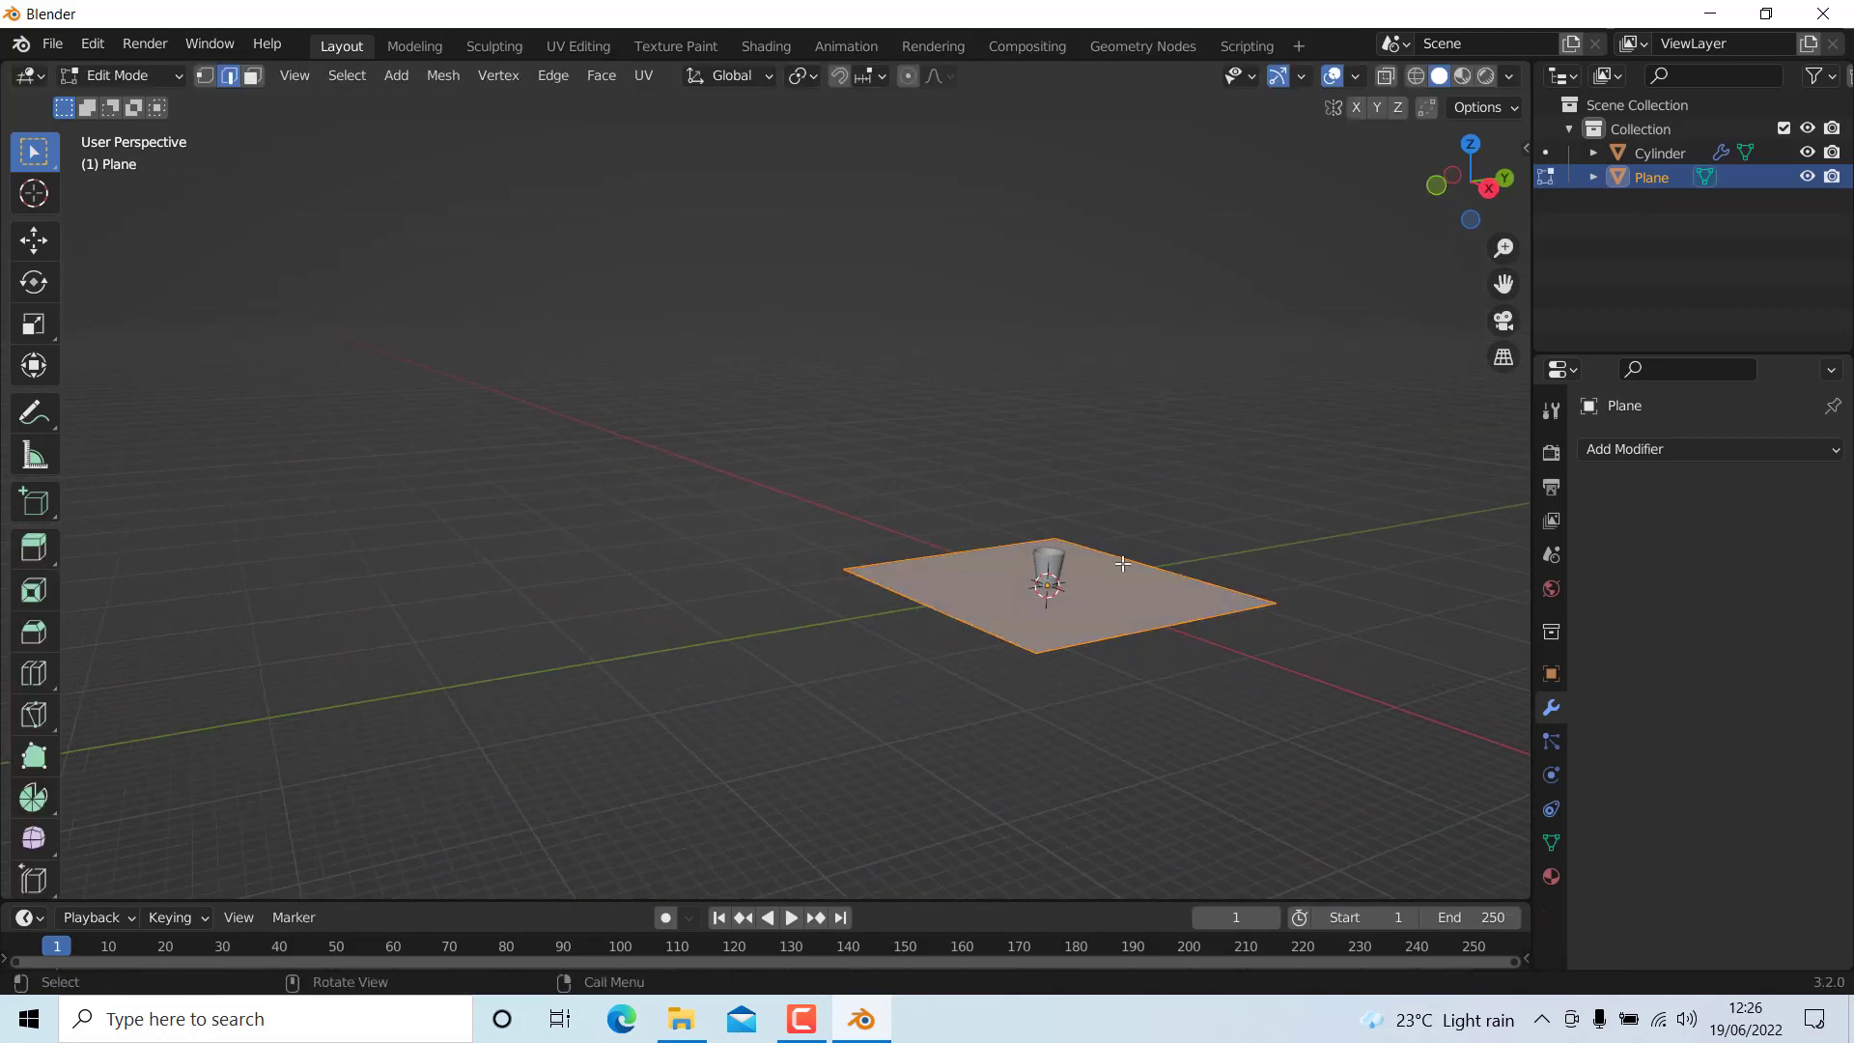
scroll(1110, 628, up, 4)
key(alt+a)
key(e)
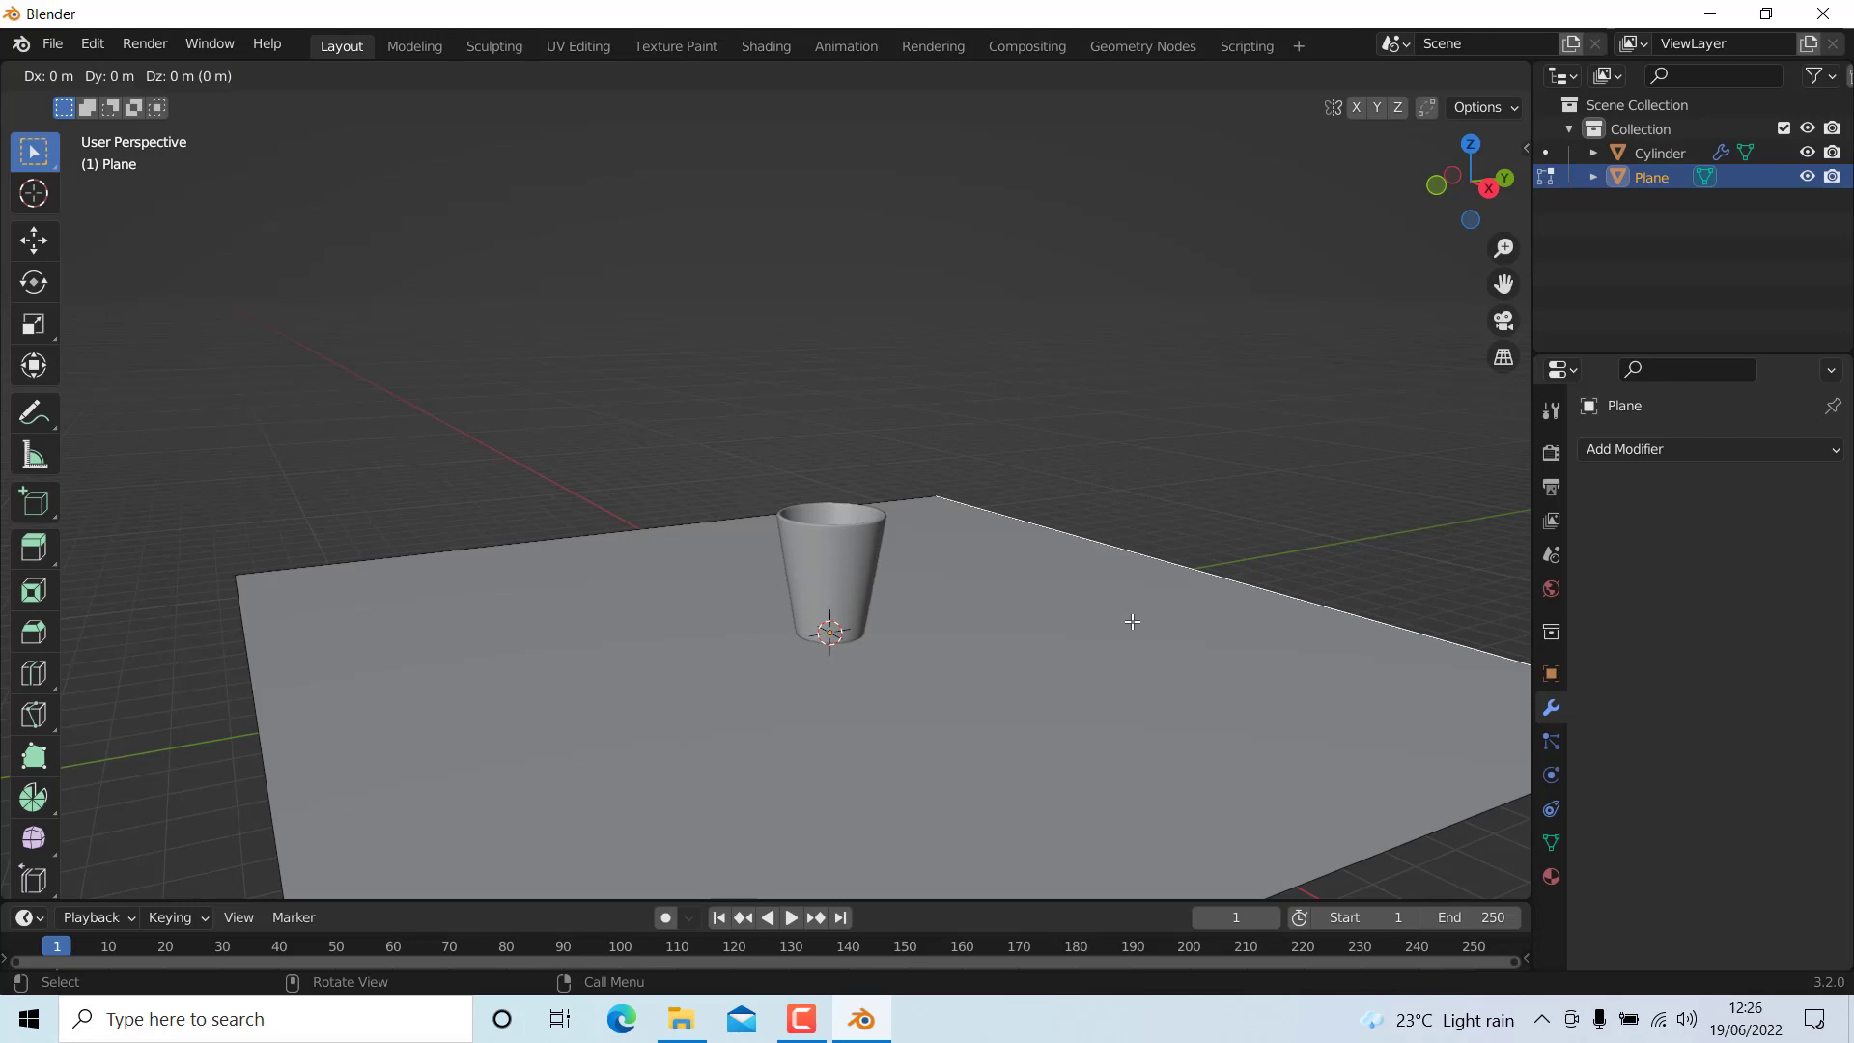
key(z)
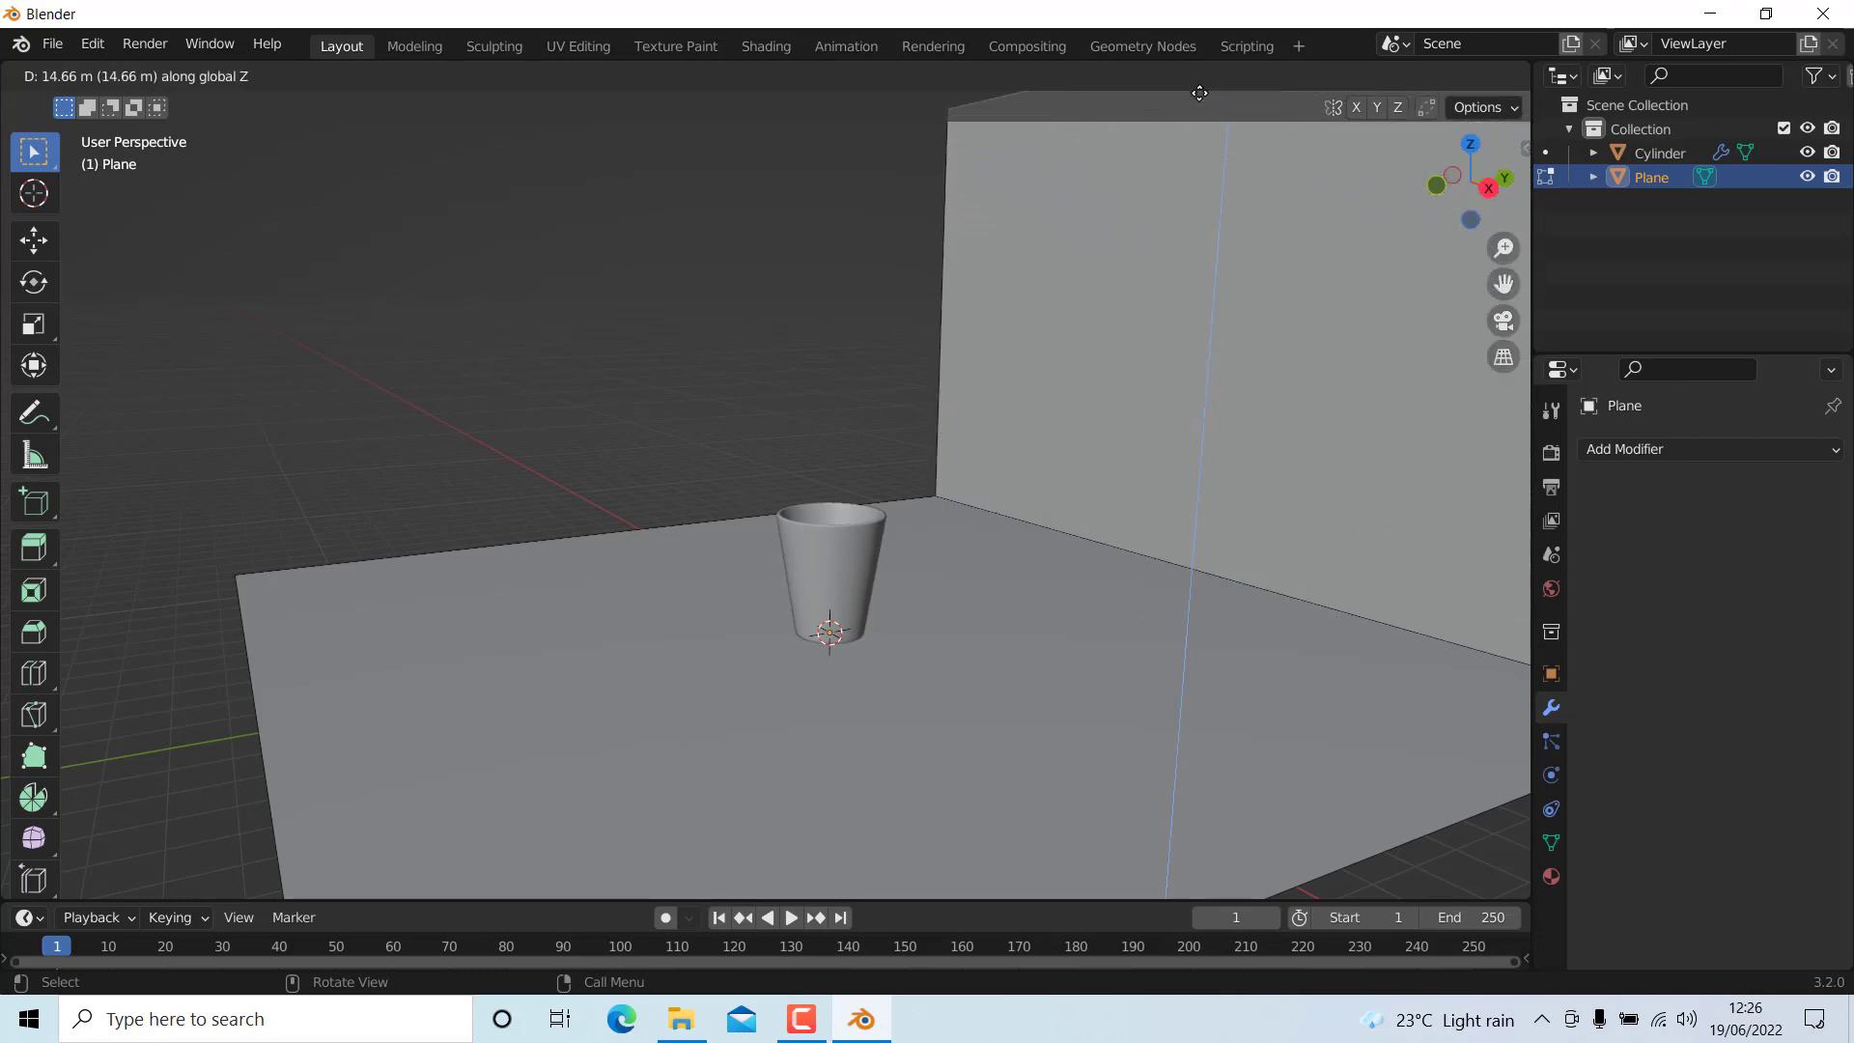
click(1204, 132)
scroll(1182, 410, down, 6)
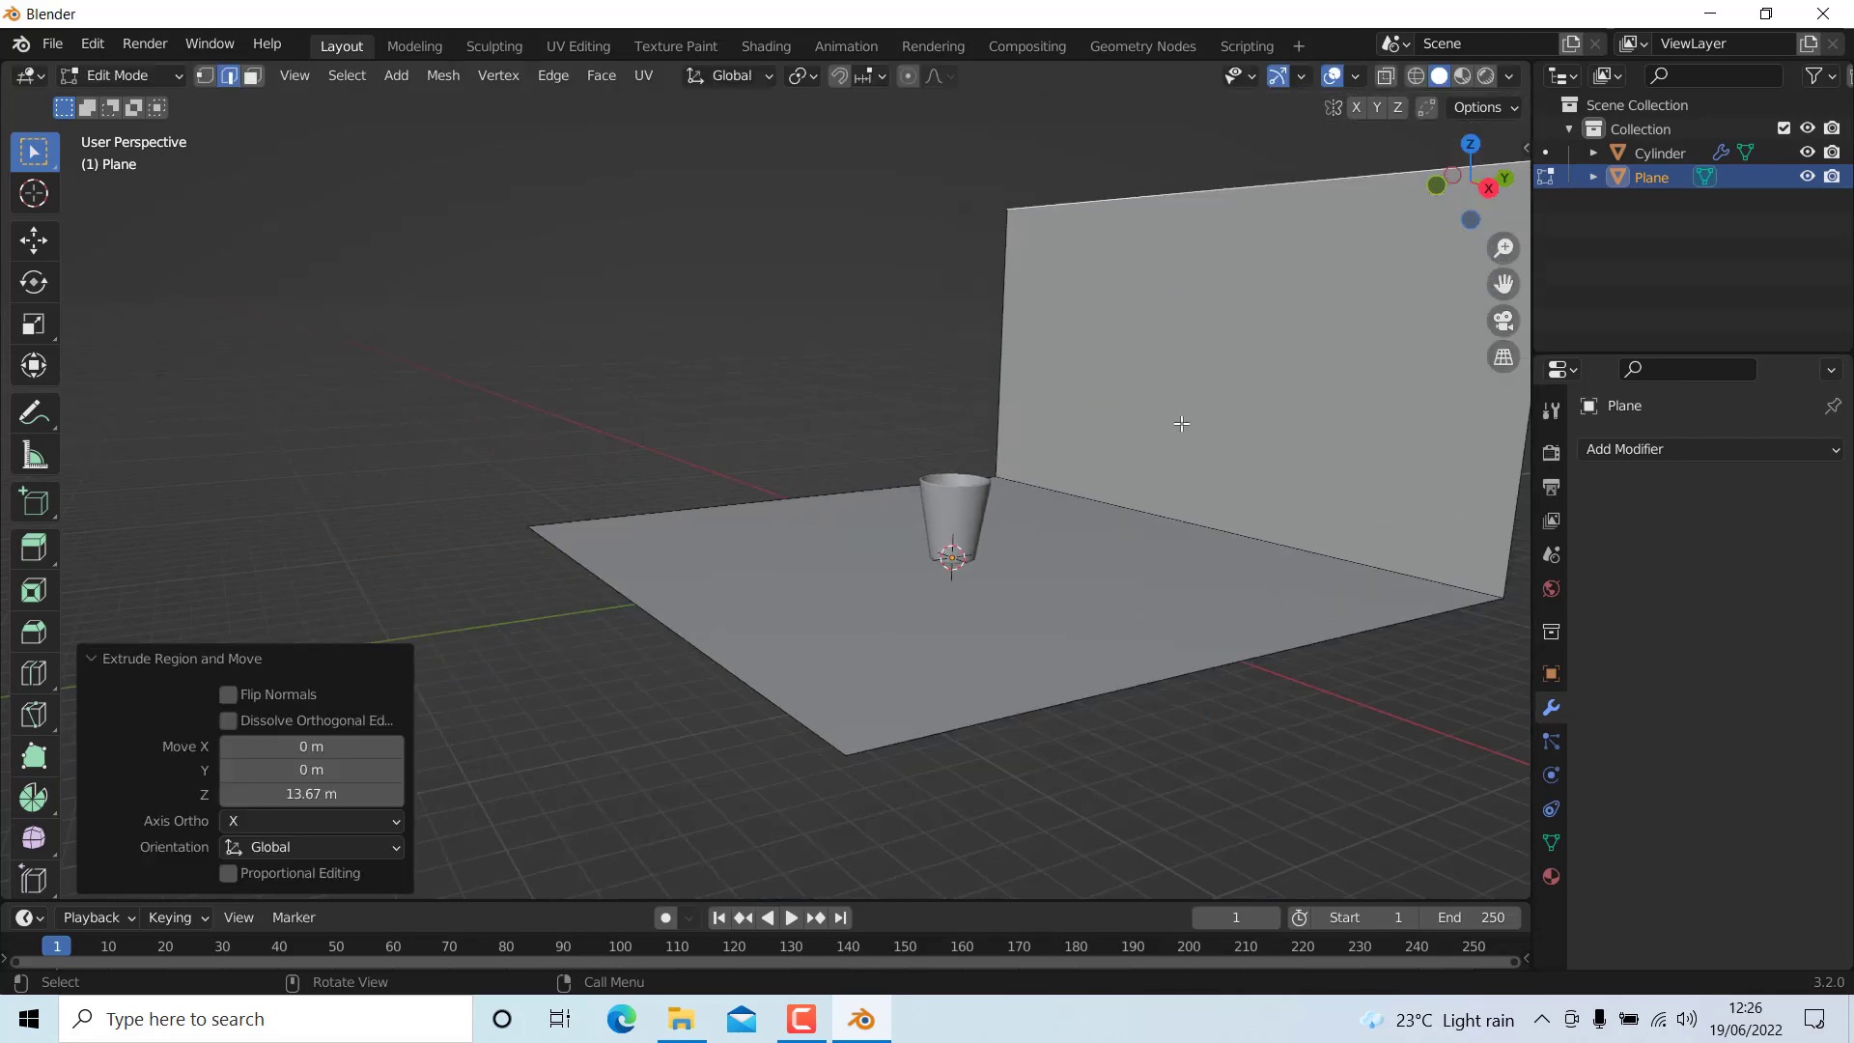
scroll(1182, 410, up, 3)
- Bevel the floor-wall corner edge with 13 segments into a smooth curve
click(951, 519)
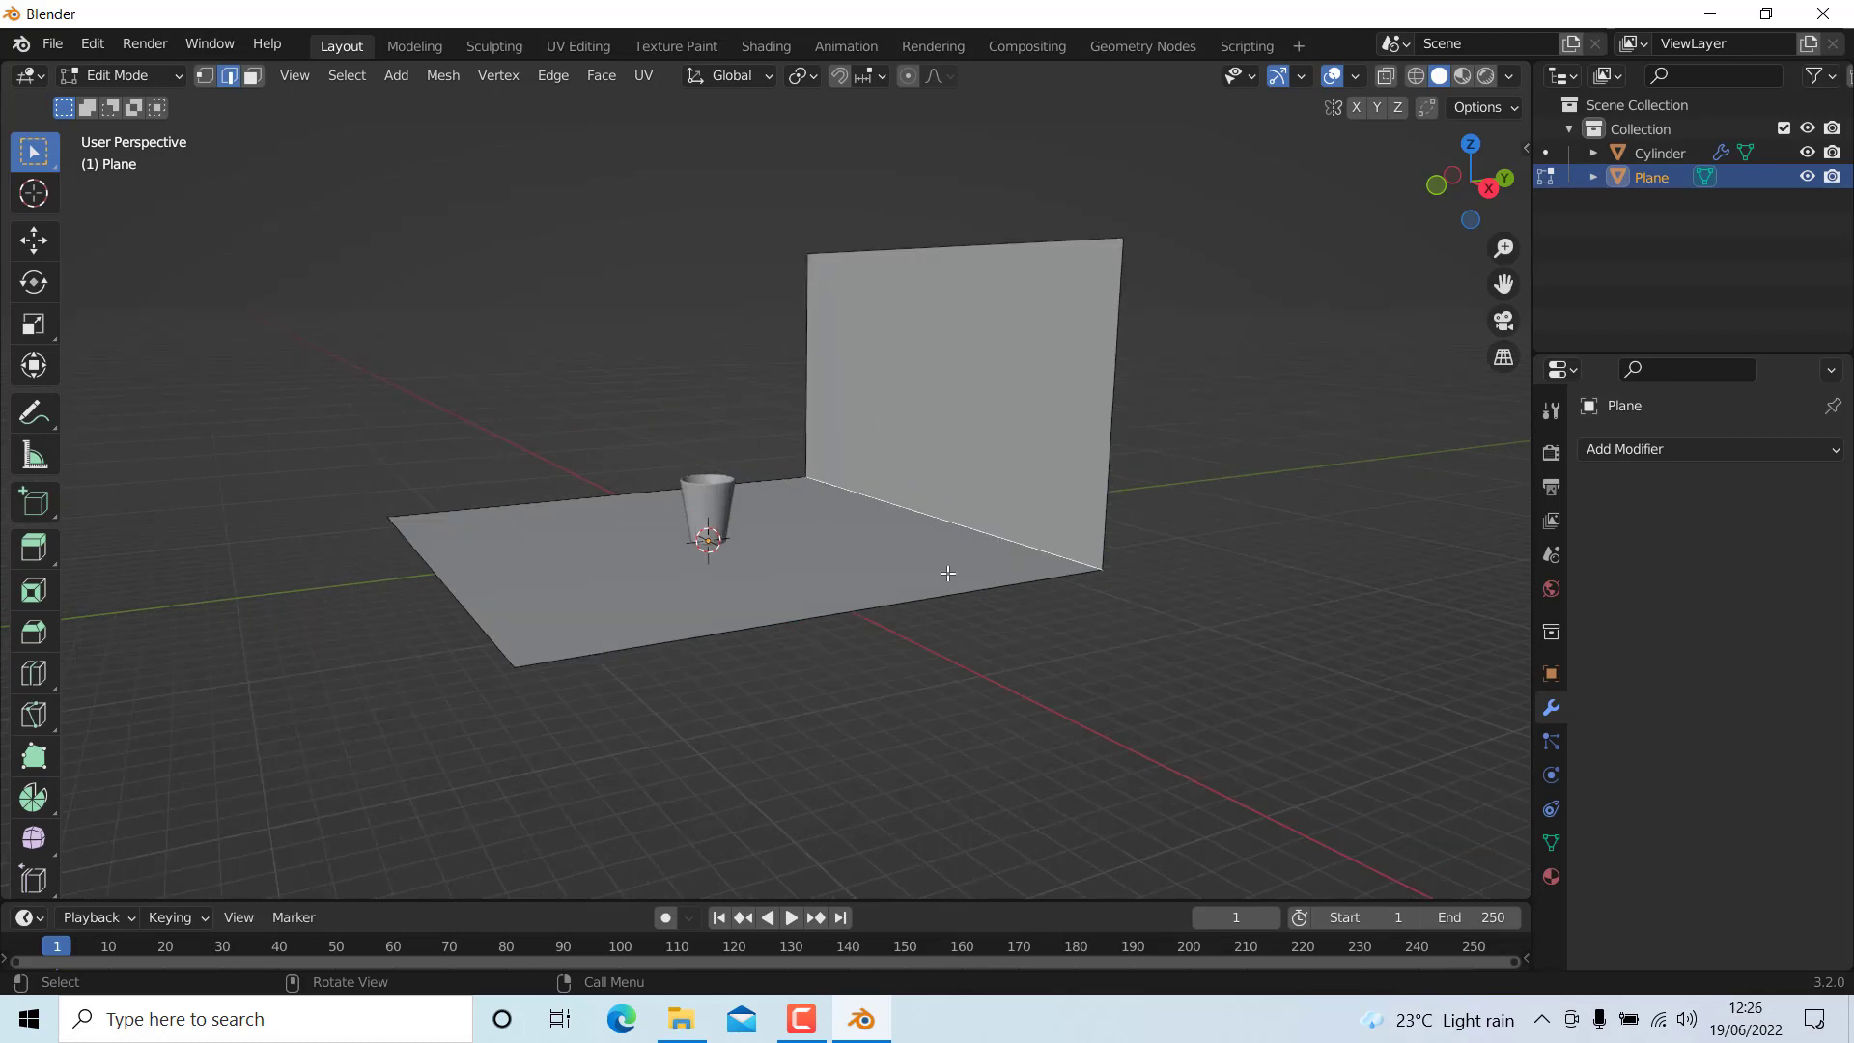
key(ctrl+b)
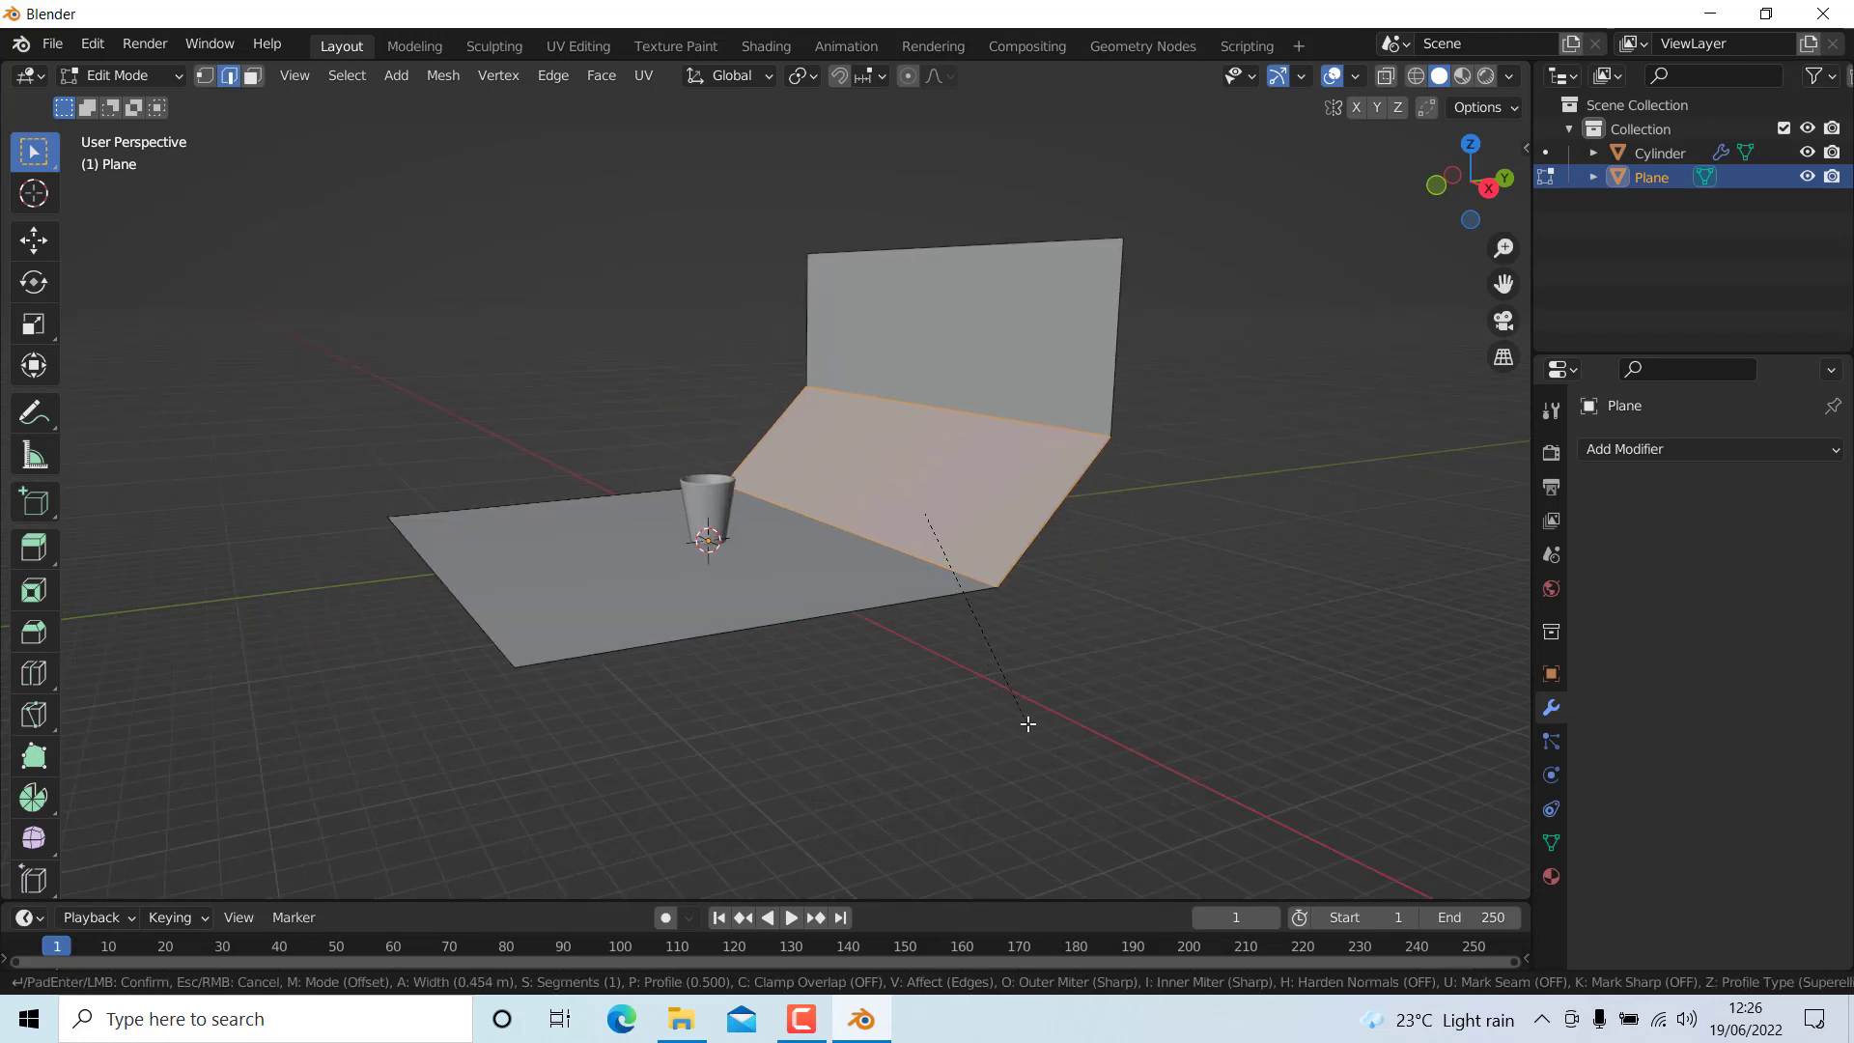
scroll(1028, 723, up, 12)
click(1027, 723)
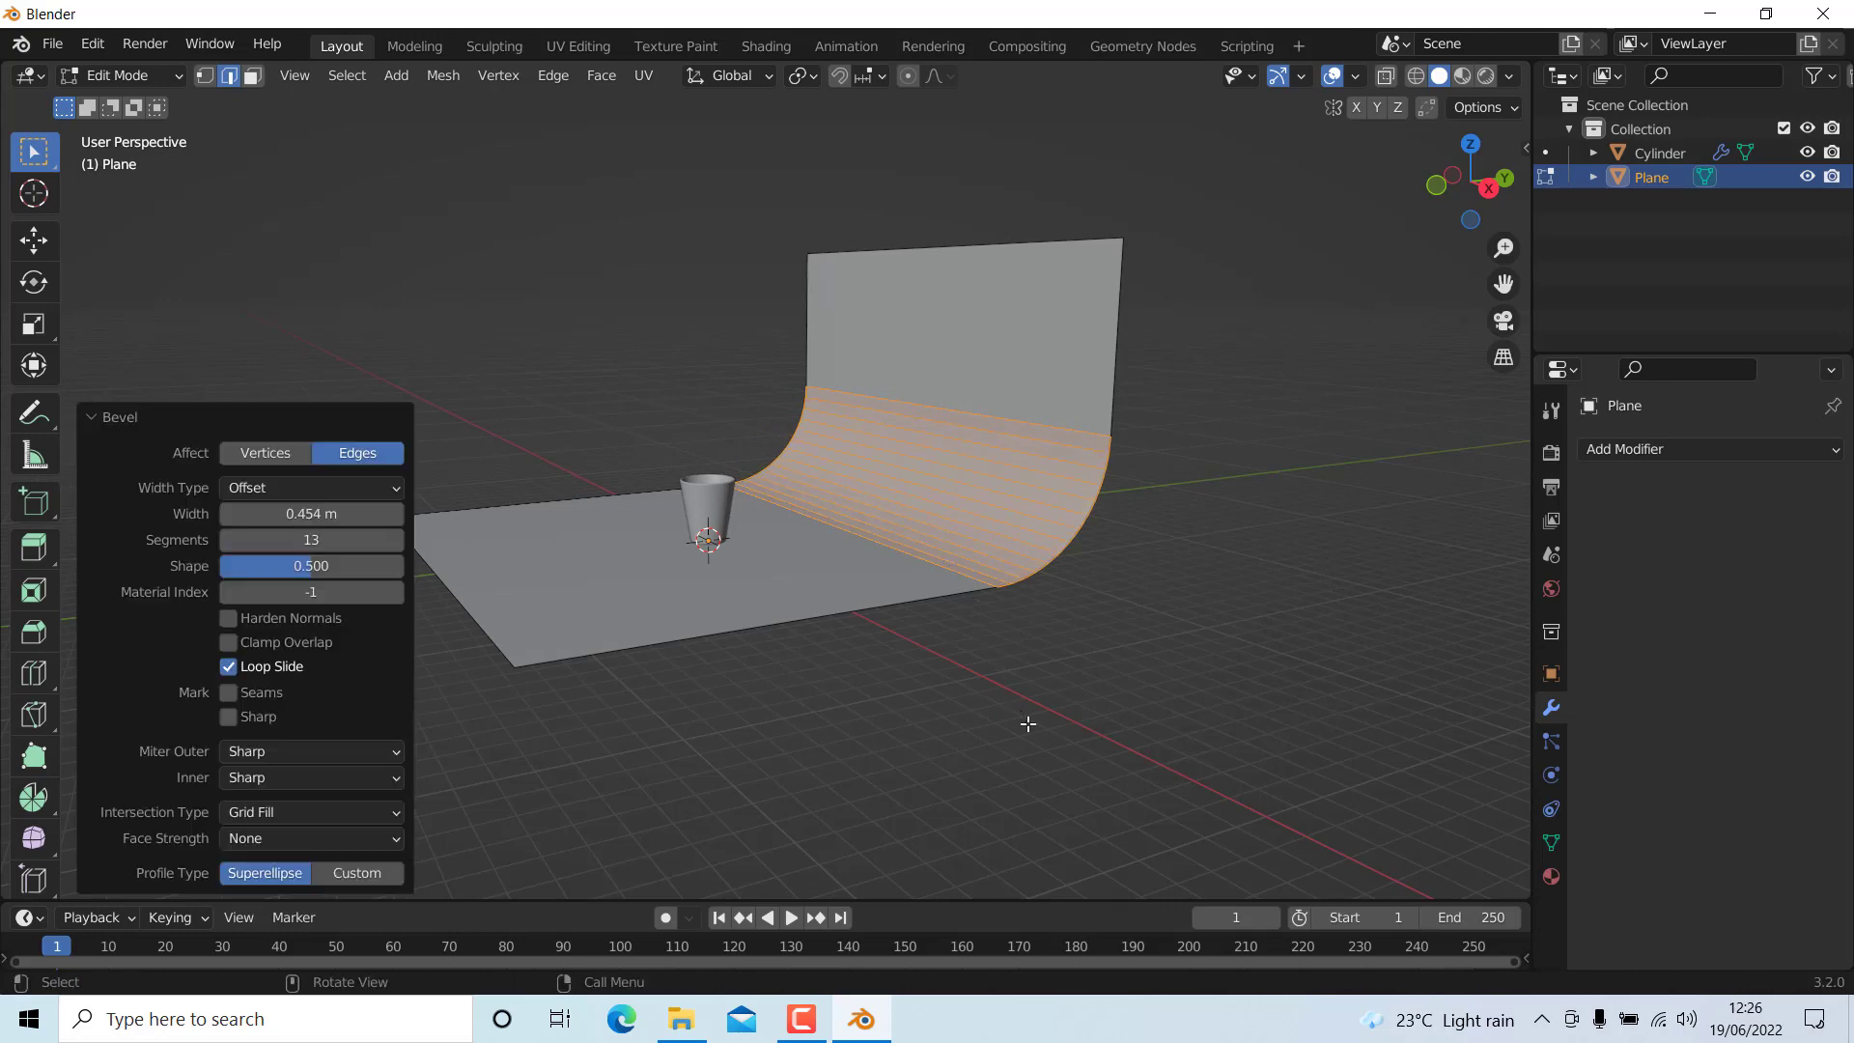
- Widen the whole backdrop along X to about 2.09, then return to Object Mode
key(a)
key(s)
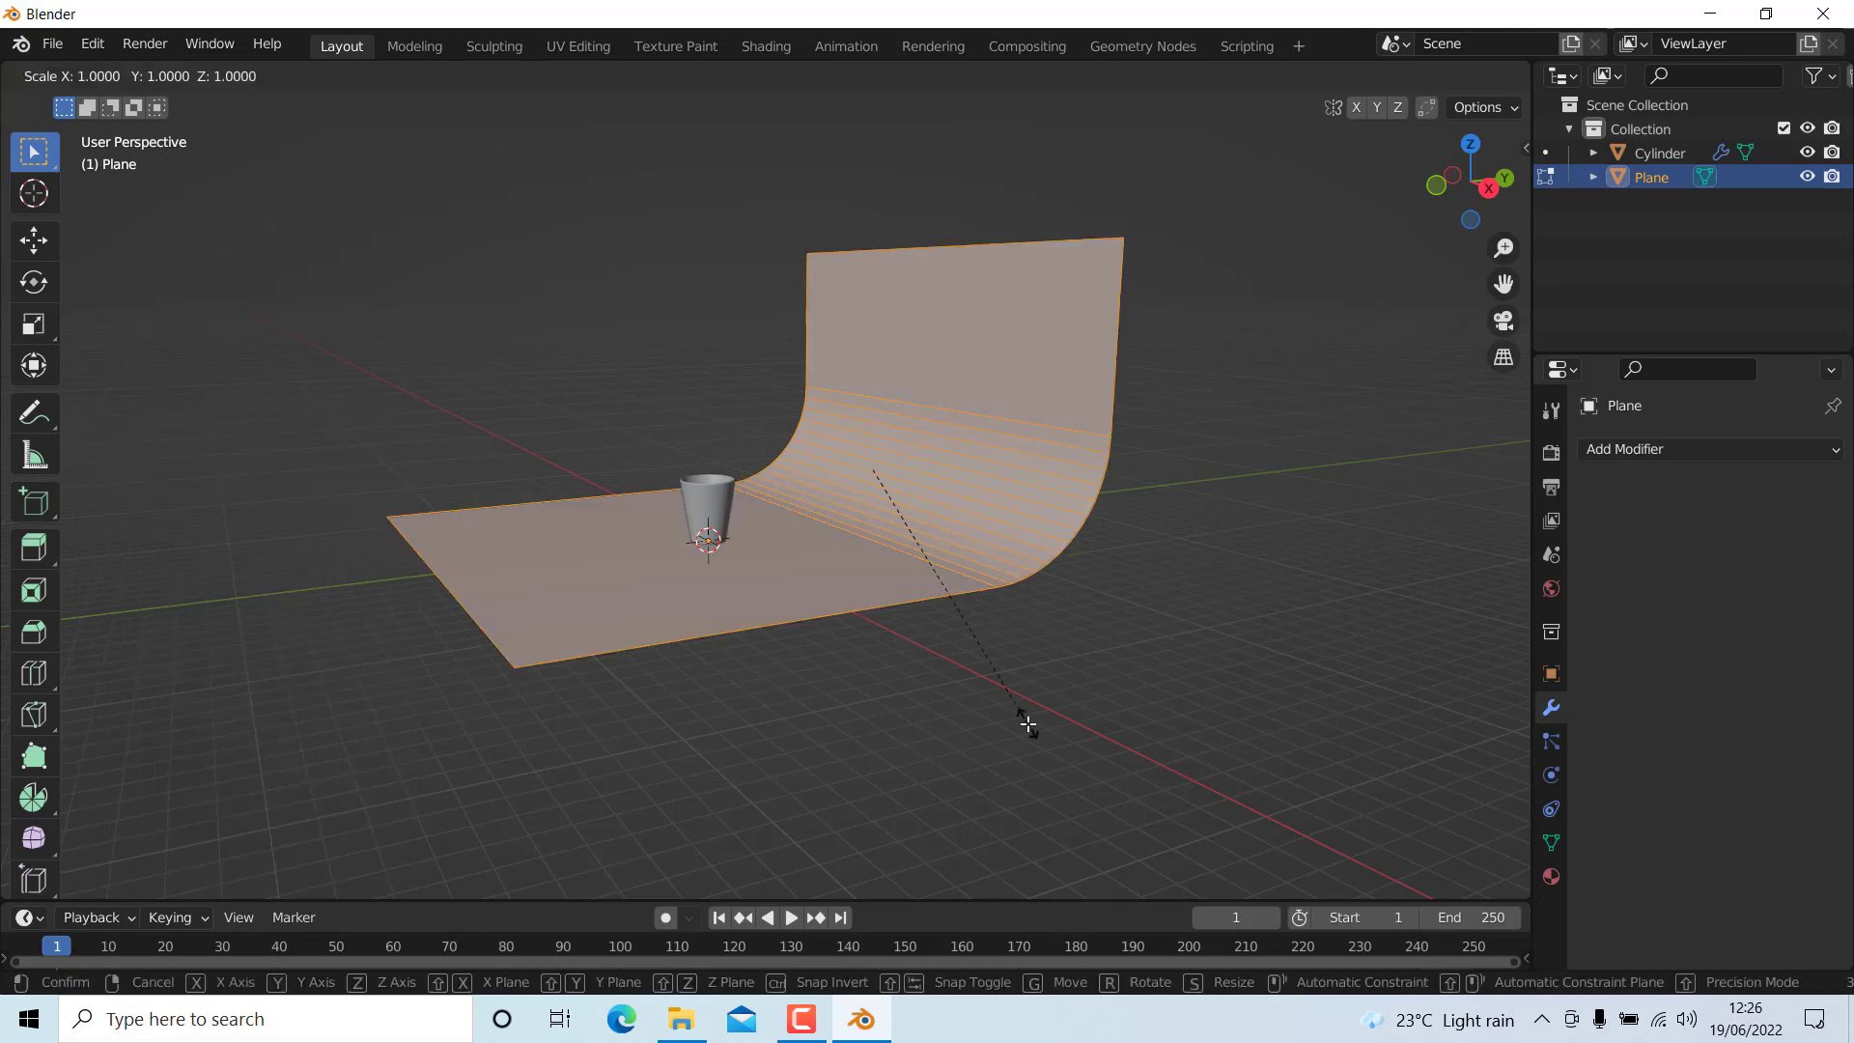
key(x)
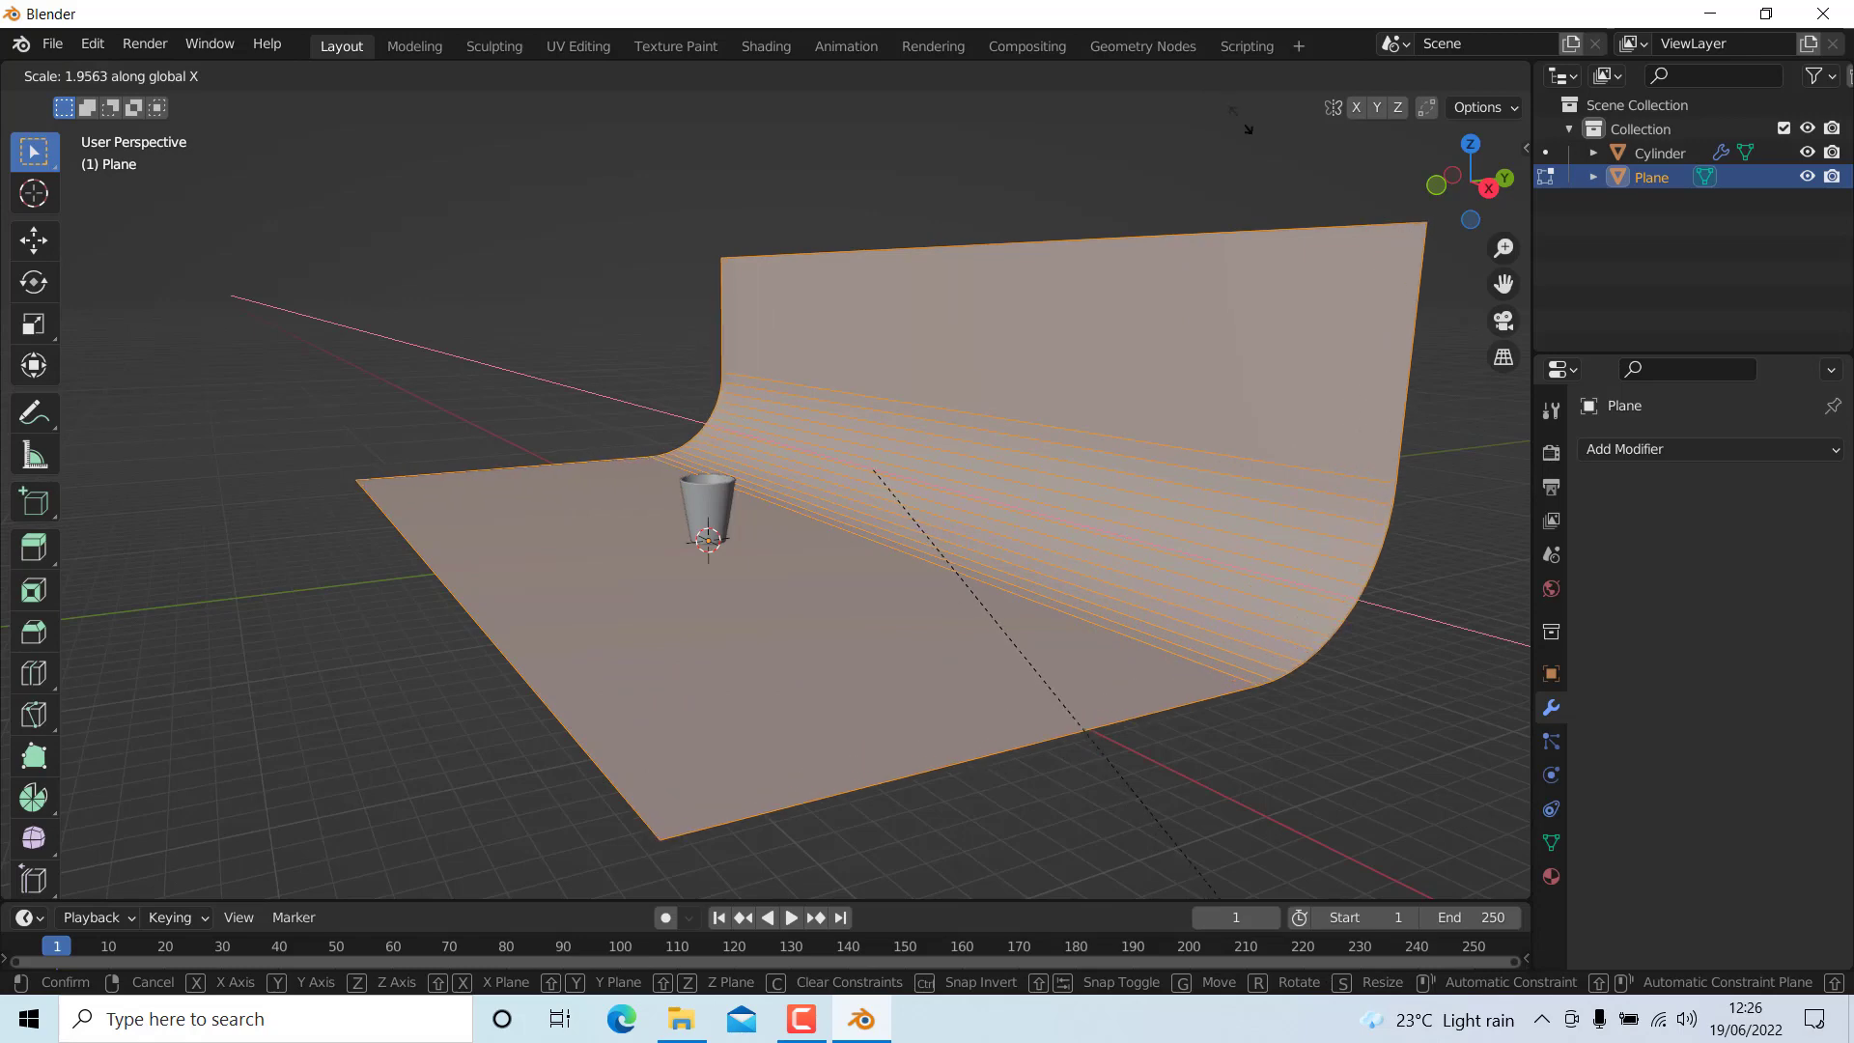
click(1271, 145)
scroll(748, 449, up, 4)
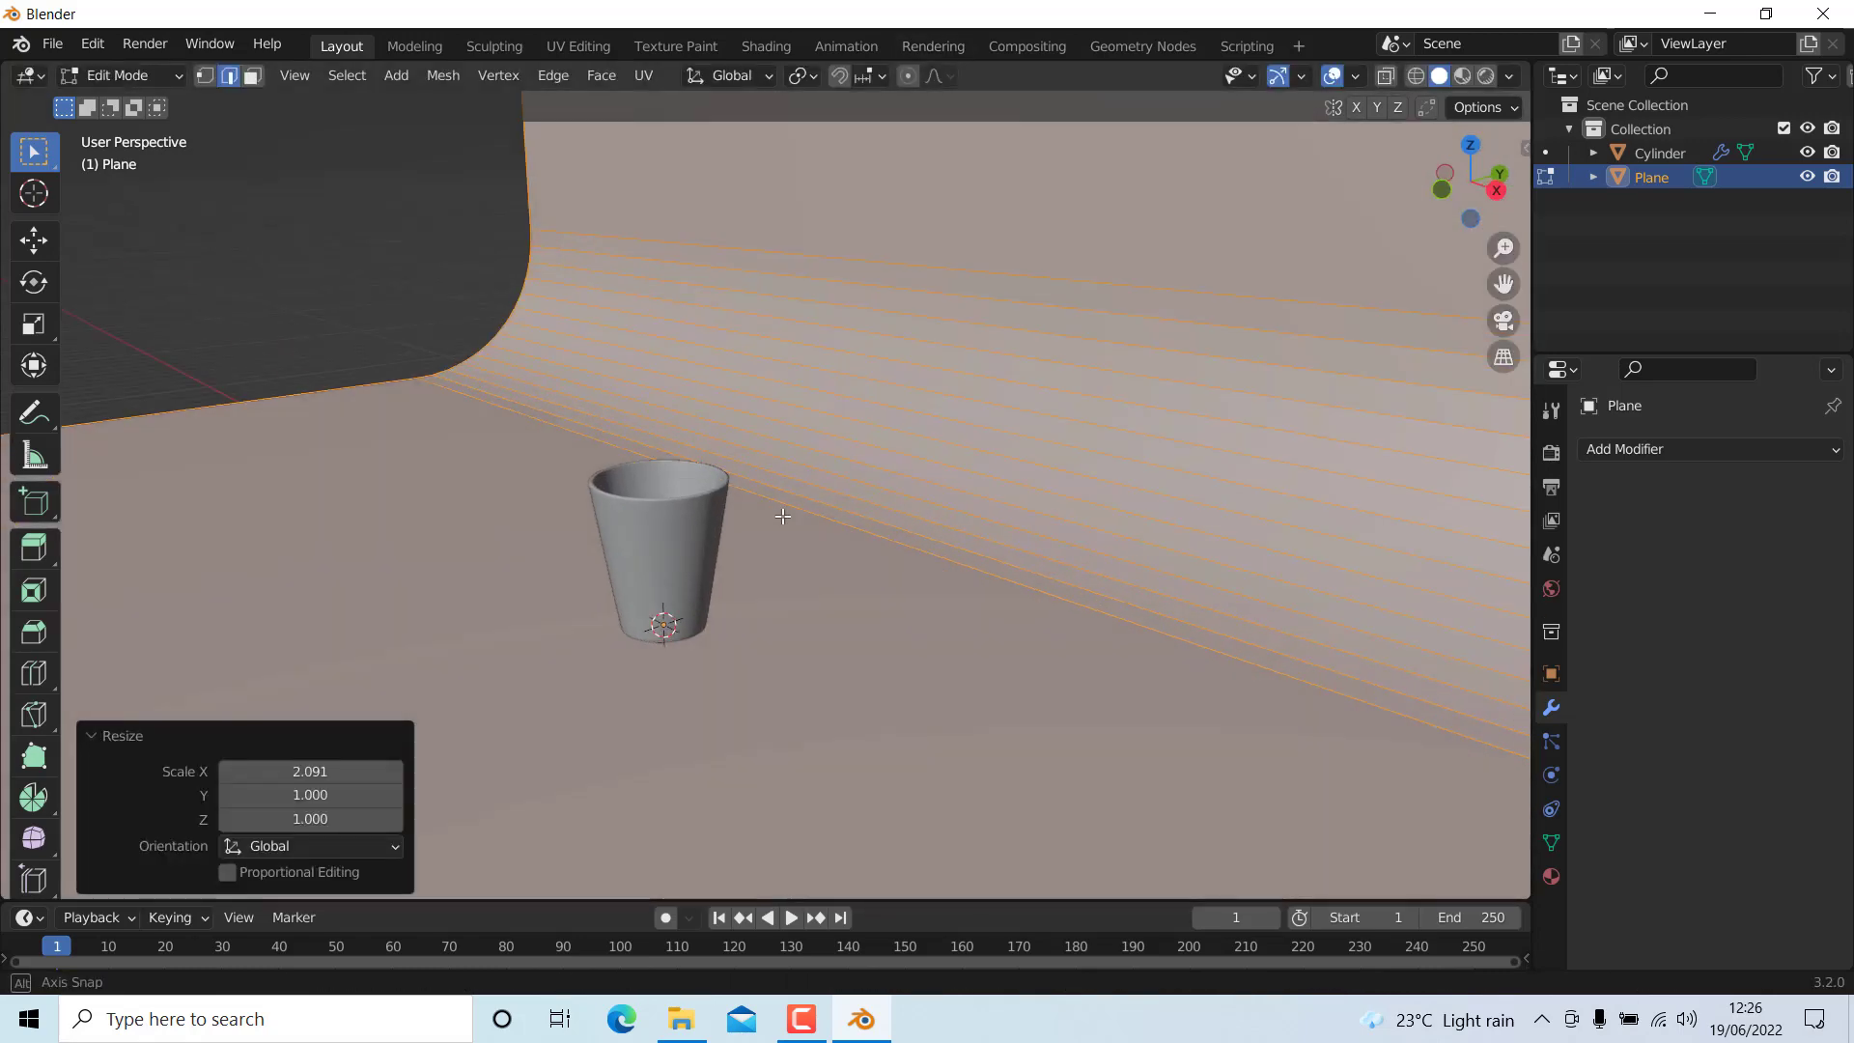
middle_drag(775, 505, 860, 443)
scroll(752, 527, down, 8)
click(1083, 574)
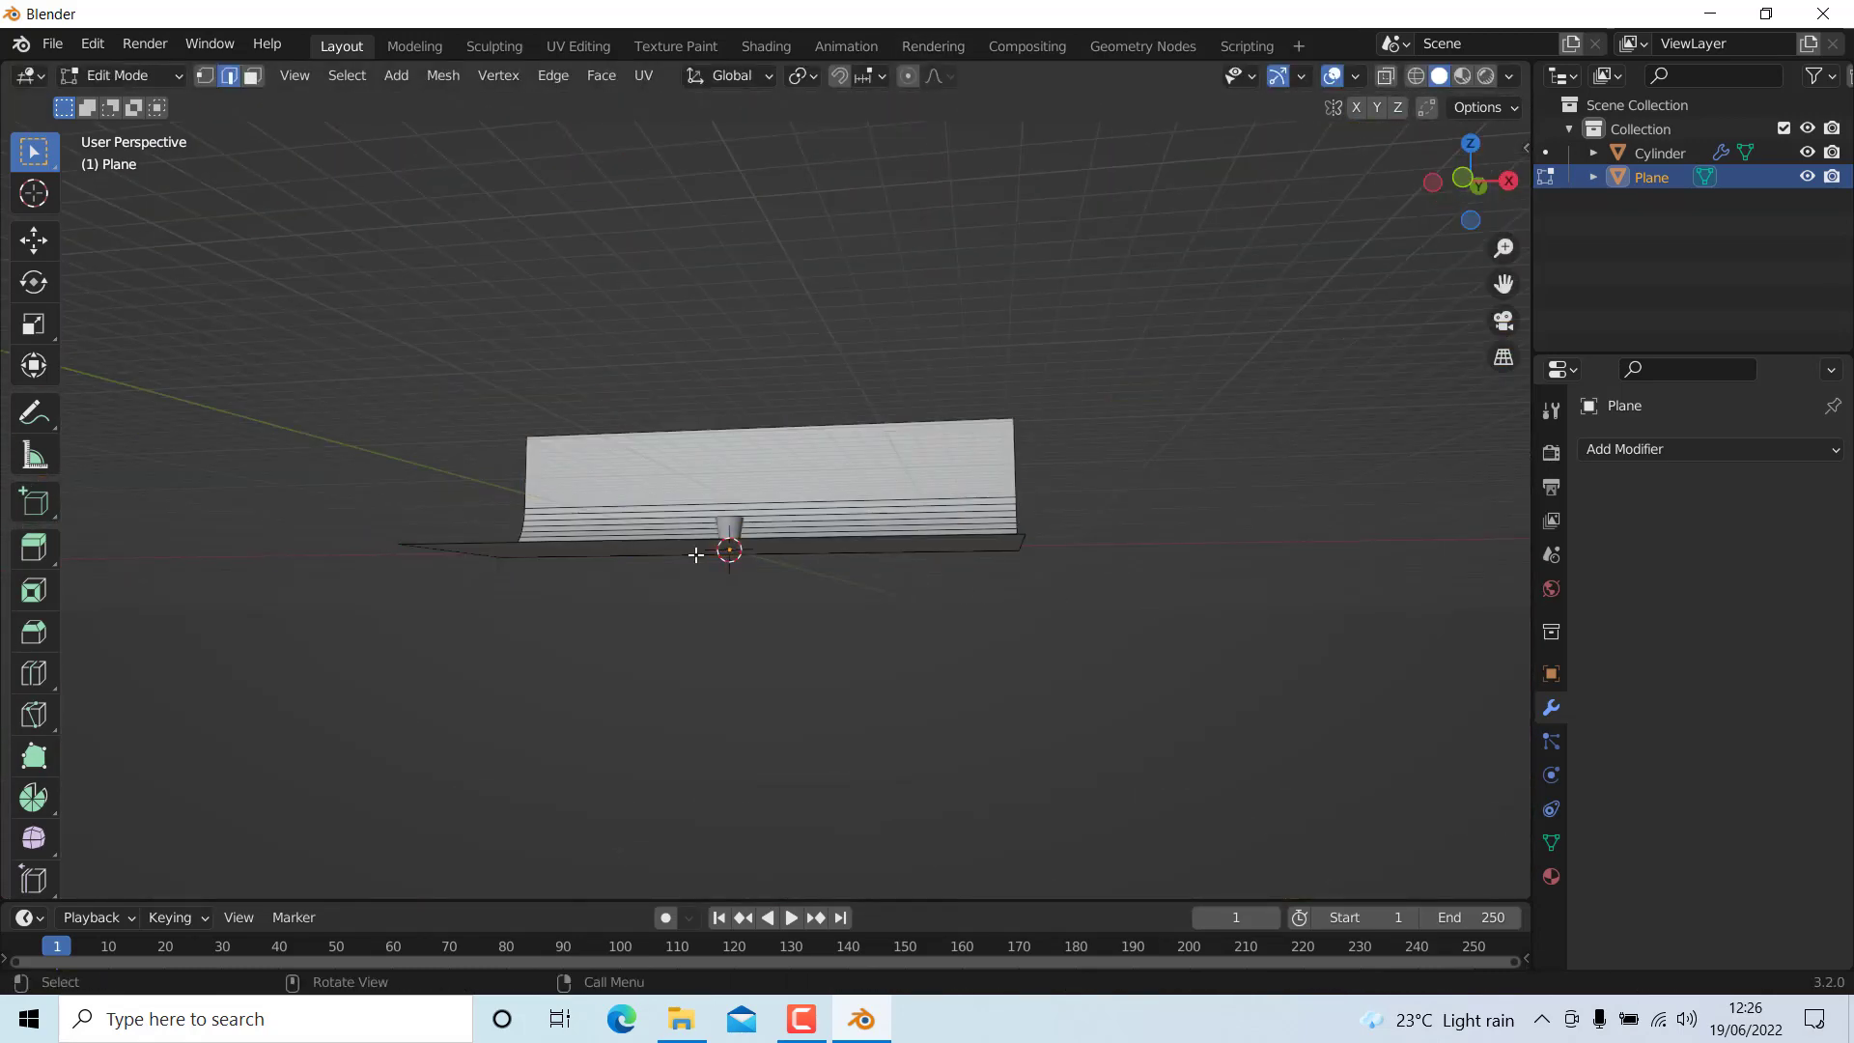
scroll(712, 545, up, 3)
middle_drag(712, 545, 781, 616)
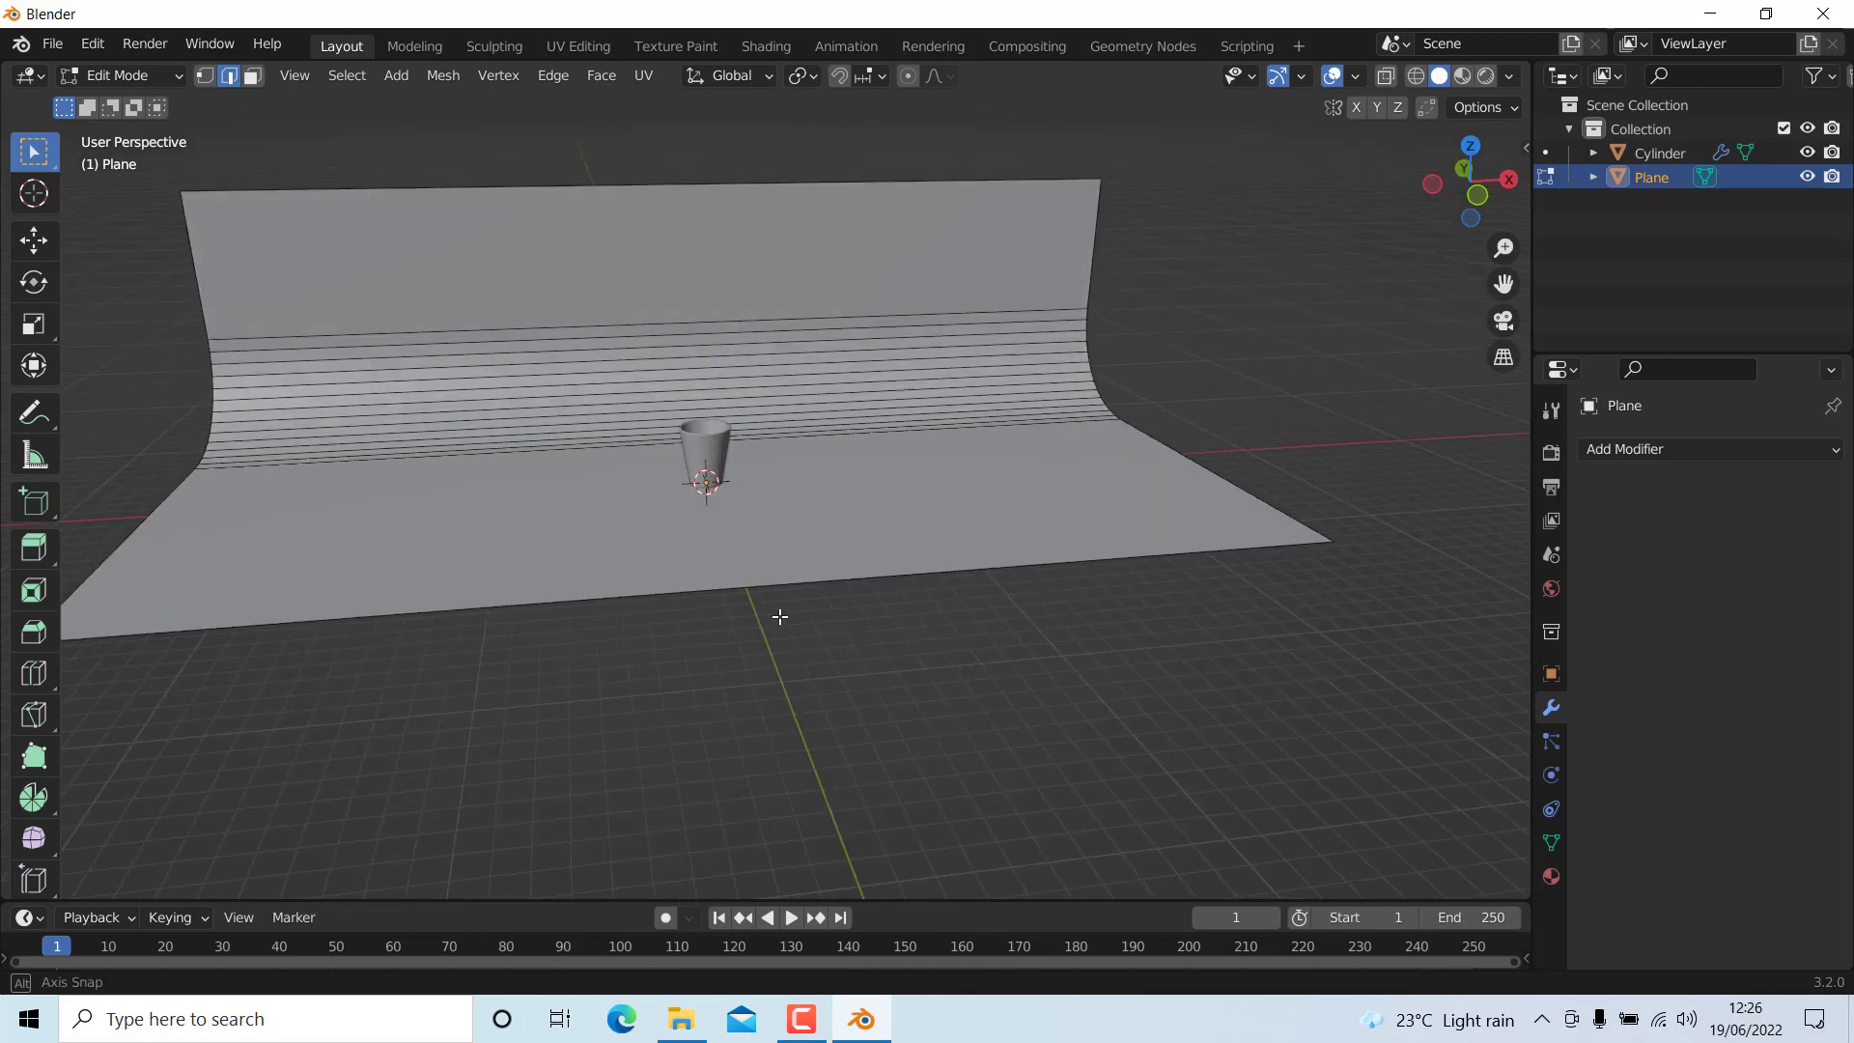
key(Tab)
- Apply Shade Smooth to the backdrop and the cup
scroll(793, 450, down, 2)
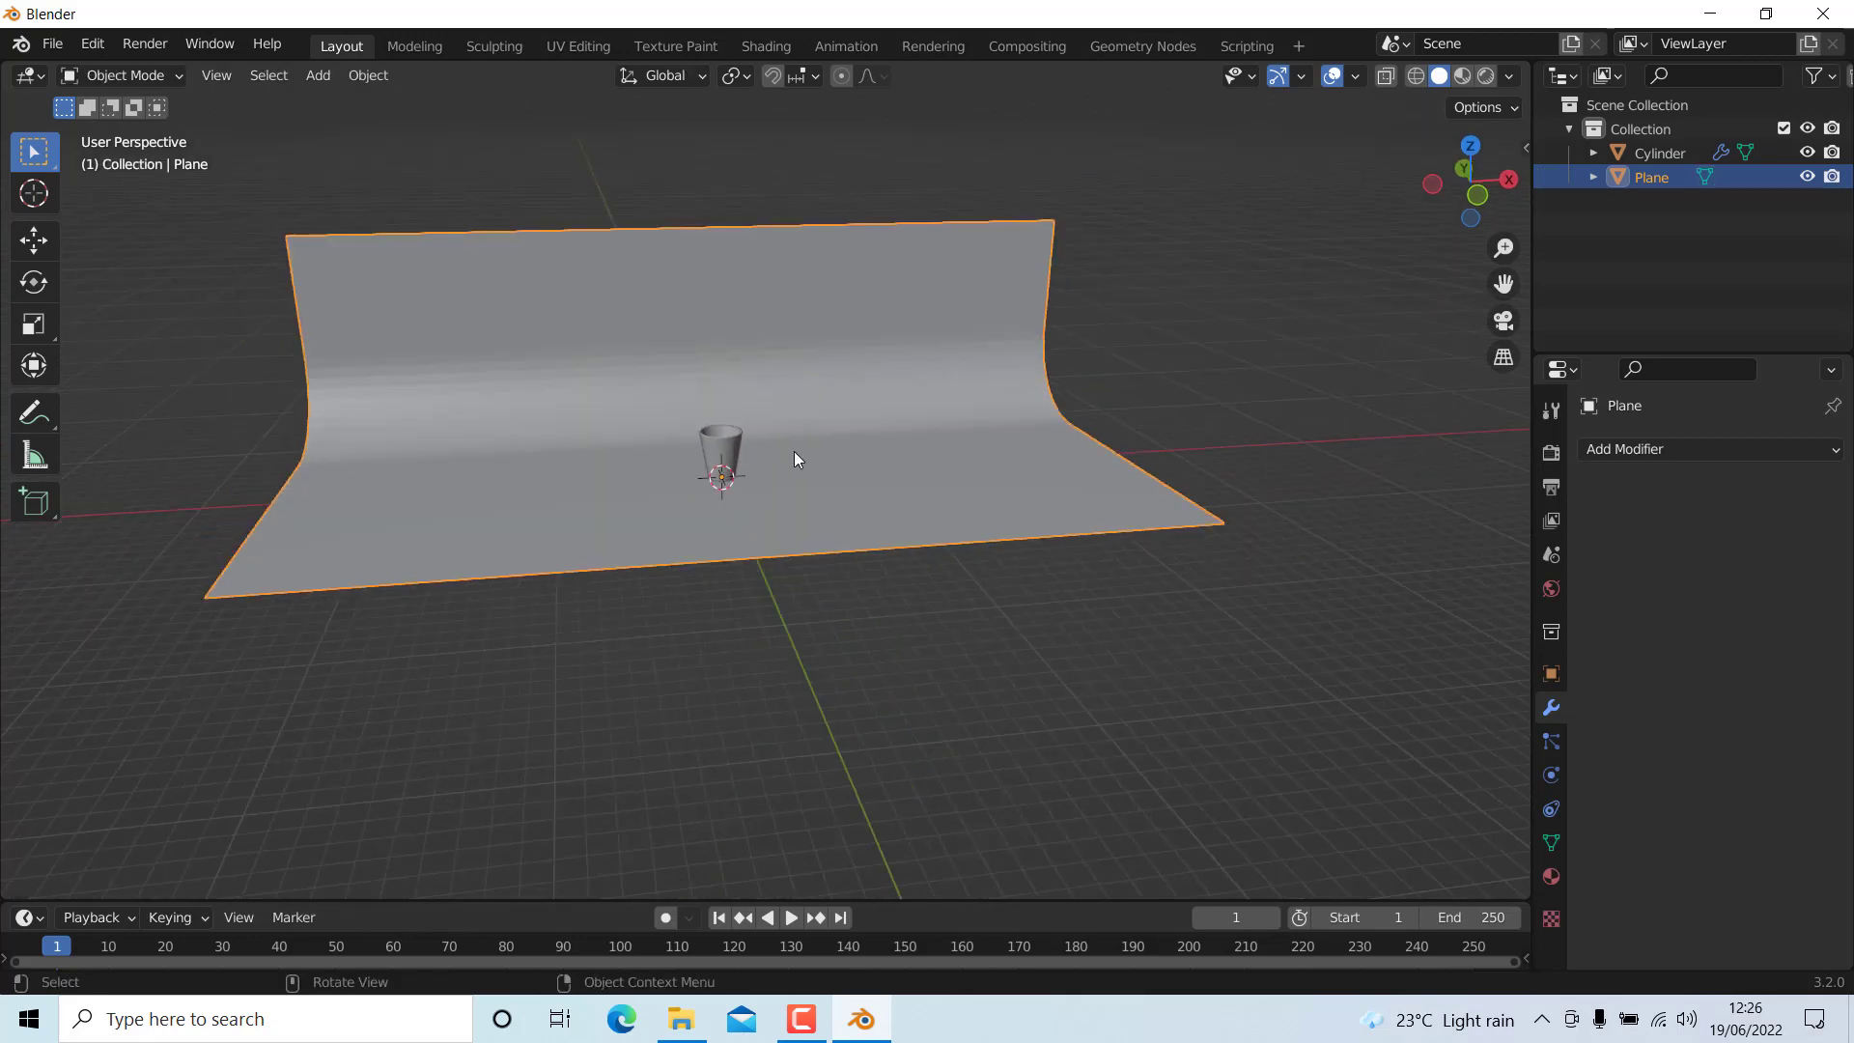
right_click(732, 334)
click(732, 334)
scroll(763, 405, up, 3)
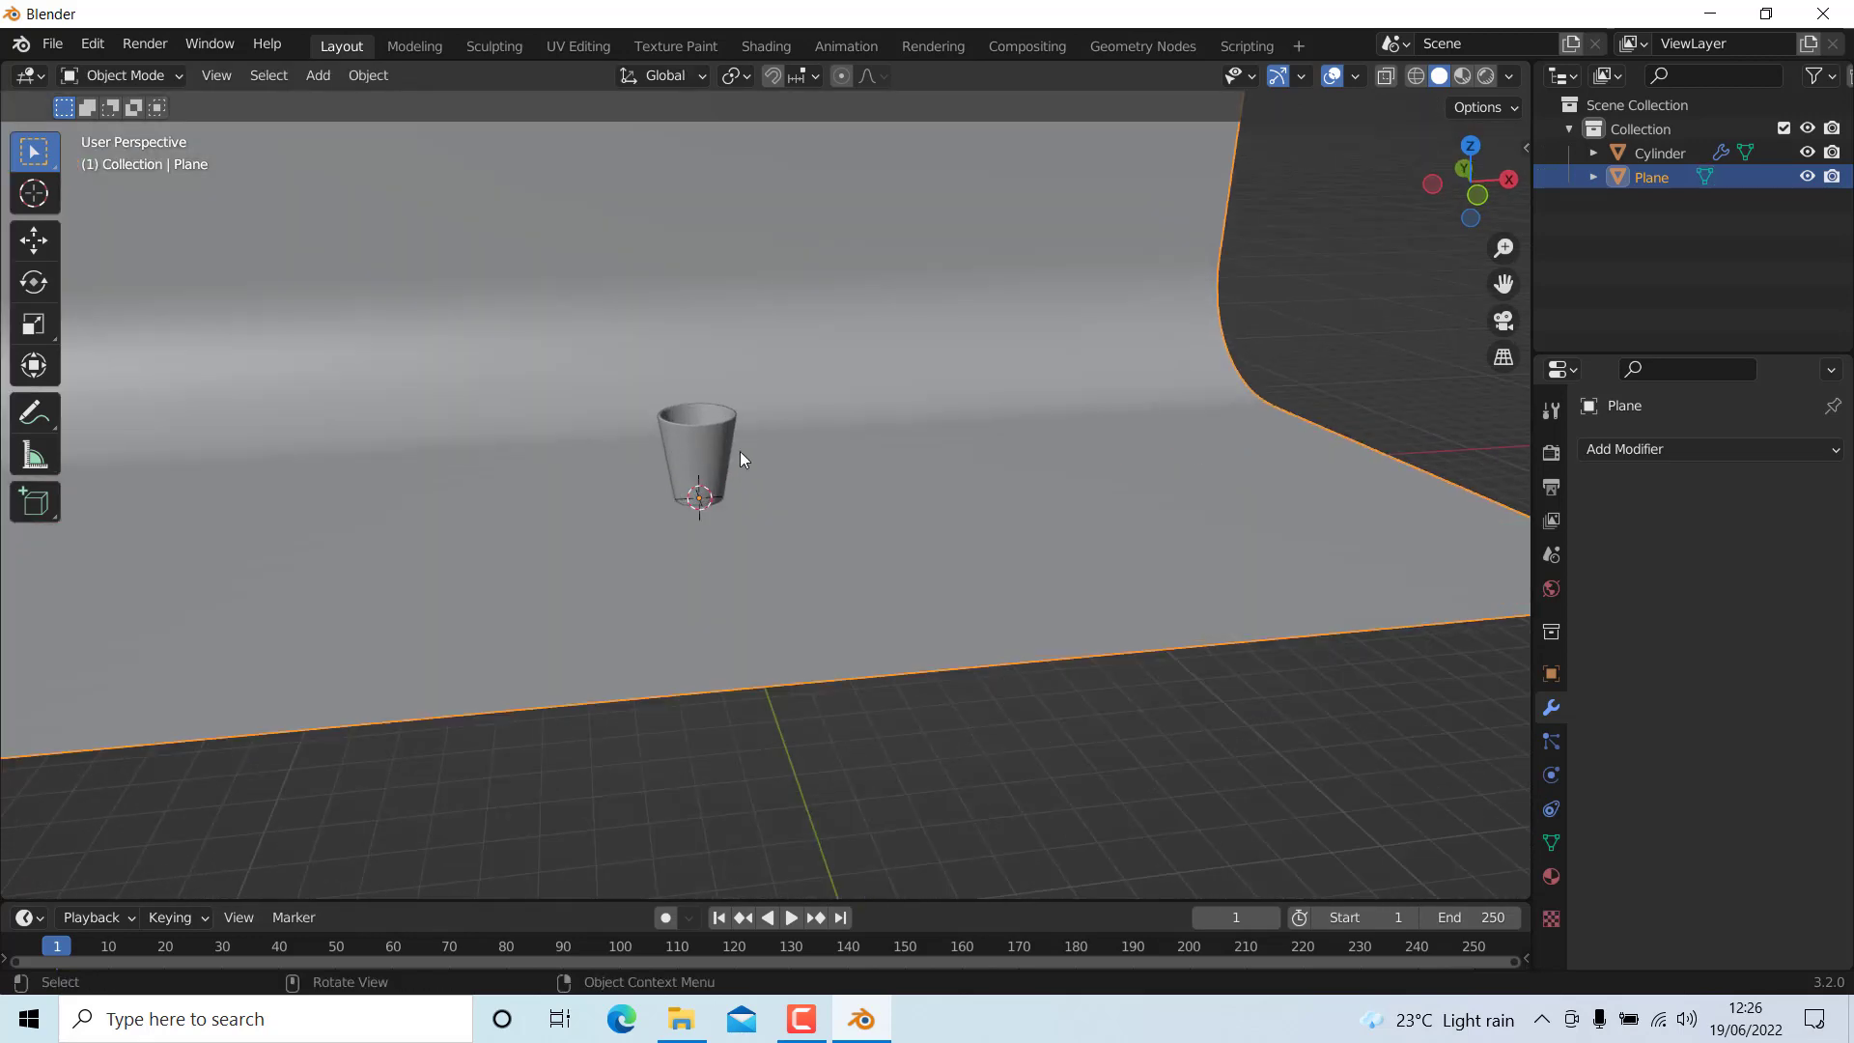
click(708, 446)
key(ctrl+2)
right_click(709, 446)
click(709, 446)
scroll(860, 581, down, 4)
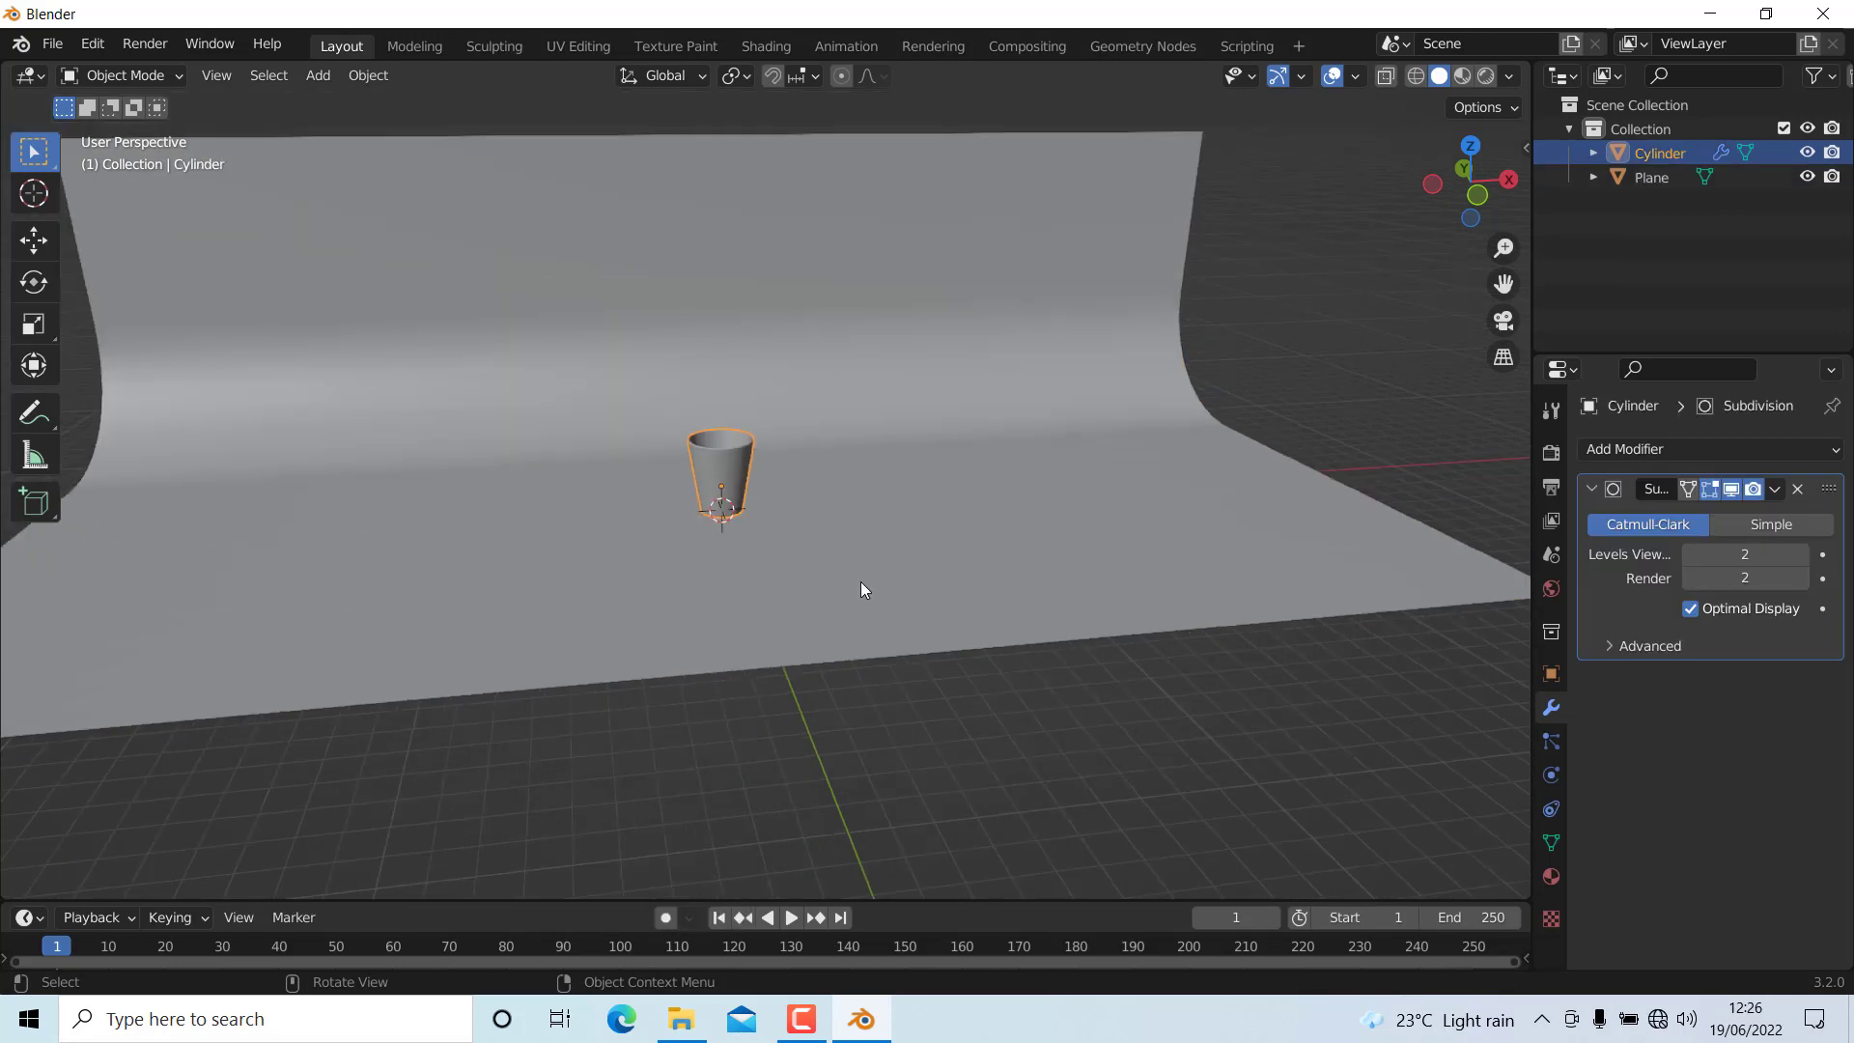
click(917, 640)
click(869, 490)
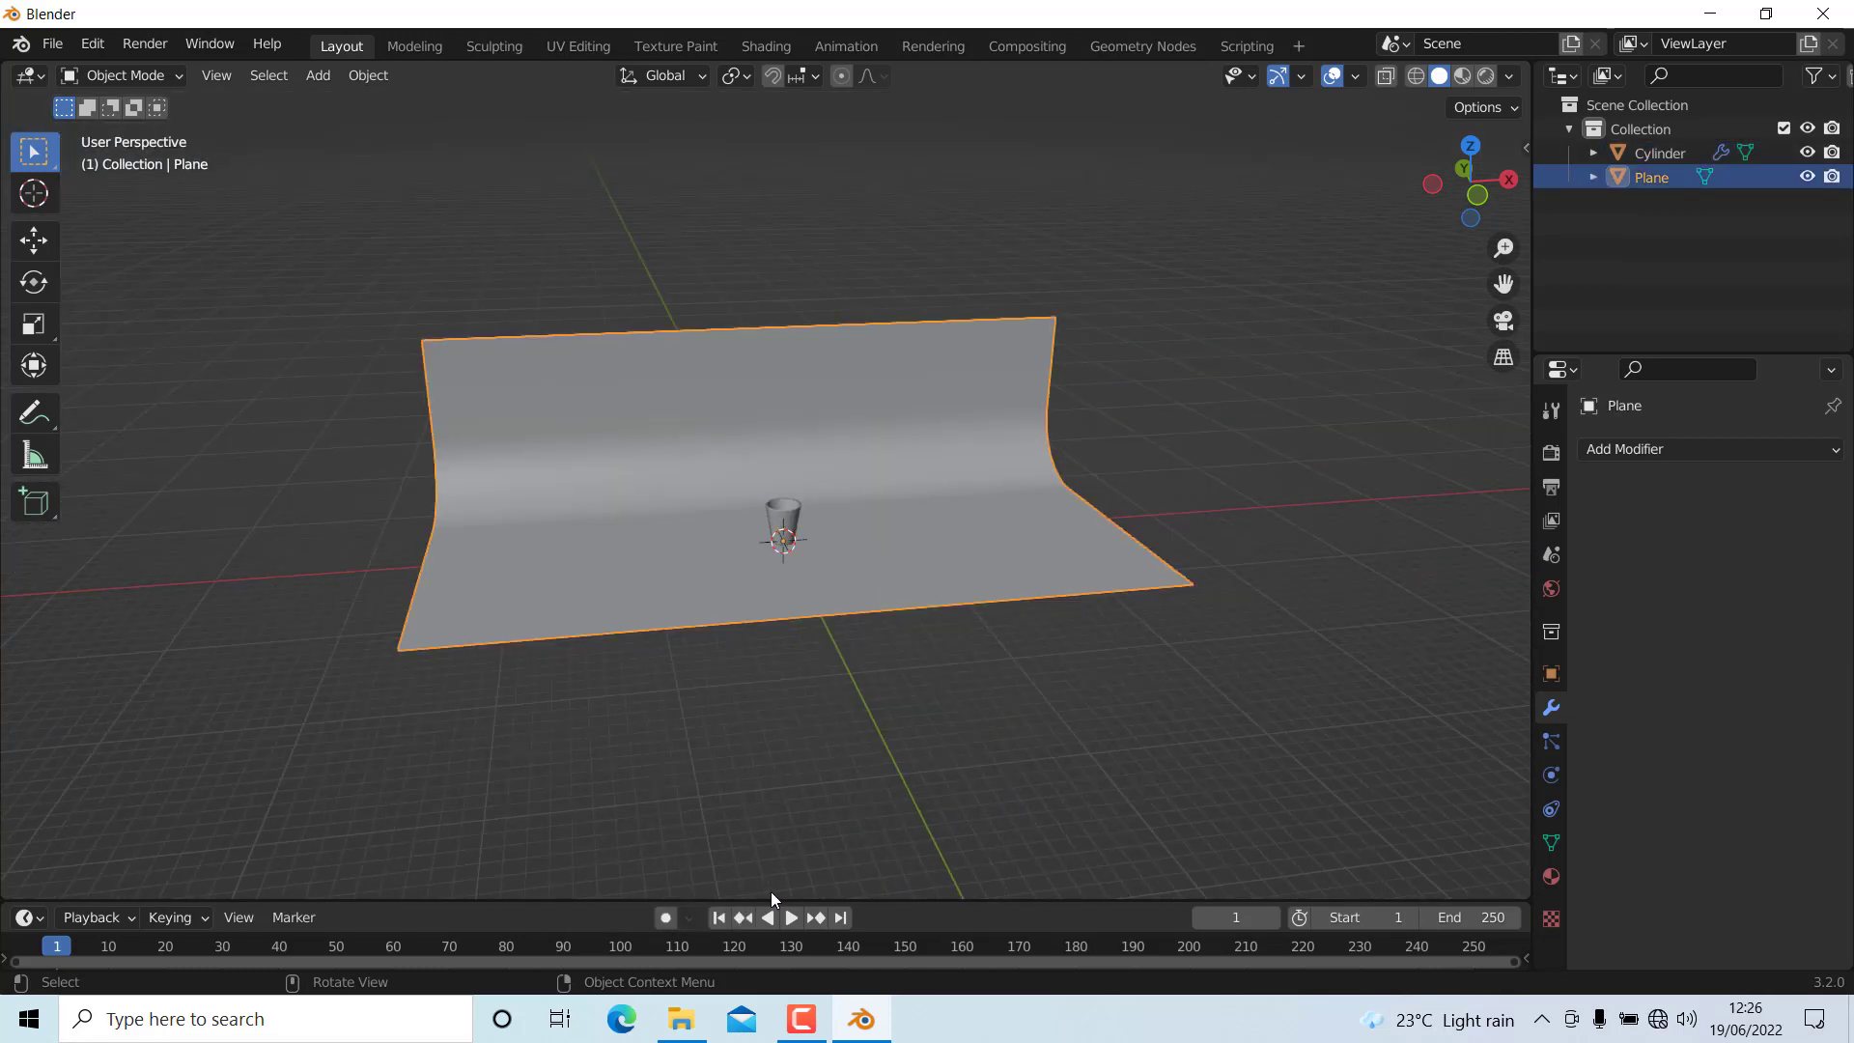
- Enlarge the bottom area and turn it into a Shader Editor
drag(771, 898, 803, 628)
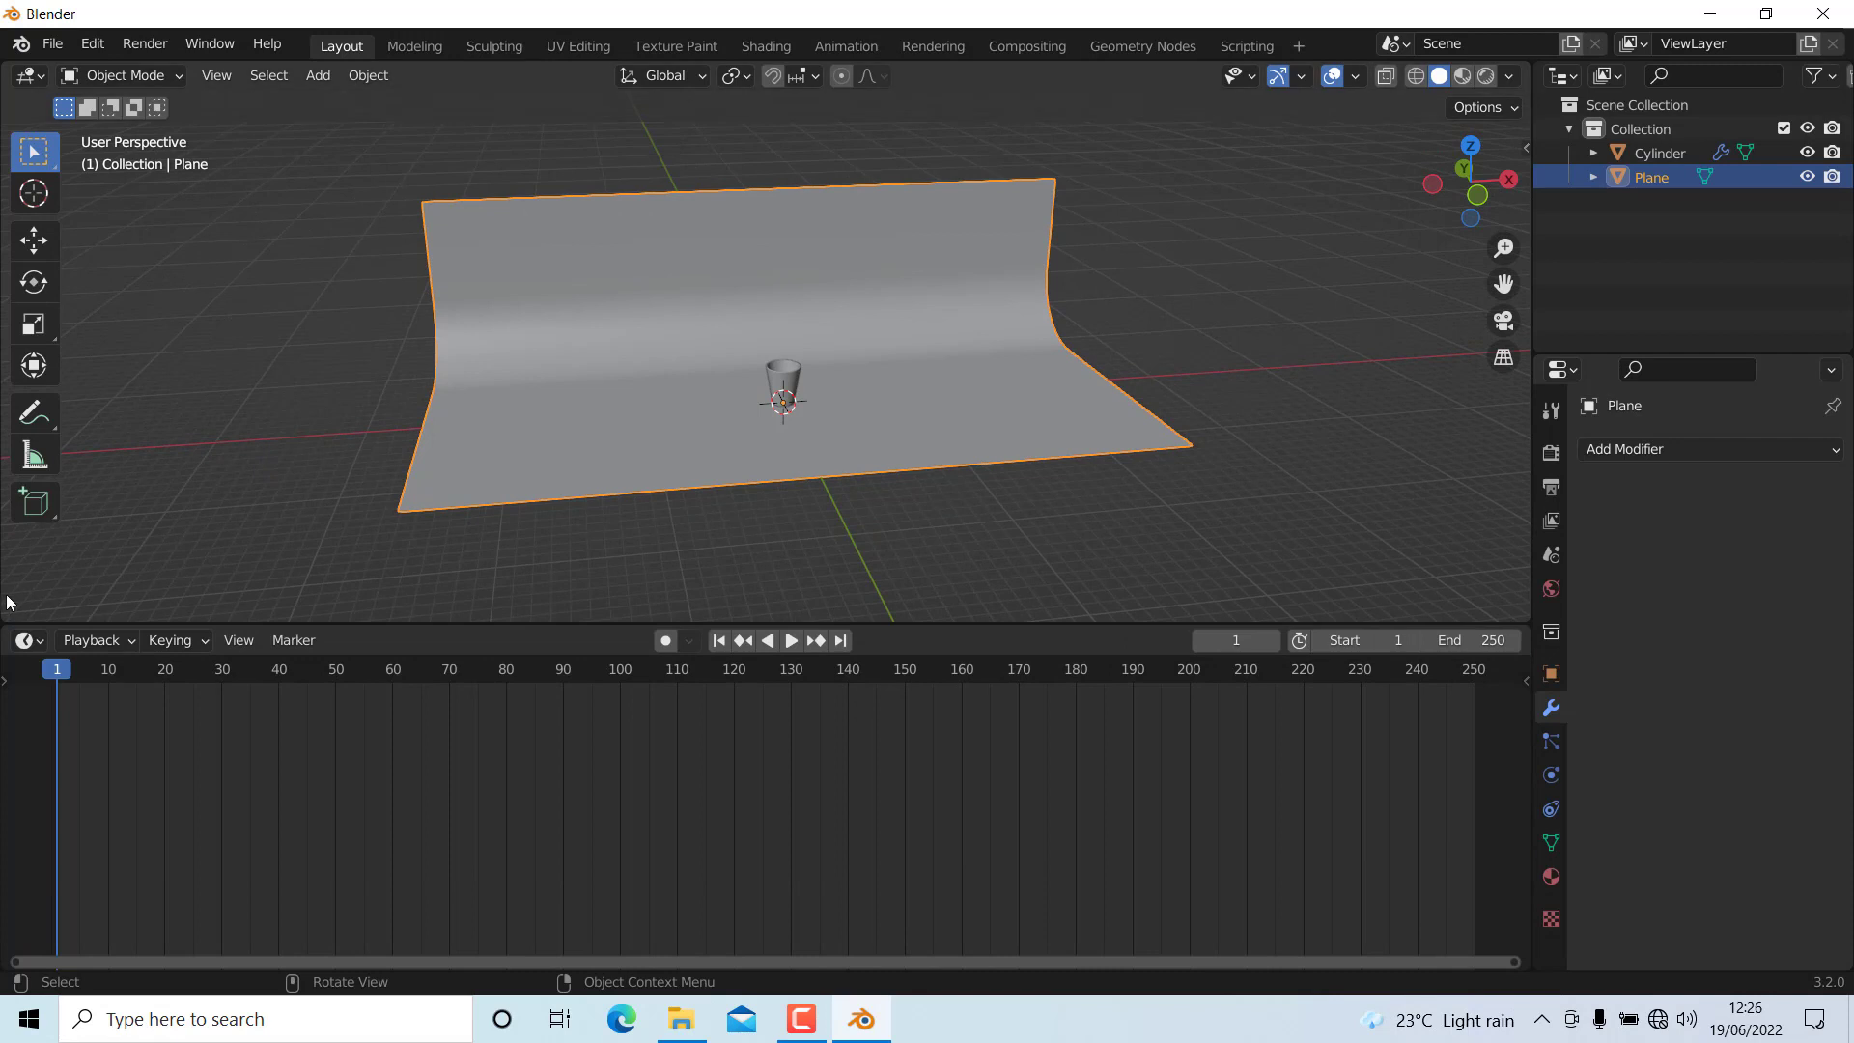
click(28, 640)
click(101, 857)
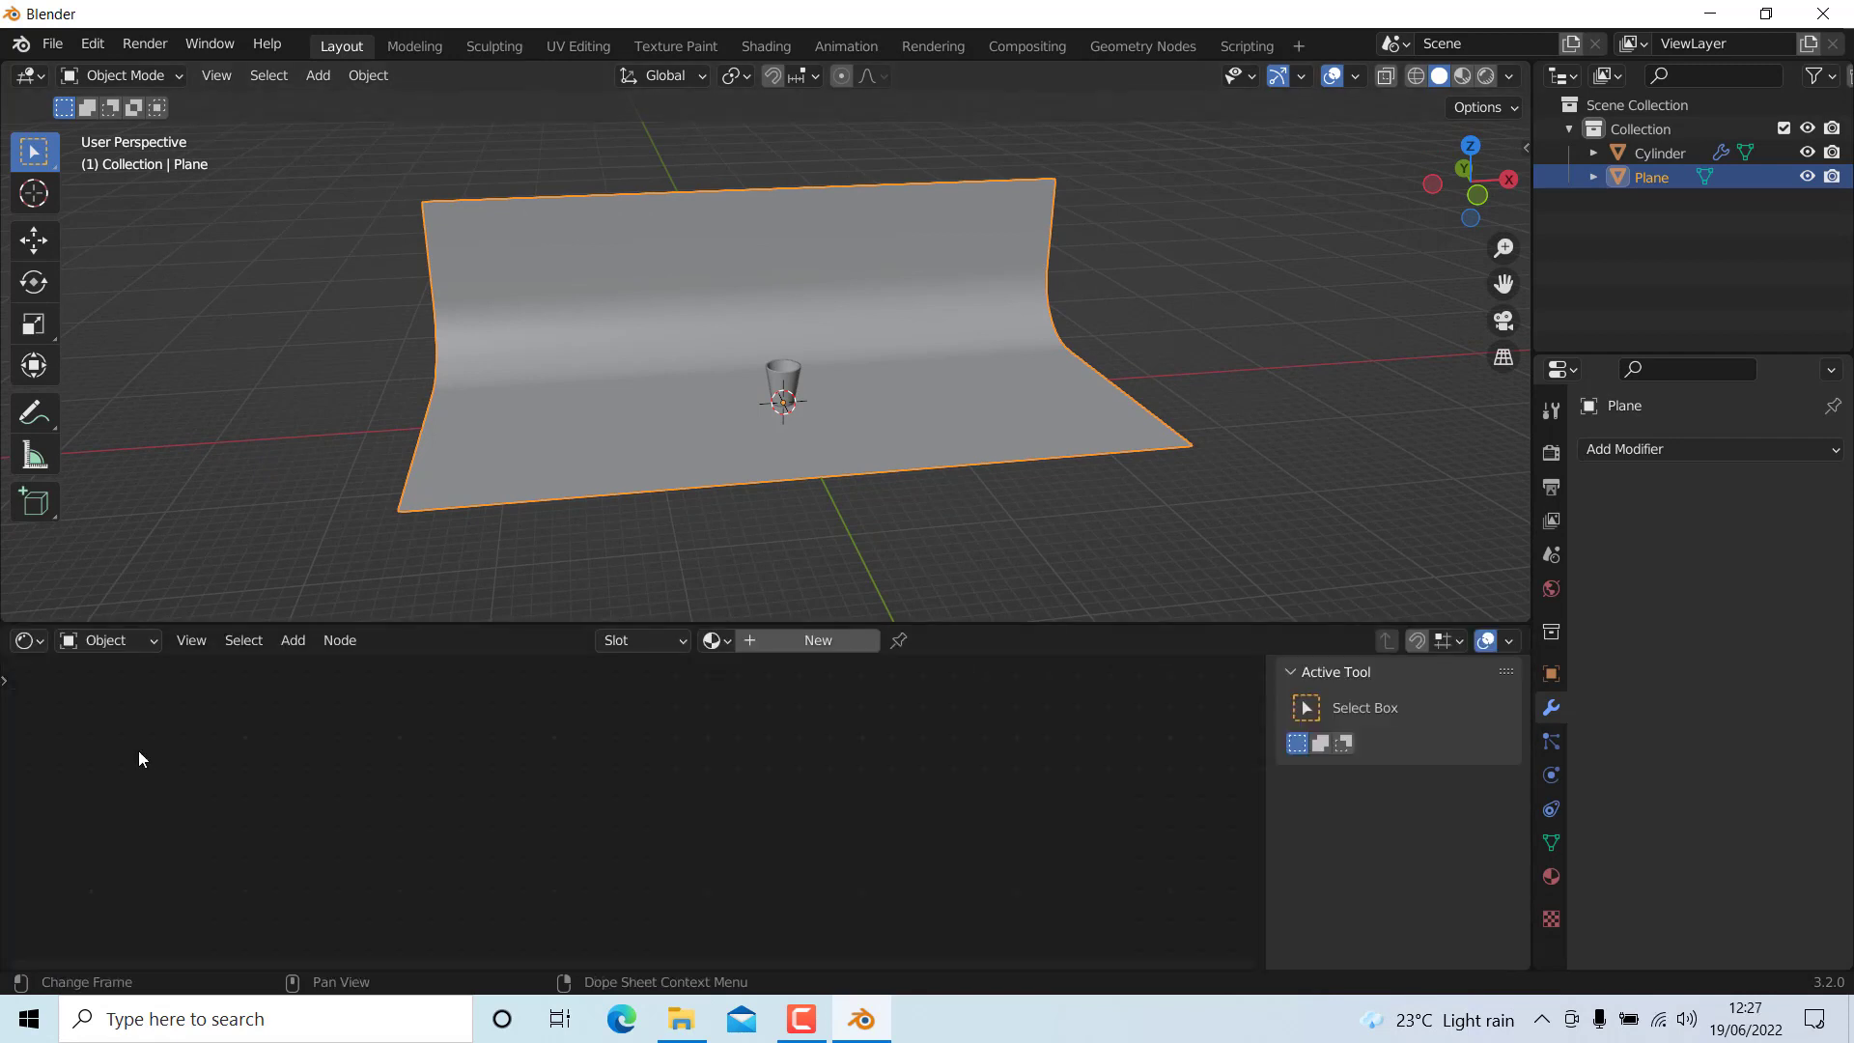
- Create Material.001 for the backdrop and Material.002 for the cup, and pull the cup's nodes apart
click(791, 633)
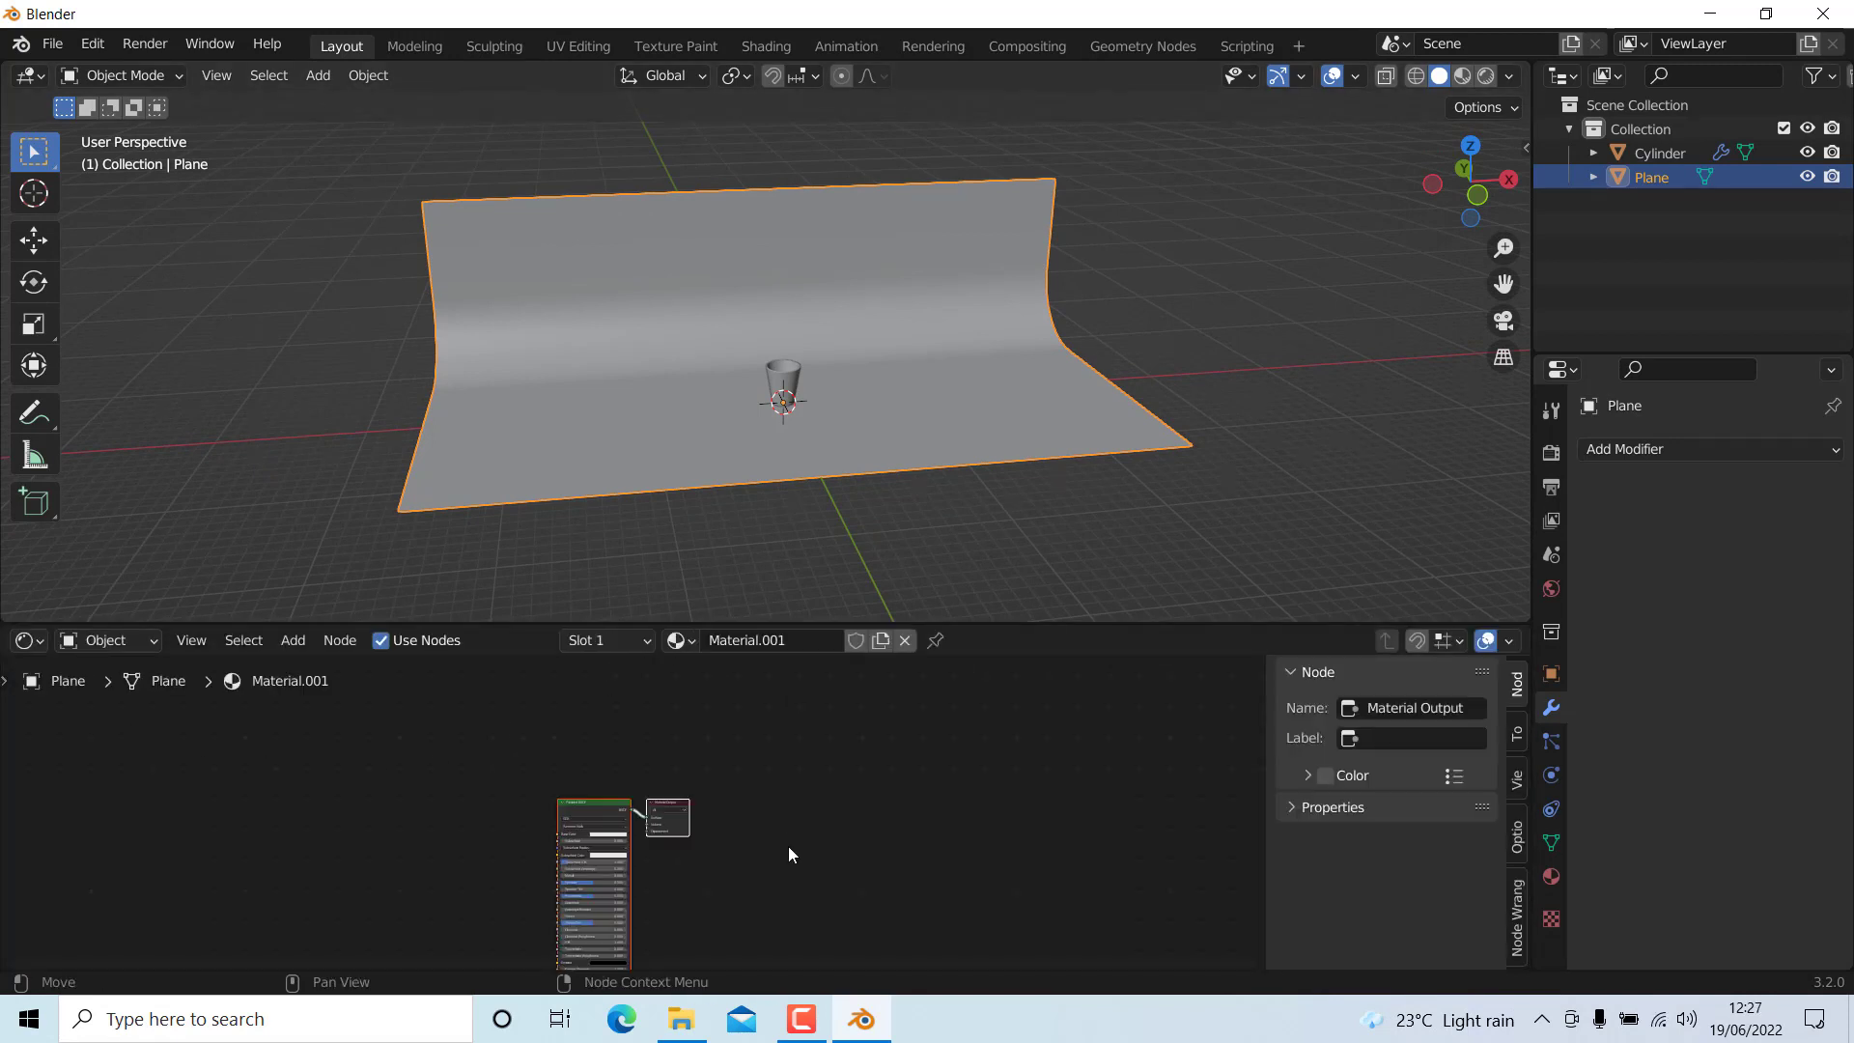
scroll(838, 441, up, 3)
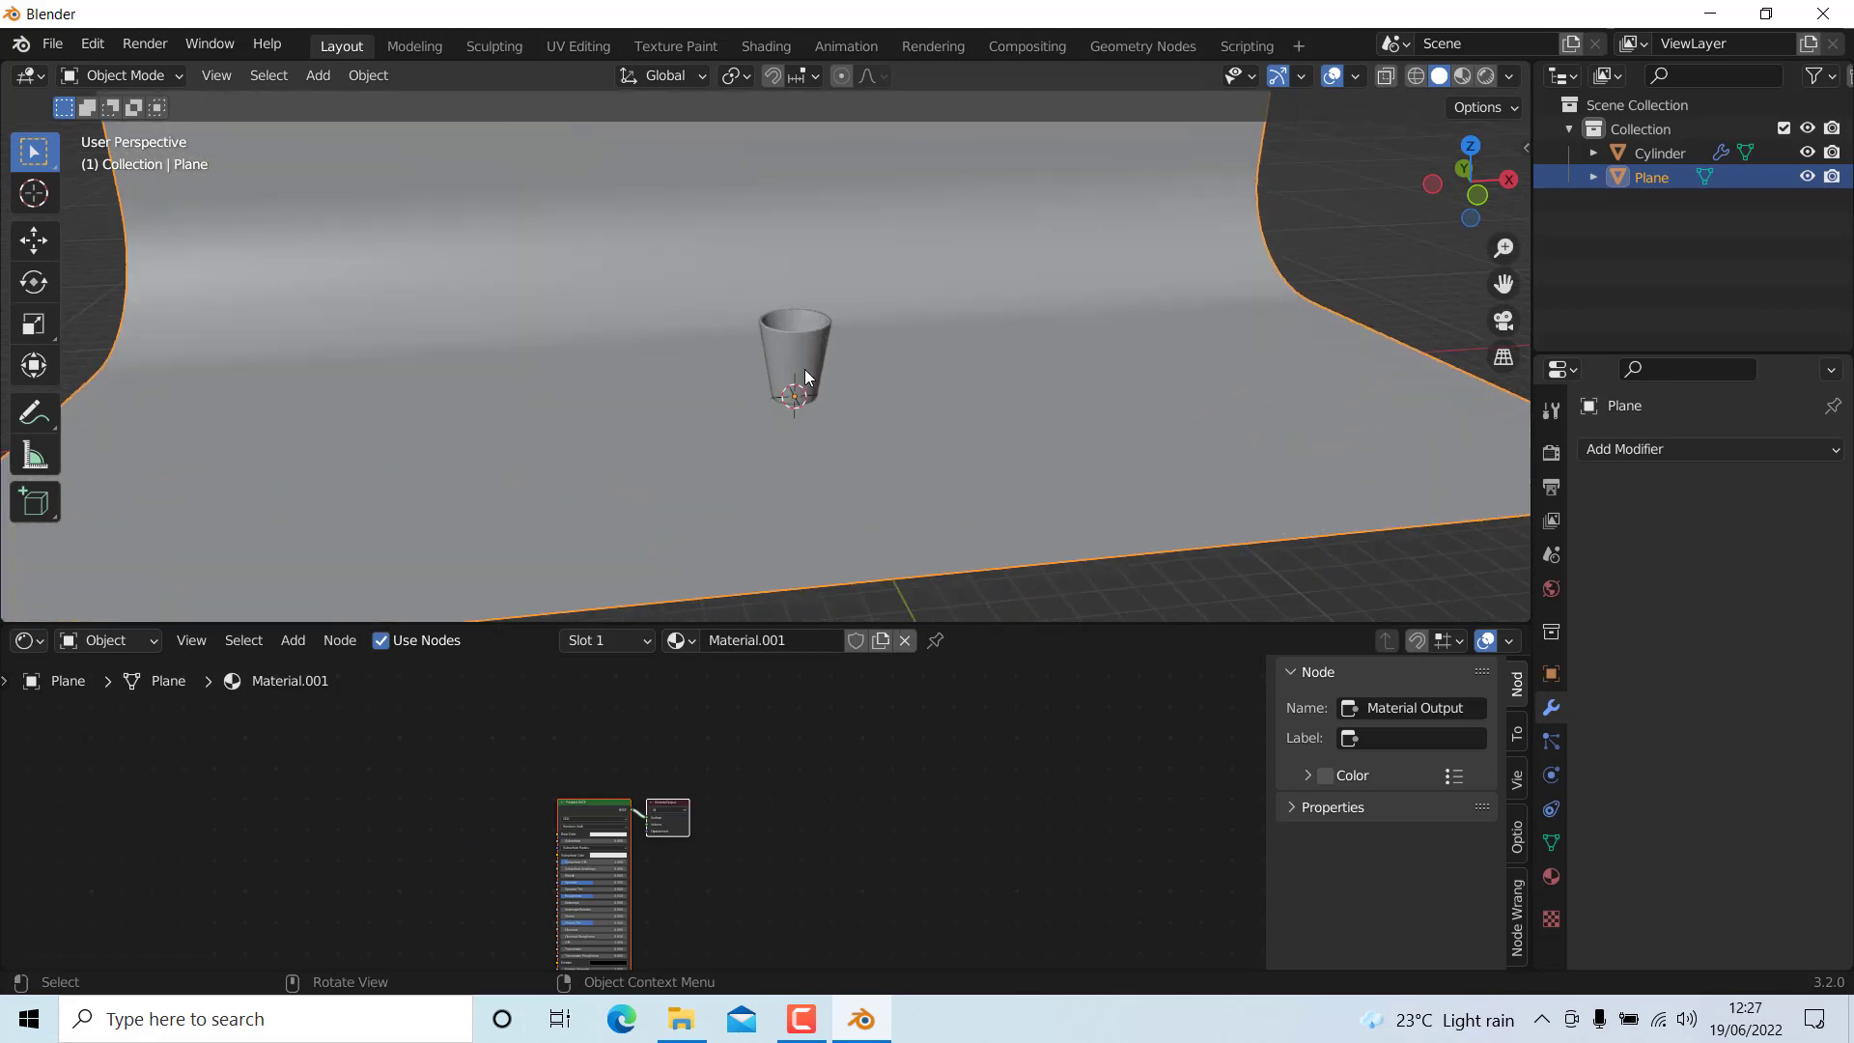
click(800, 371)
click(803, 641)
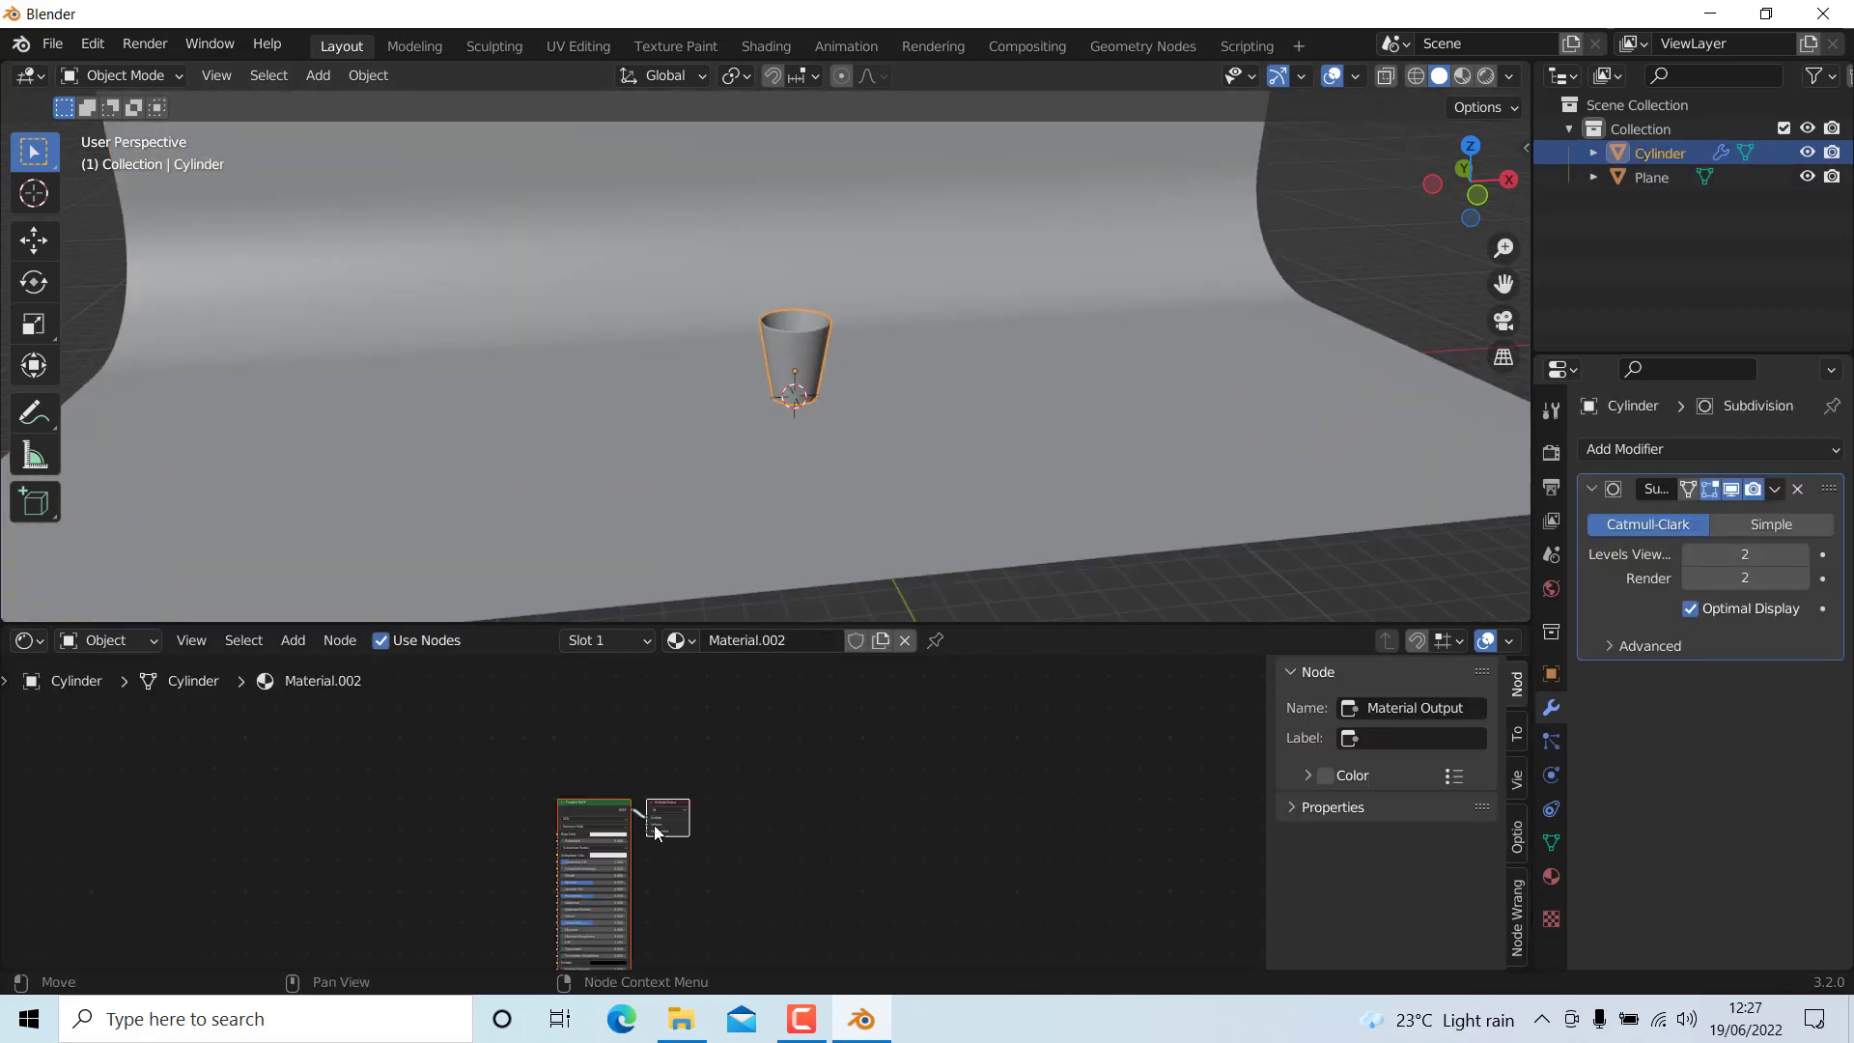
drag(673, 812, 835, 787)
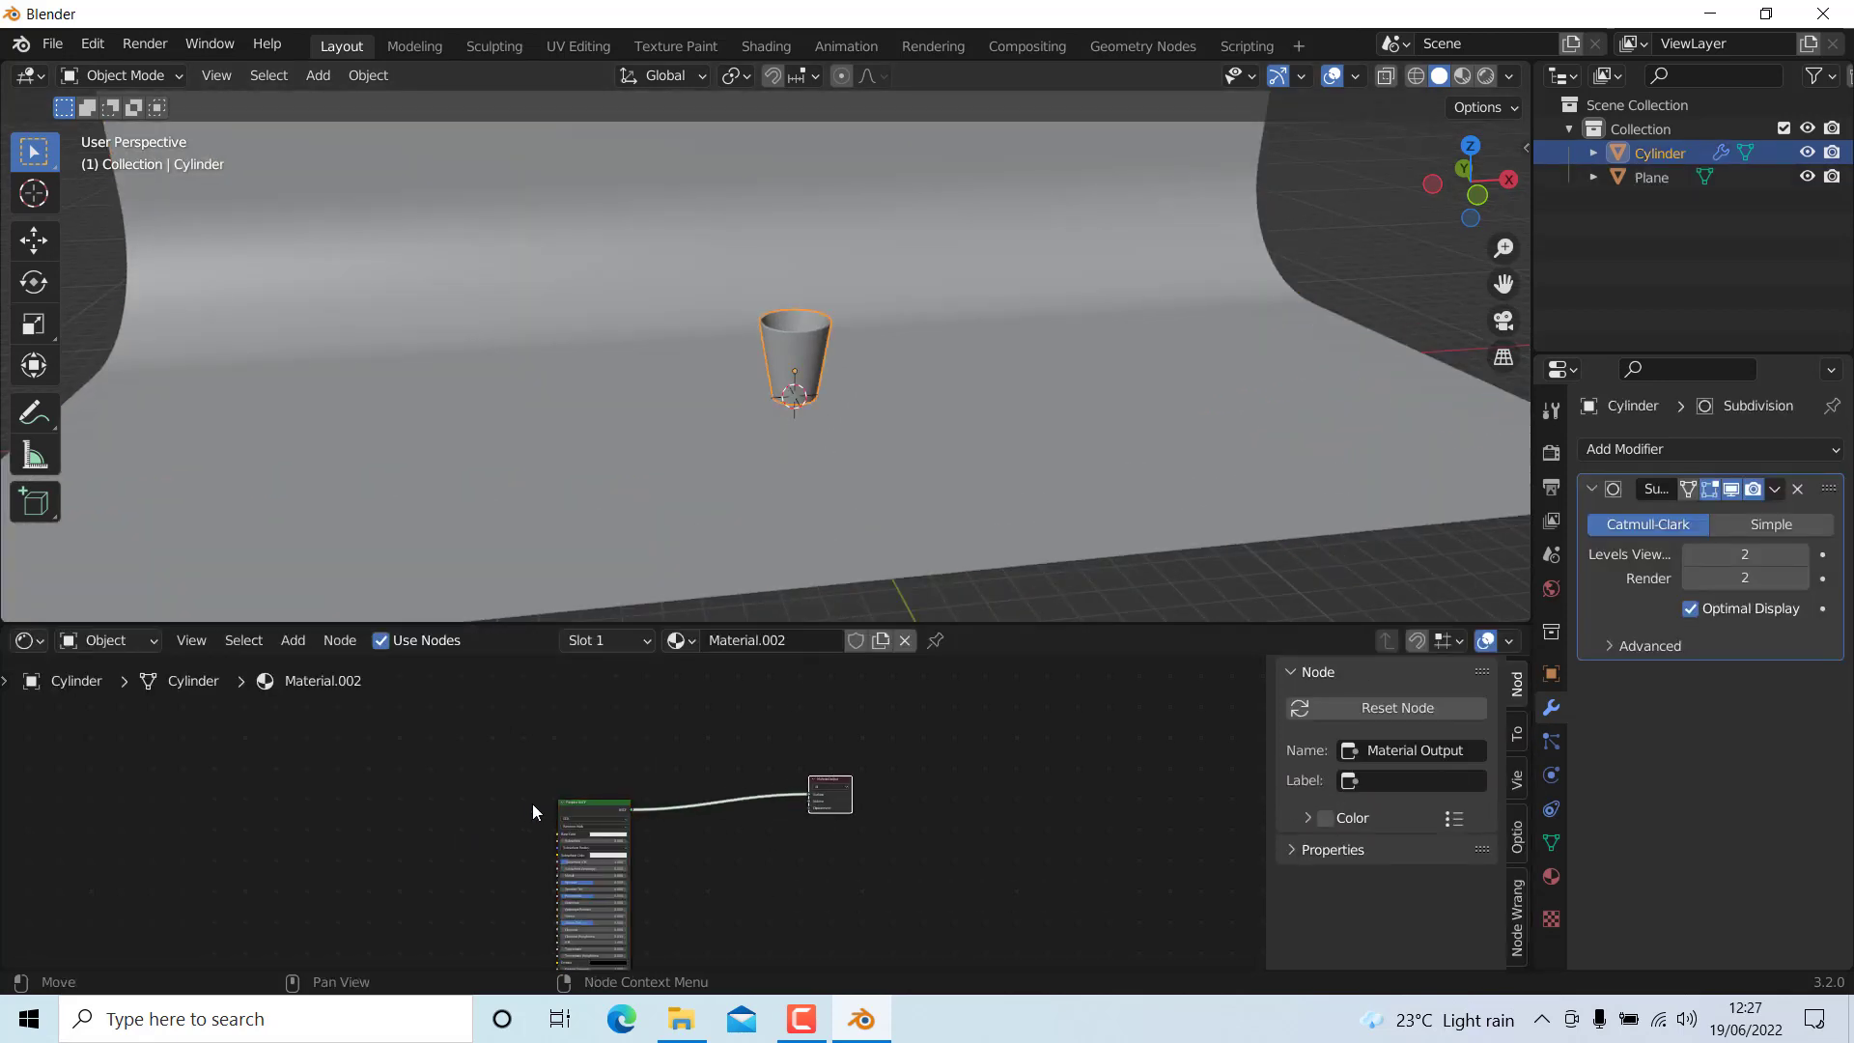
drag(599, 807, 639, 749)
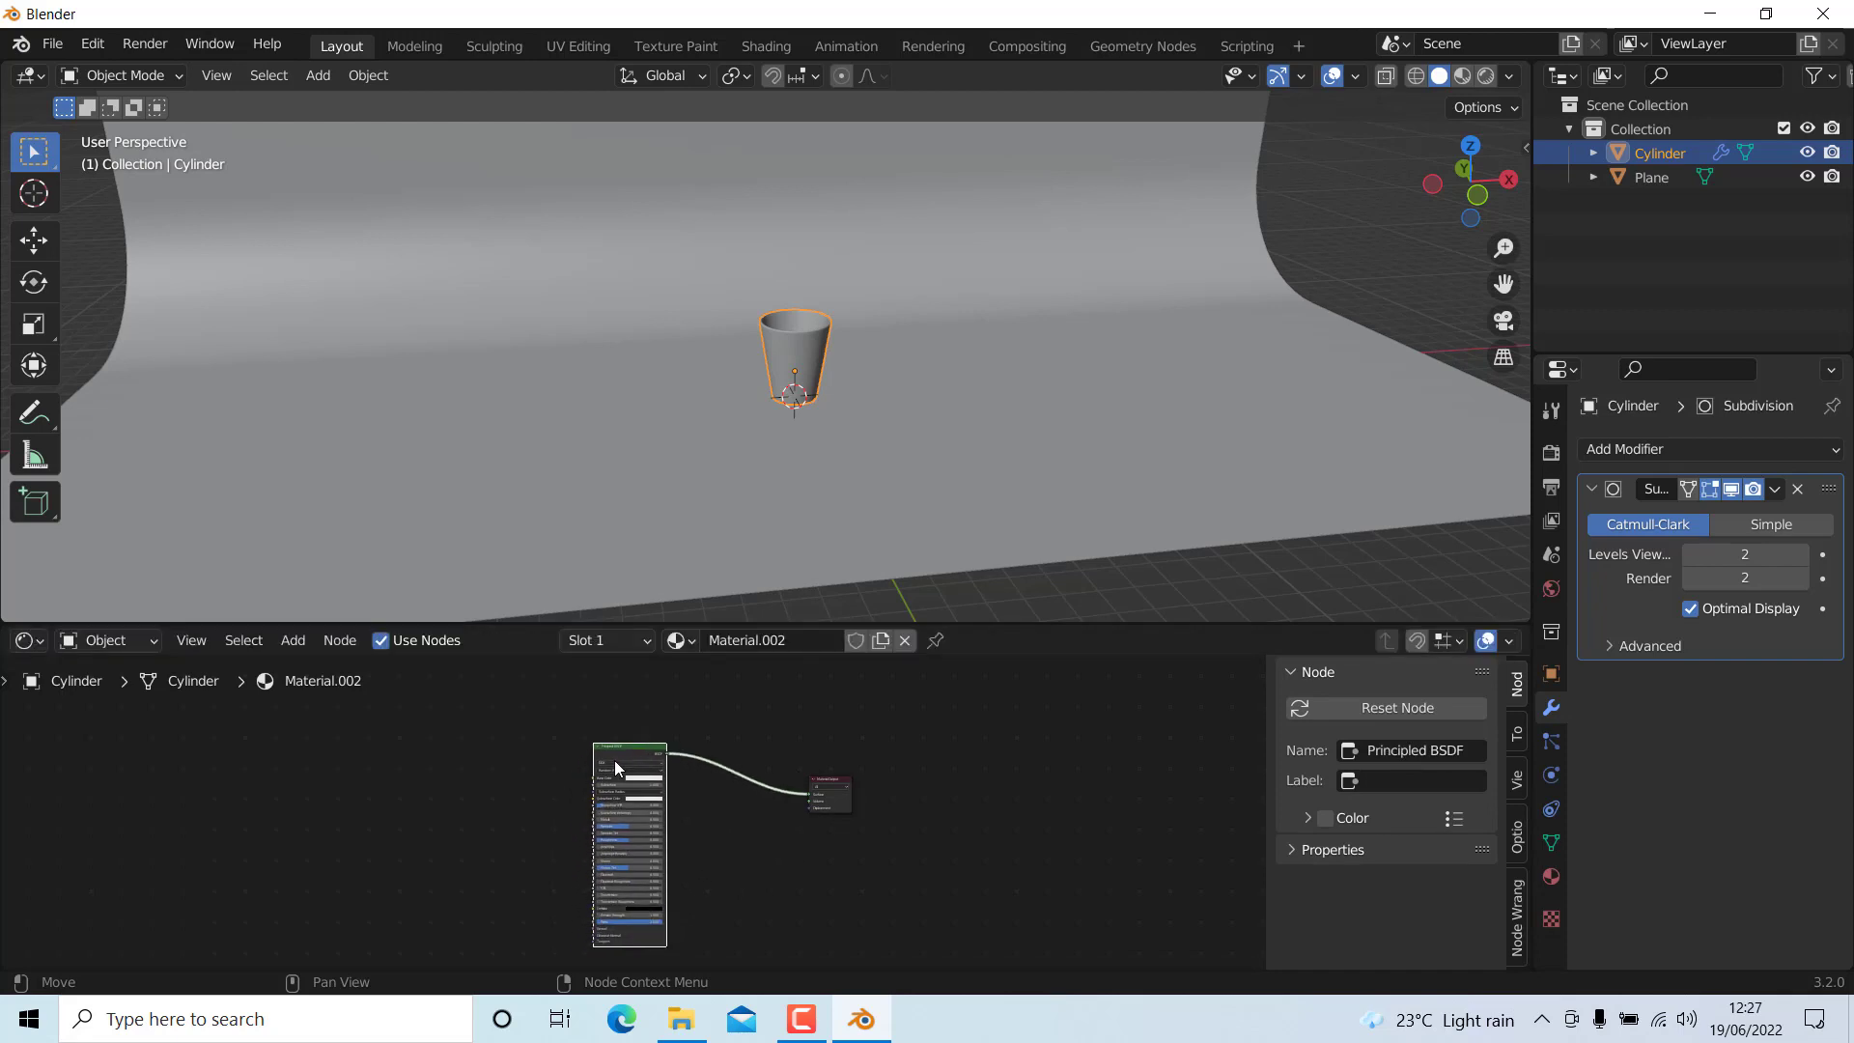
- Delete the Principled BSDF node and add a Glass BSDF node in its place
key(x)
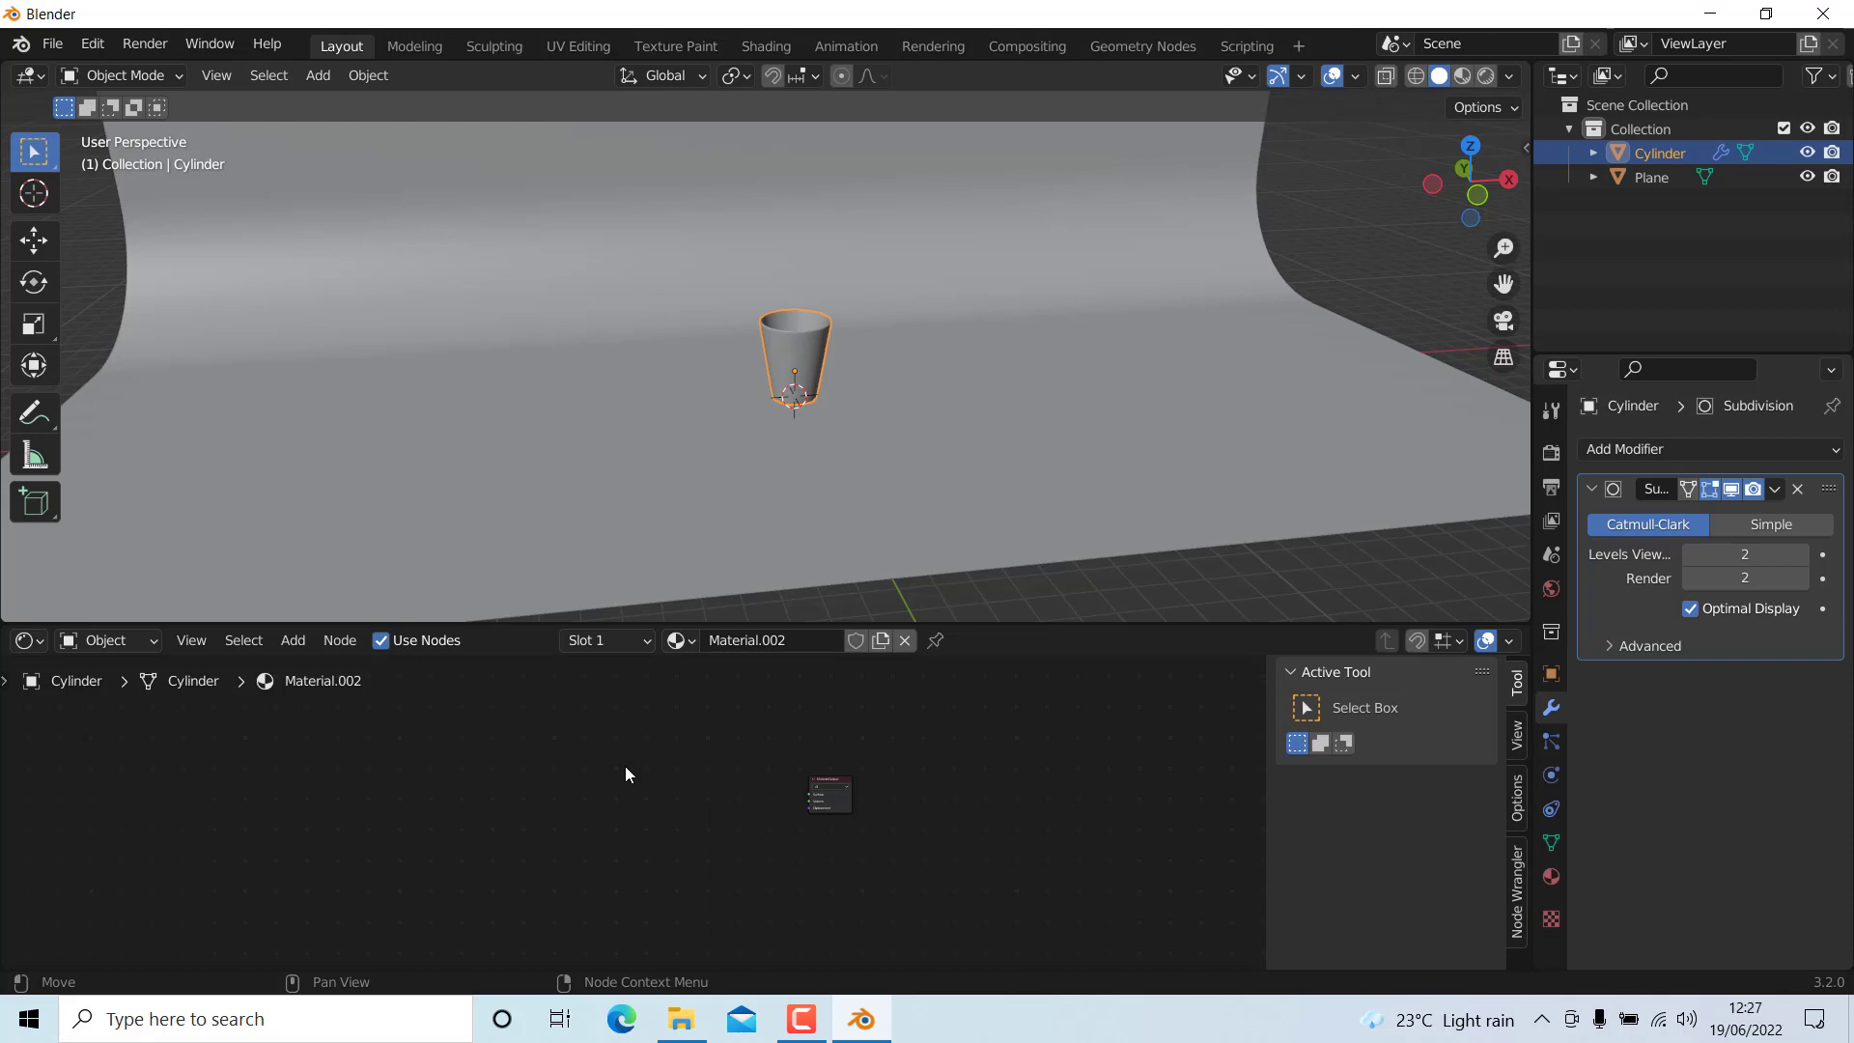
key(shift+a)
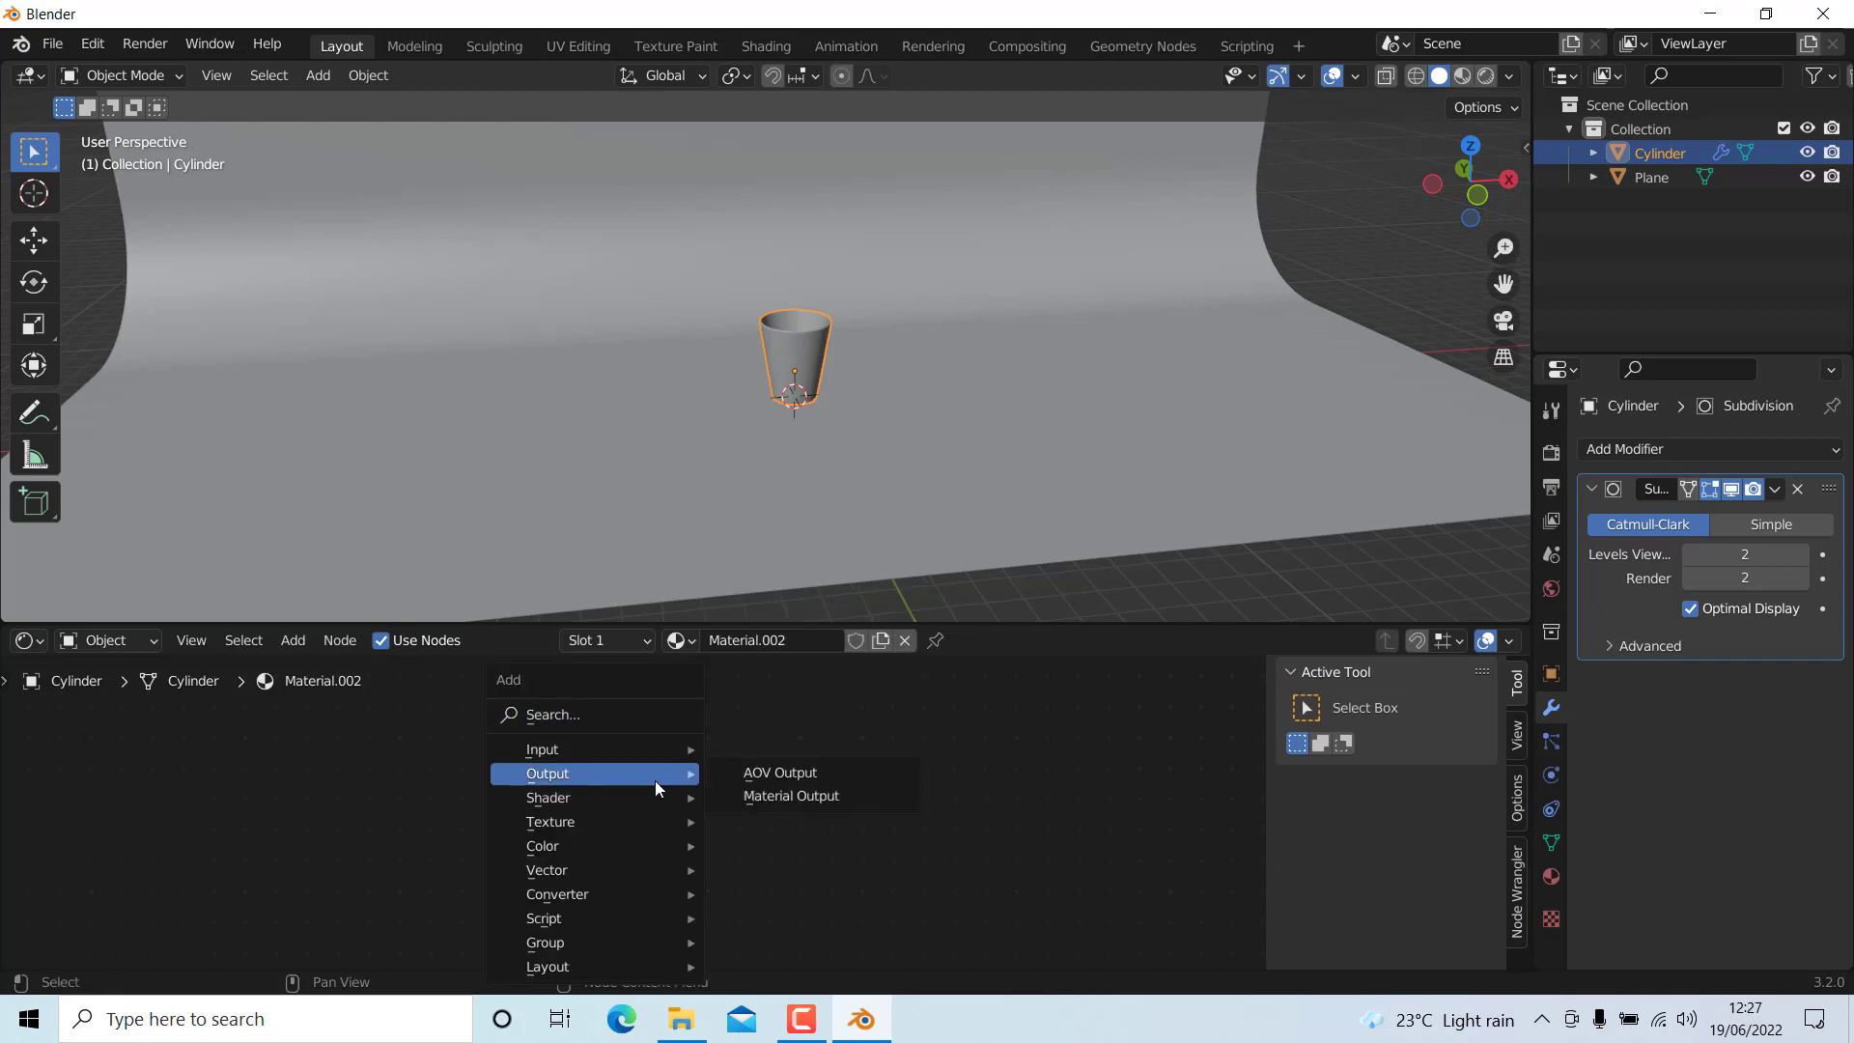
mouse_move(655, 796)
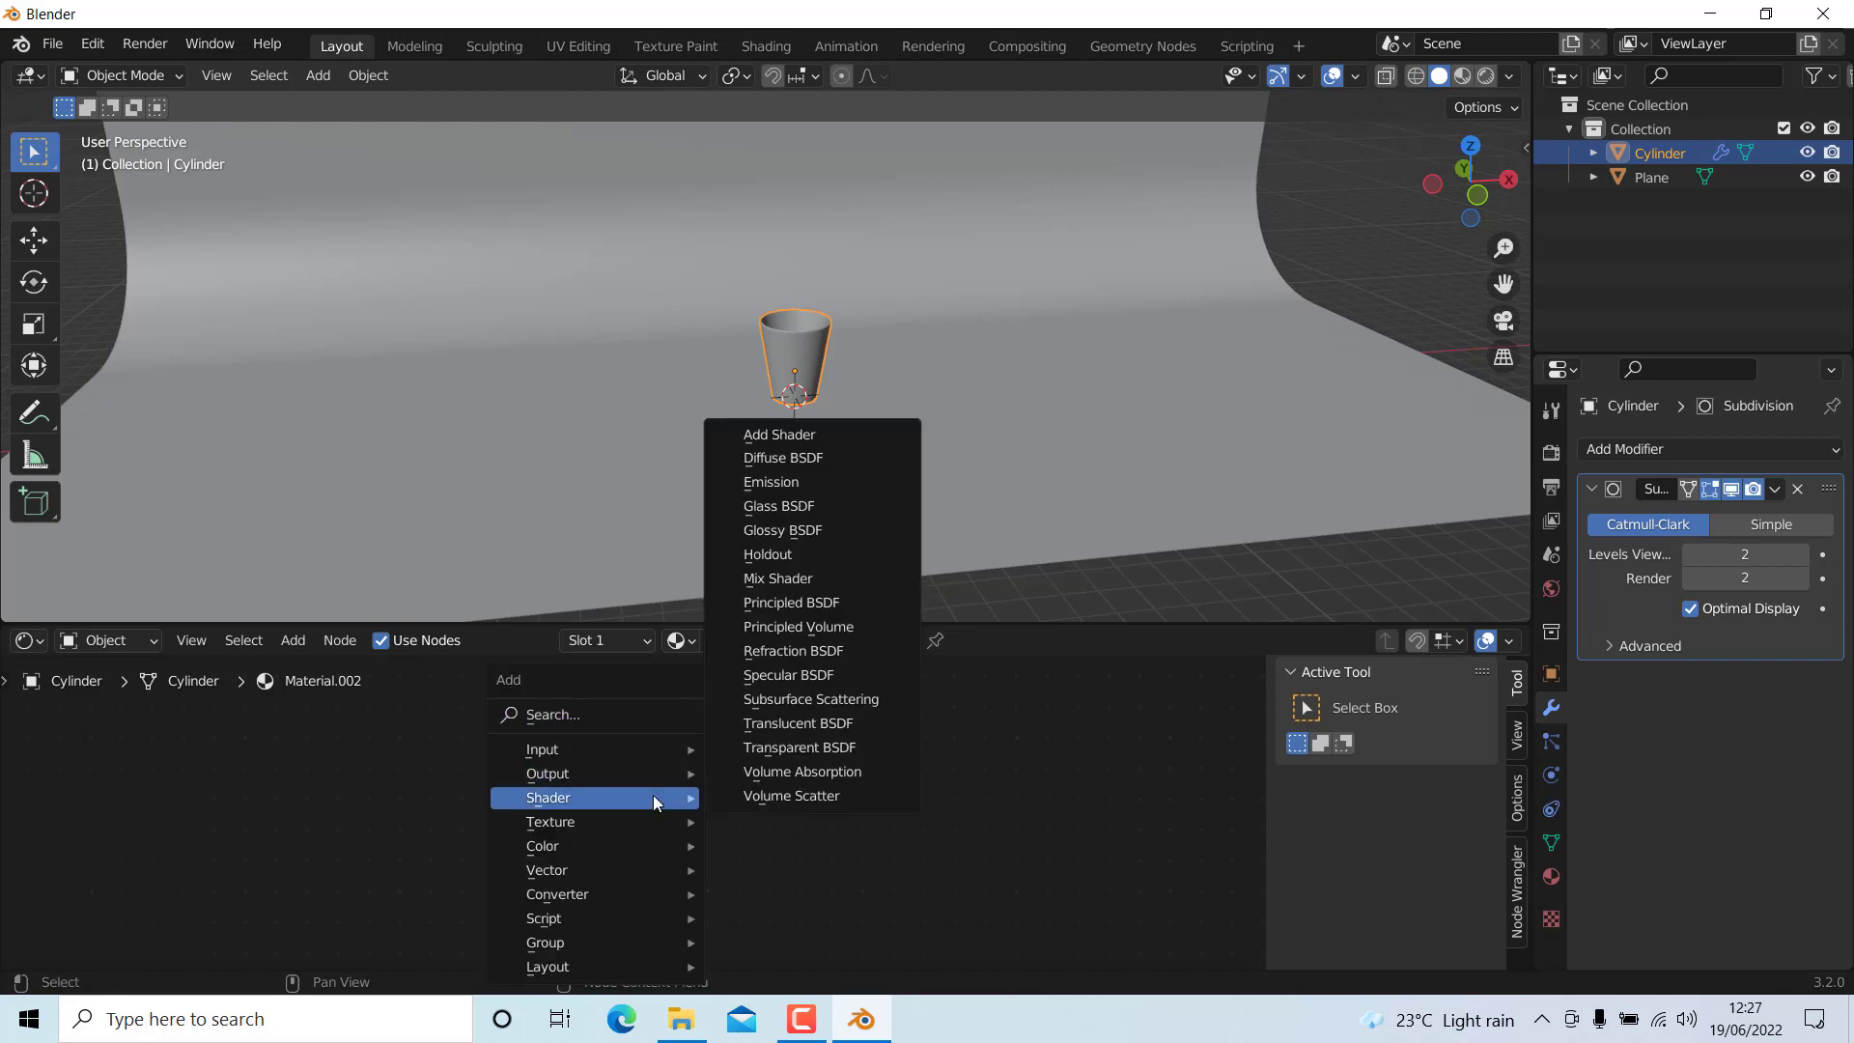
click(836, 508)
click(703, 808)
- Connect the Glass BSDF output to the Material Output's Surface input
scroll(734, 812, up, 4)
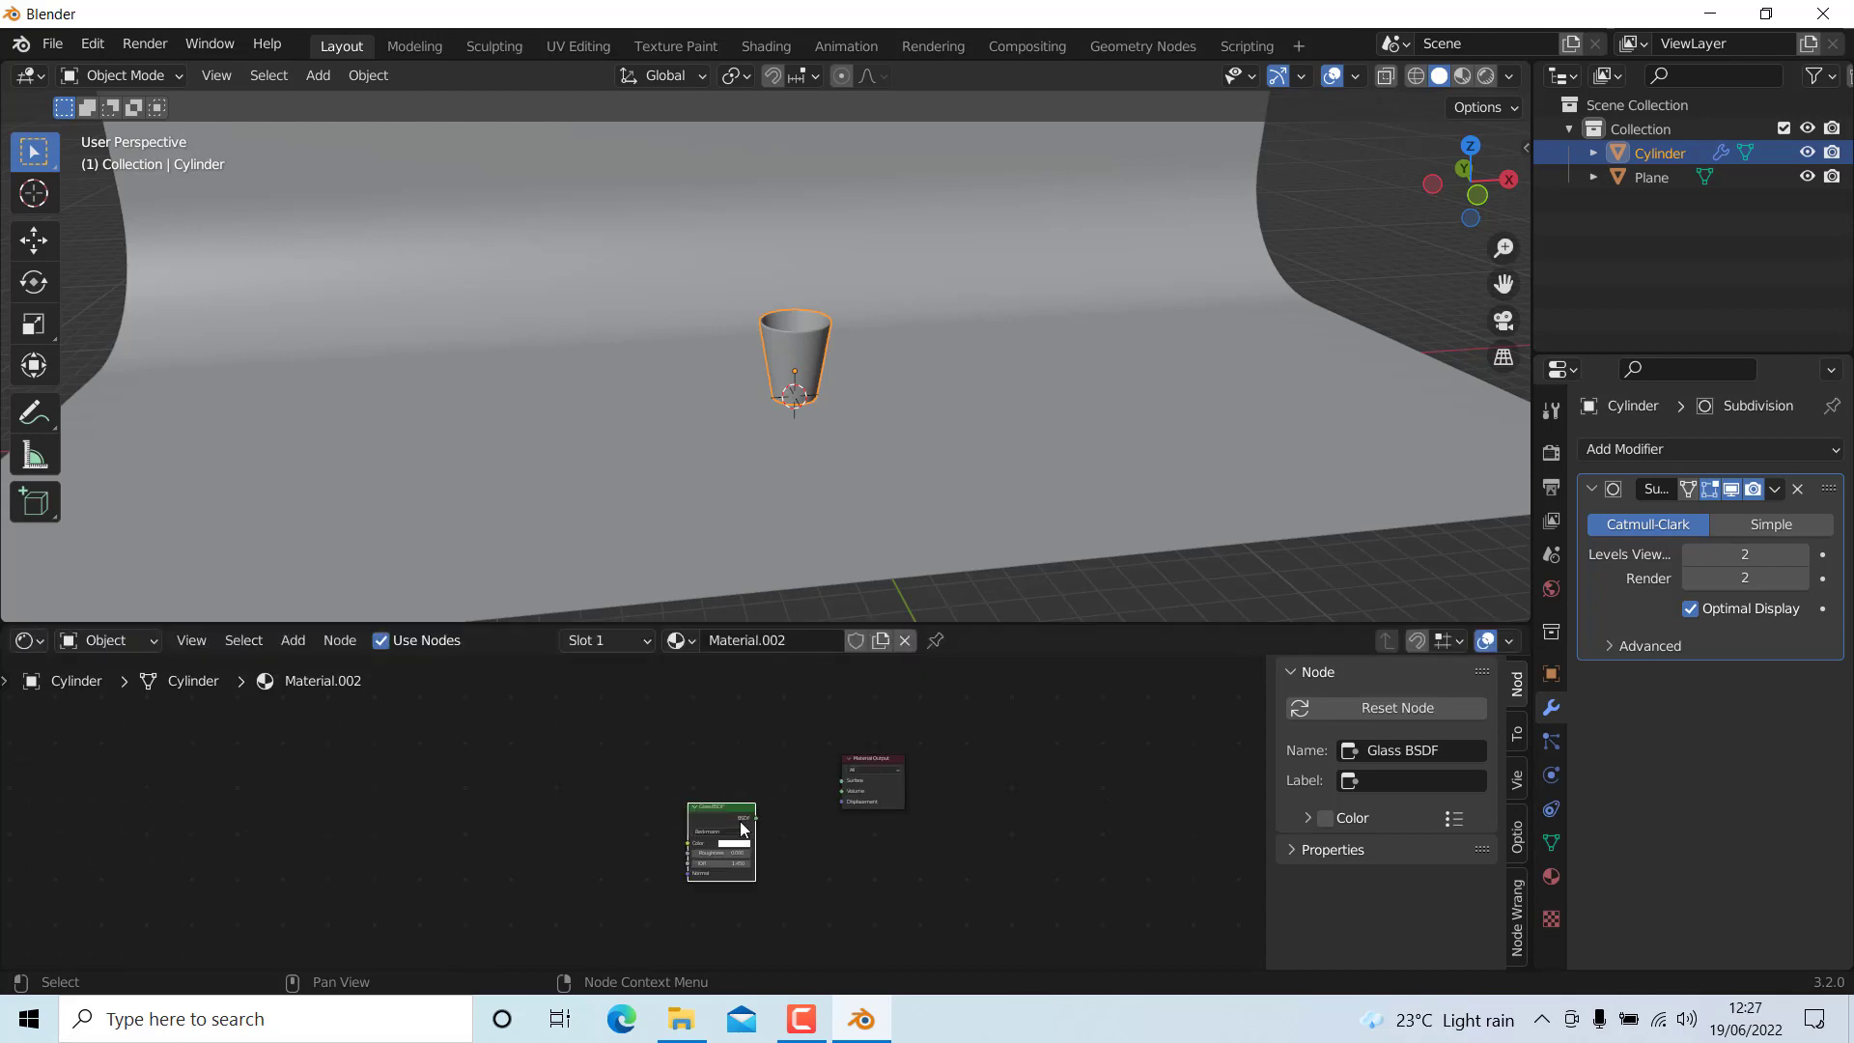
drag(762, 819, 909, 755)
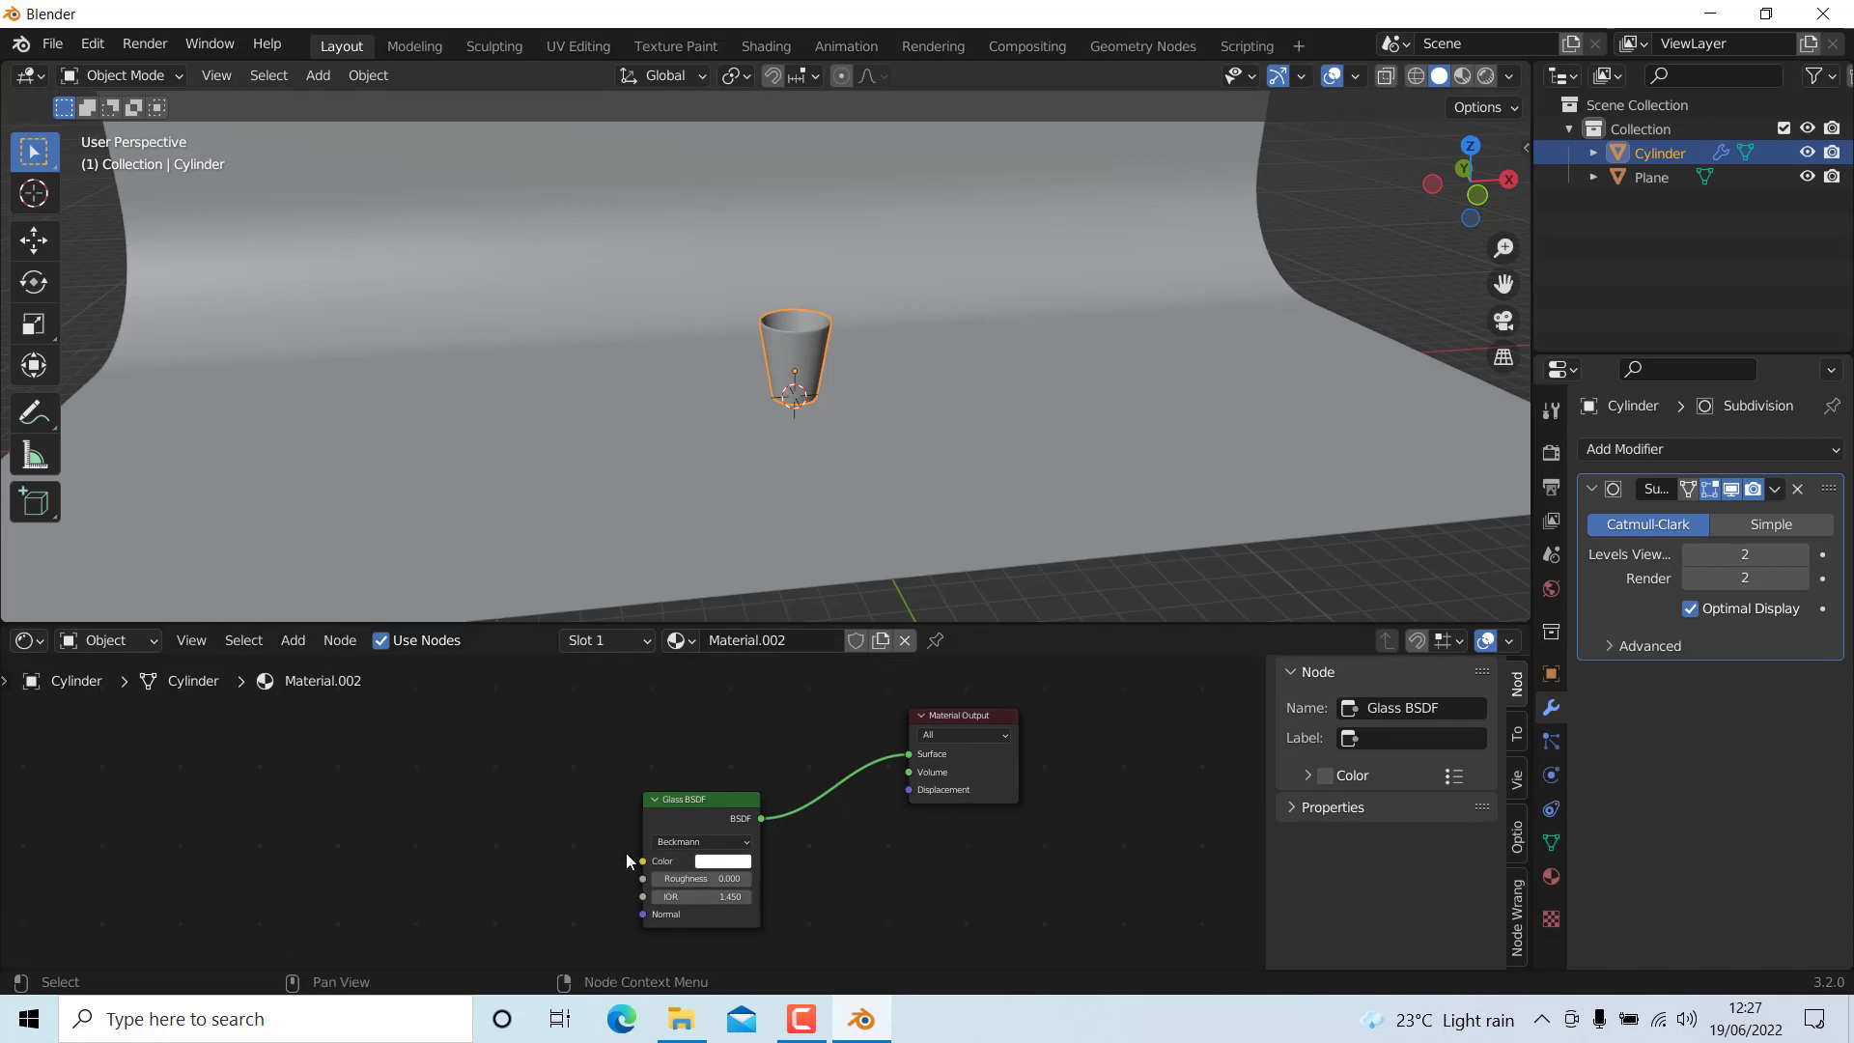
scroll(808, 420, down, 5)
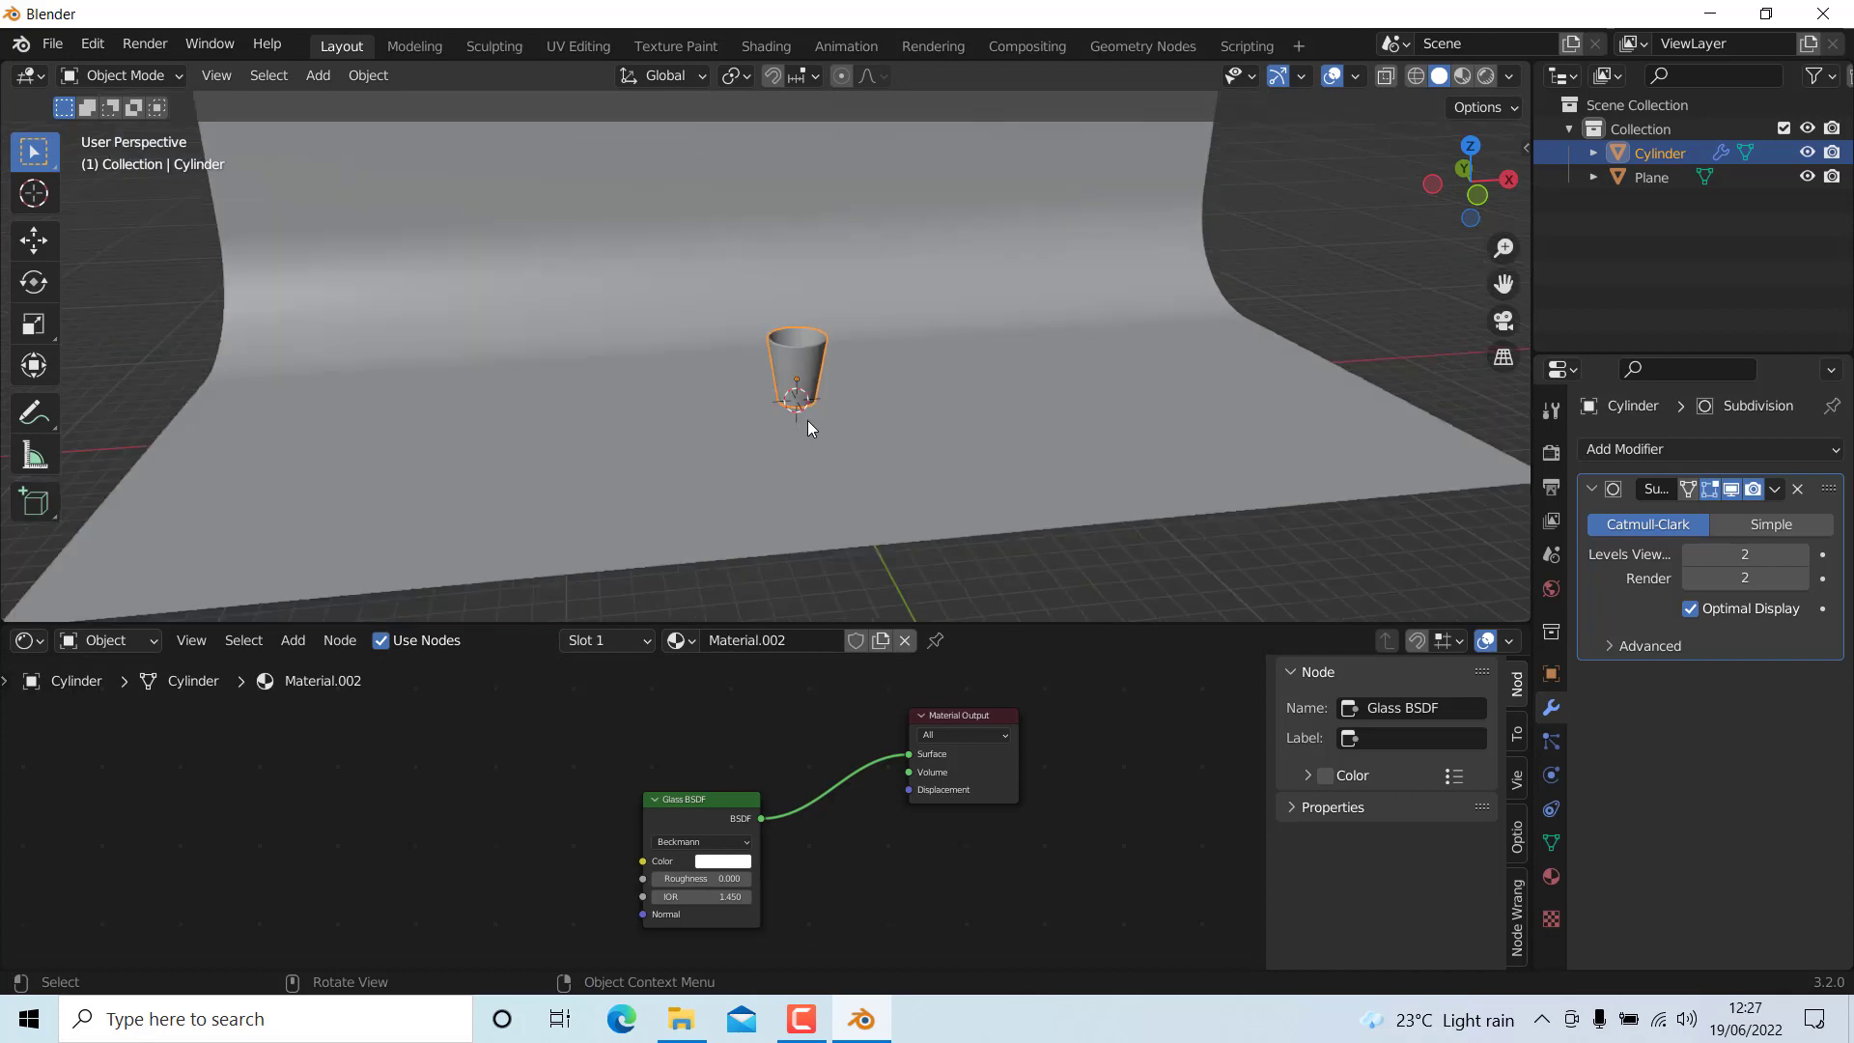
middle_drag(809, 368, 786, 351)
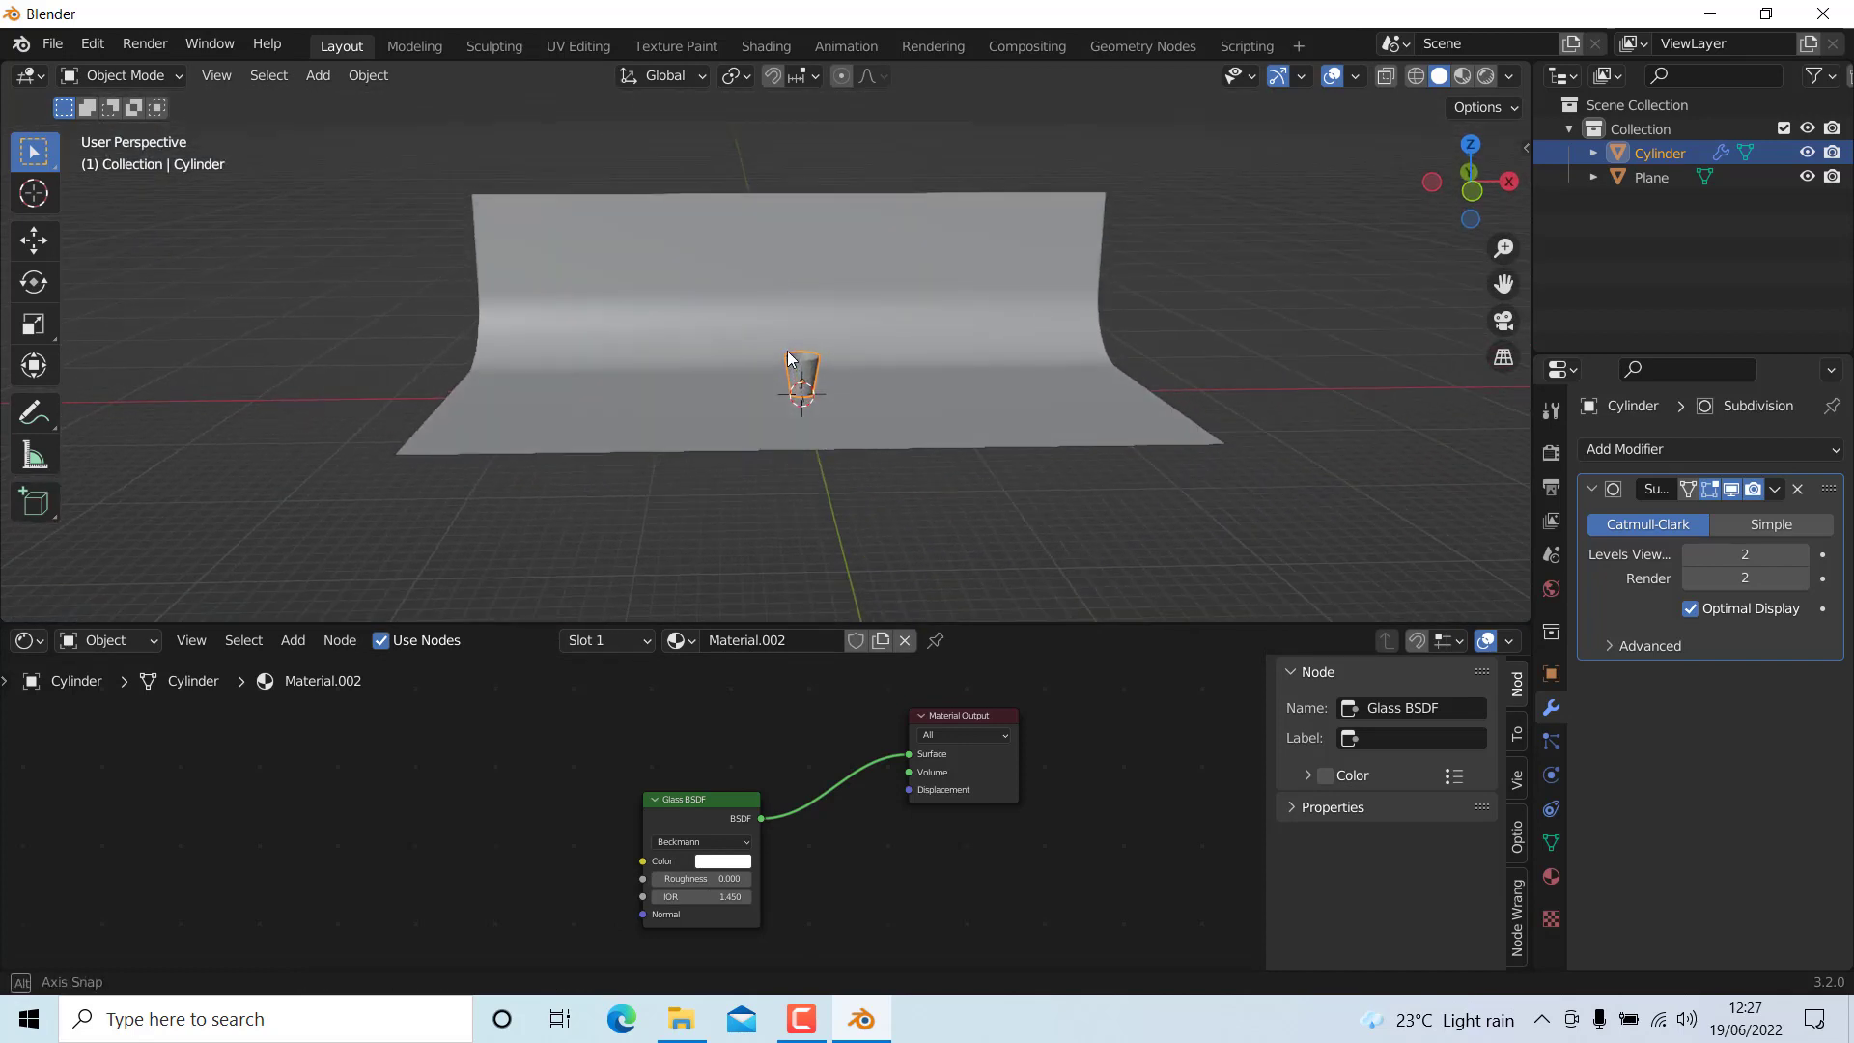
- Set the render engine to Cycles with GPU Compute as the device
click(1551, 452)
click(1798, 458)
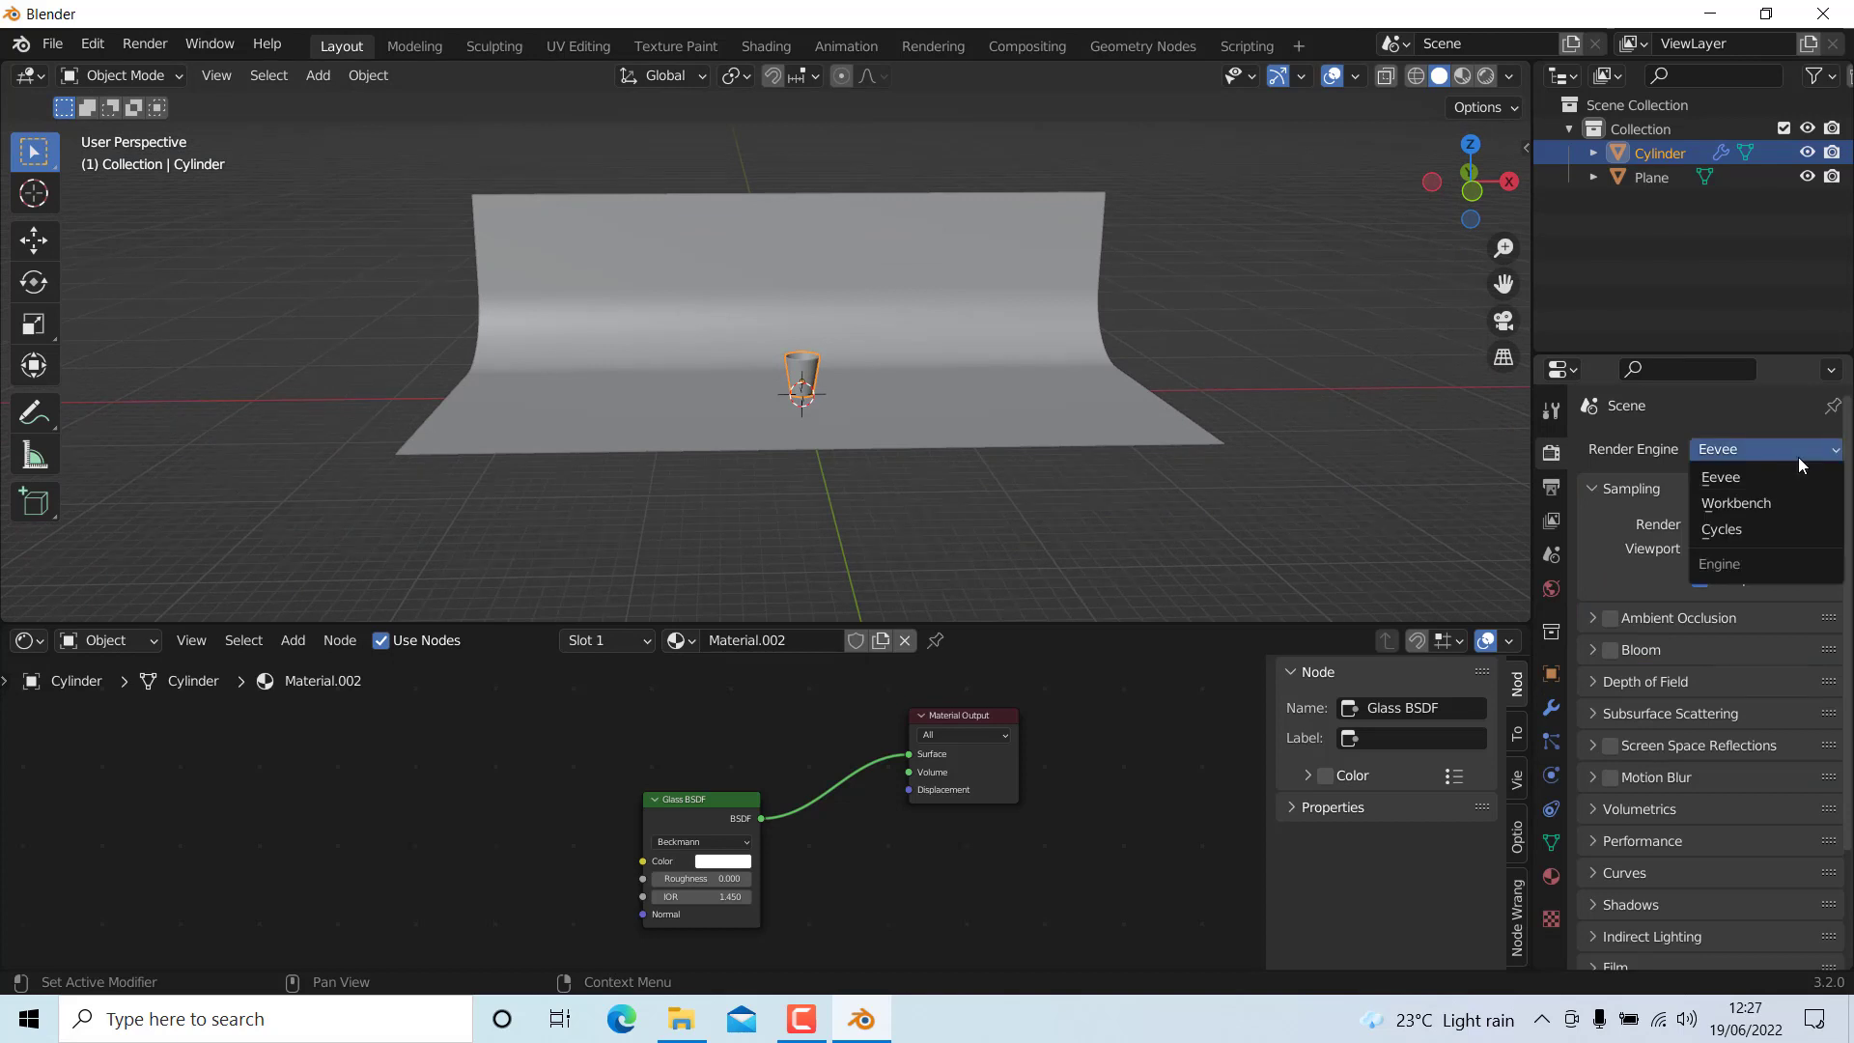
click(1771, 529)
click(1772, 509)
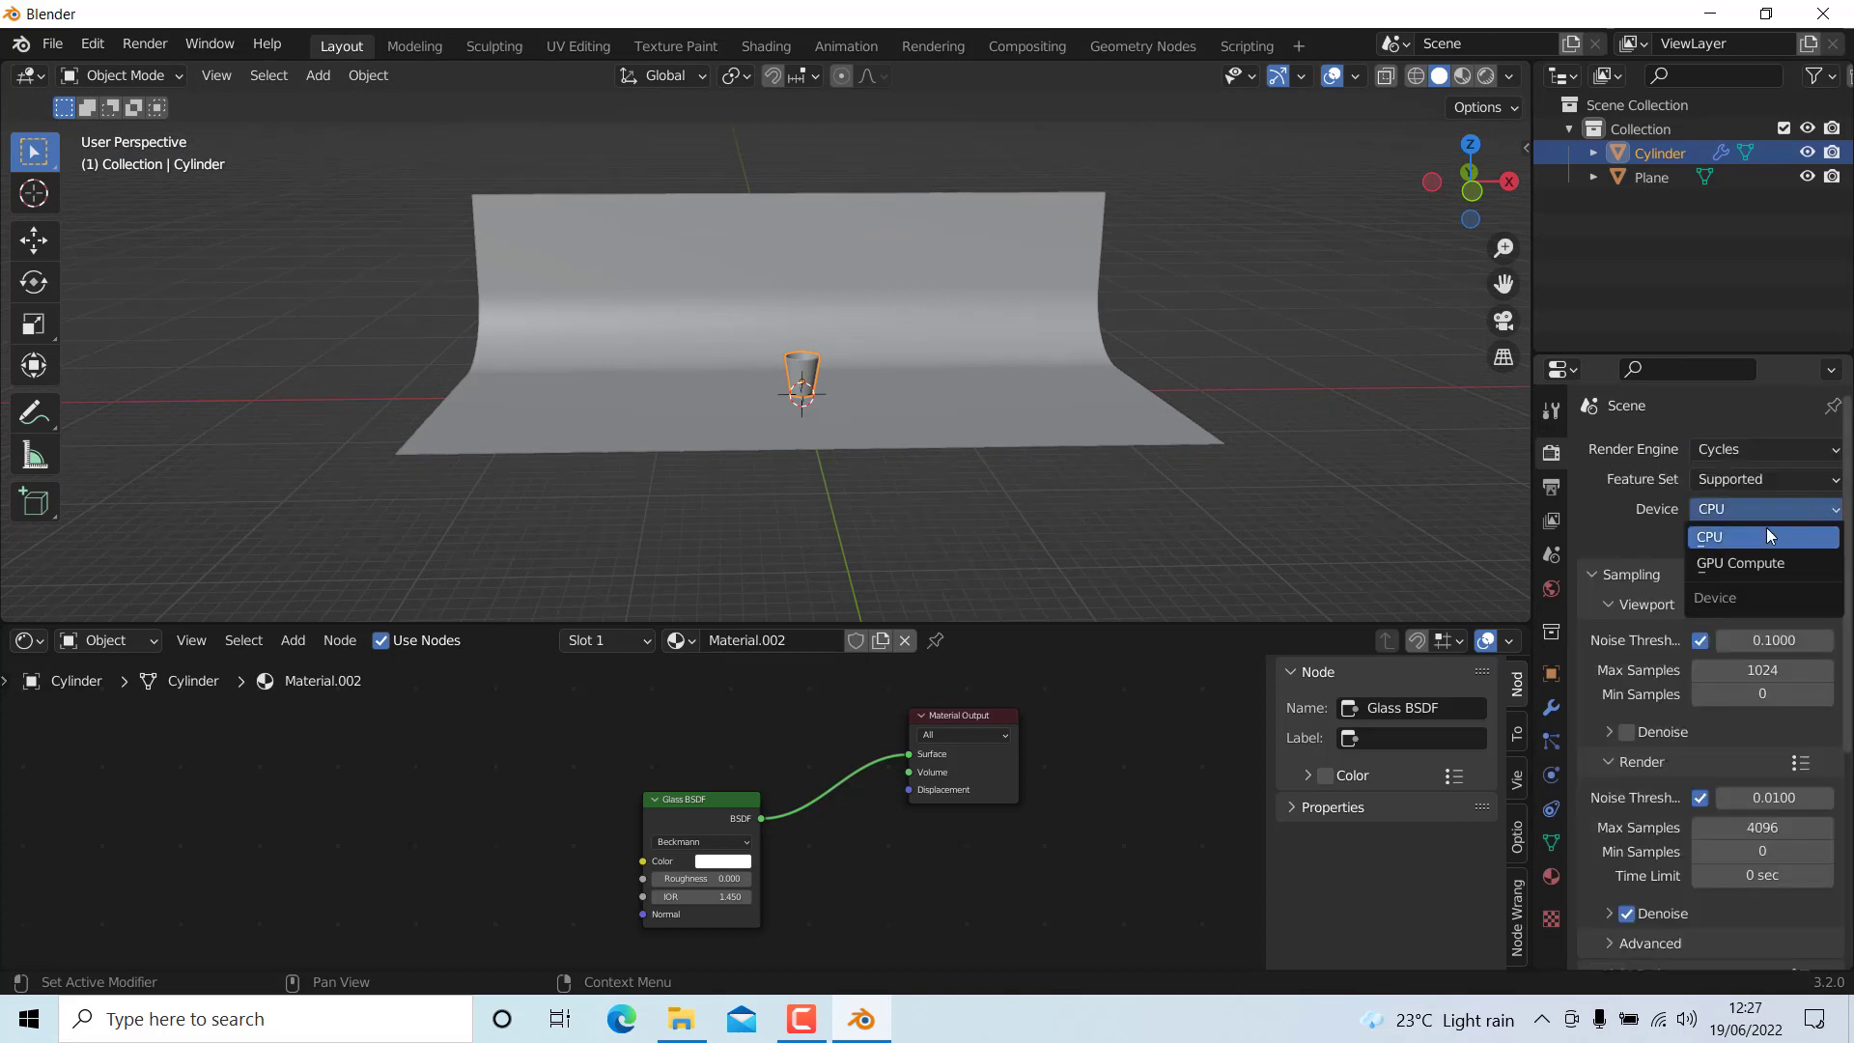
key(Return)
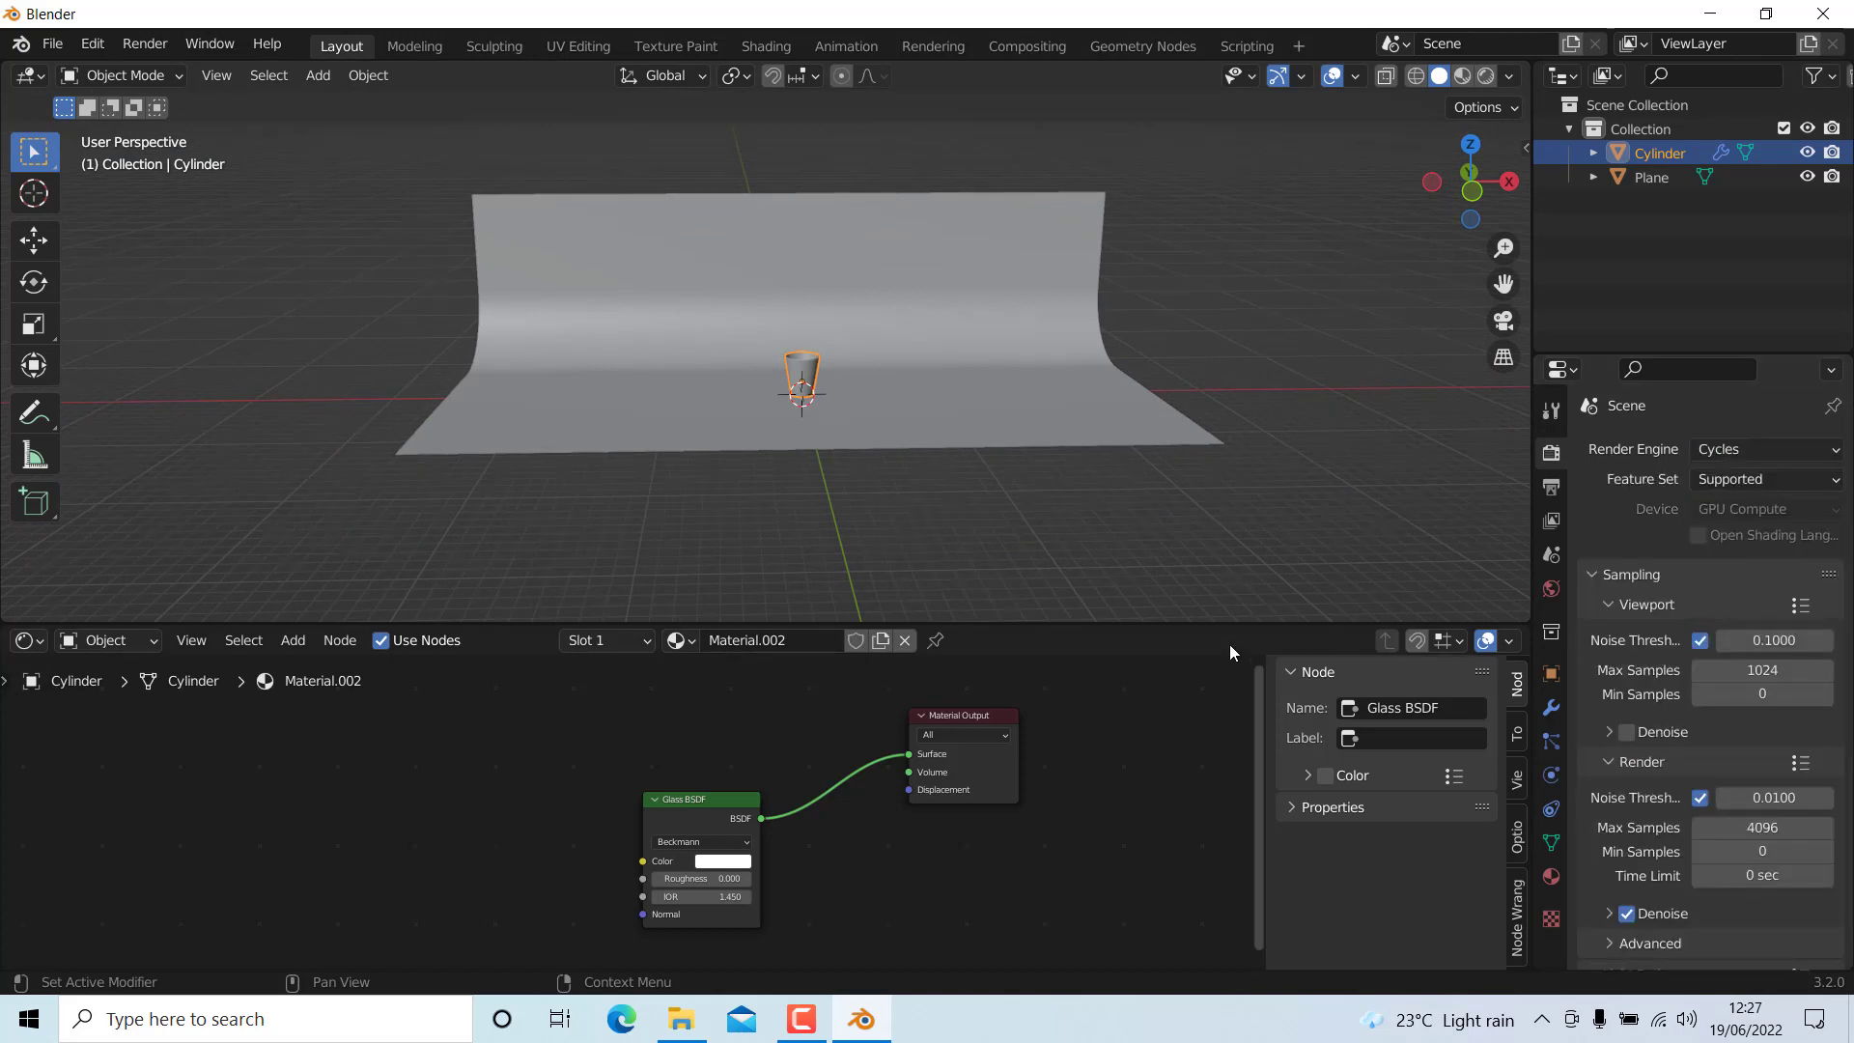
- Check the backdrop plane's normals with the Face Orientation overlay, then turn it off
scroll(1006, 398, up, 5)
scroll(1007, 398, down, 4)
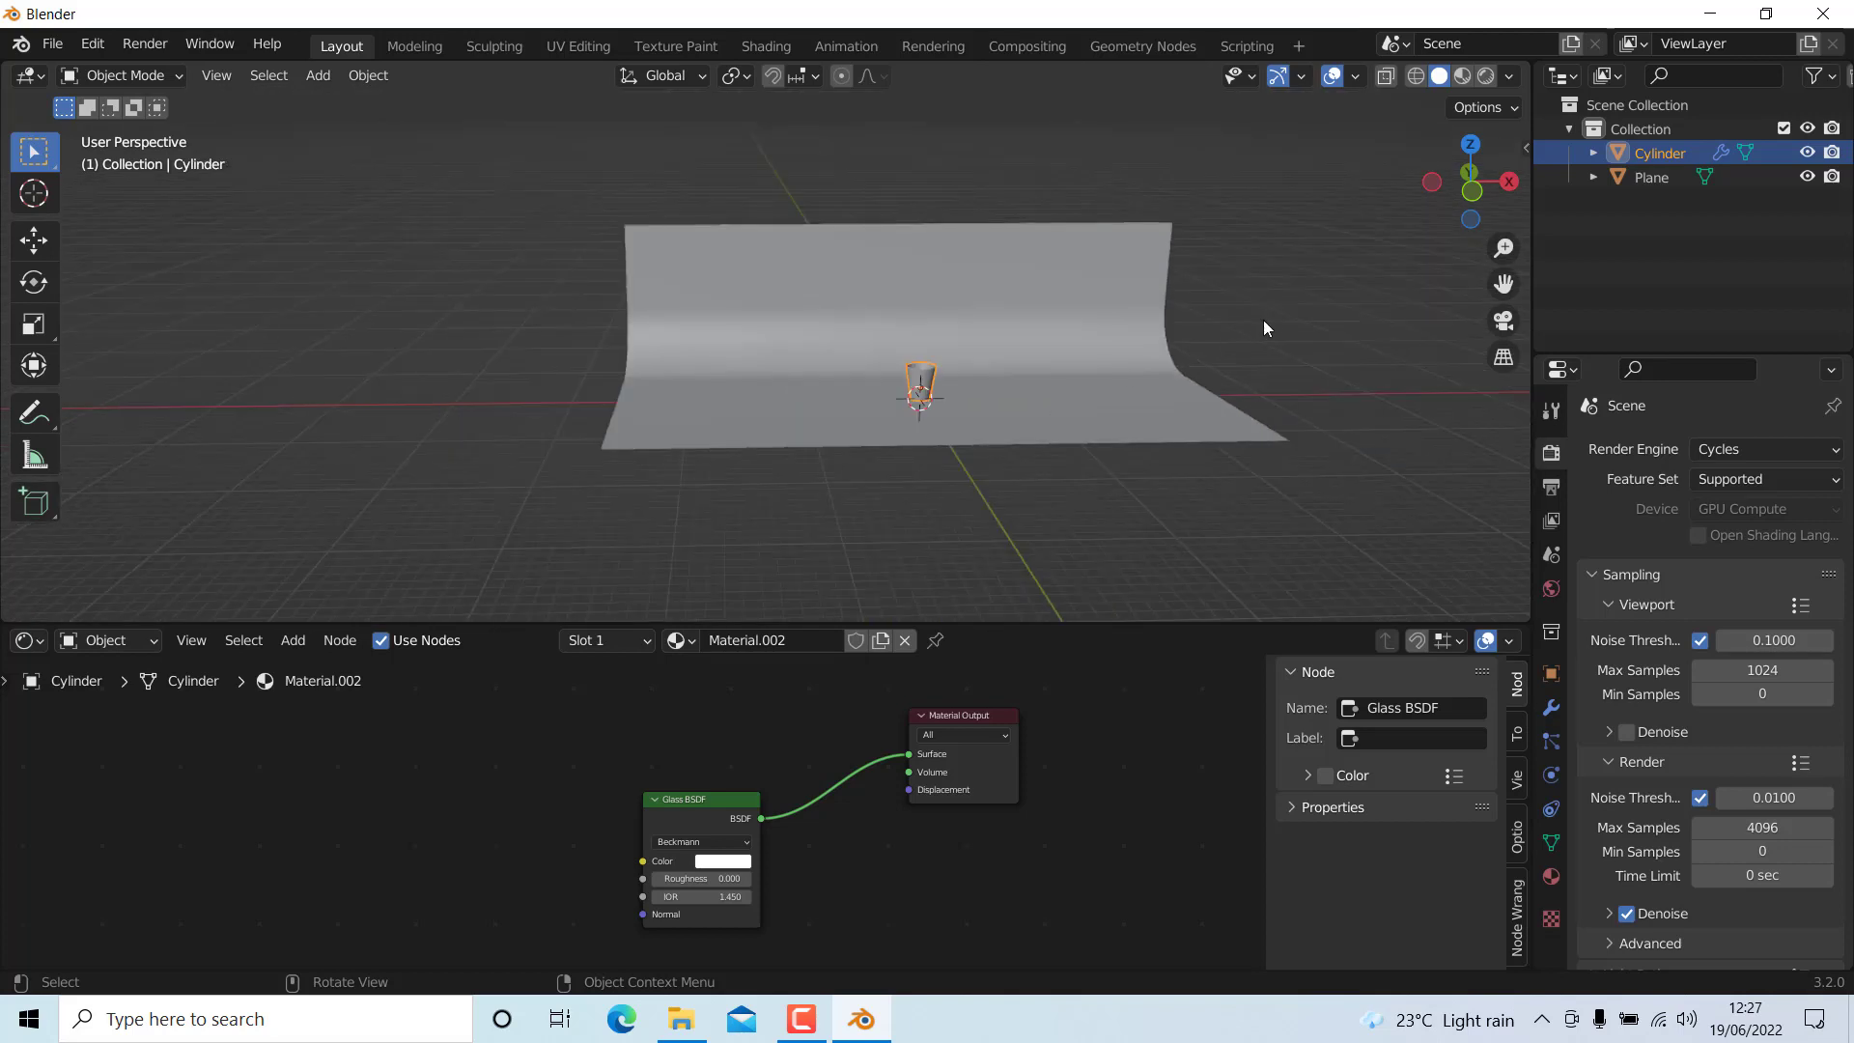
key(alt+a)
scroll(960, 373, up, 3)
click(1016, 330)
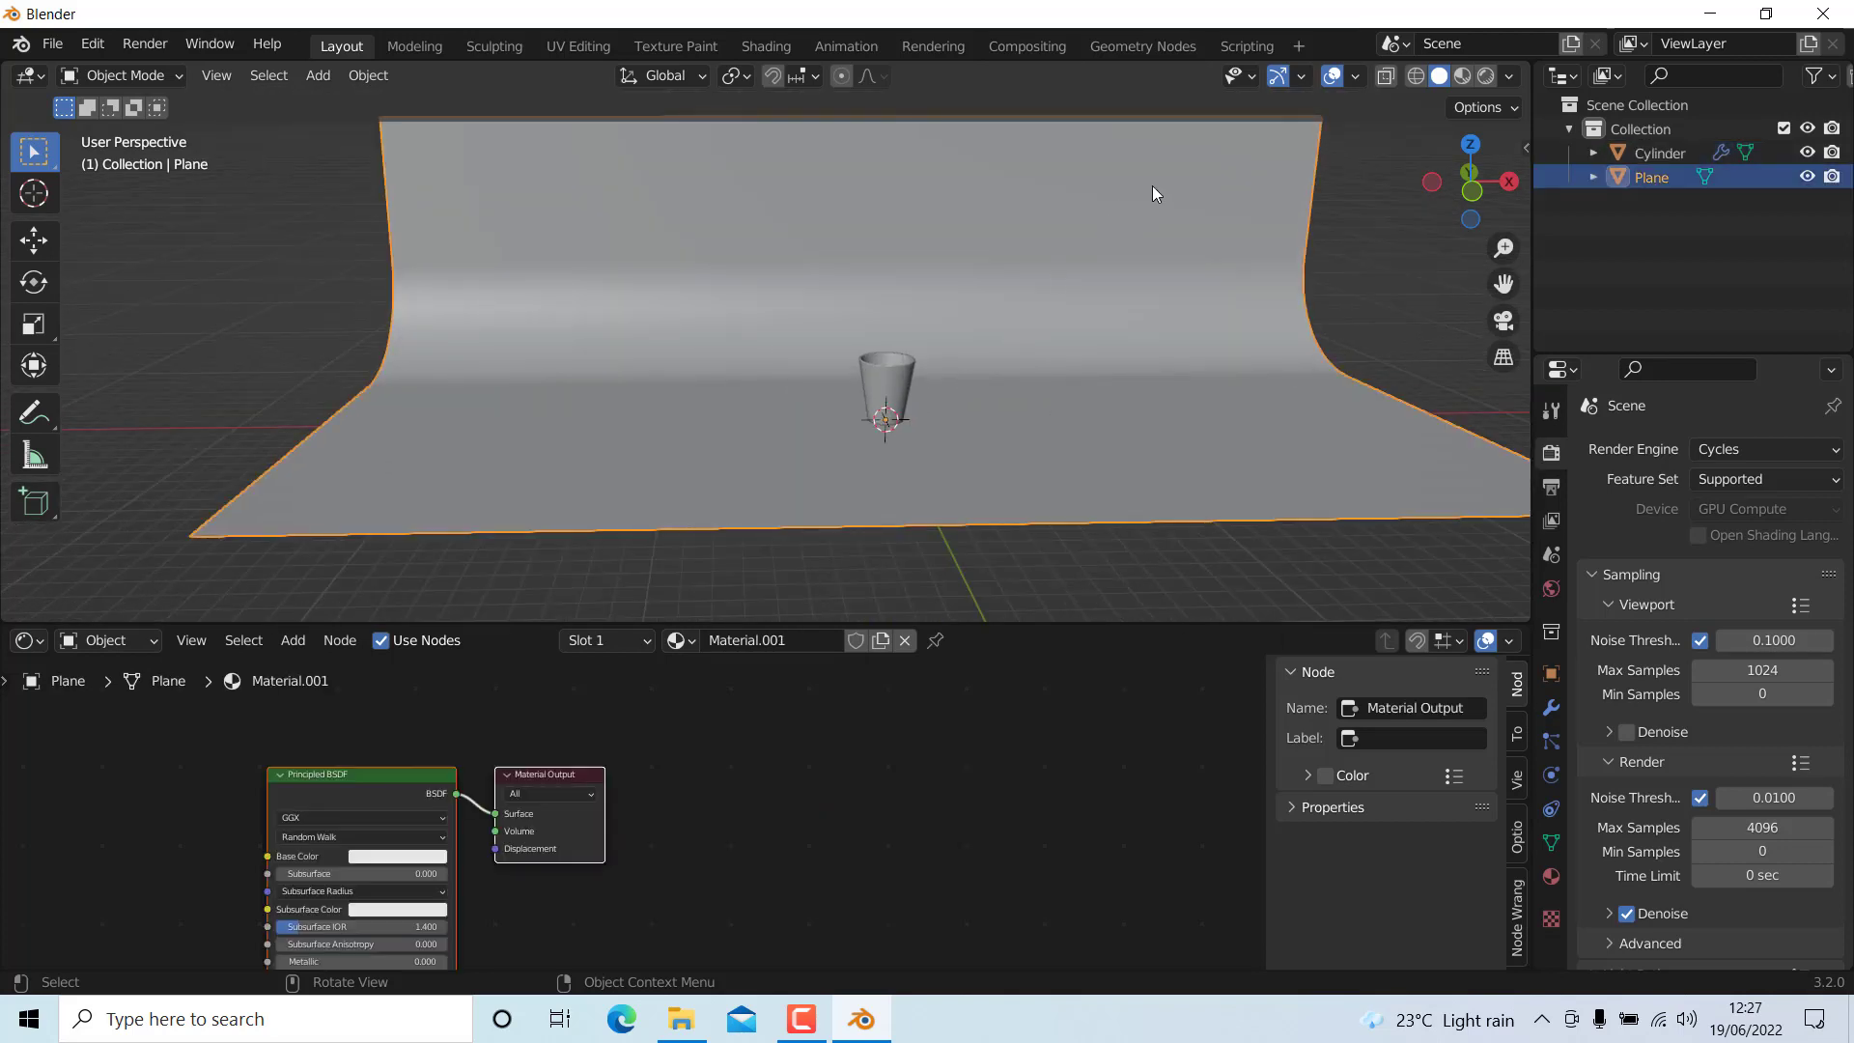
click(1357, 78)
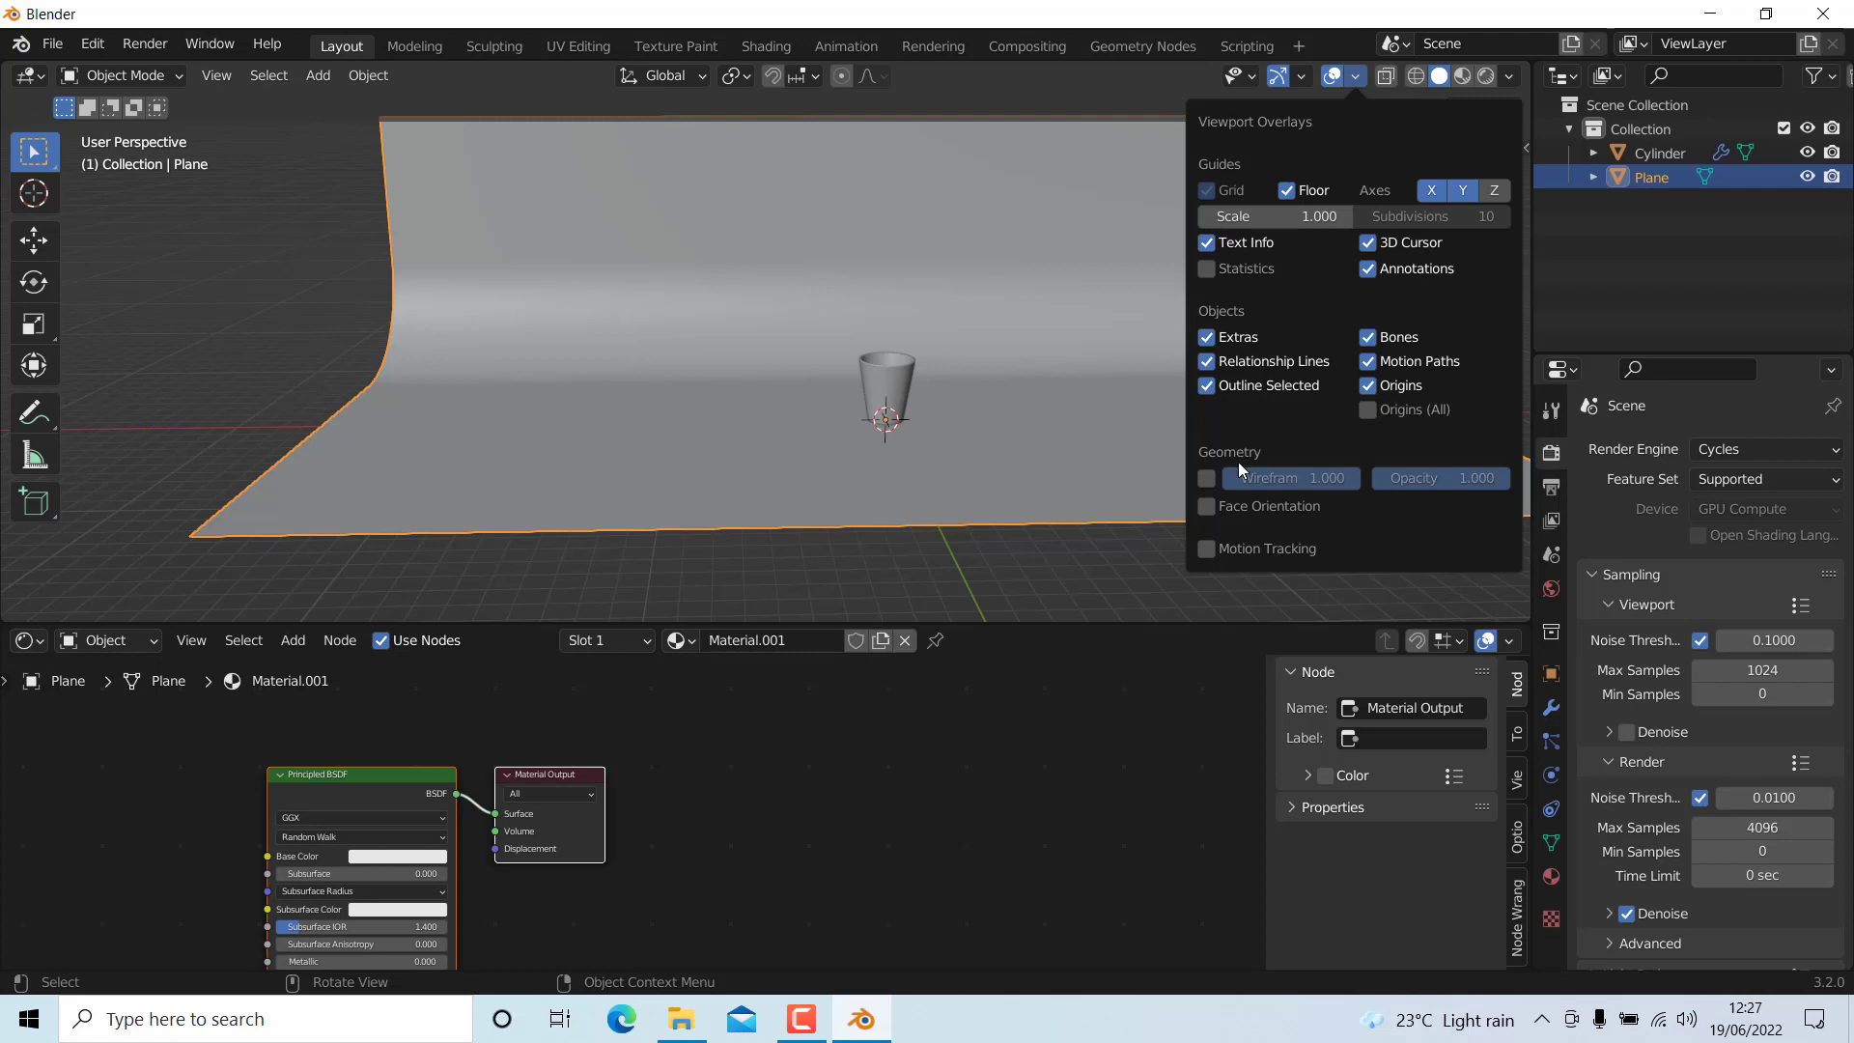
click(1215, 503)
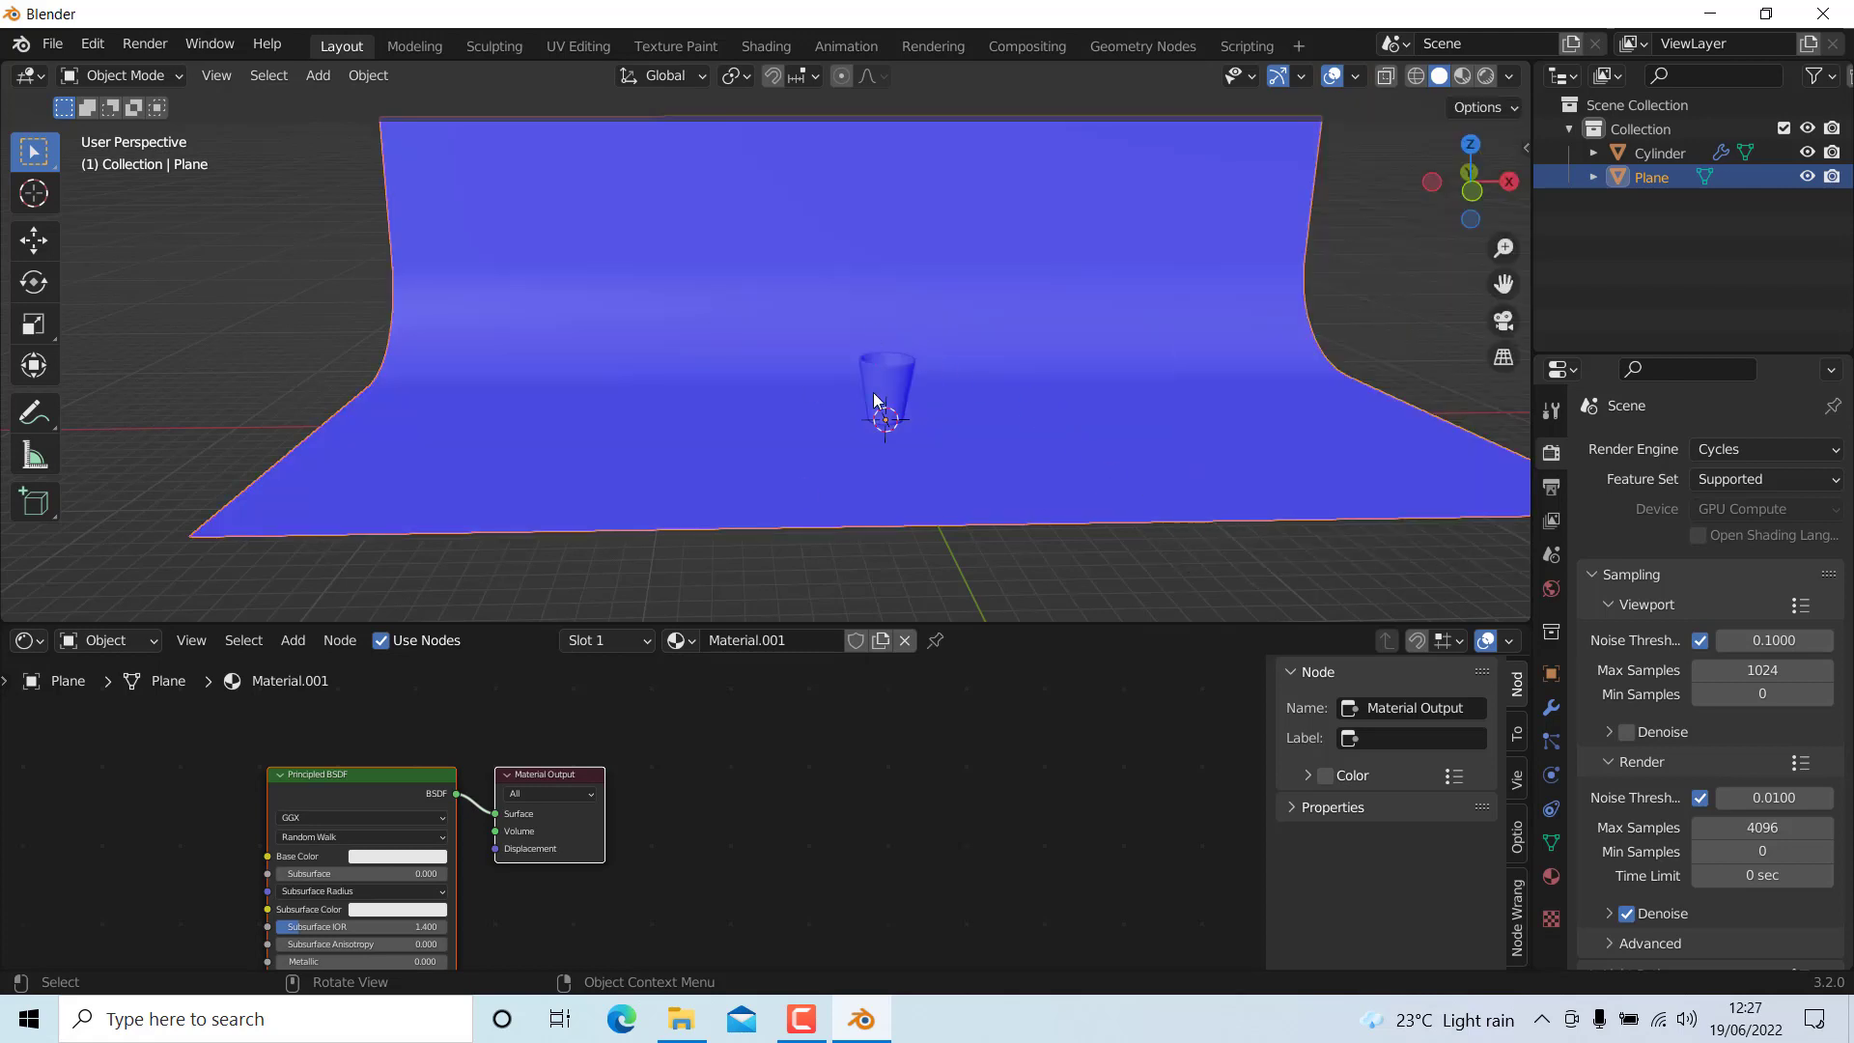
click(1355, 76)
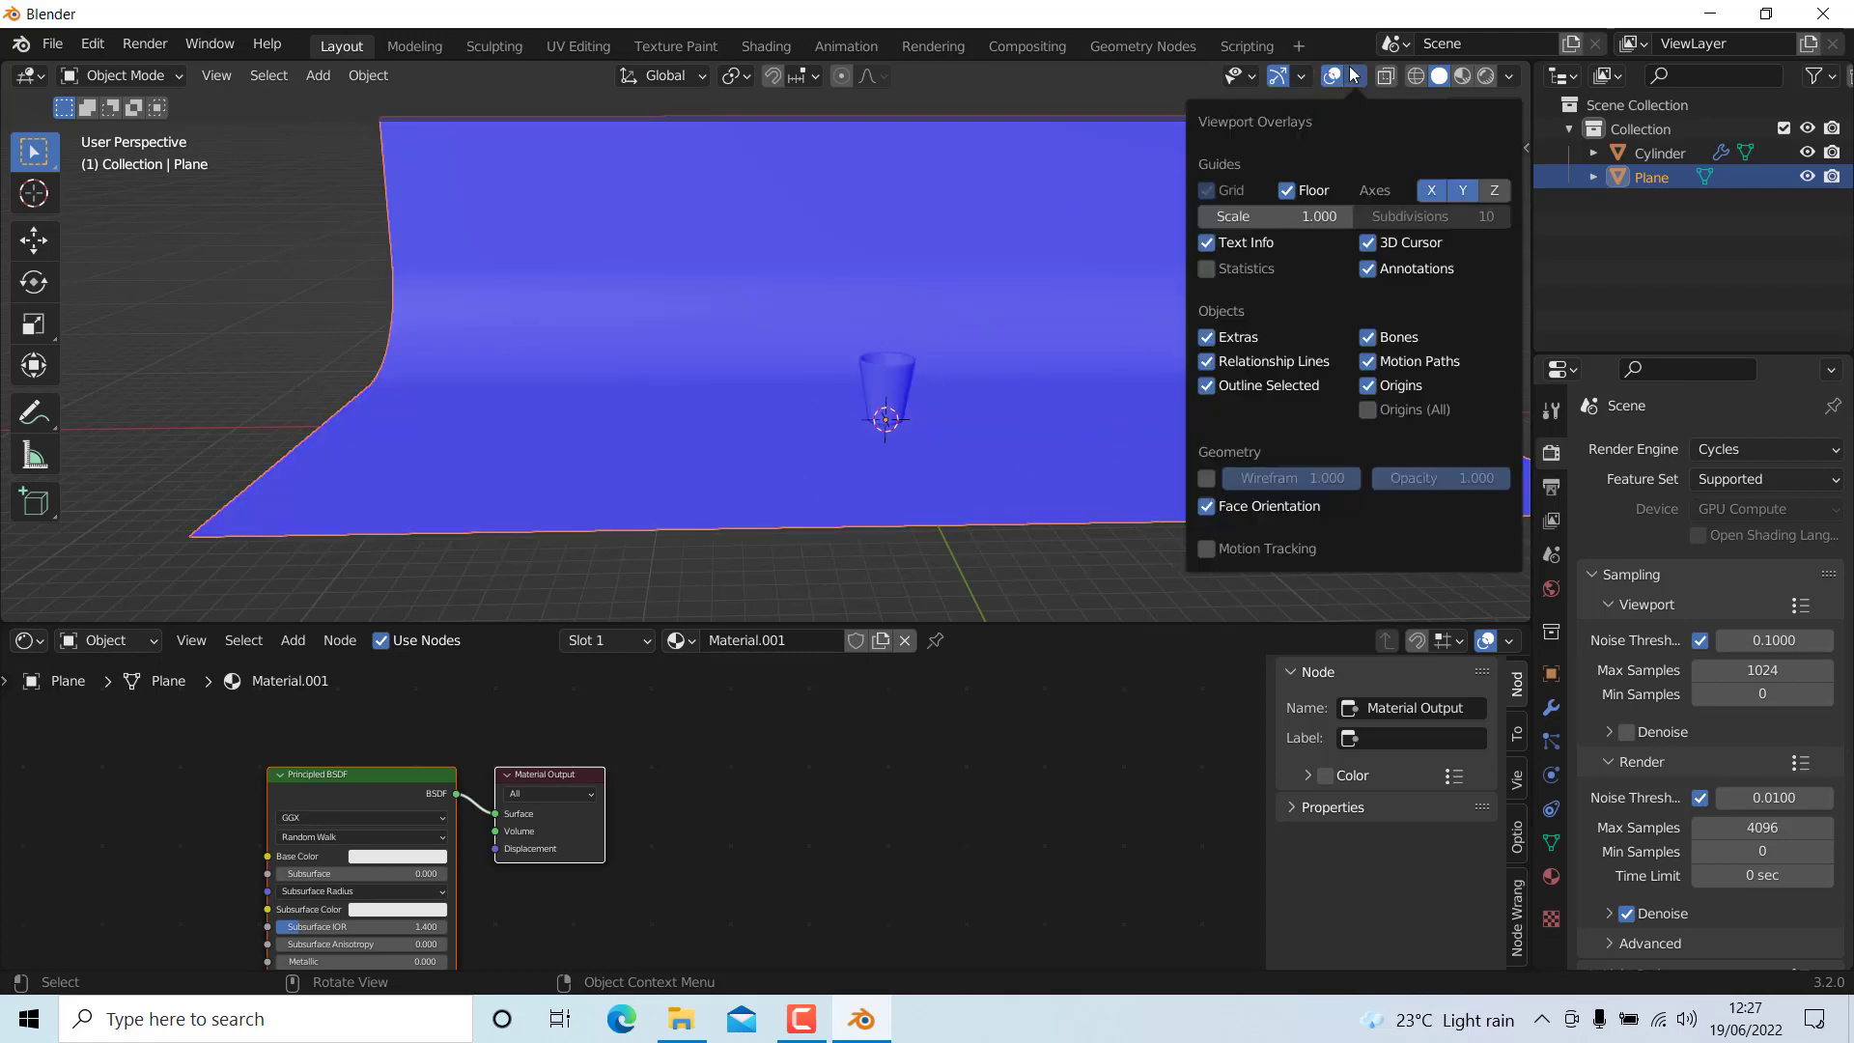
click(1213, 503)
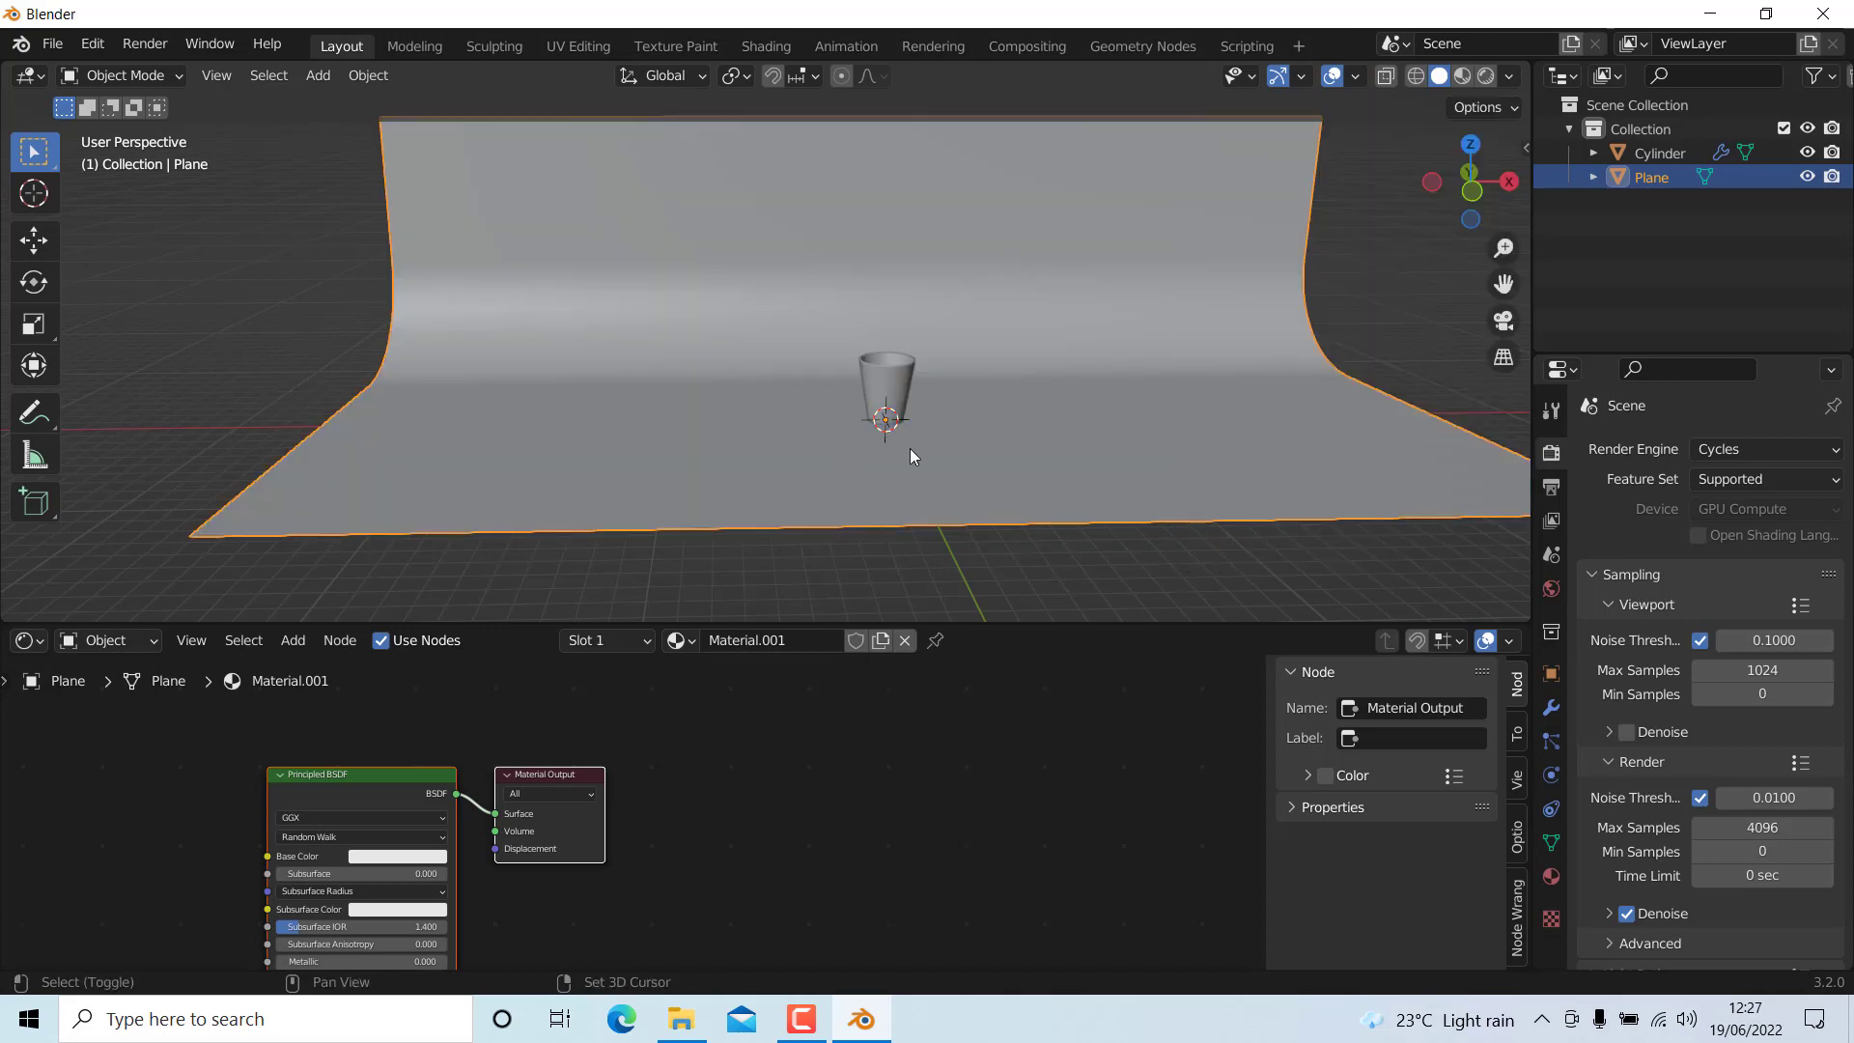
key(shift+a)
- Add an Area light and raise it 14.157 m along Z in front view
mouse_move(836, 751)
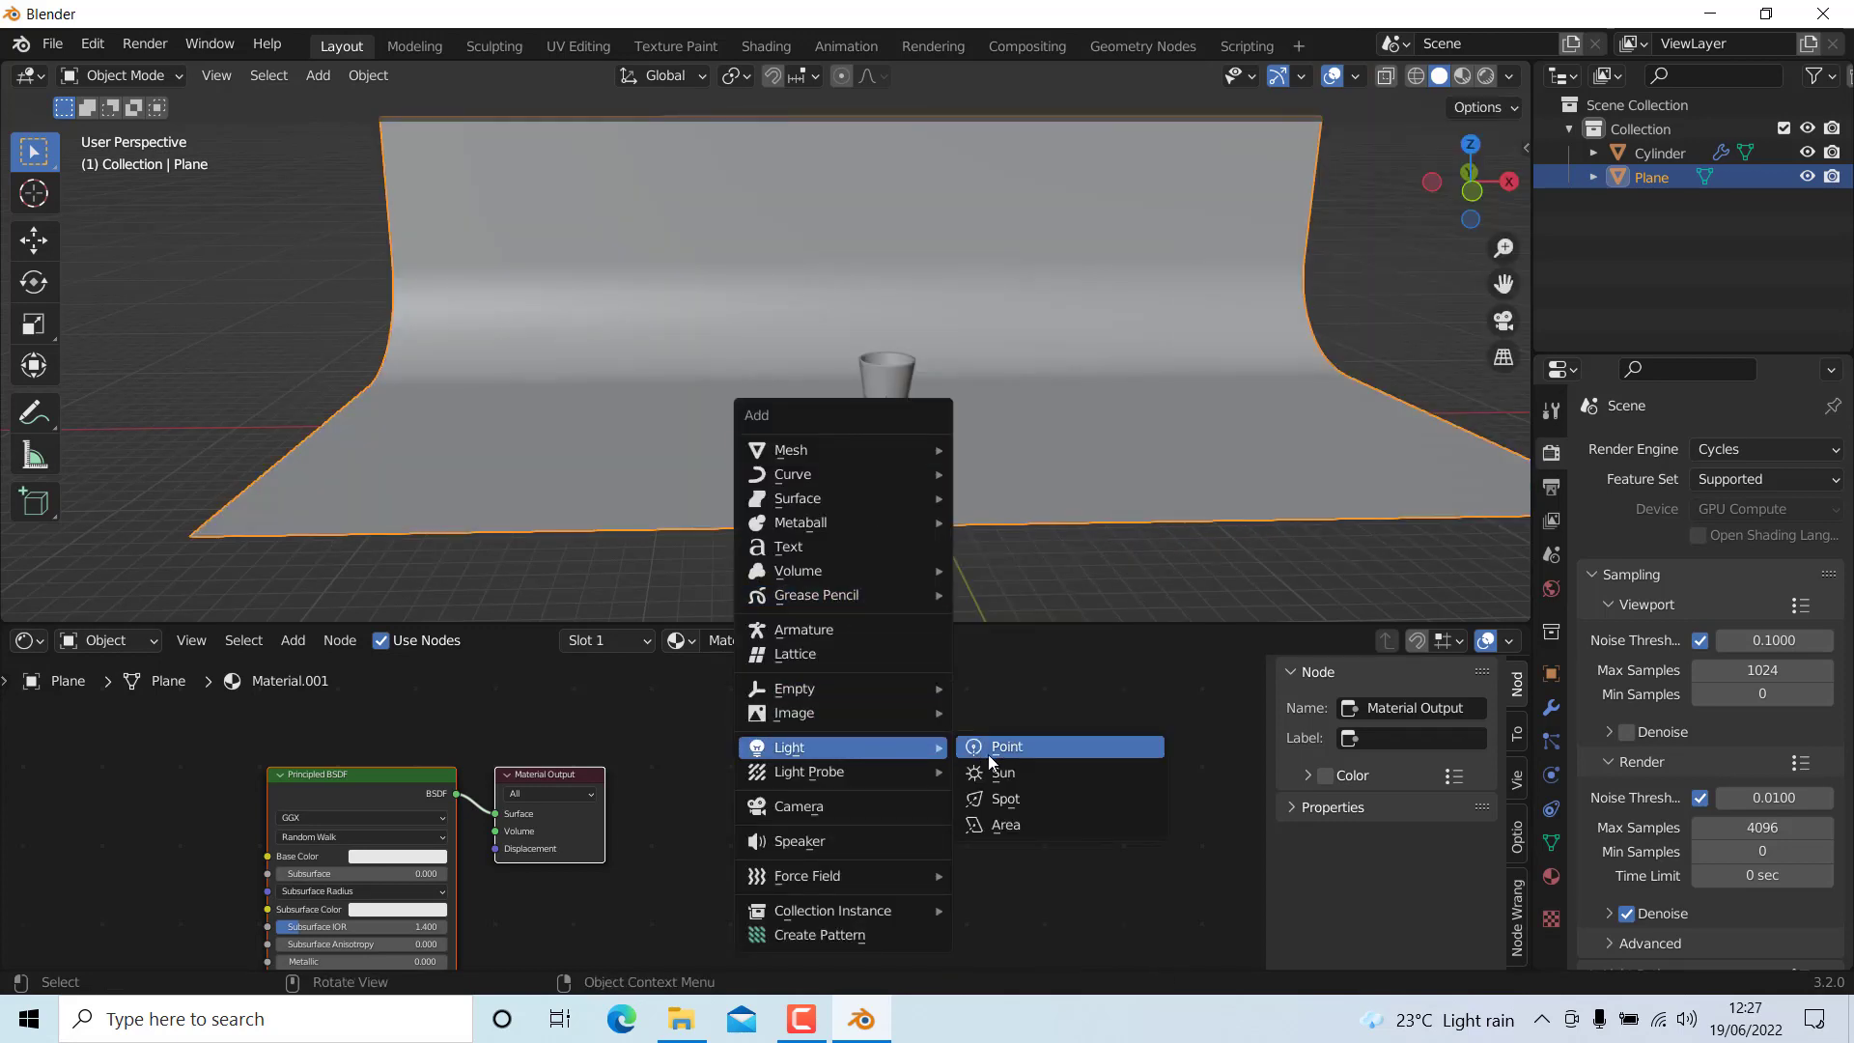
click(1001, 824)
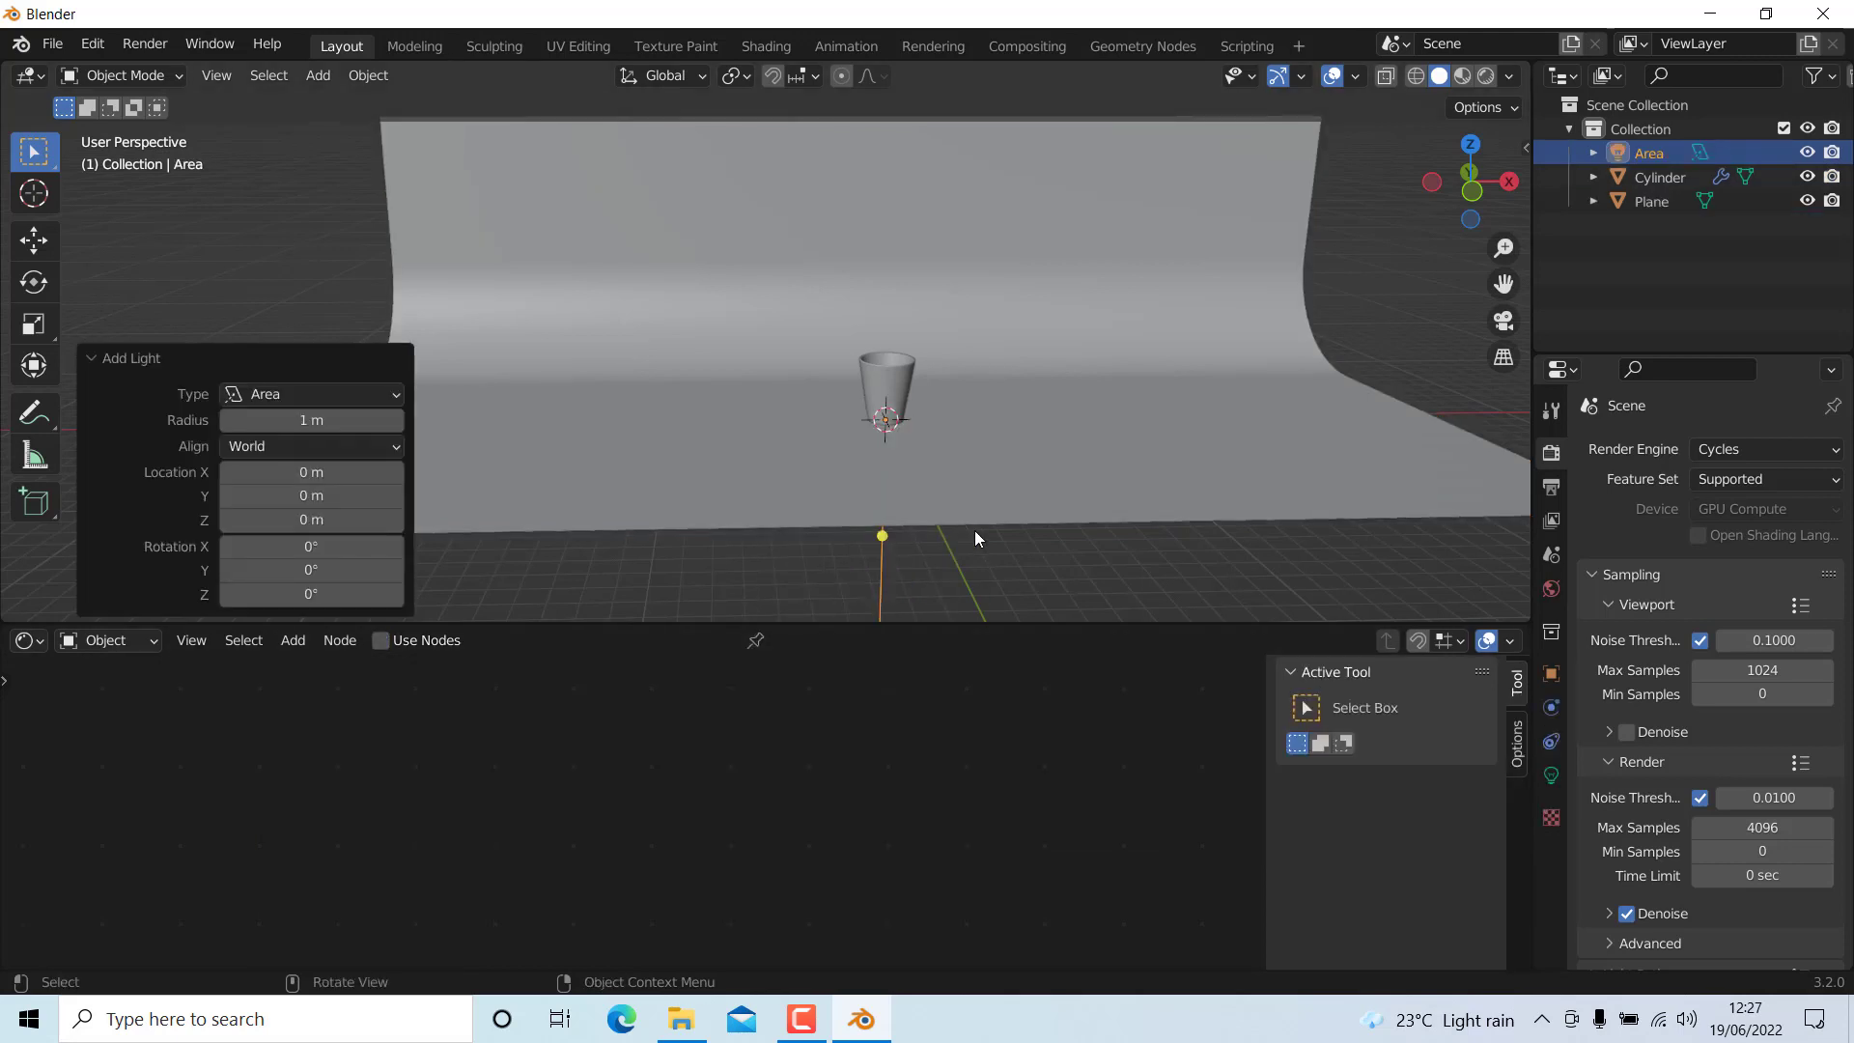
key(KP_1)
key(g)
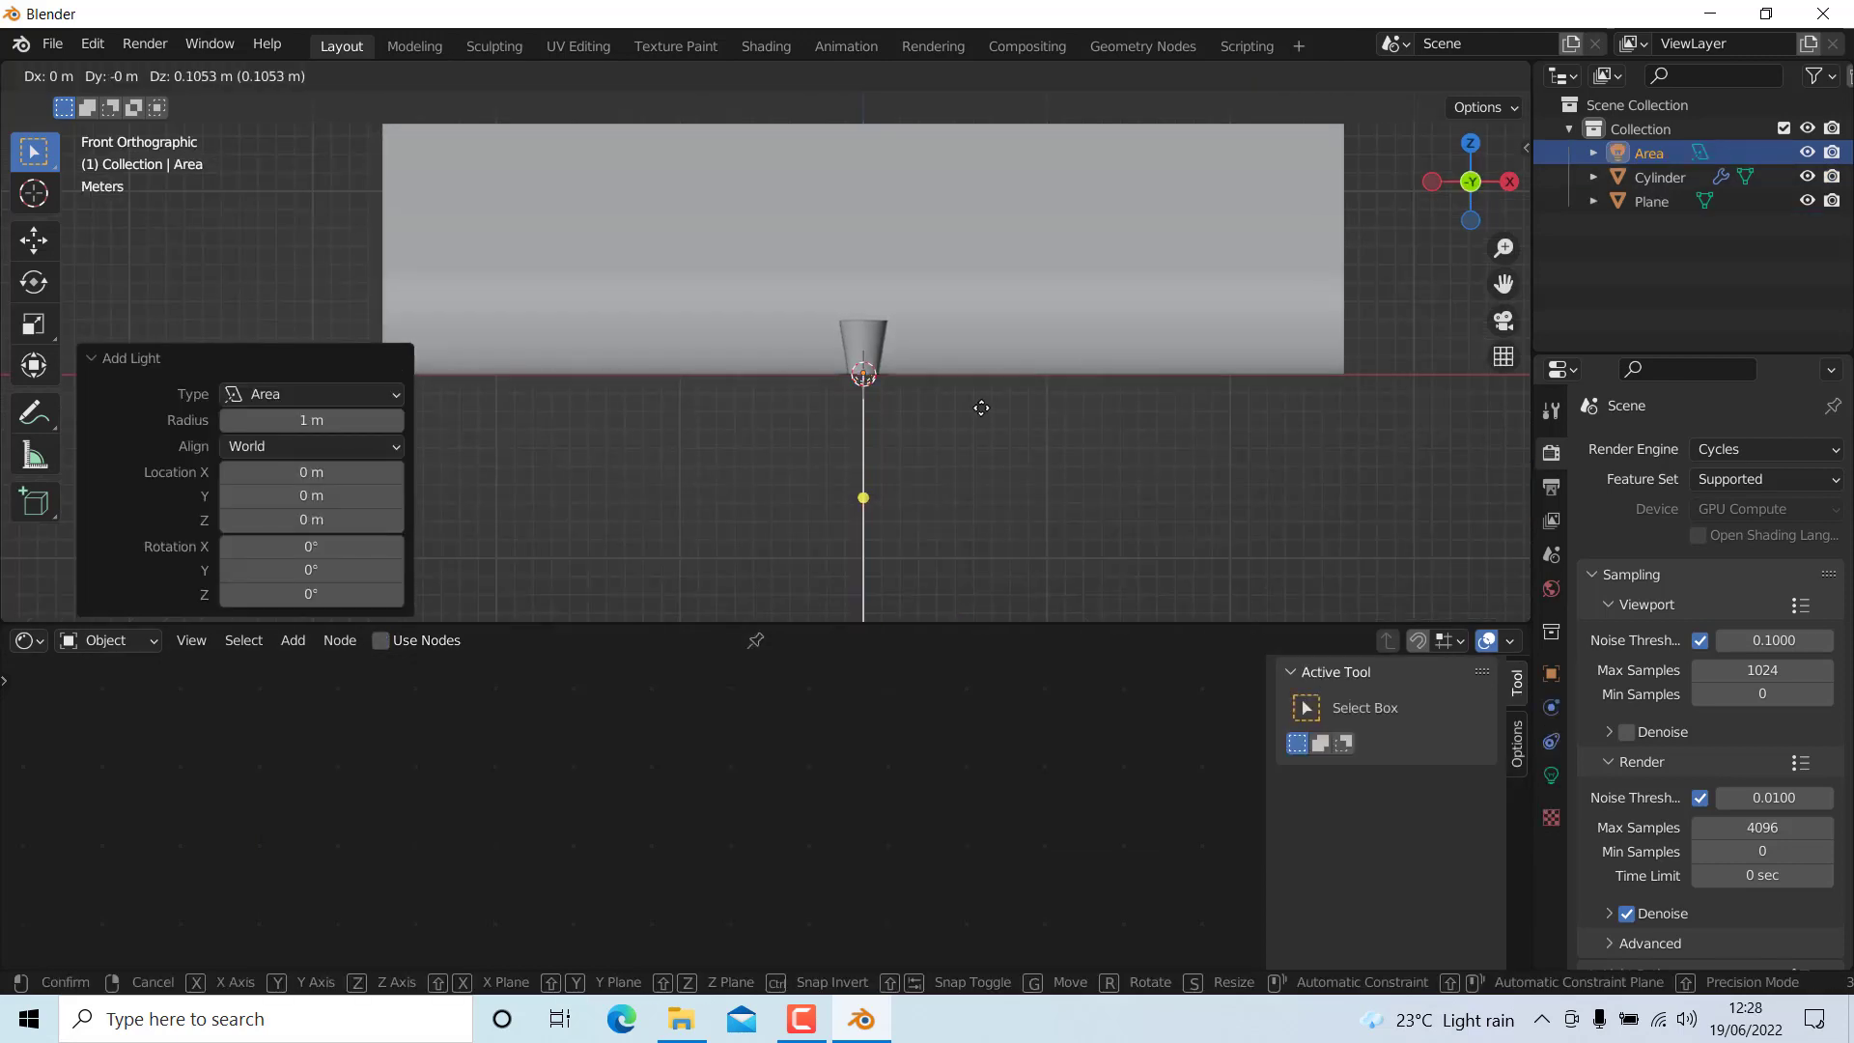
key(z)
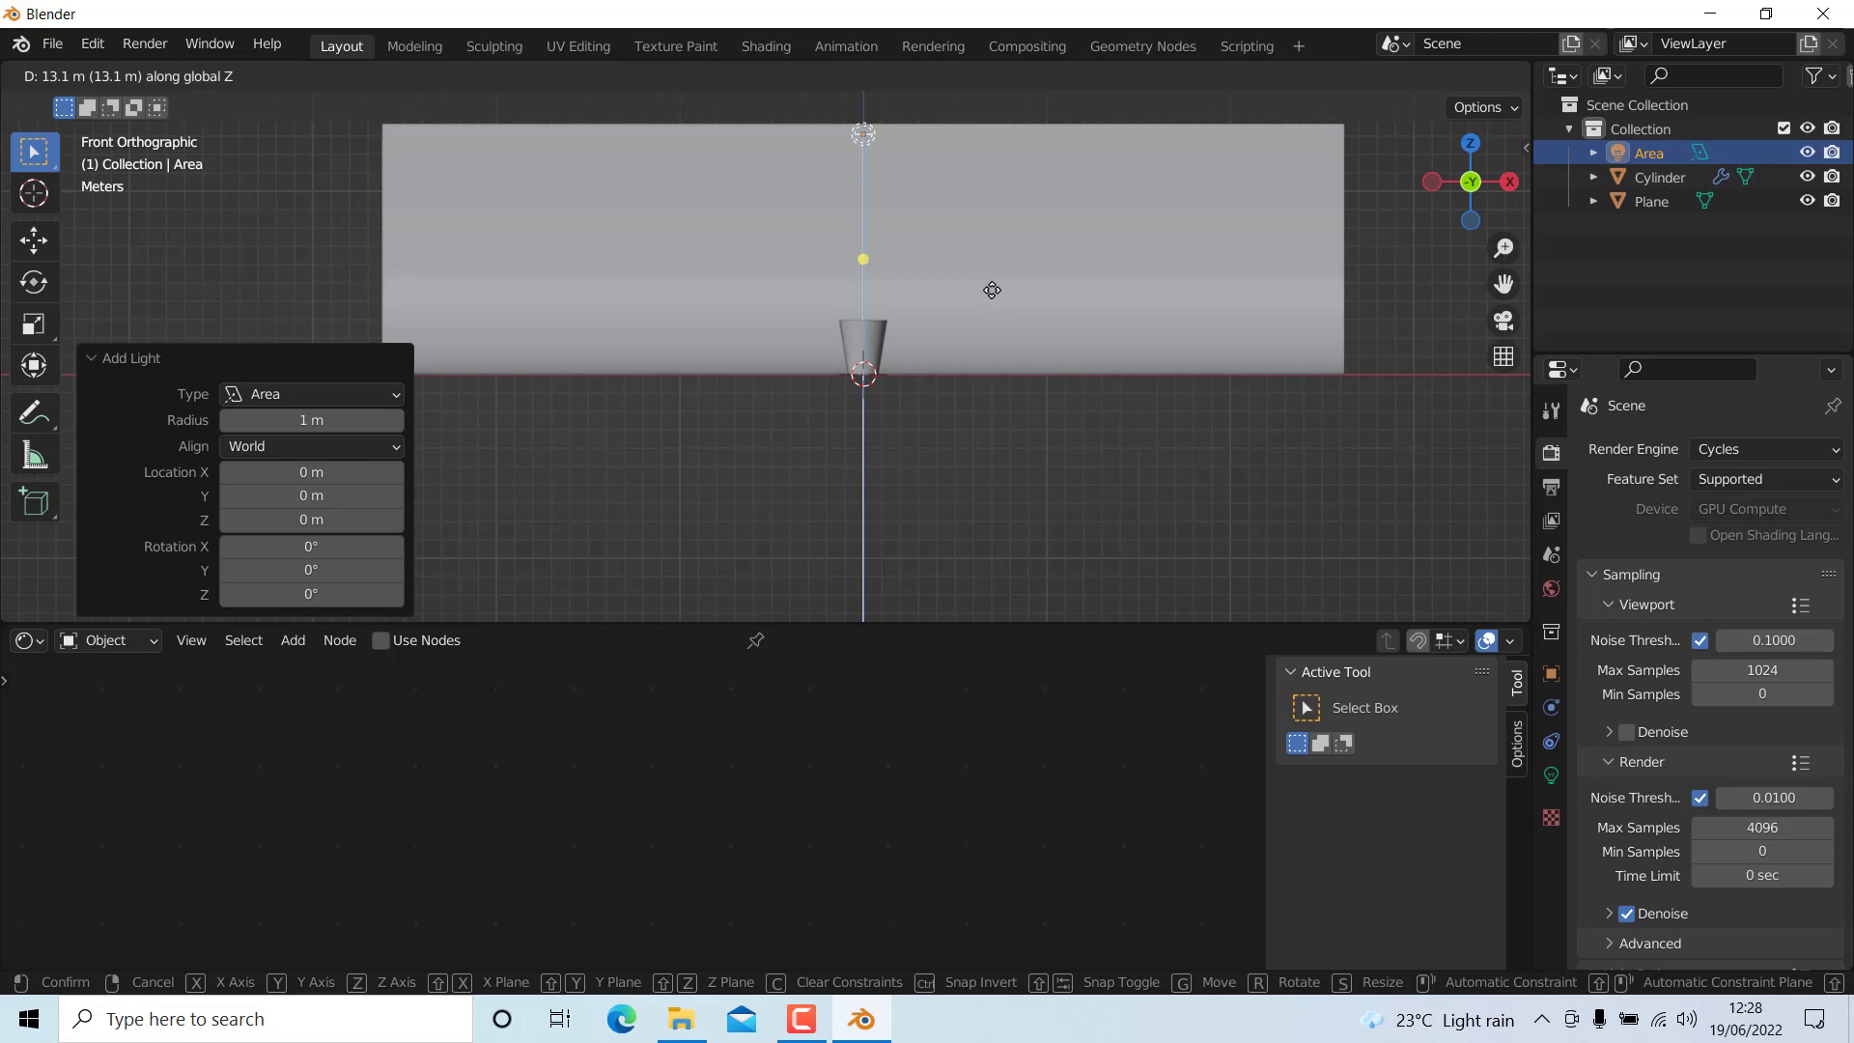
click(998, 272)
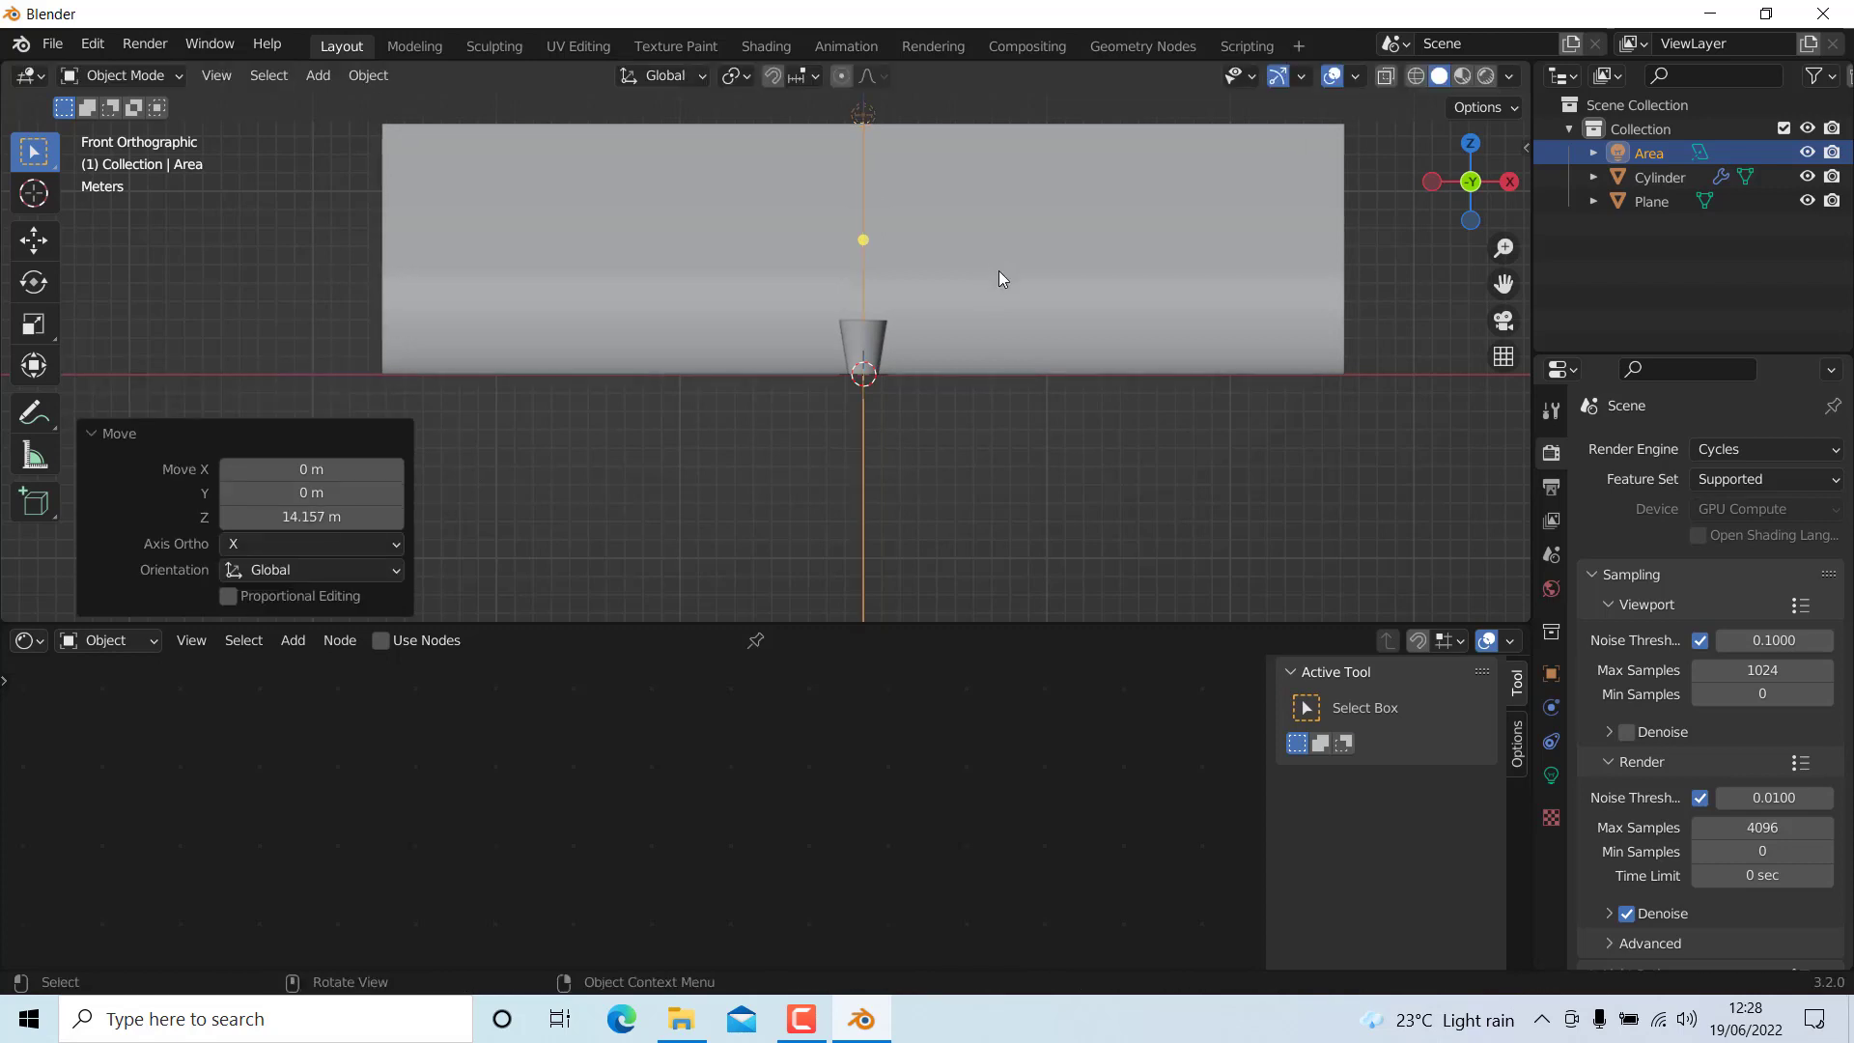
- Shift the light 11.894 m along X and tilt it 40.2° about Y toward the cup
key(g)
key(x)
click(1217, 285)
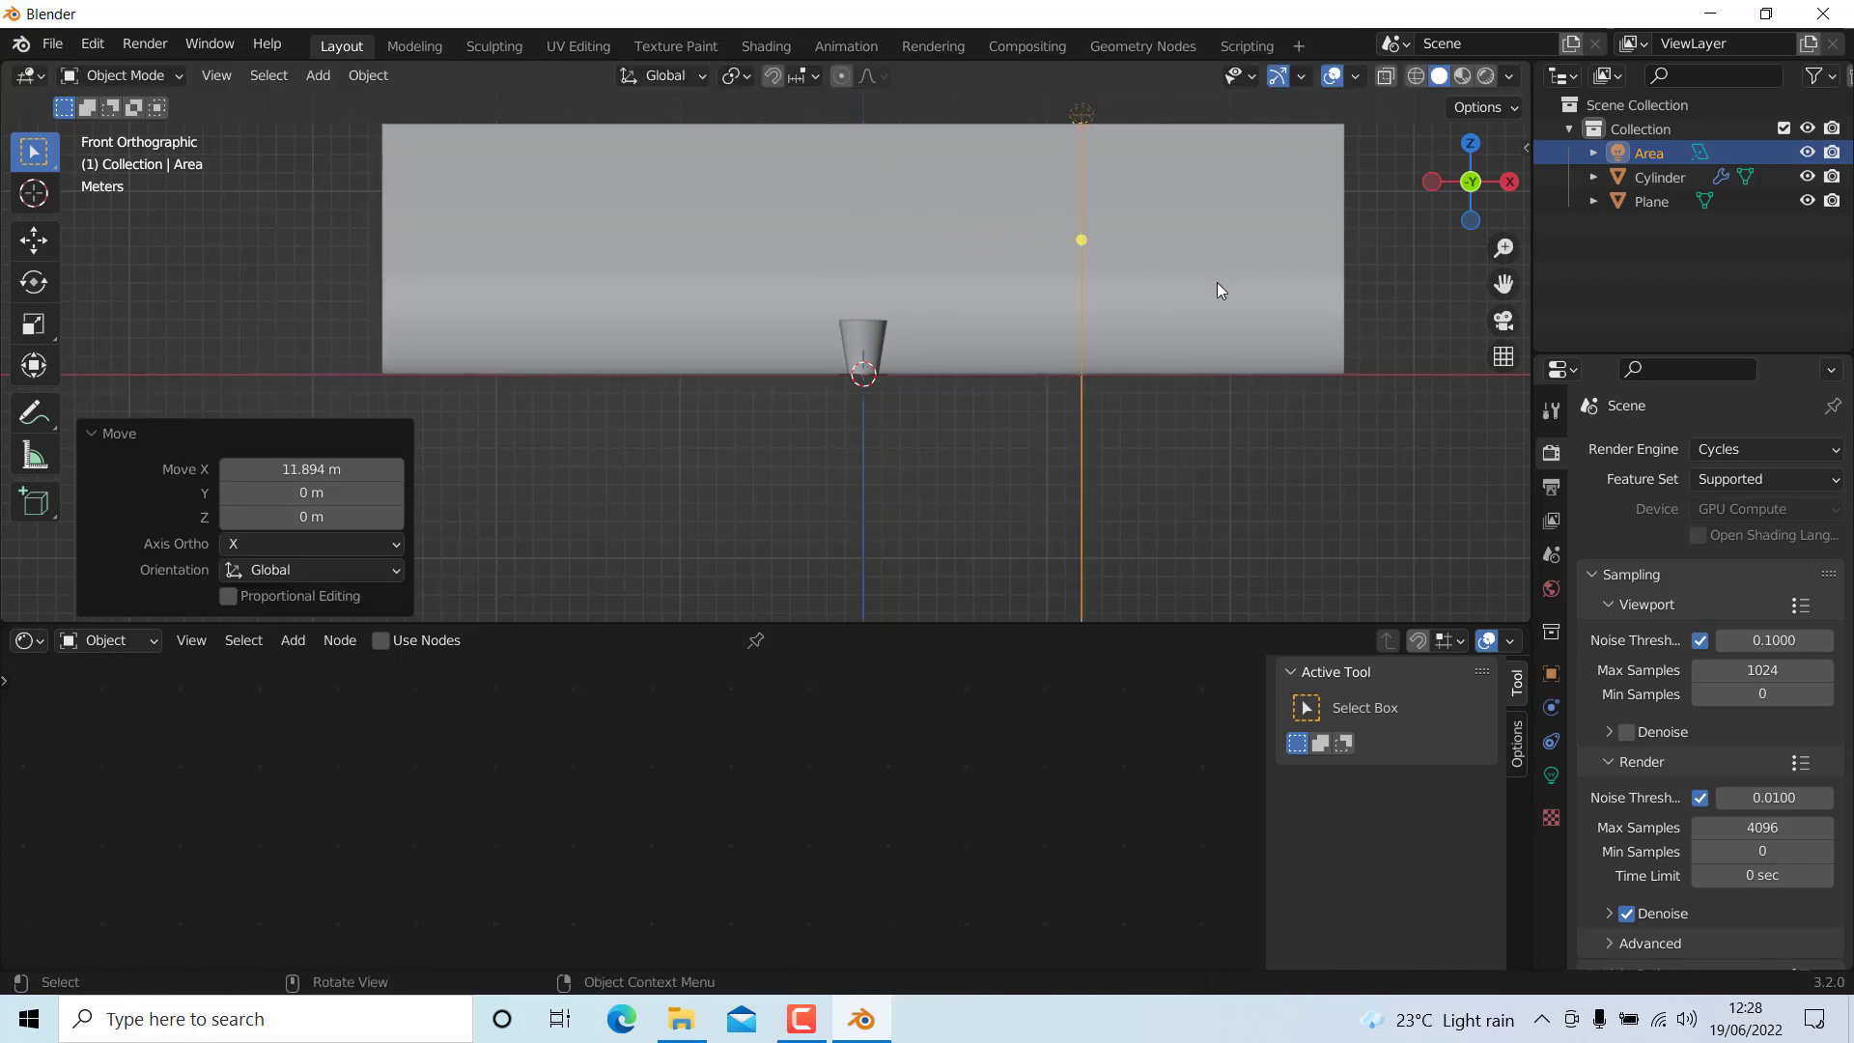
key(r)
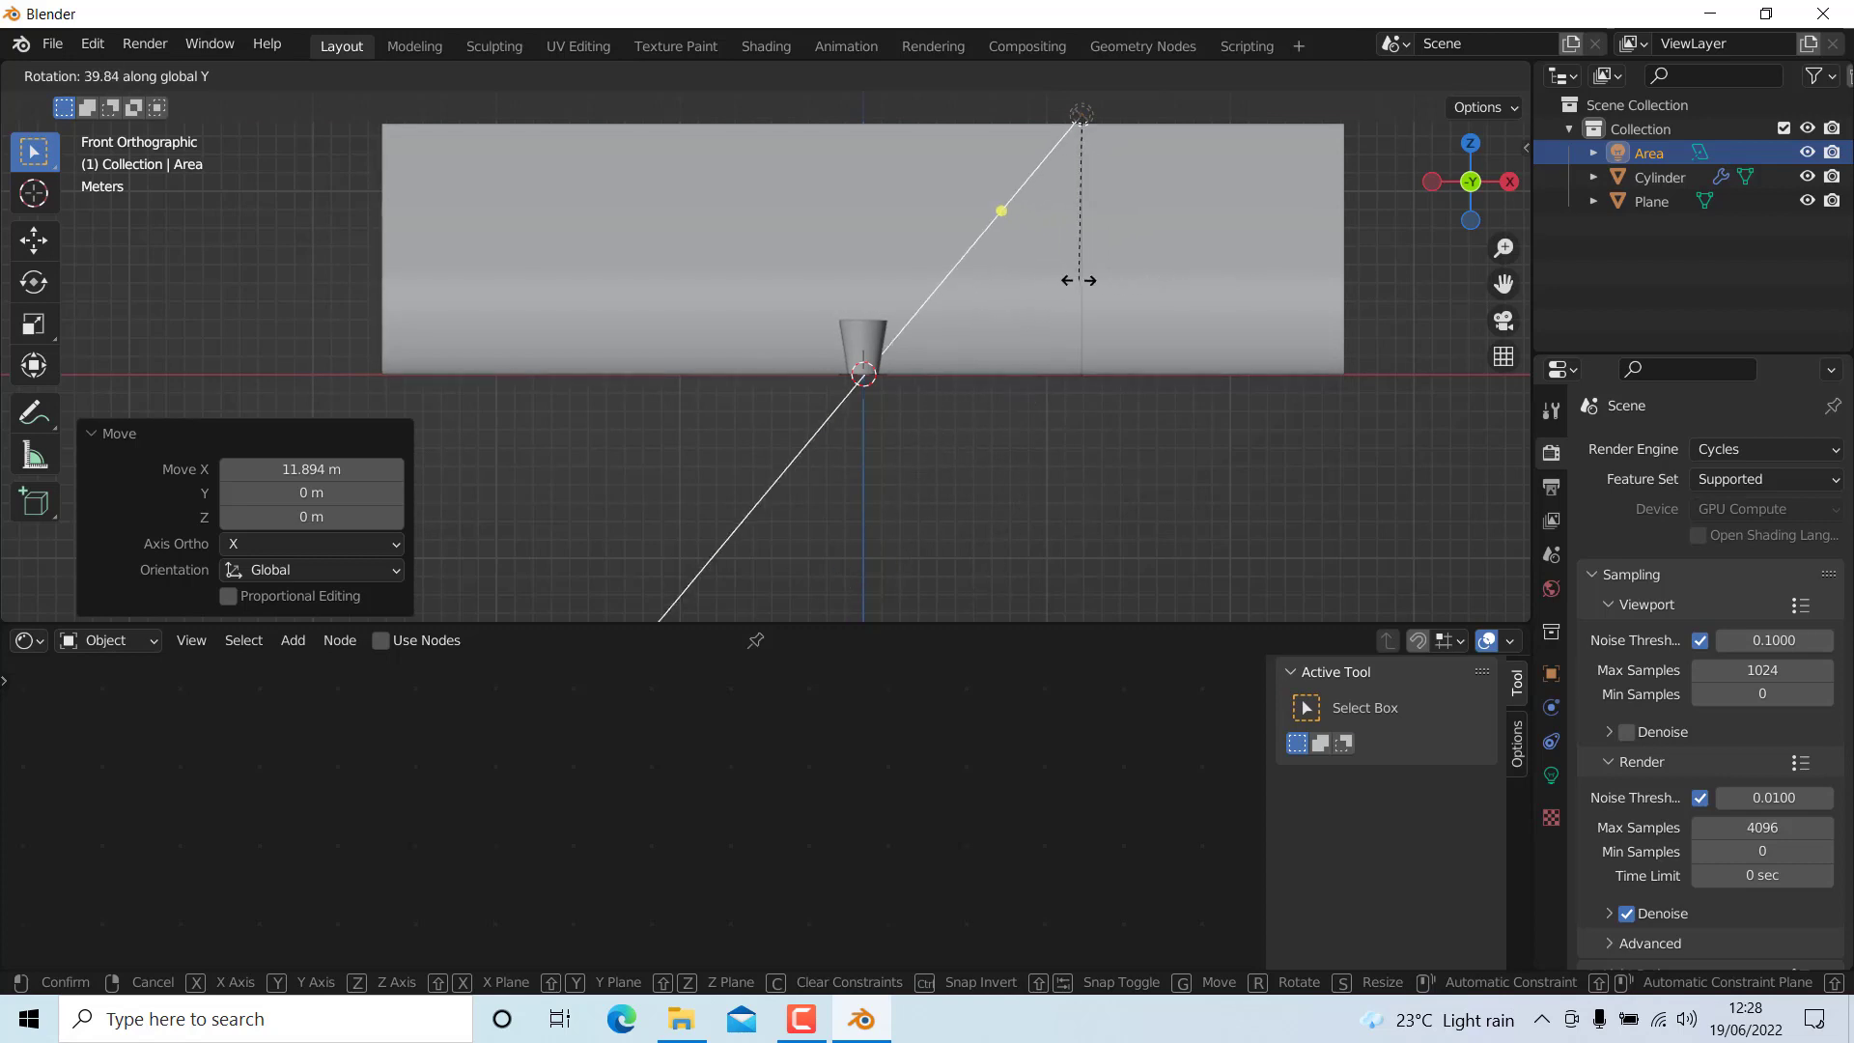
click(1079, 280)
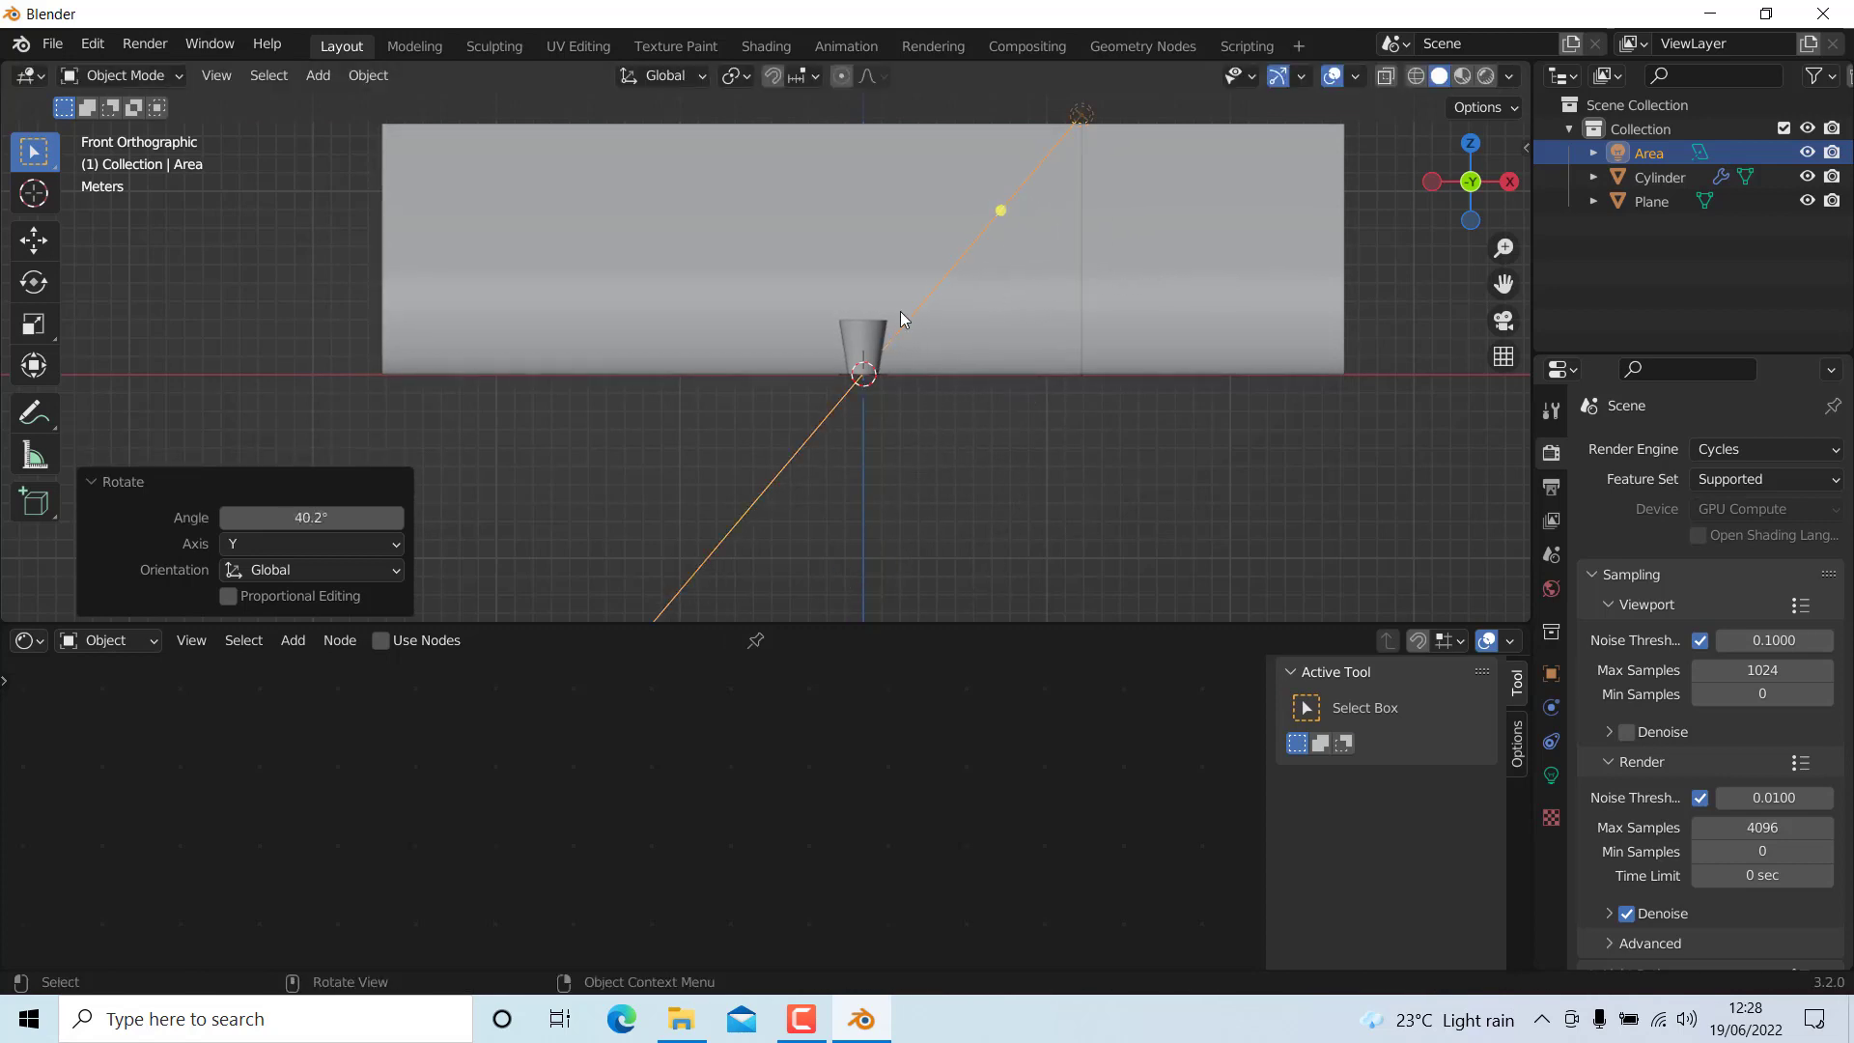
middle_drag(900, 311, 960, 348)
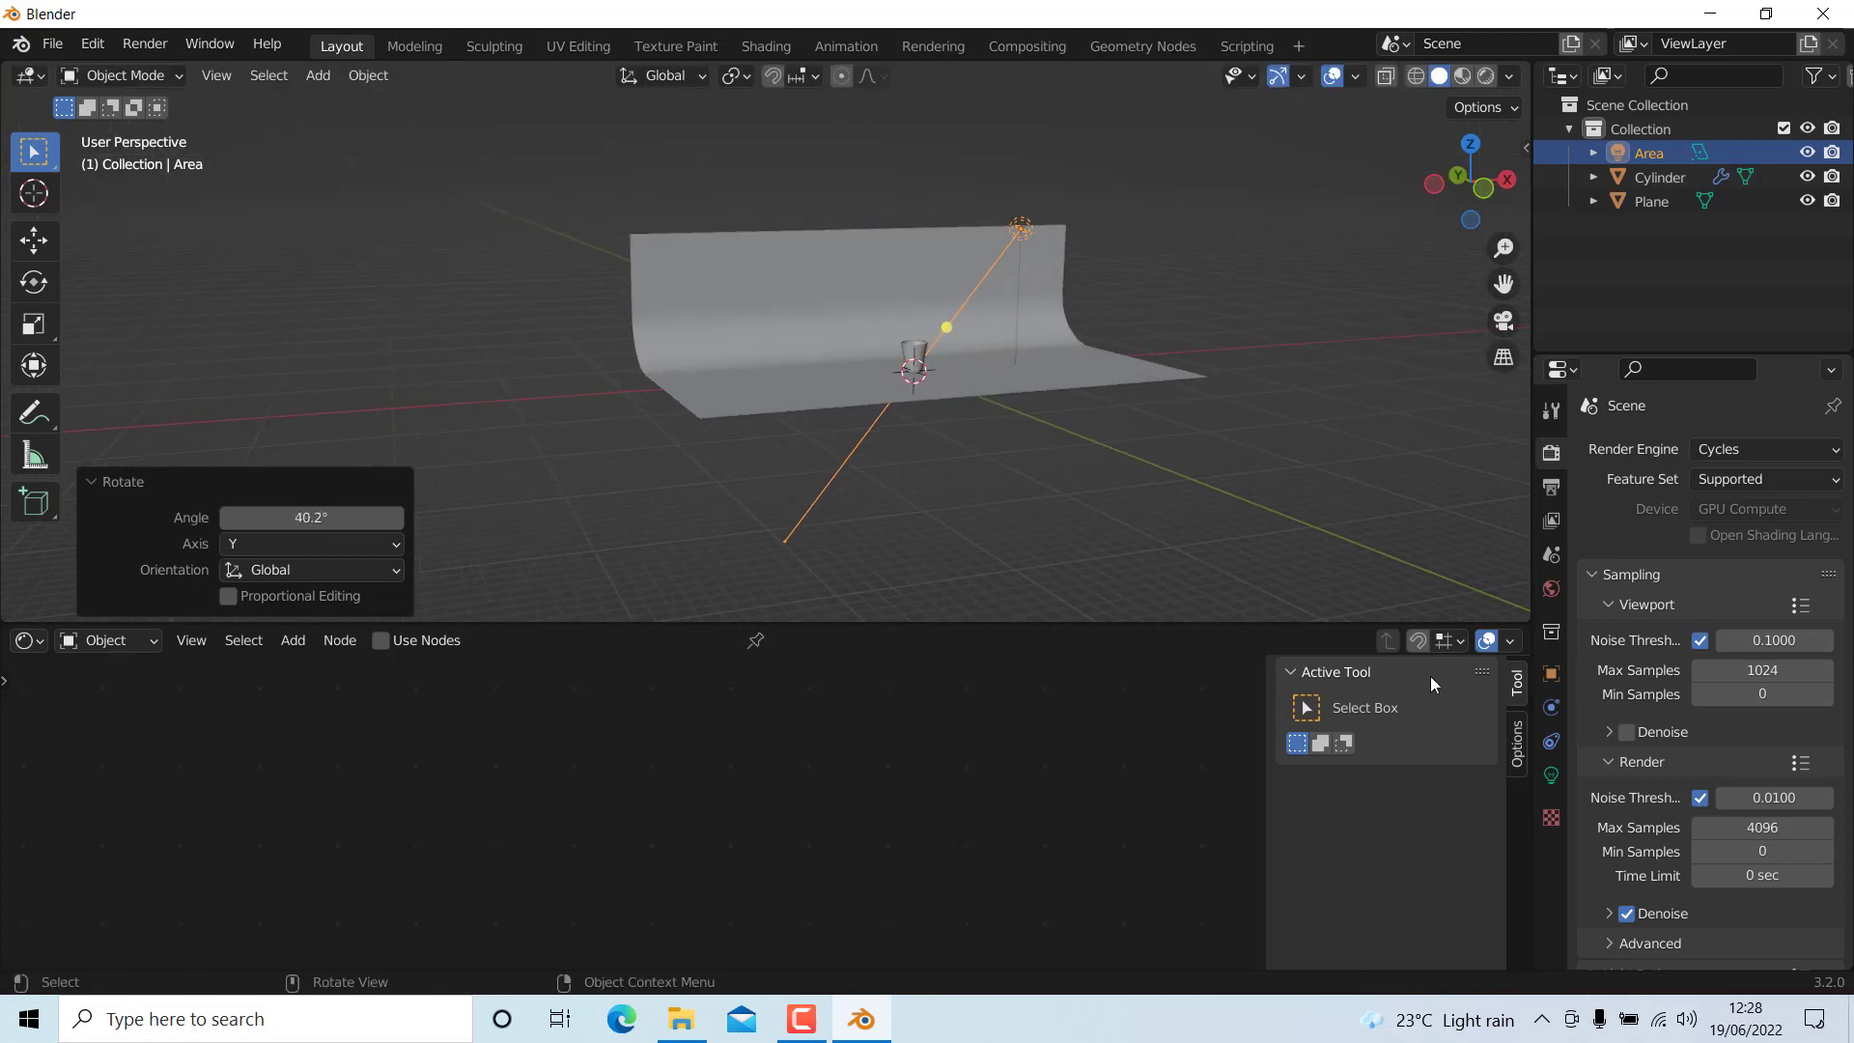
- Give the Area light 20000 W power and Shadow Caustics, then preview in Rendered shading
click(1552, 777)
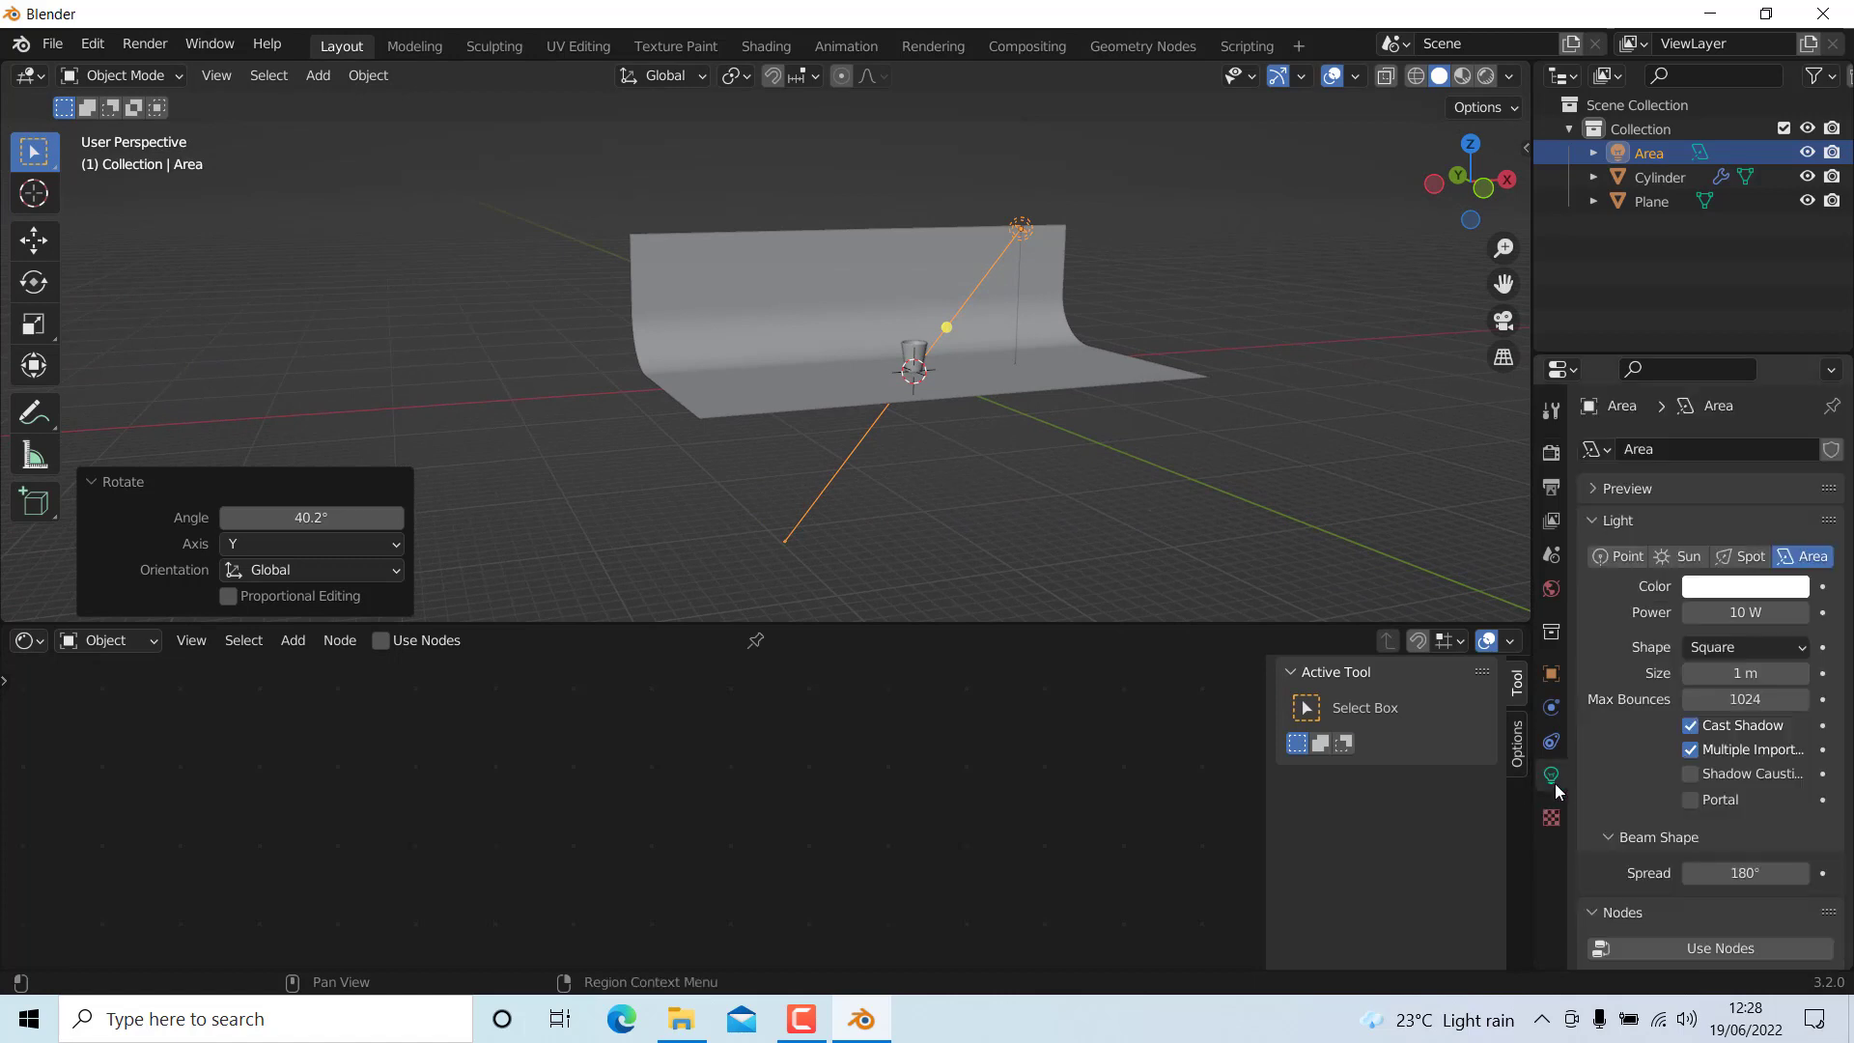
click(1745, 612)
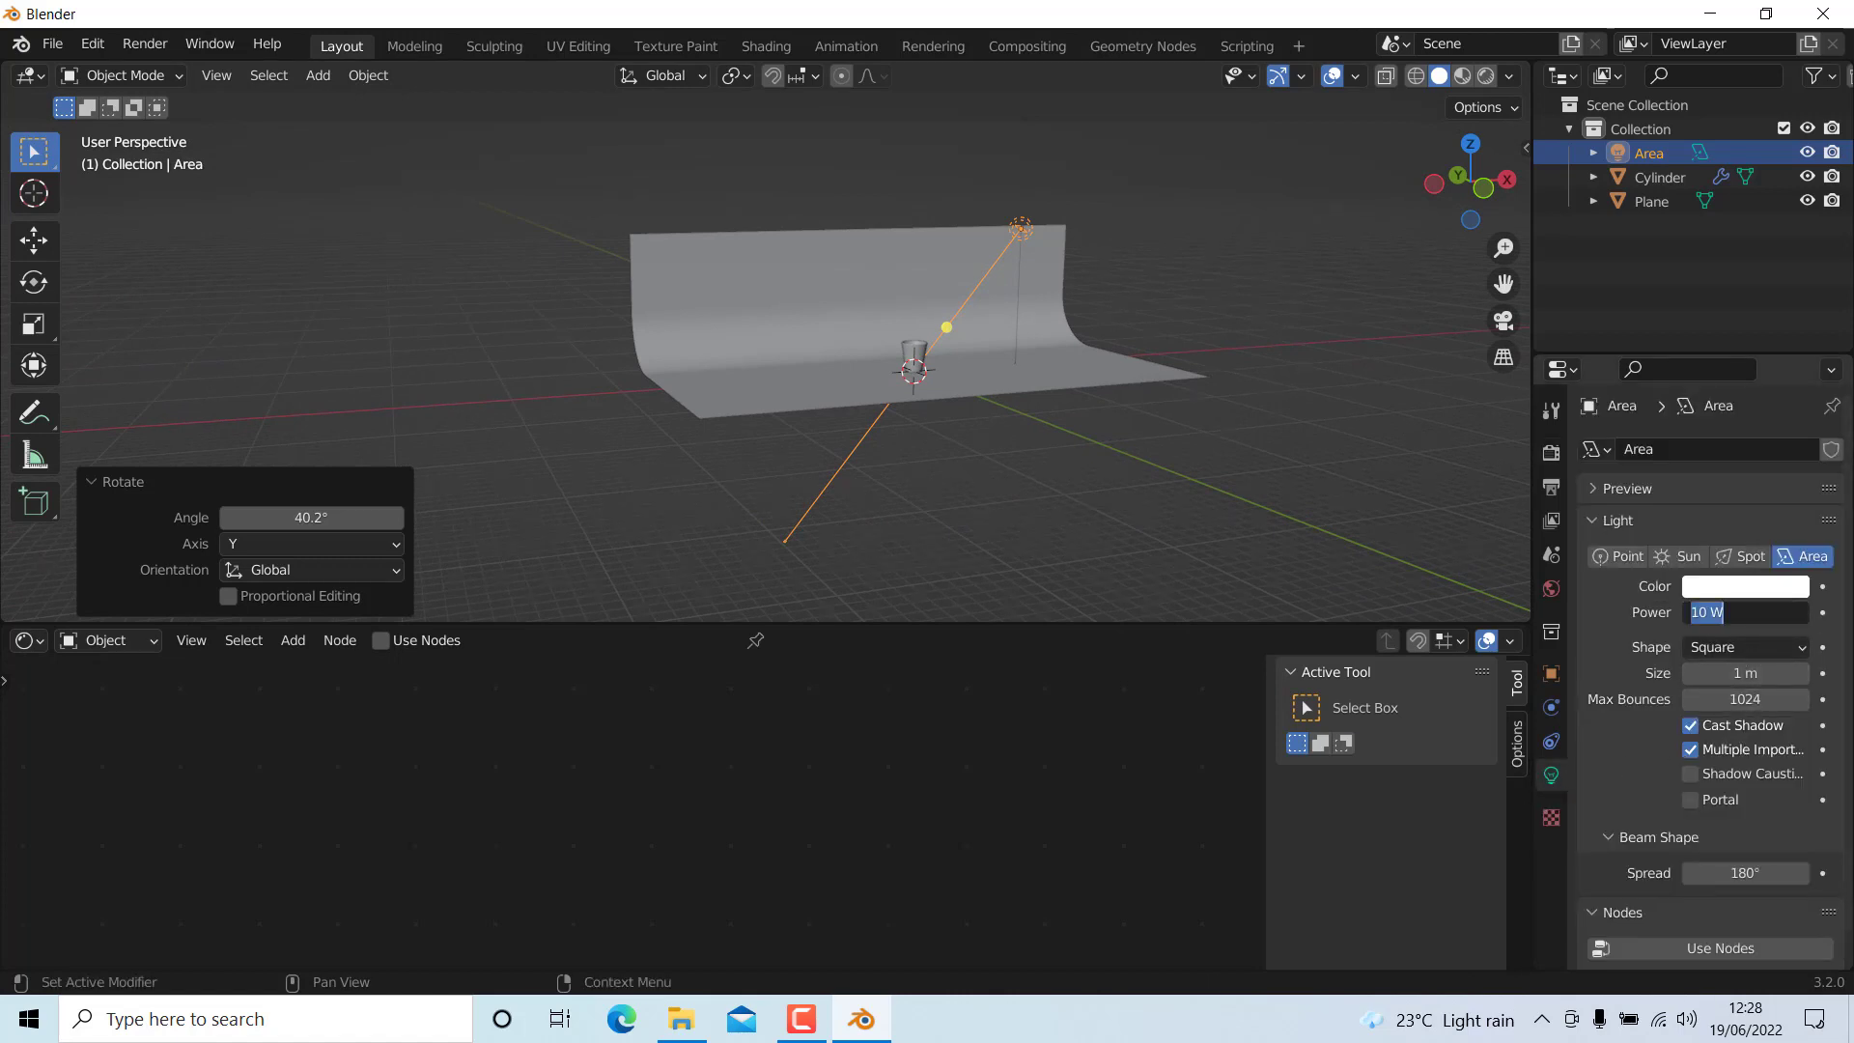
key(BackSpace)
text(20000)
key(Return)
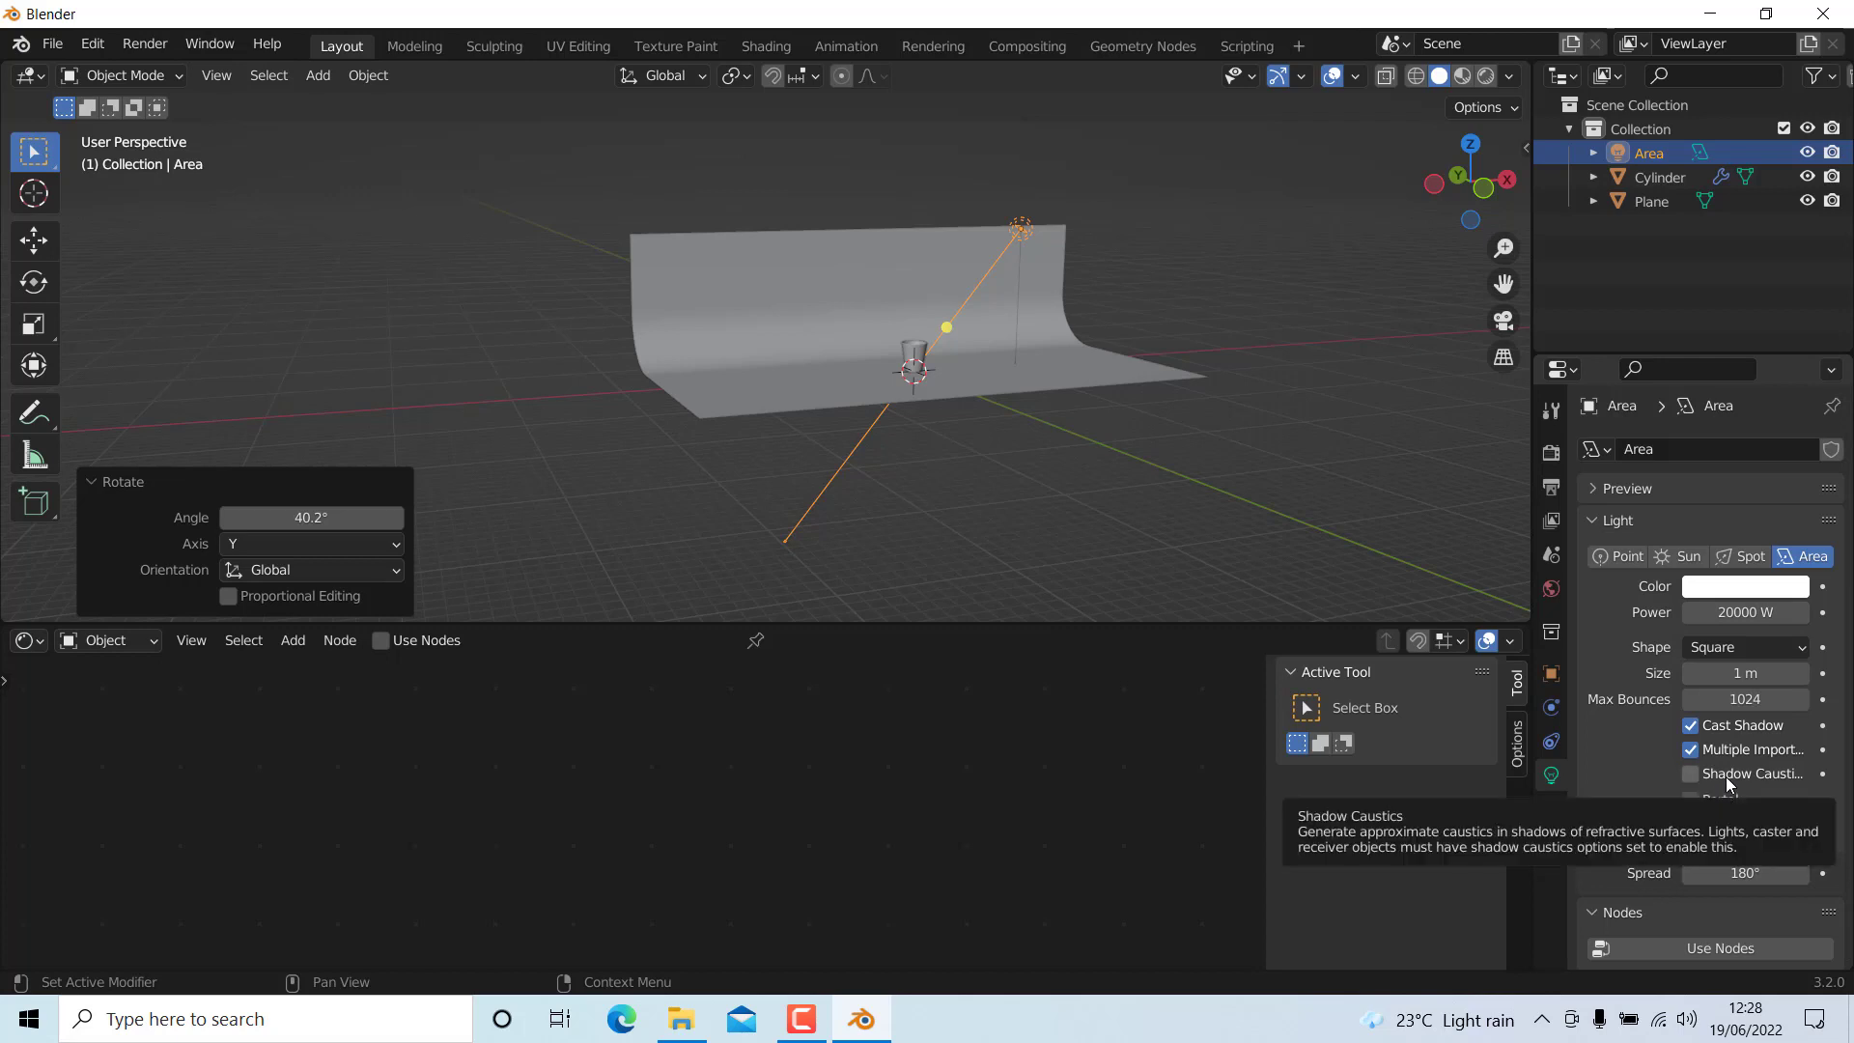
click(1690, 774)
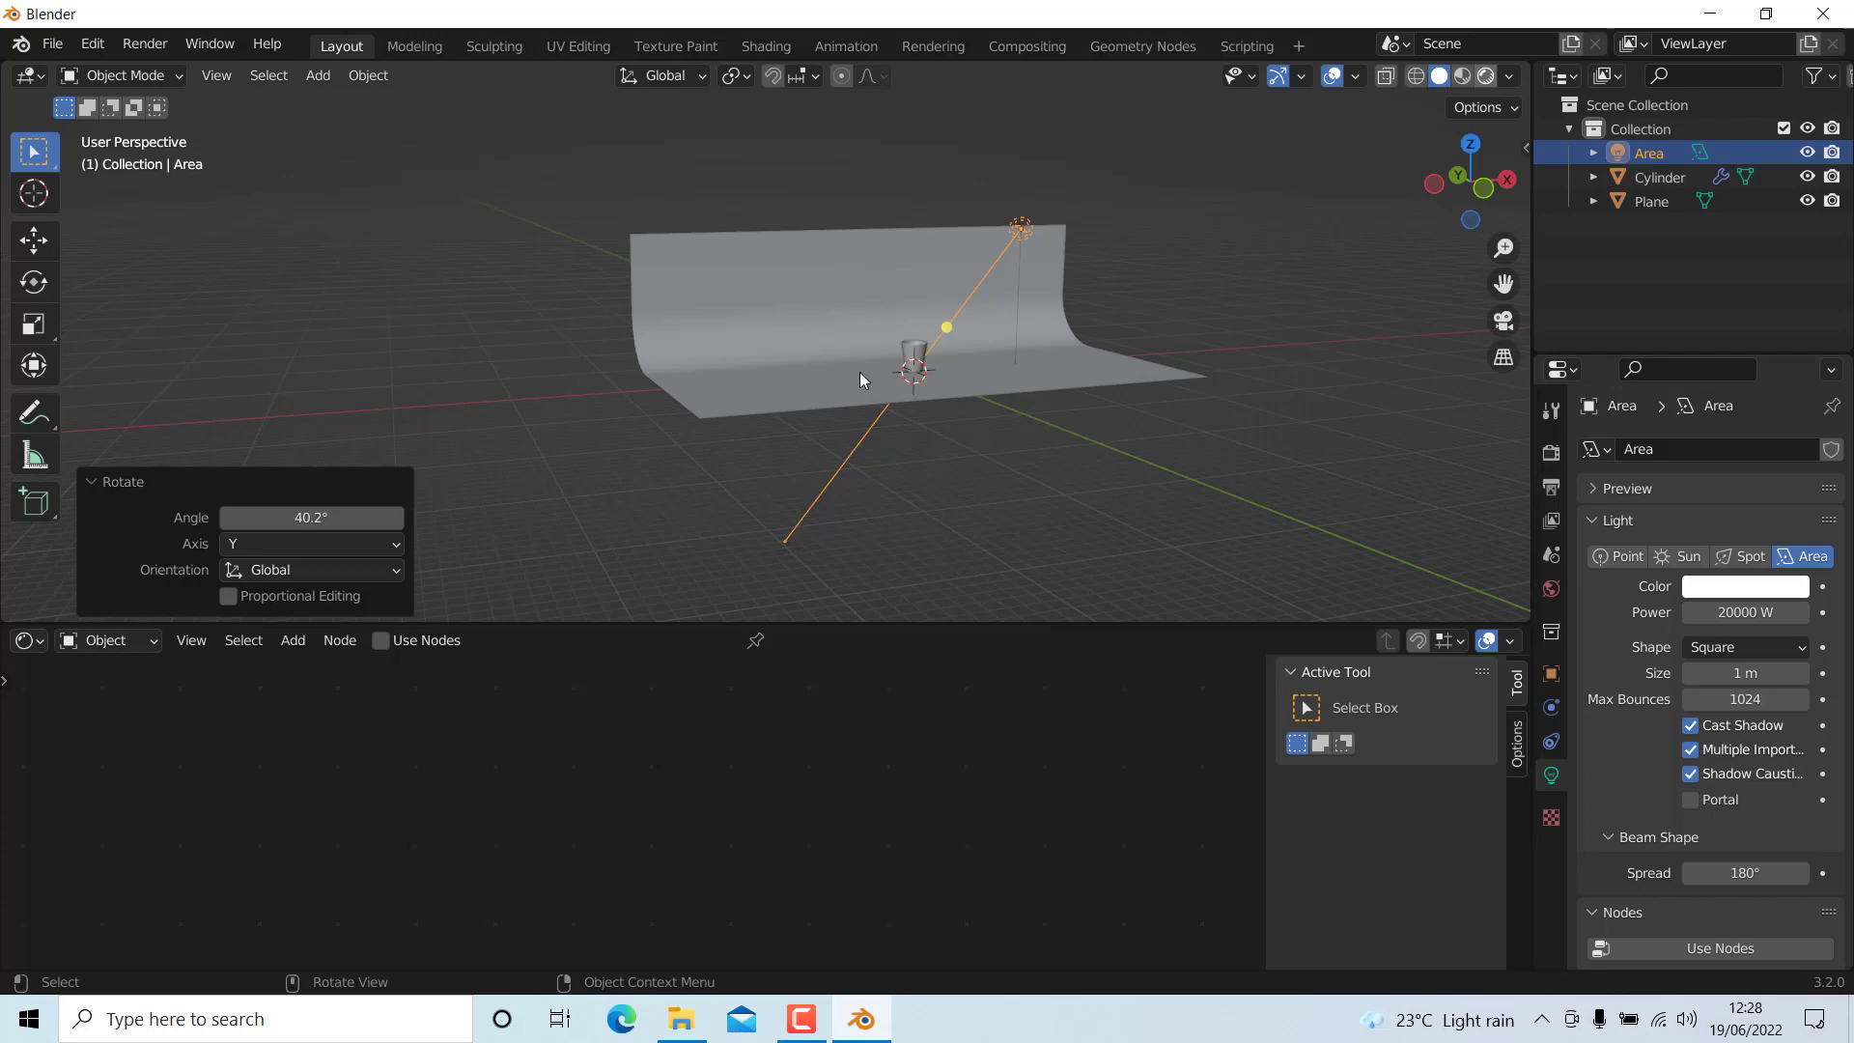
key(z)
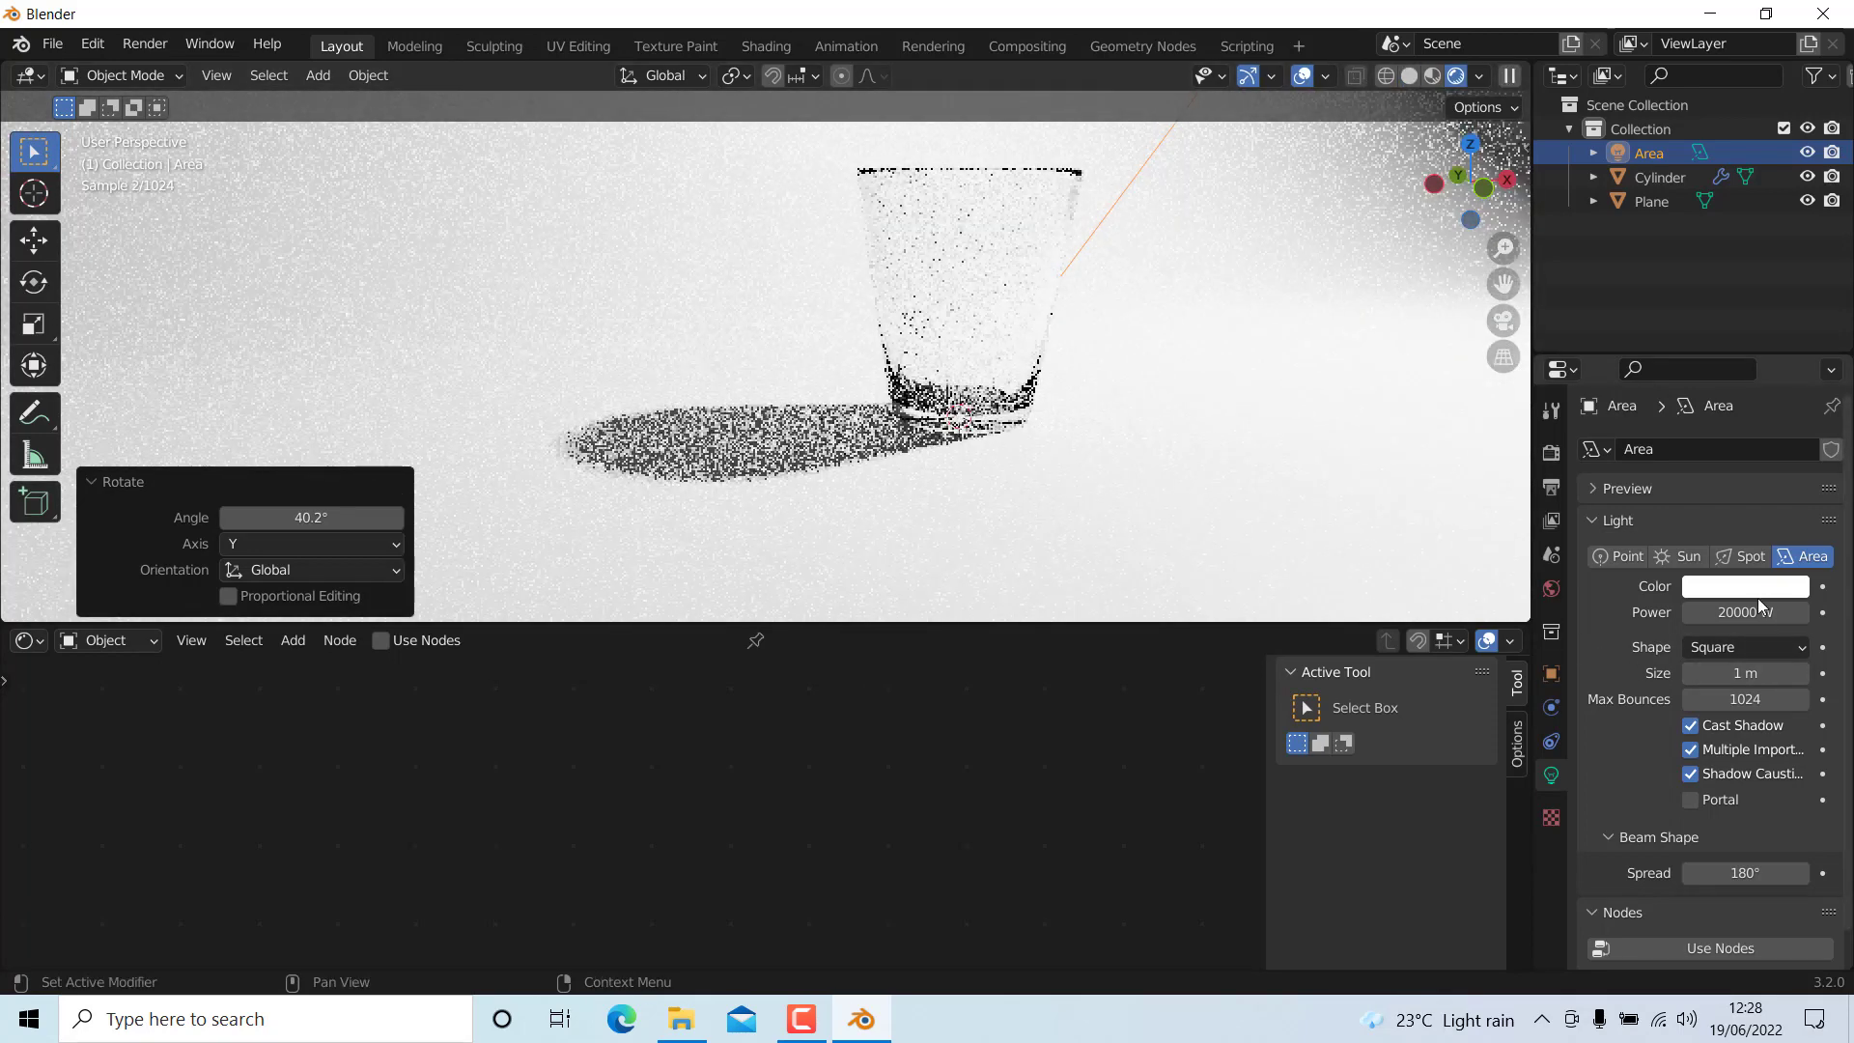
- Lower the Area light's power from 20000 W to 2000 W
click(1730, 618)
key(BackSpace)
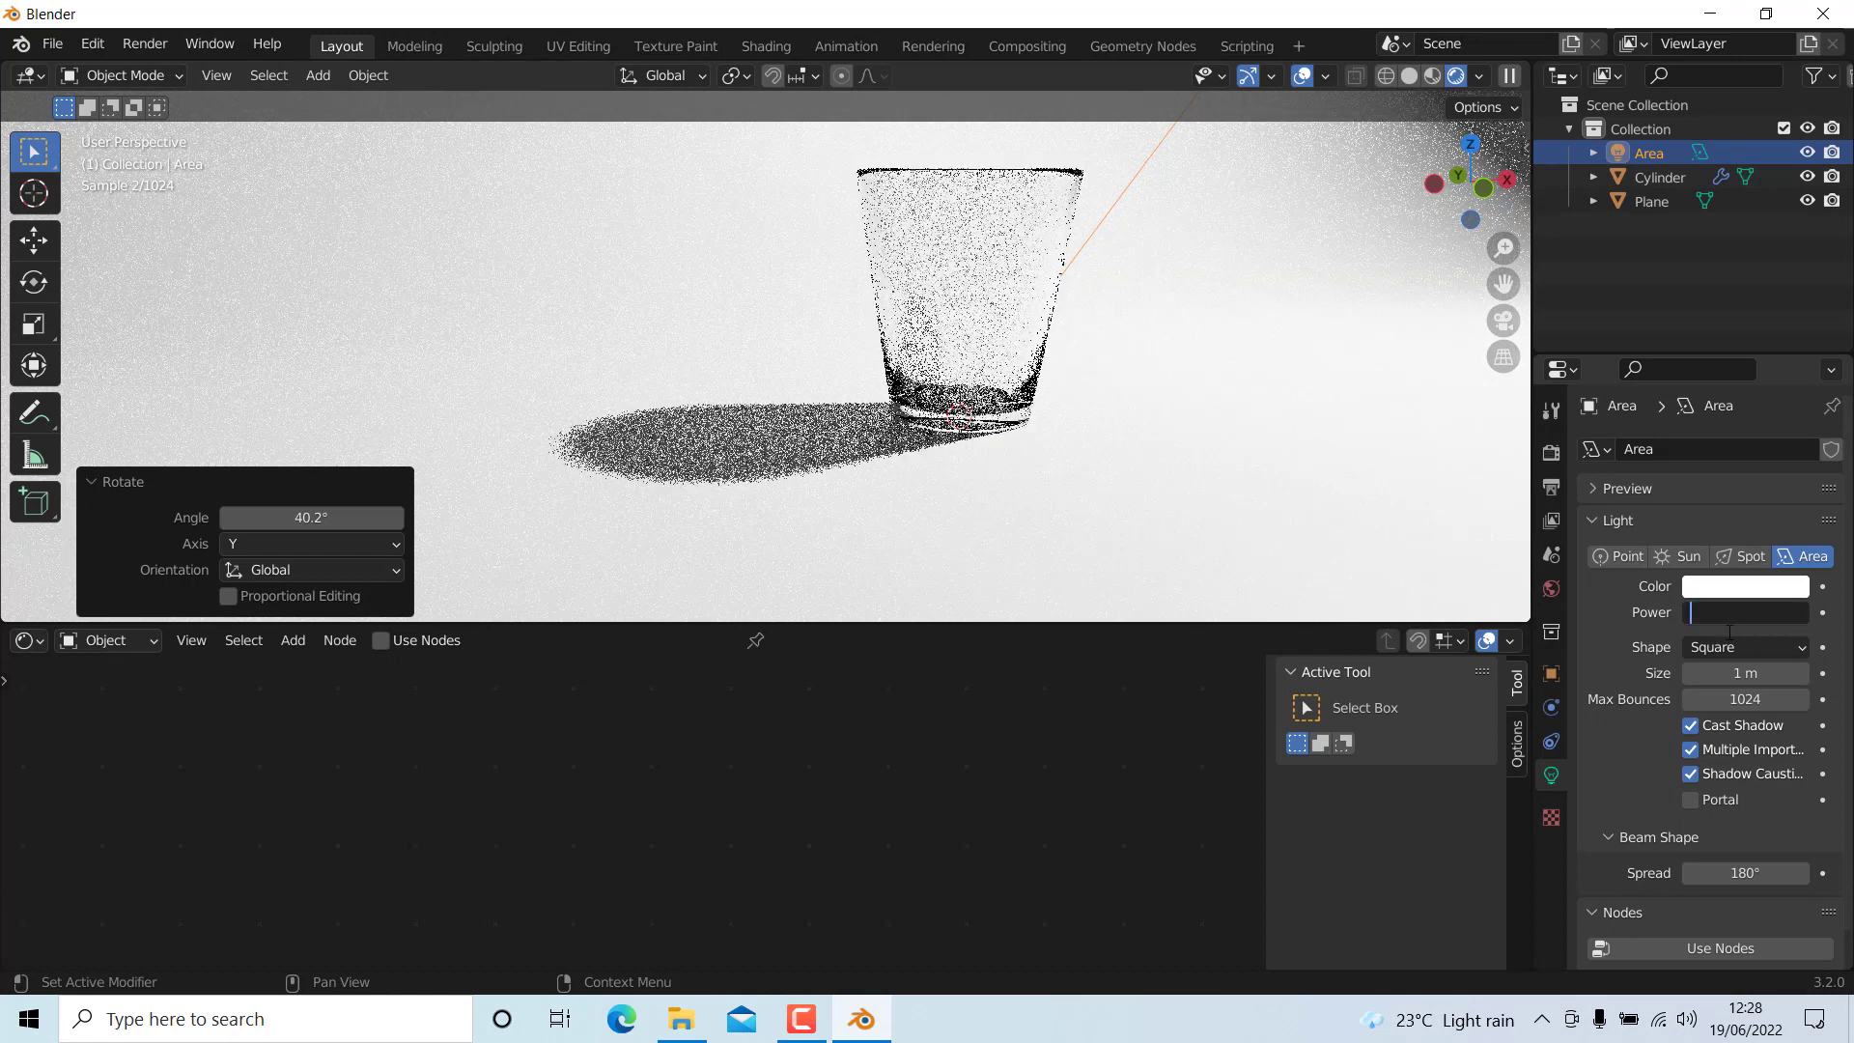
text(2000)
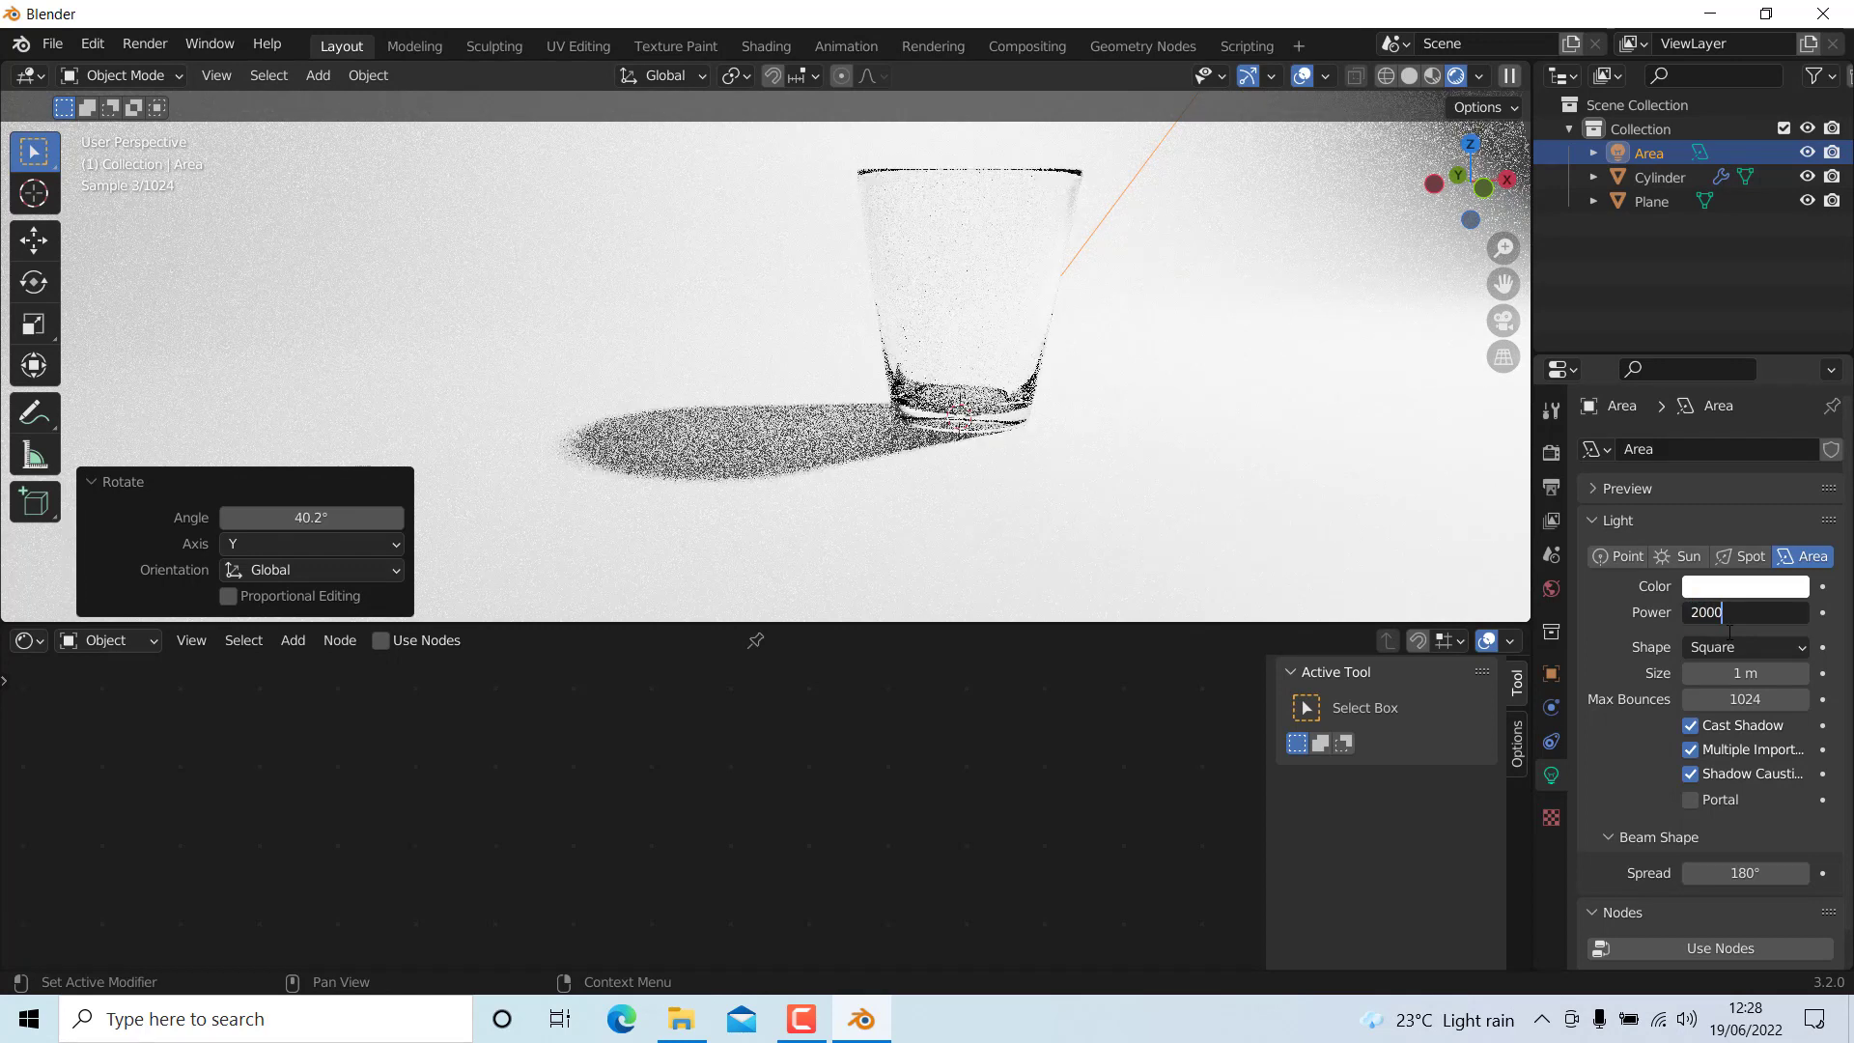
key(Return)
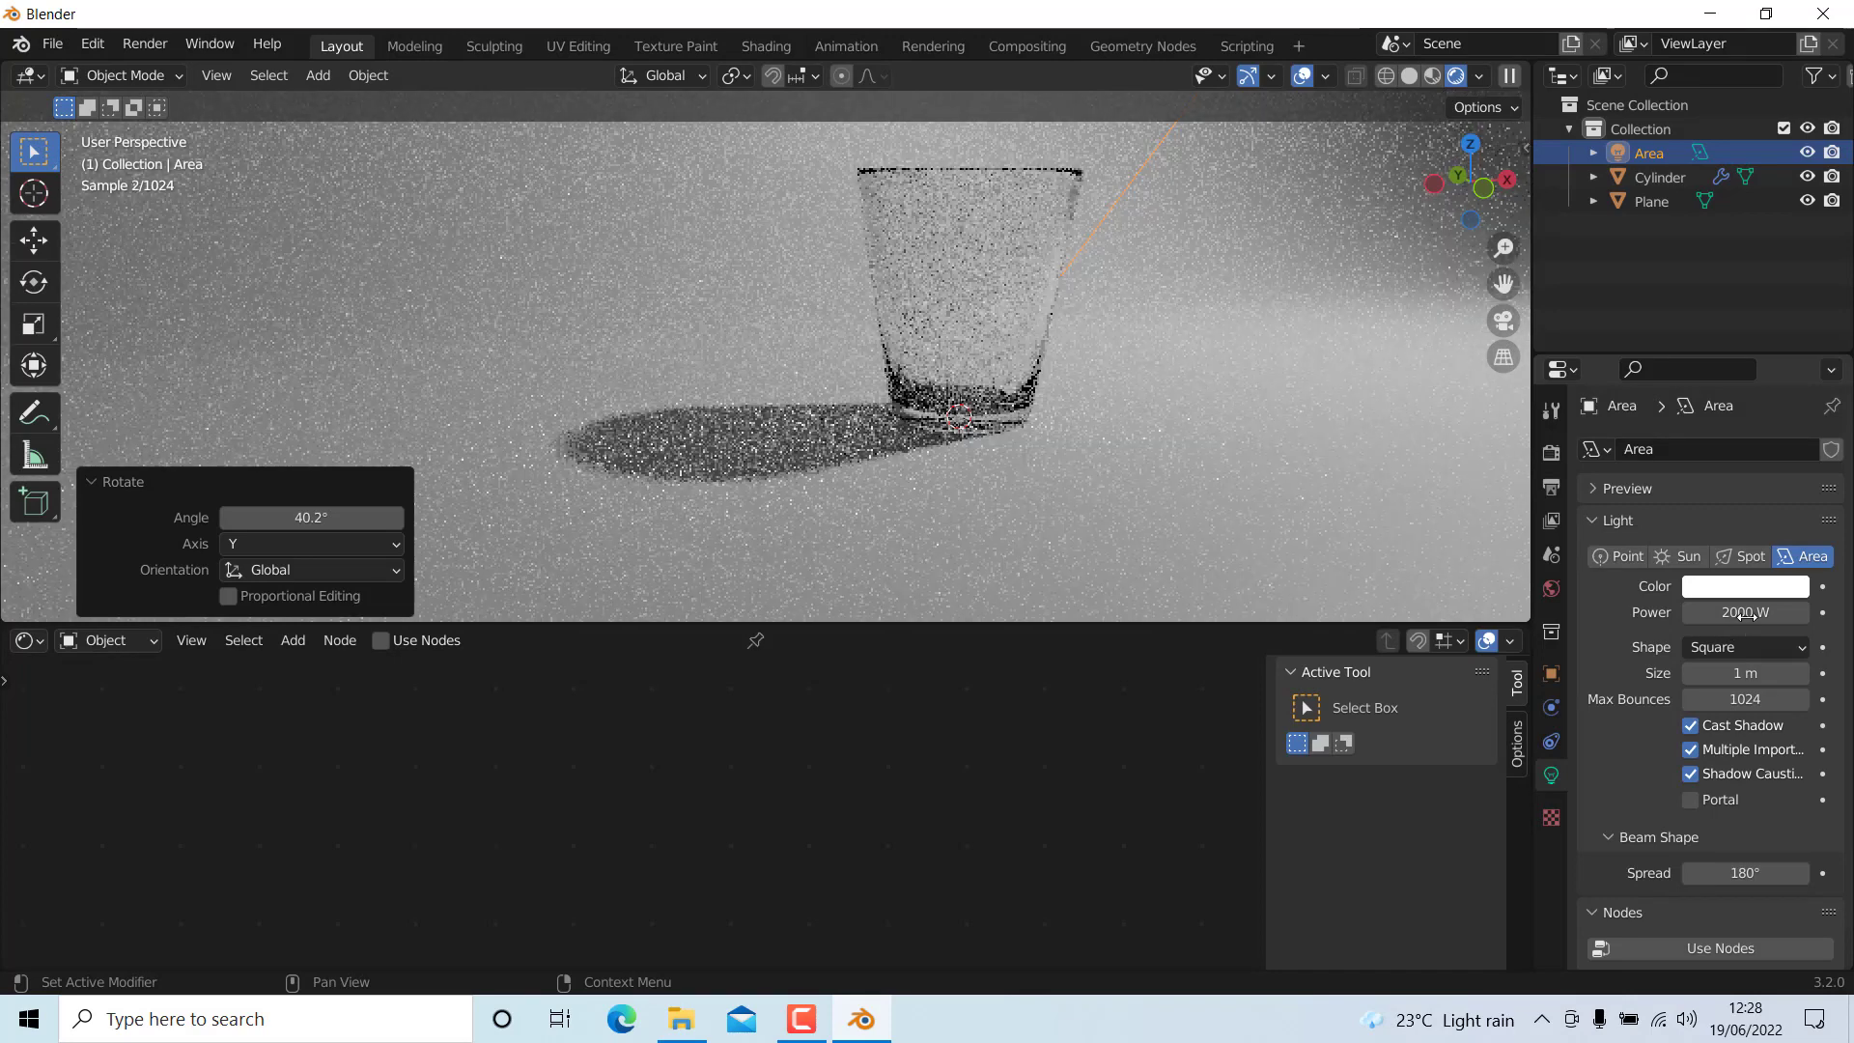
click(1743, 612)
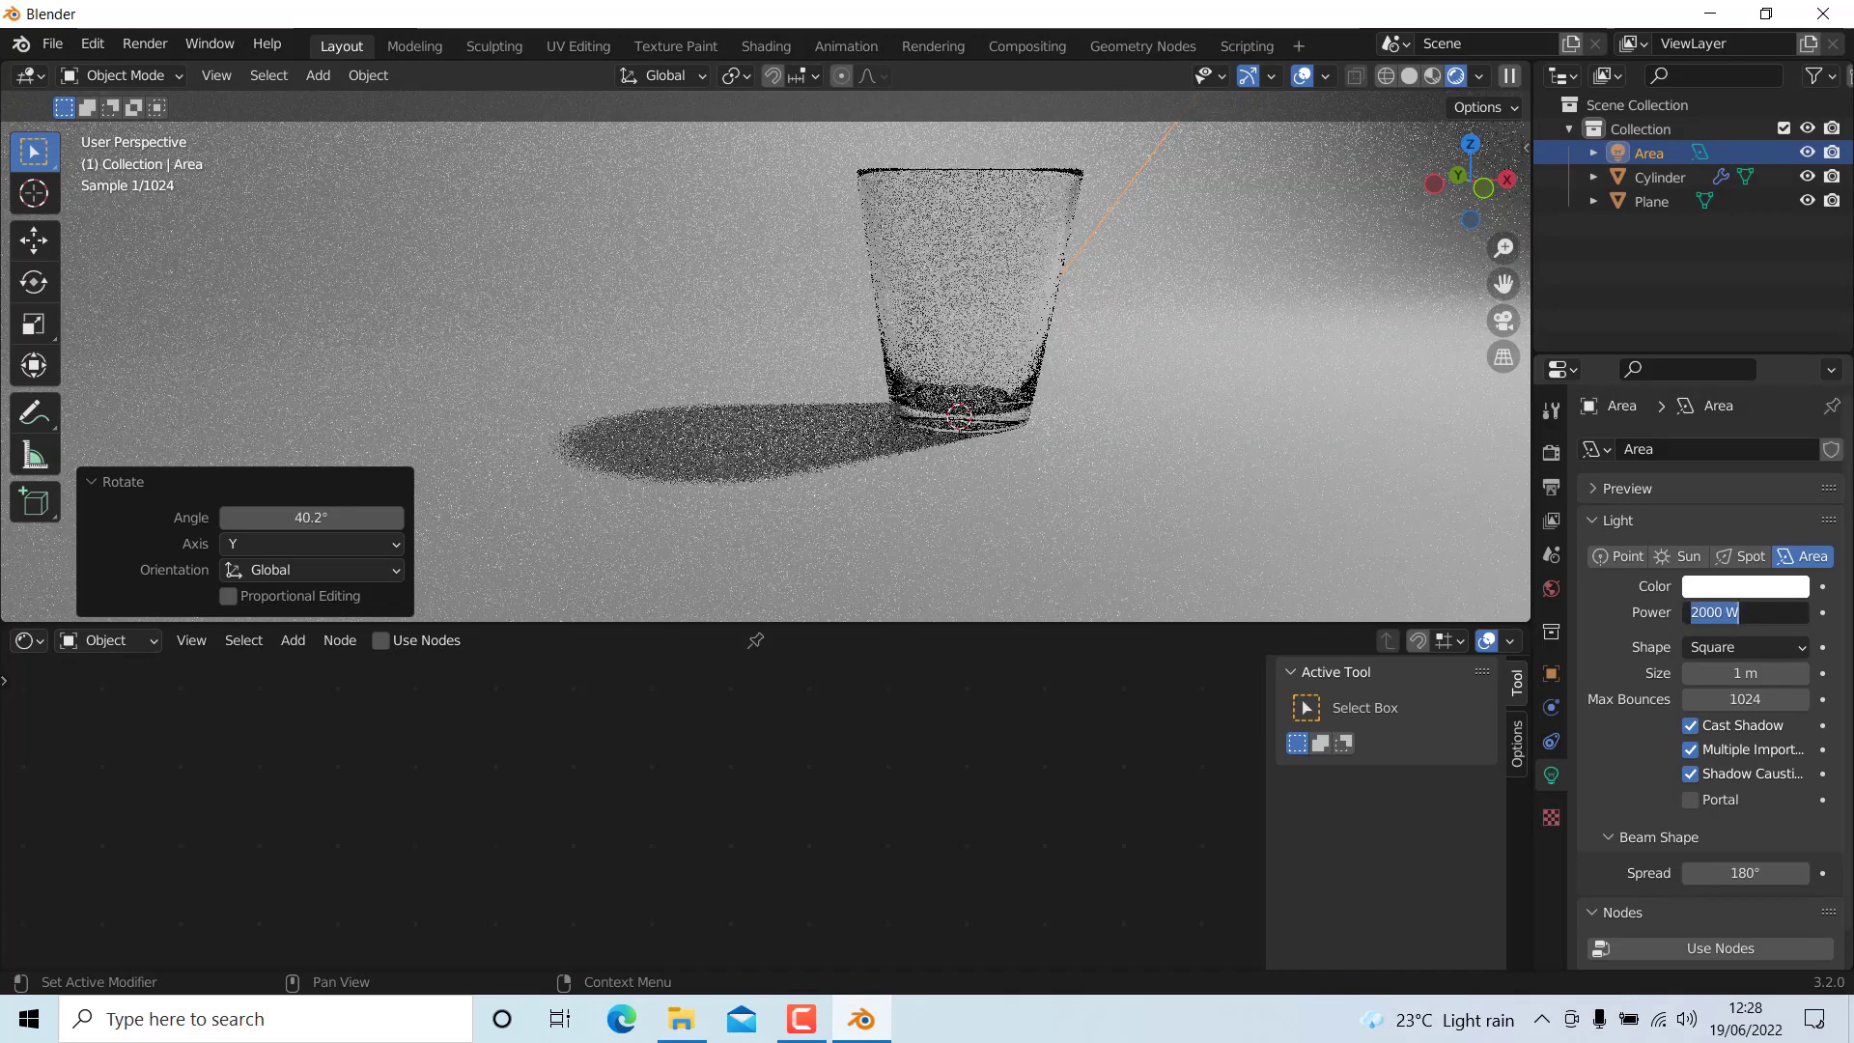
click(1421, 489)
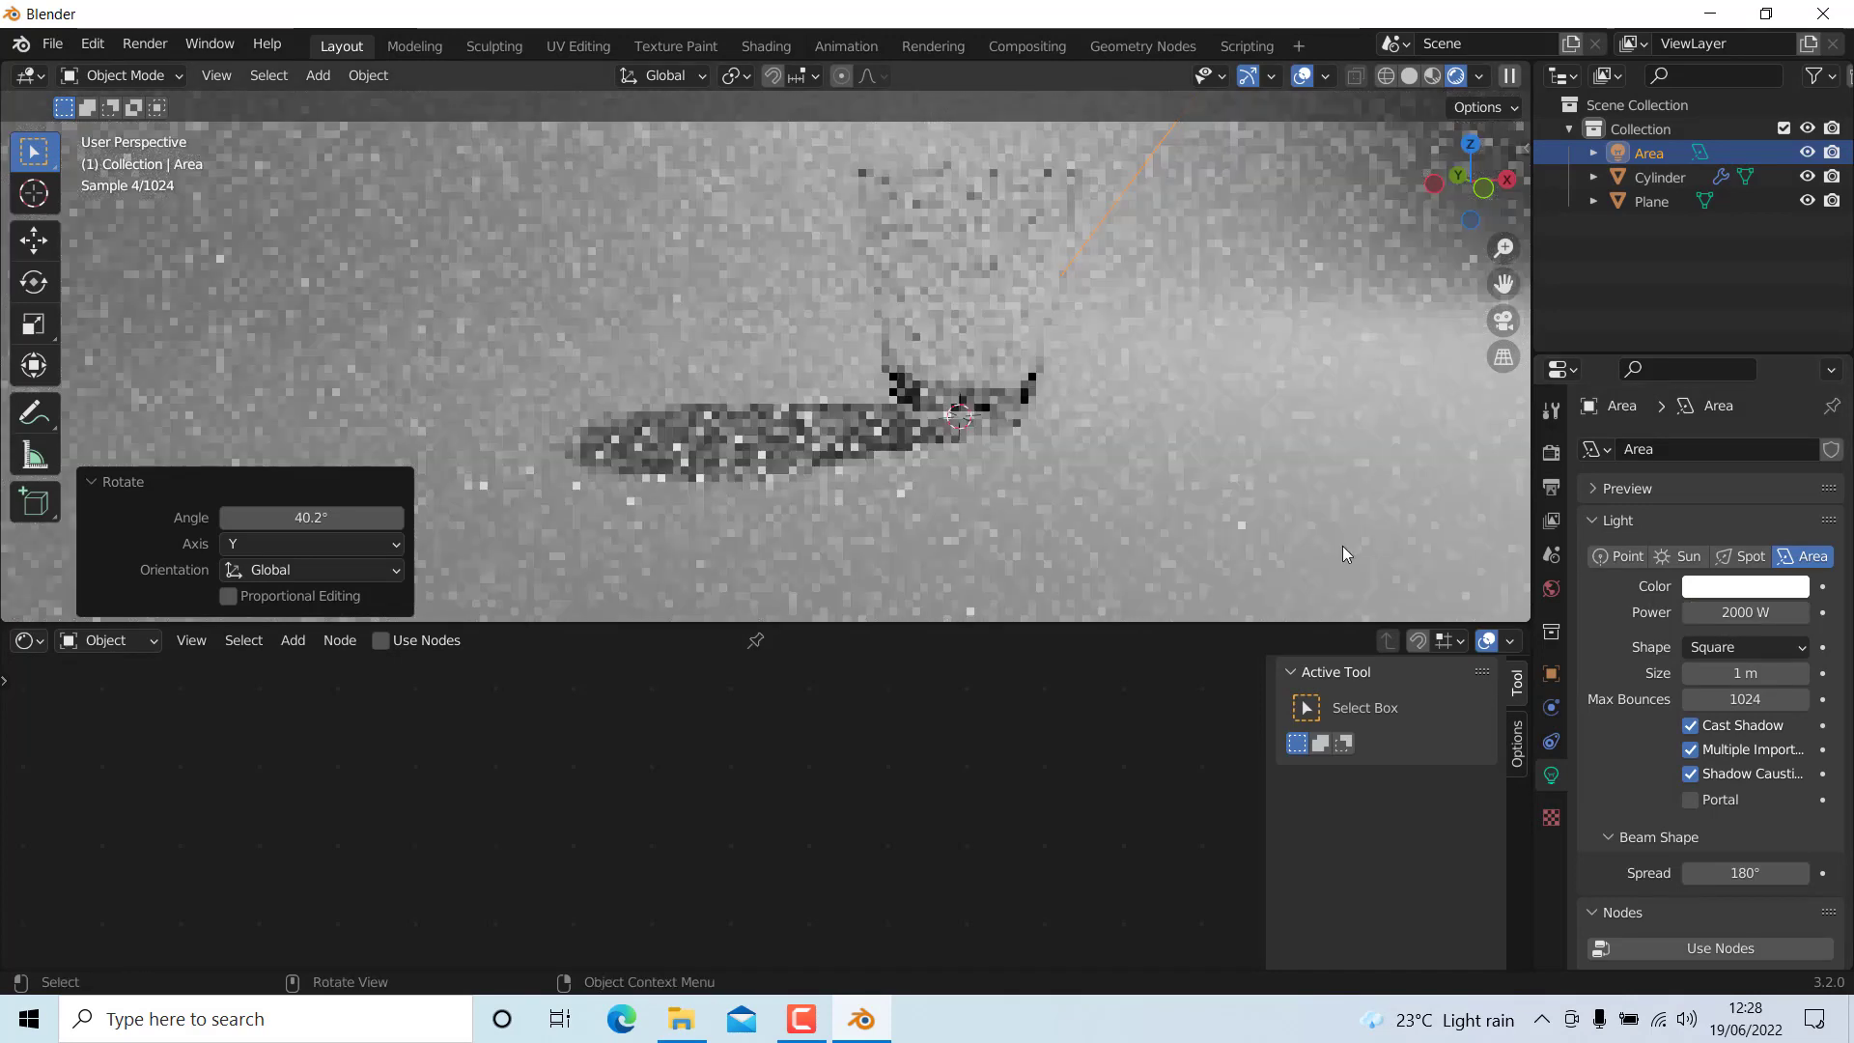
click(145, 641)
- Switch the node editor to World and add an Environment Texture node
click(136, 689)
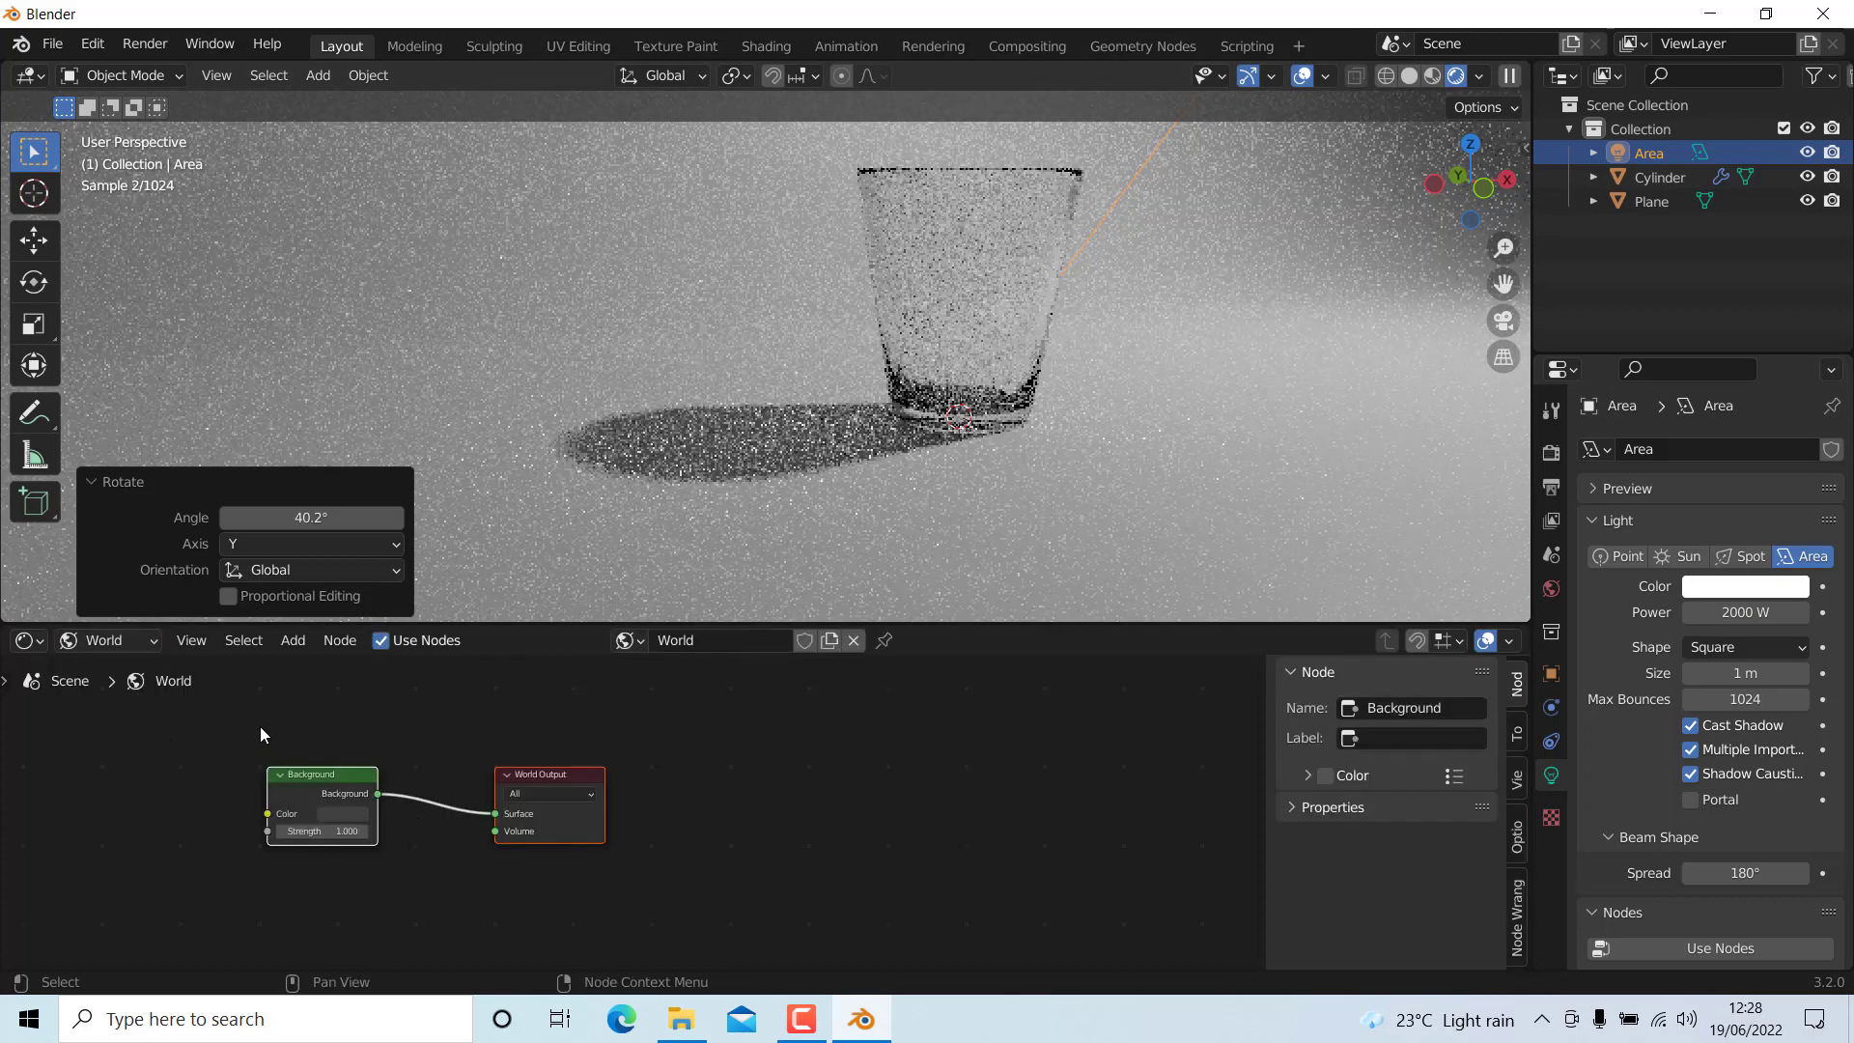
drag(554, 774, 979, 808)
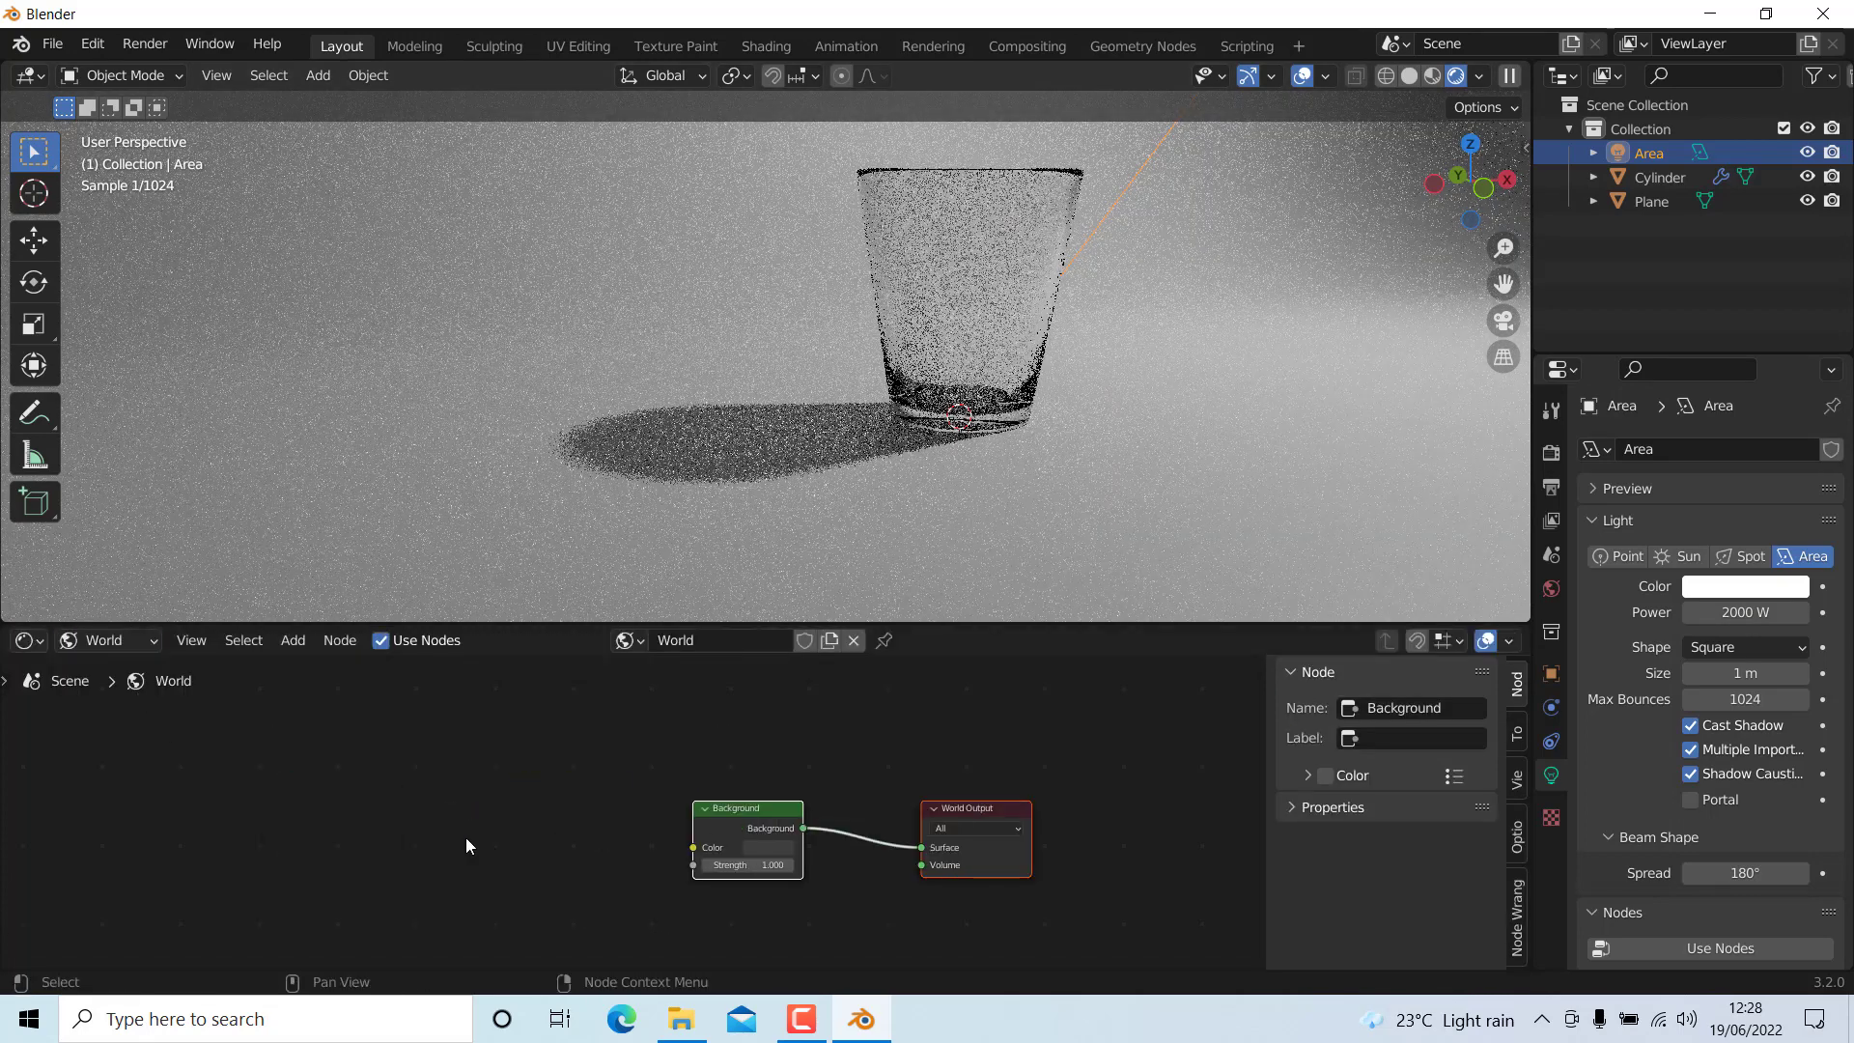
key(shift+a)
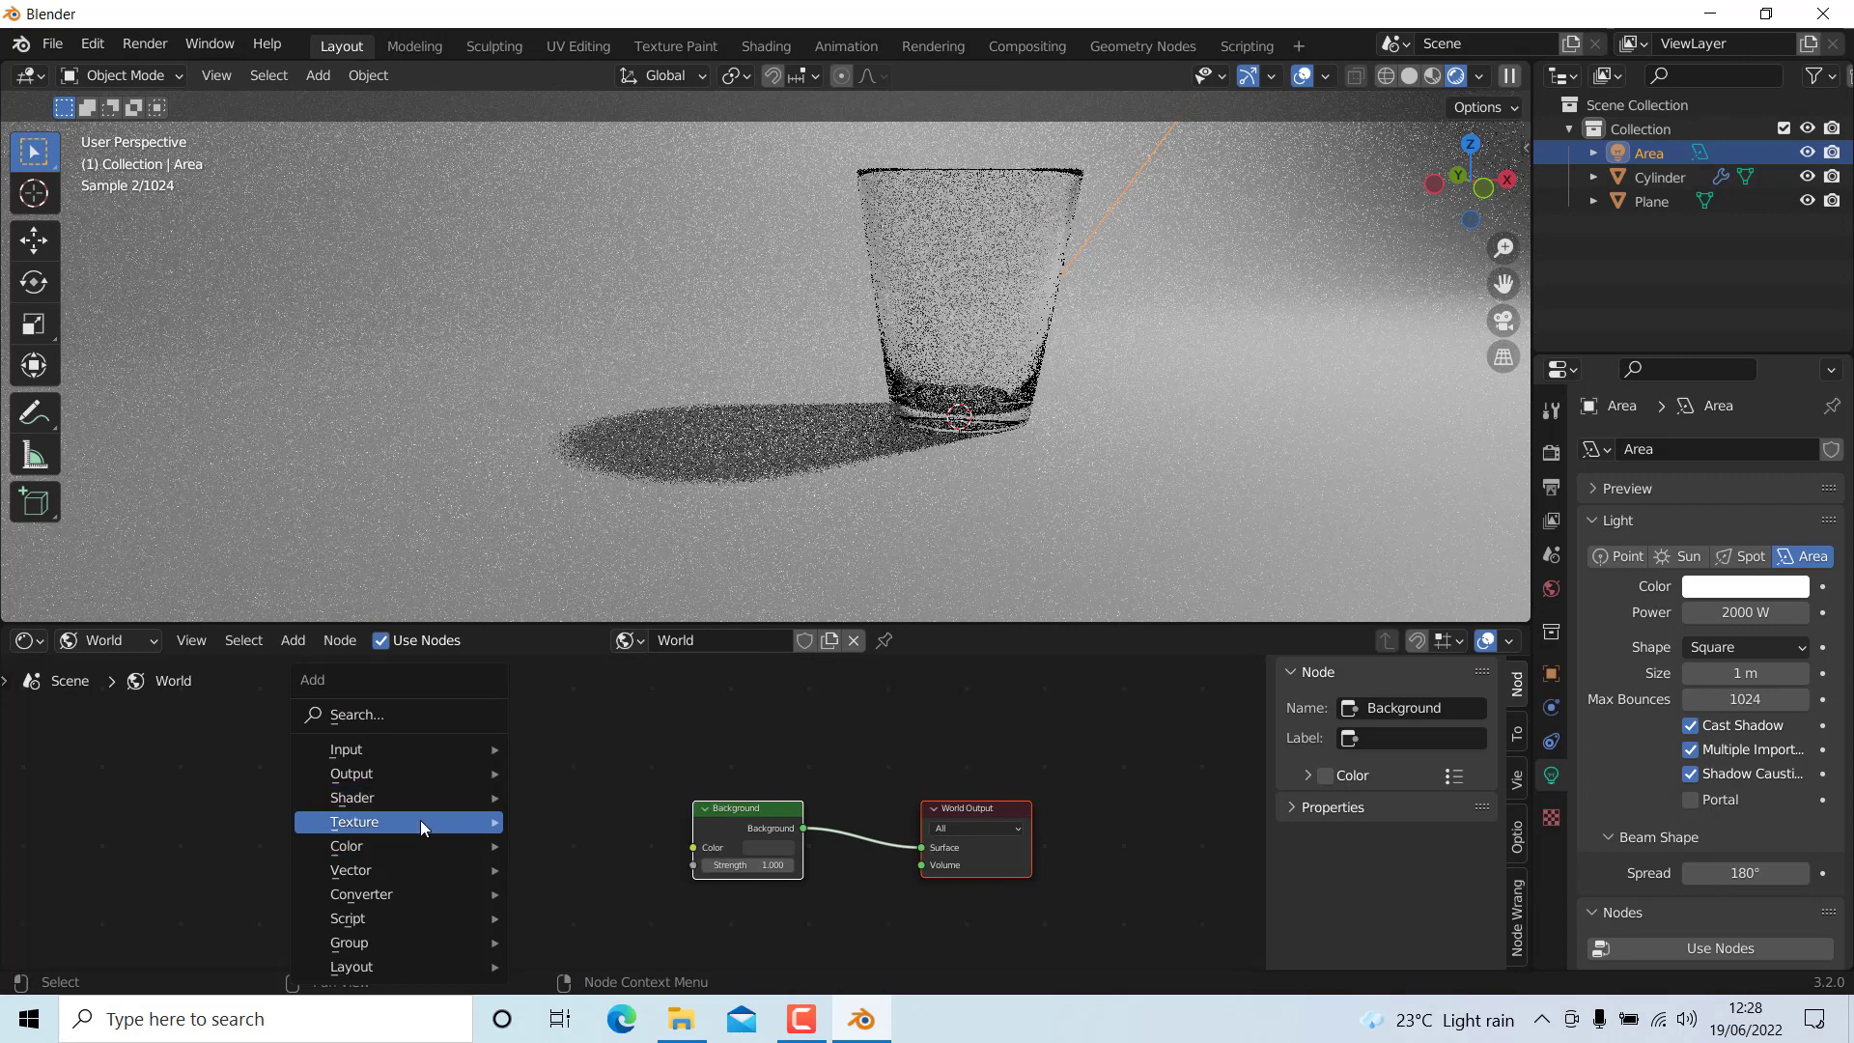
mouse_move(465, 819)
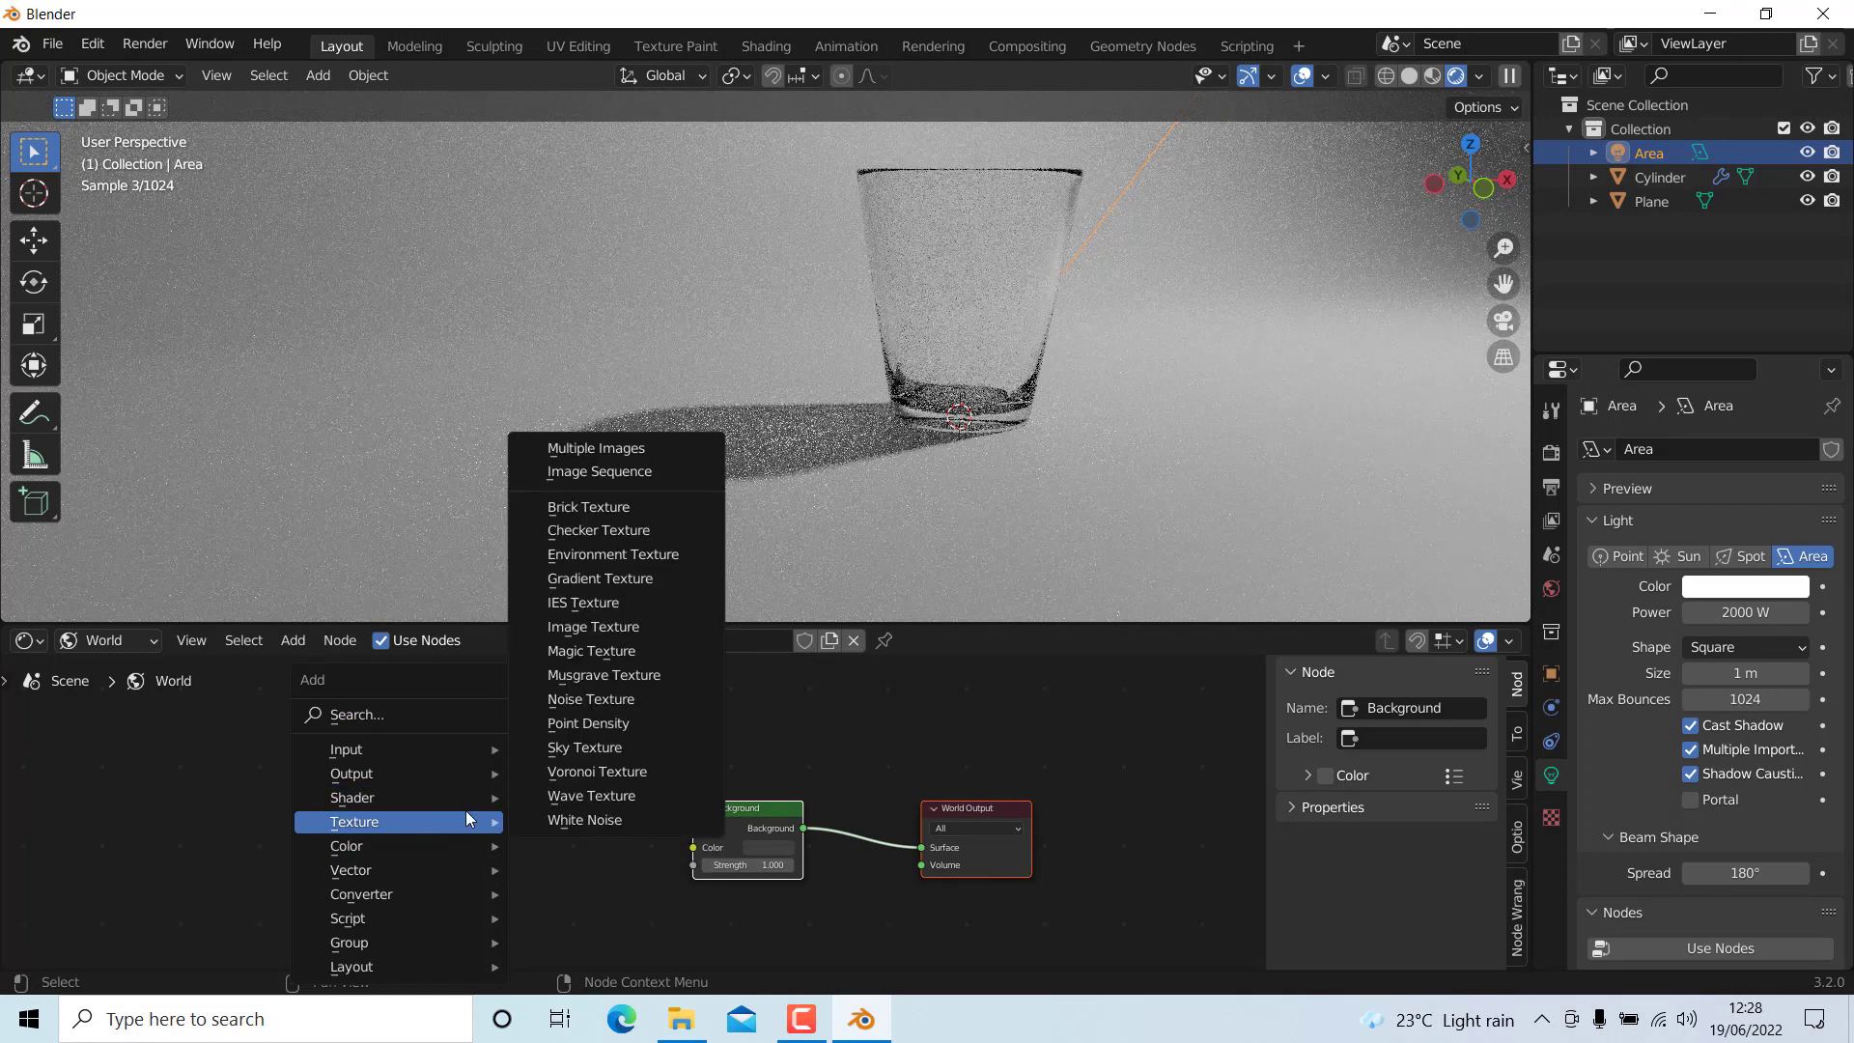
click(635, 554)
click(422, 783)
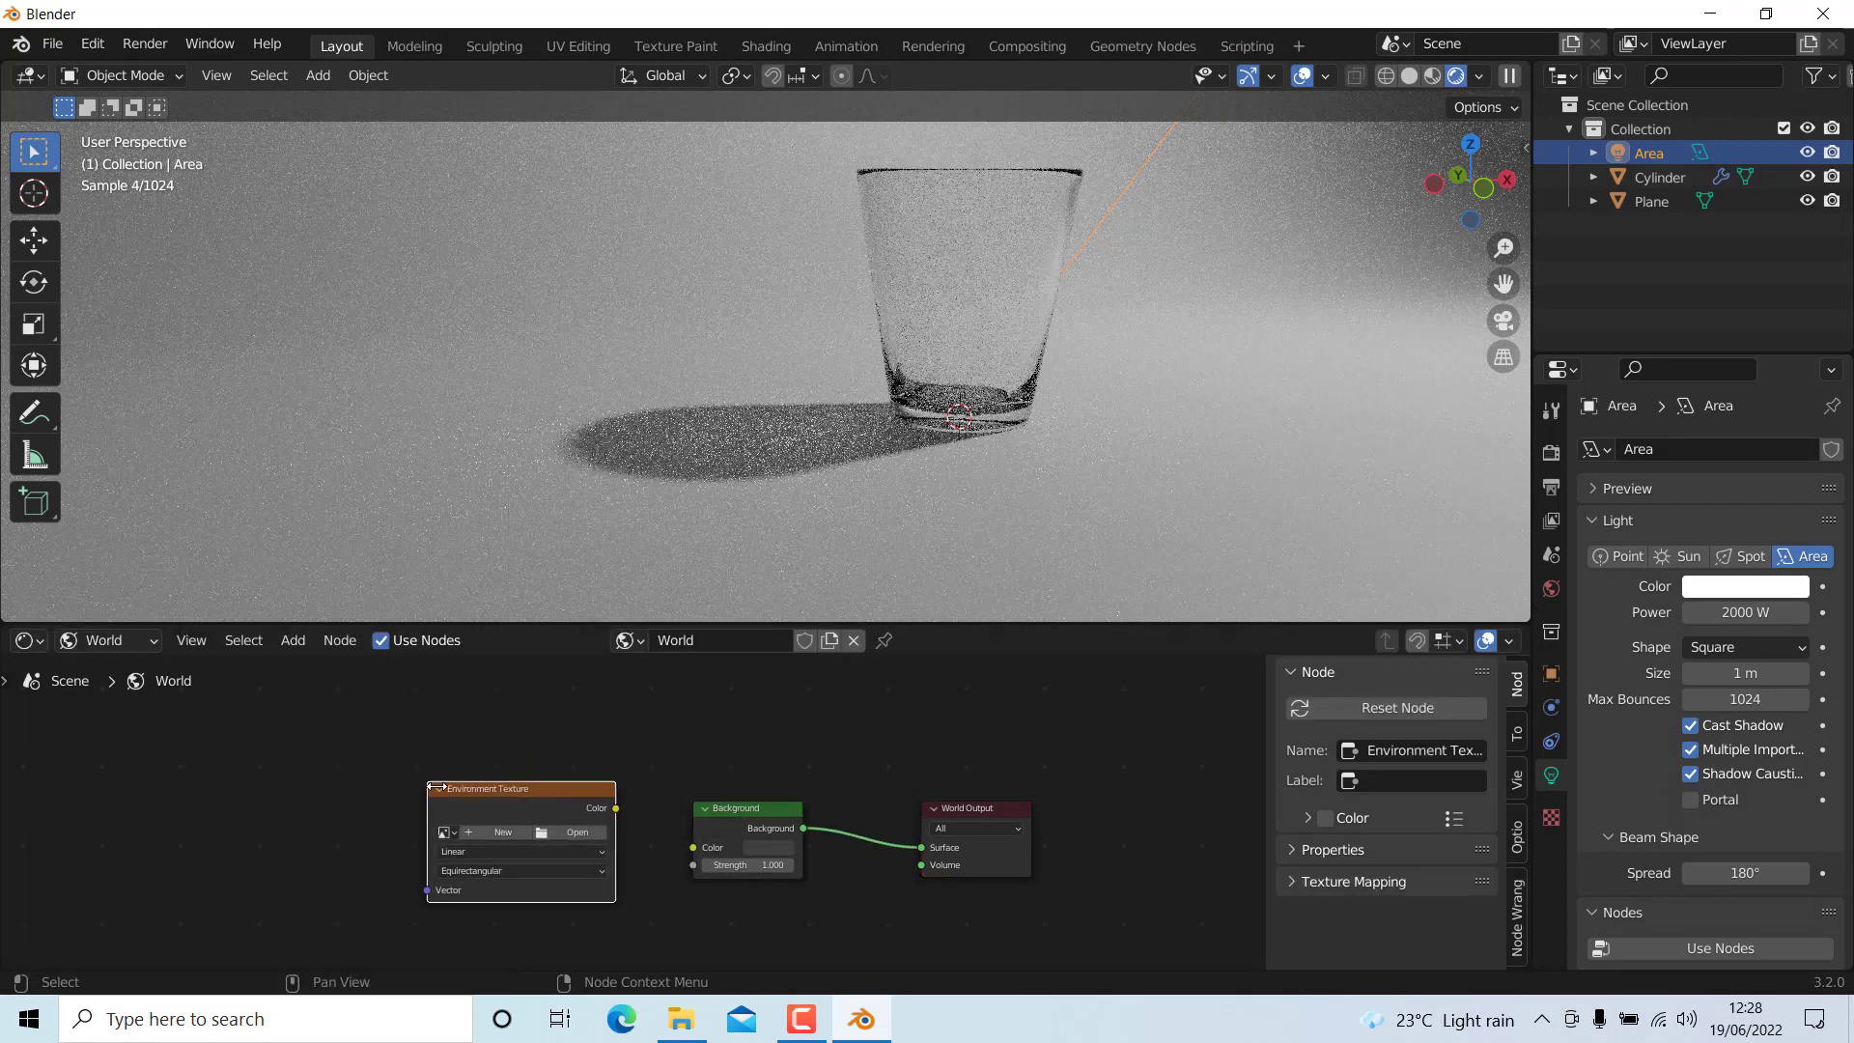
- Load brown_photostudio_03_2k.exr from the hdri folder into the Environment Texture node
click(541, 831)
double_click(379, 732)
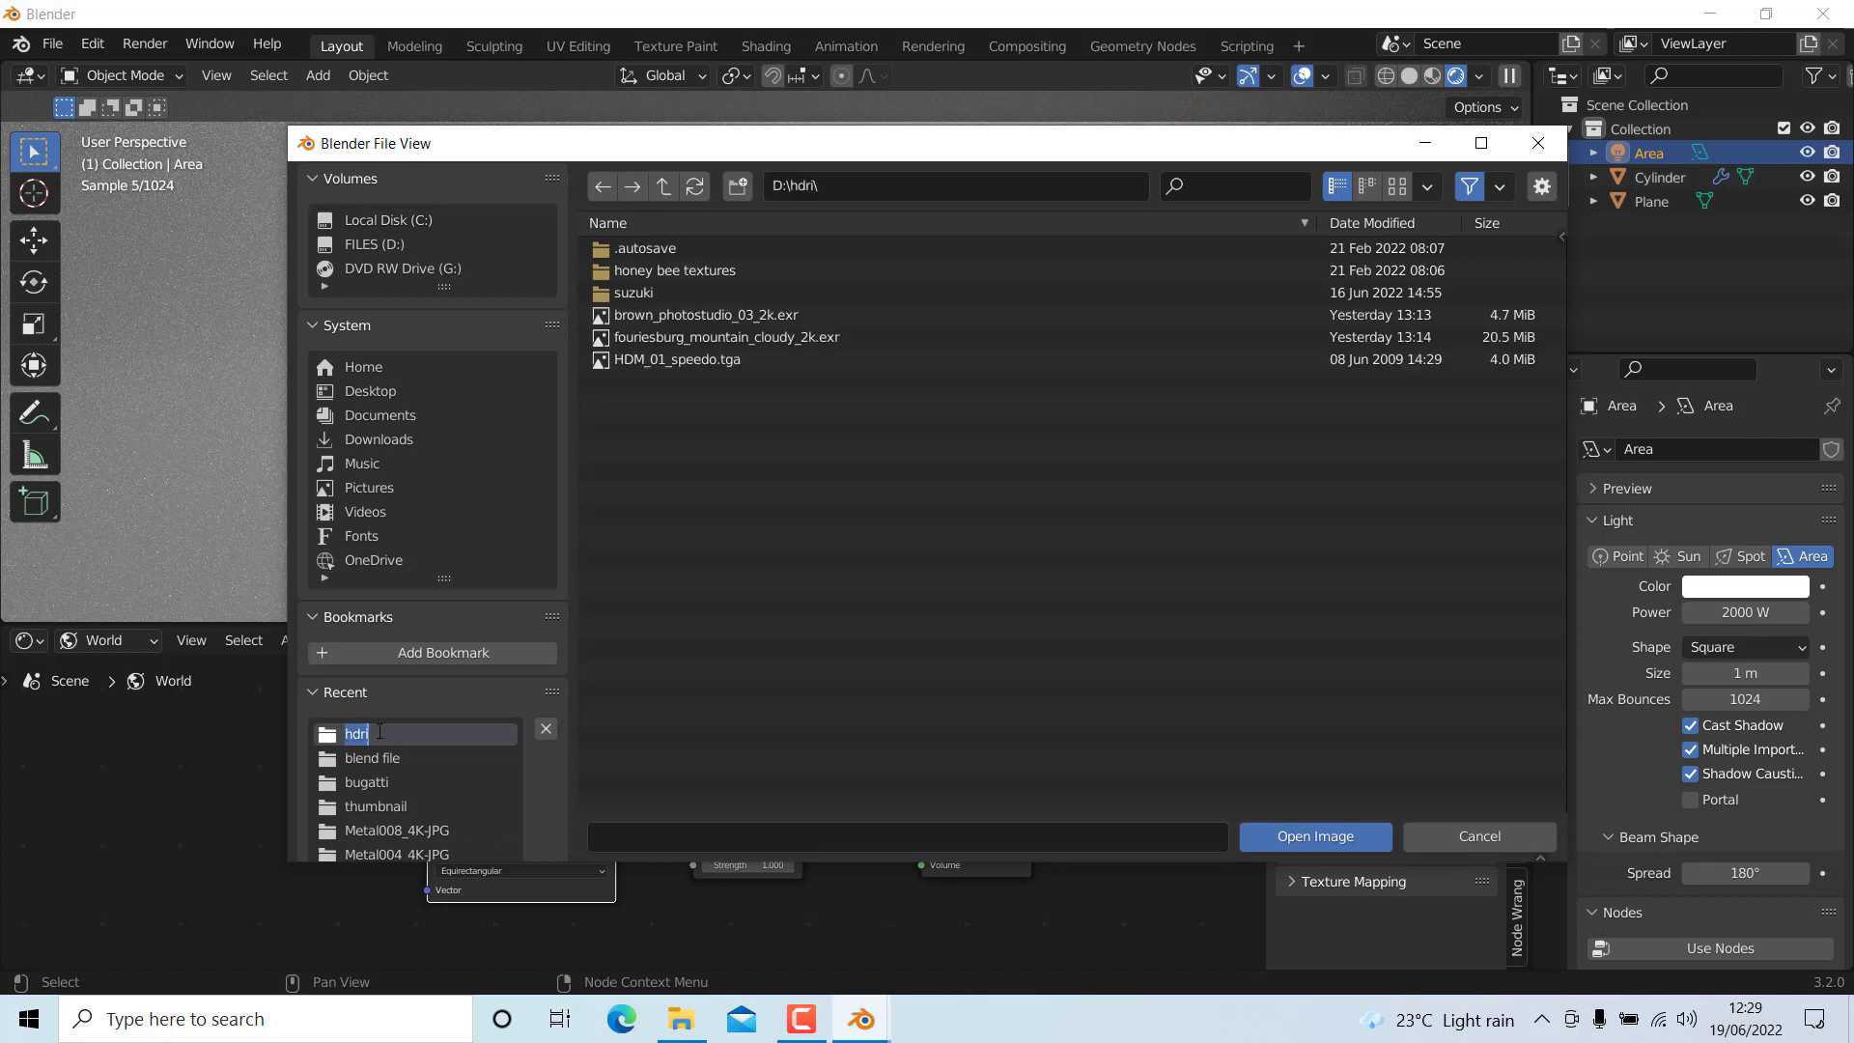
click(750, 317)
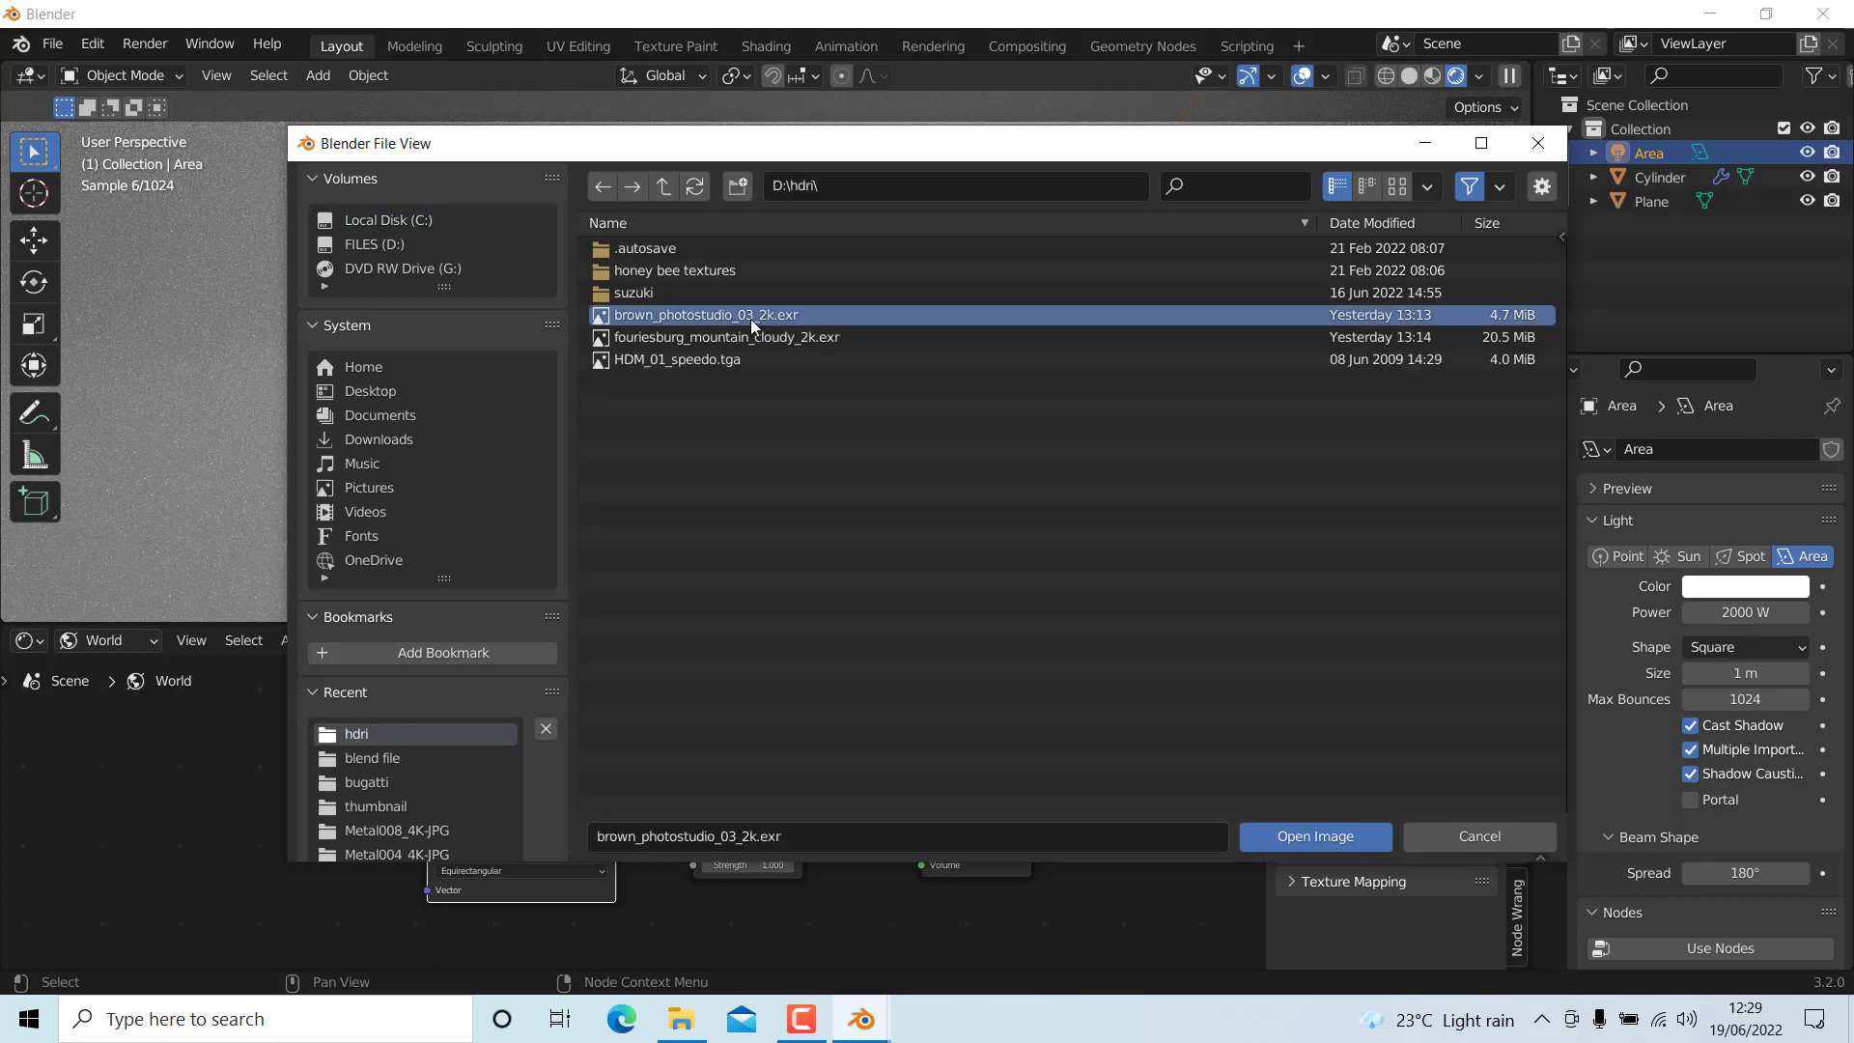
drag(1292, 816, 1310, 836)
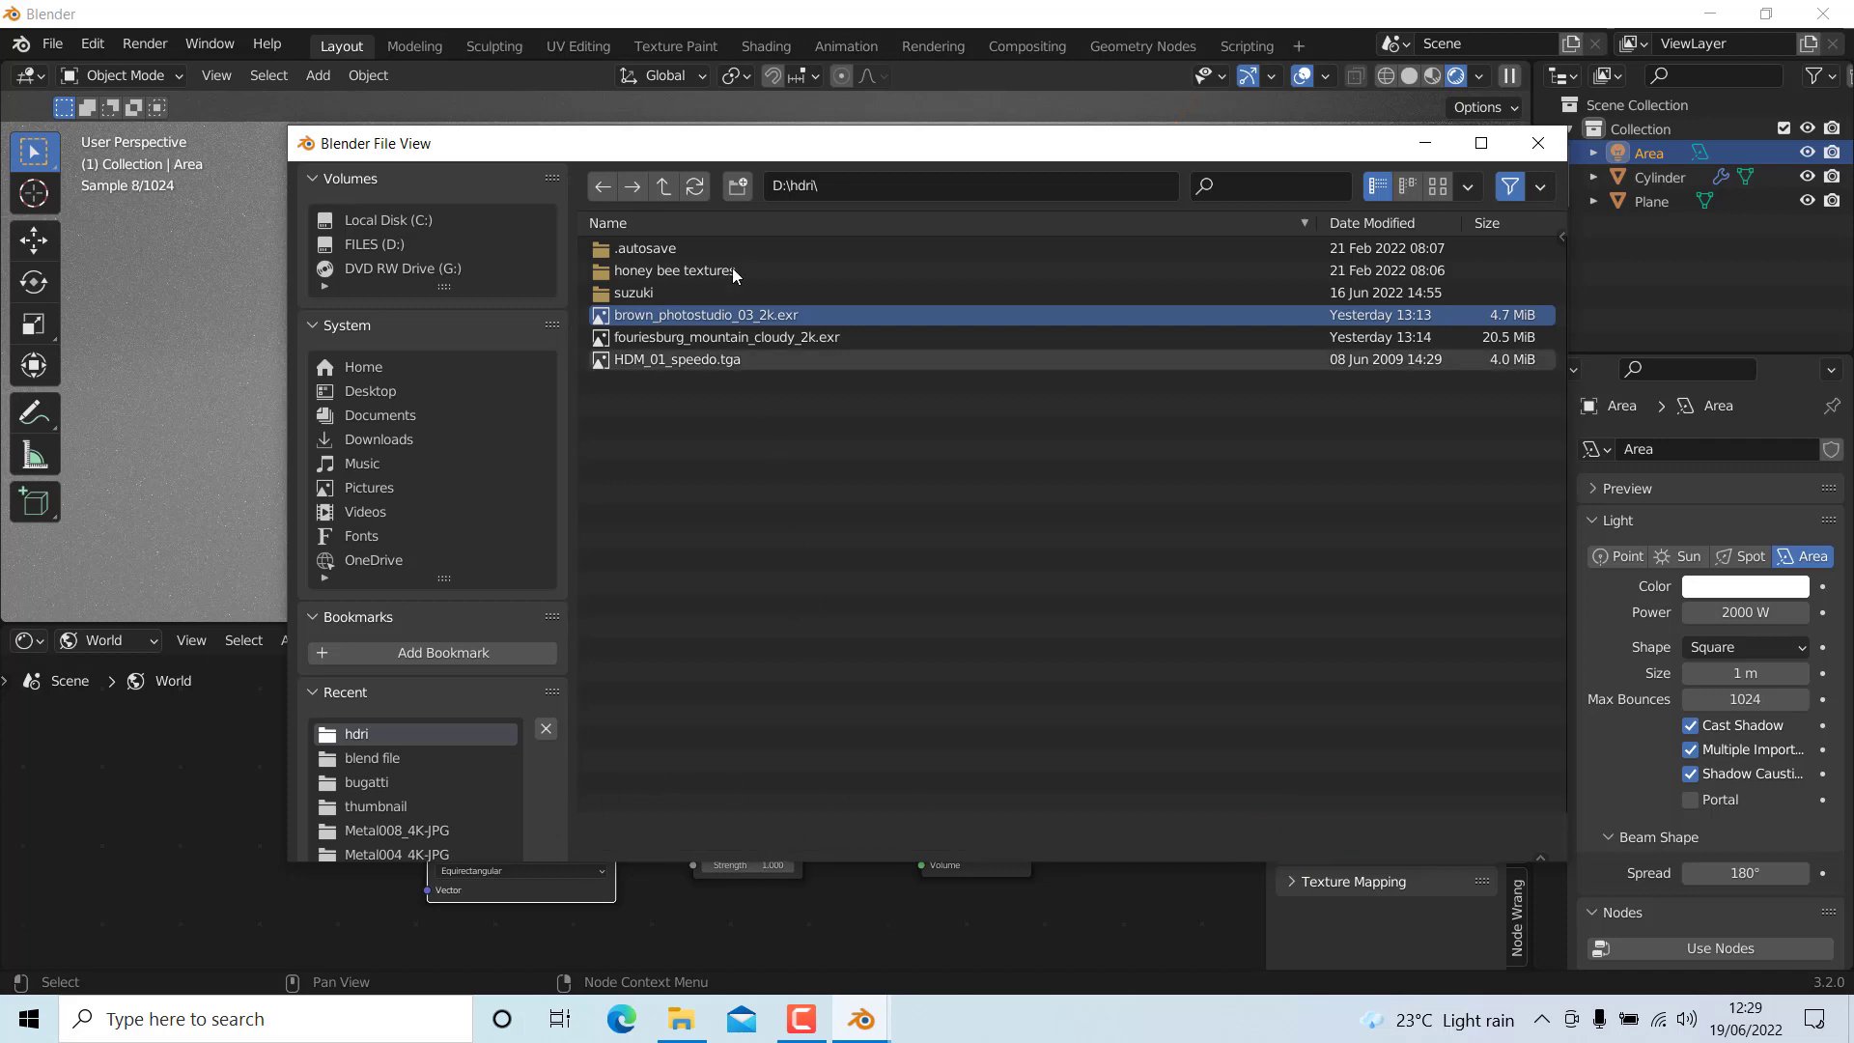
click(717, 331)
click(739, 316)
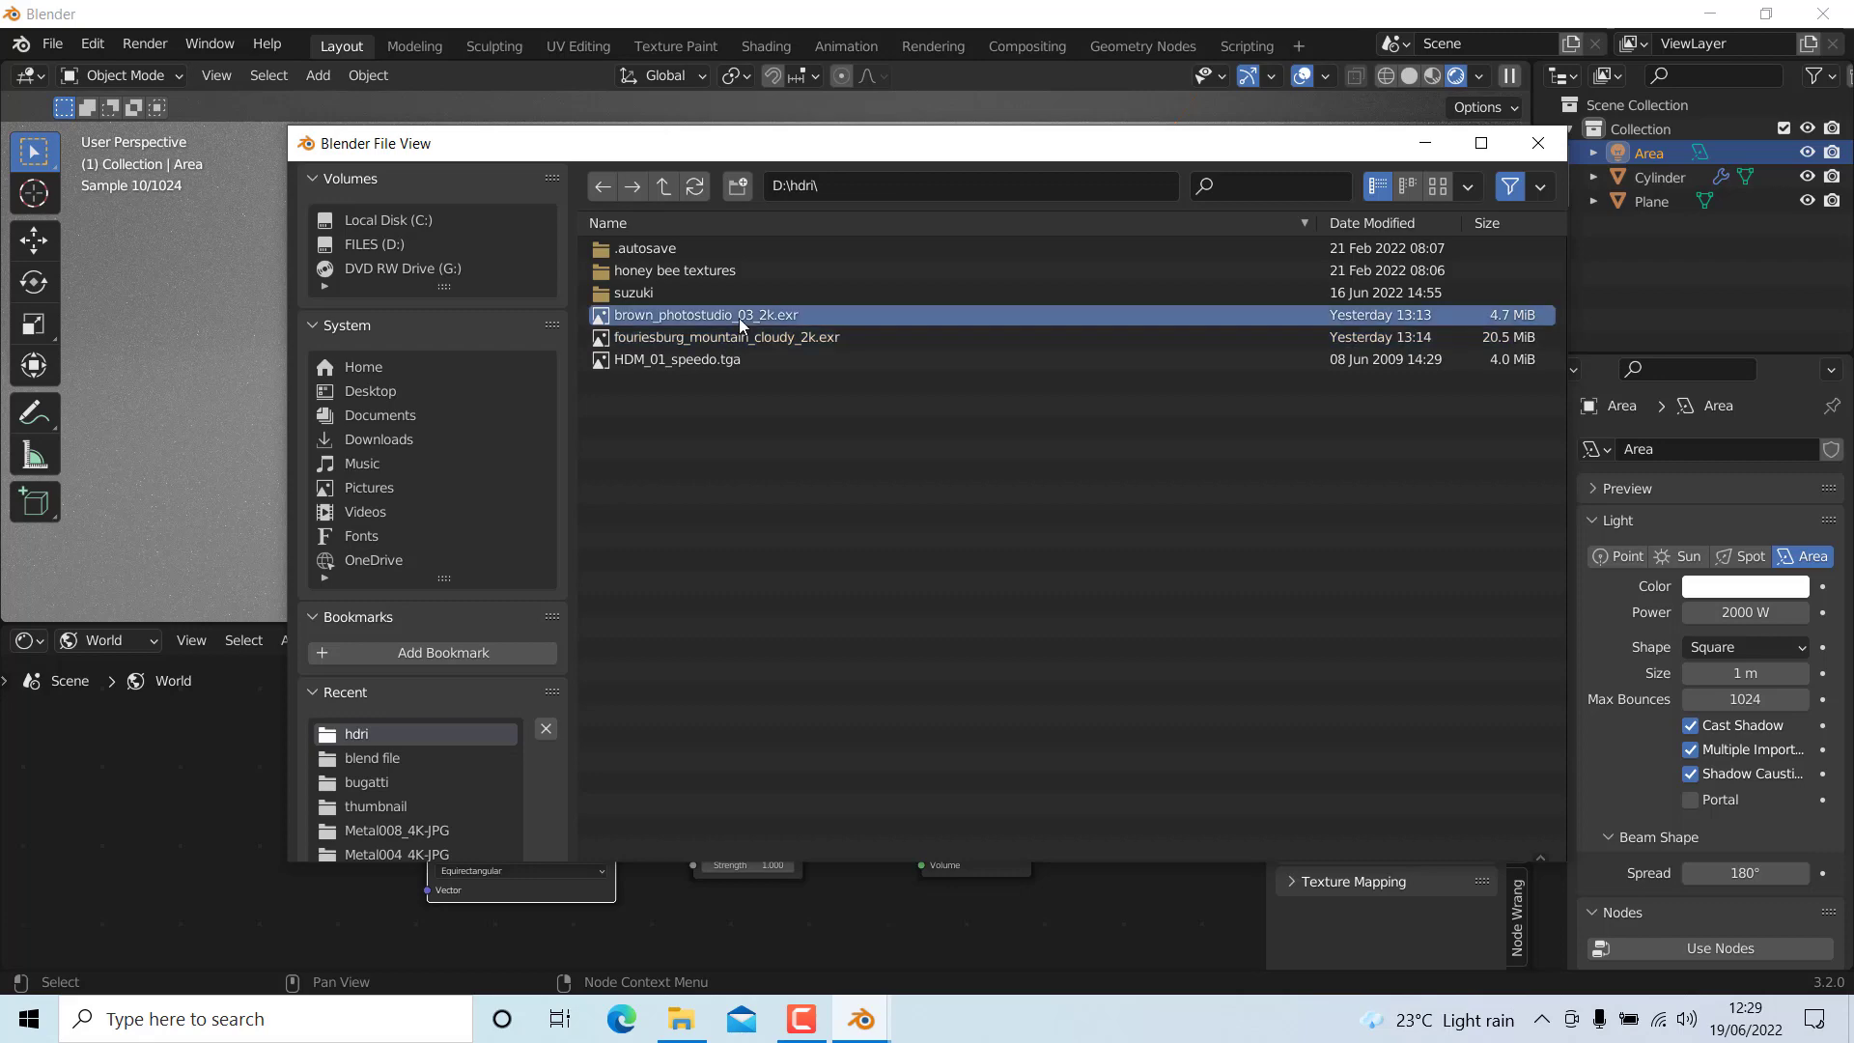
click(1521, 145)
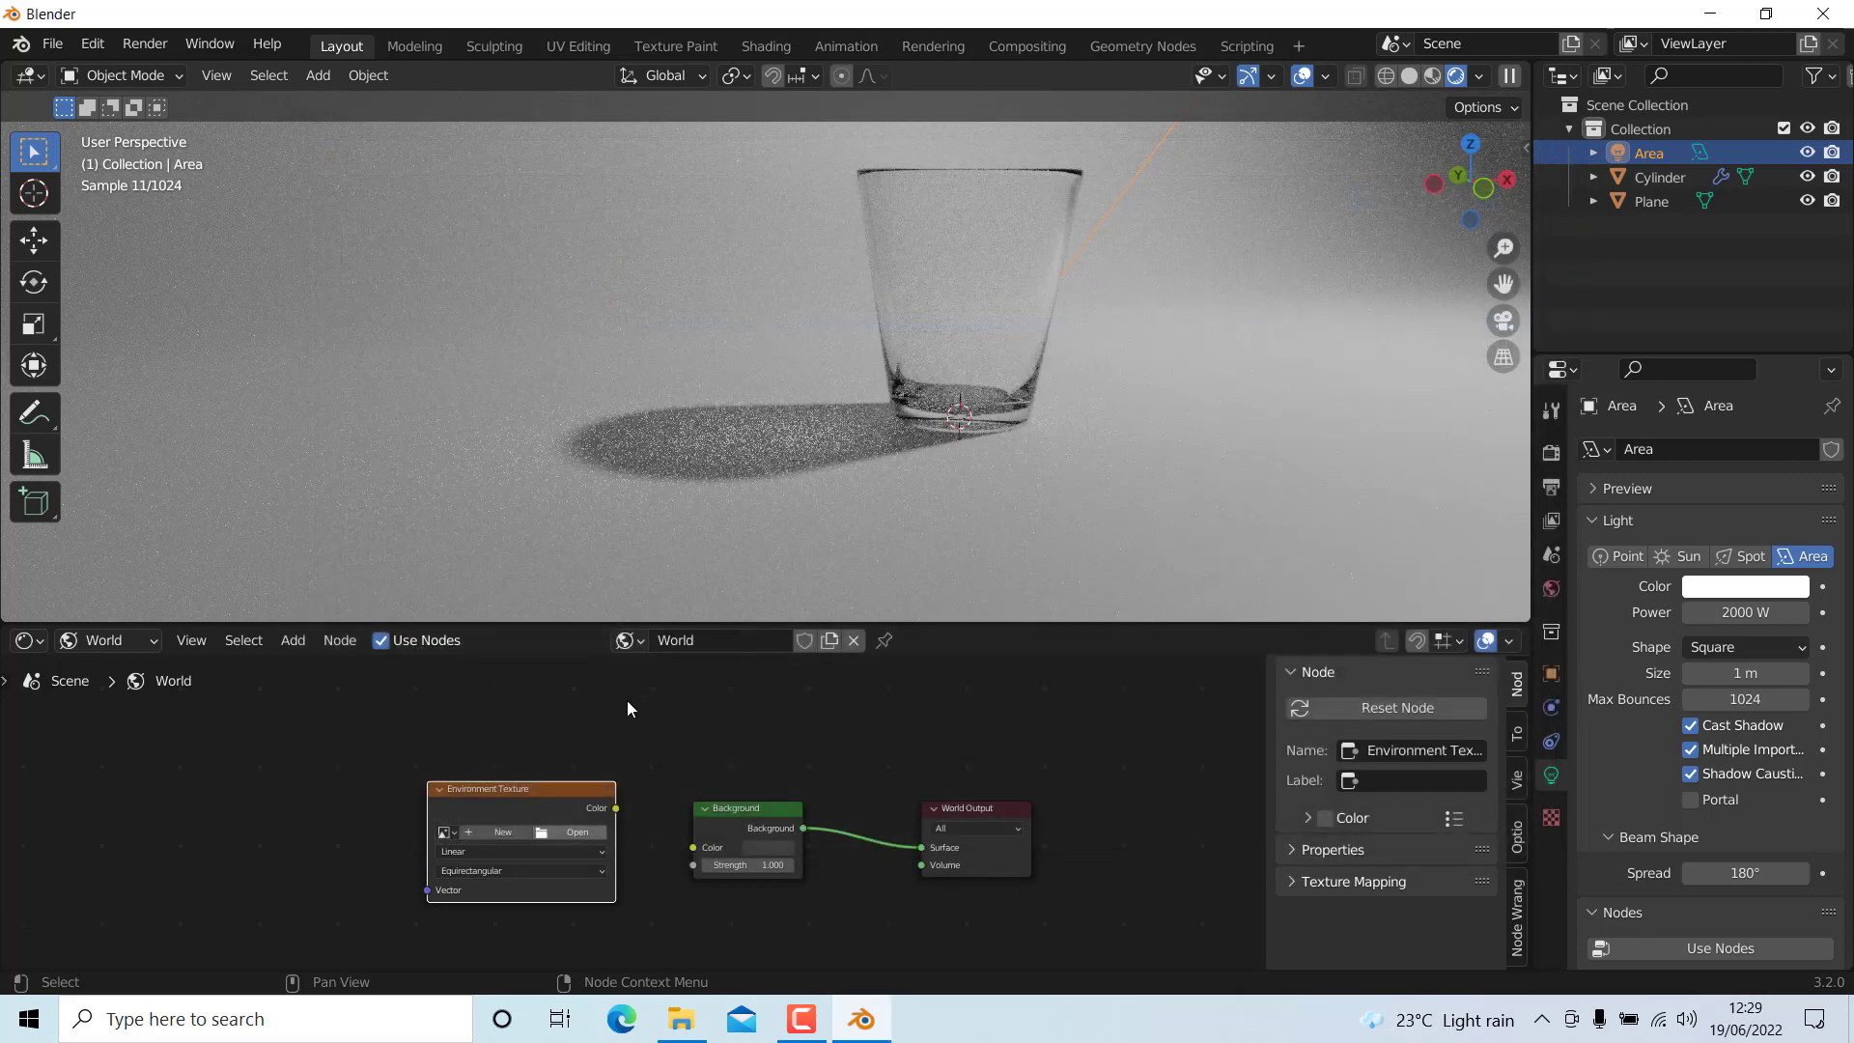
click(569, 833)
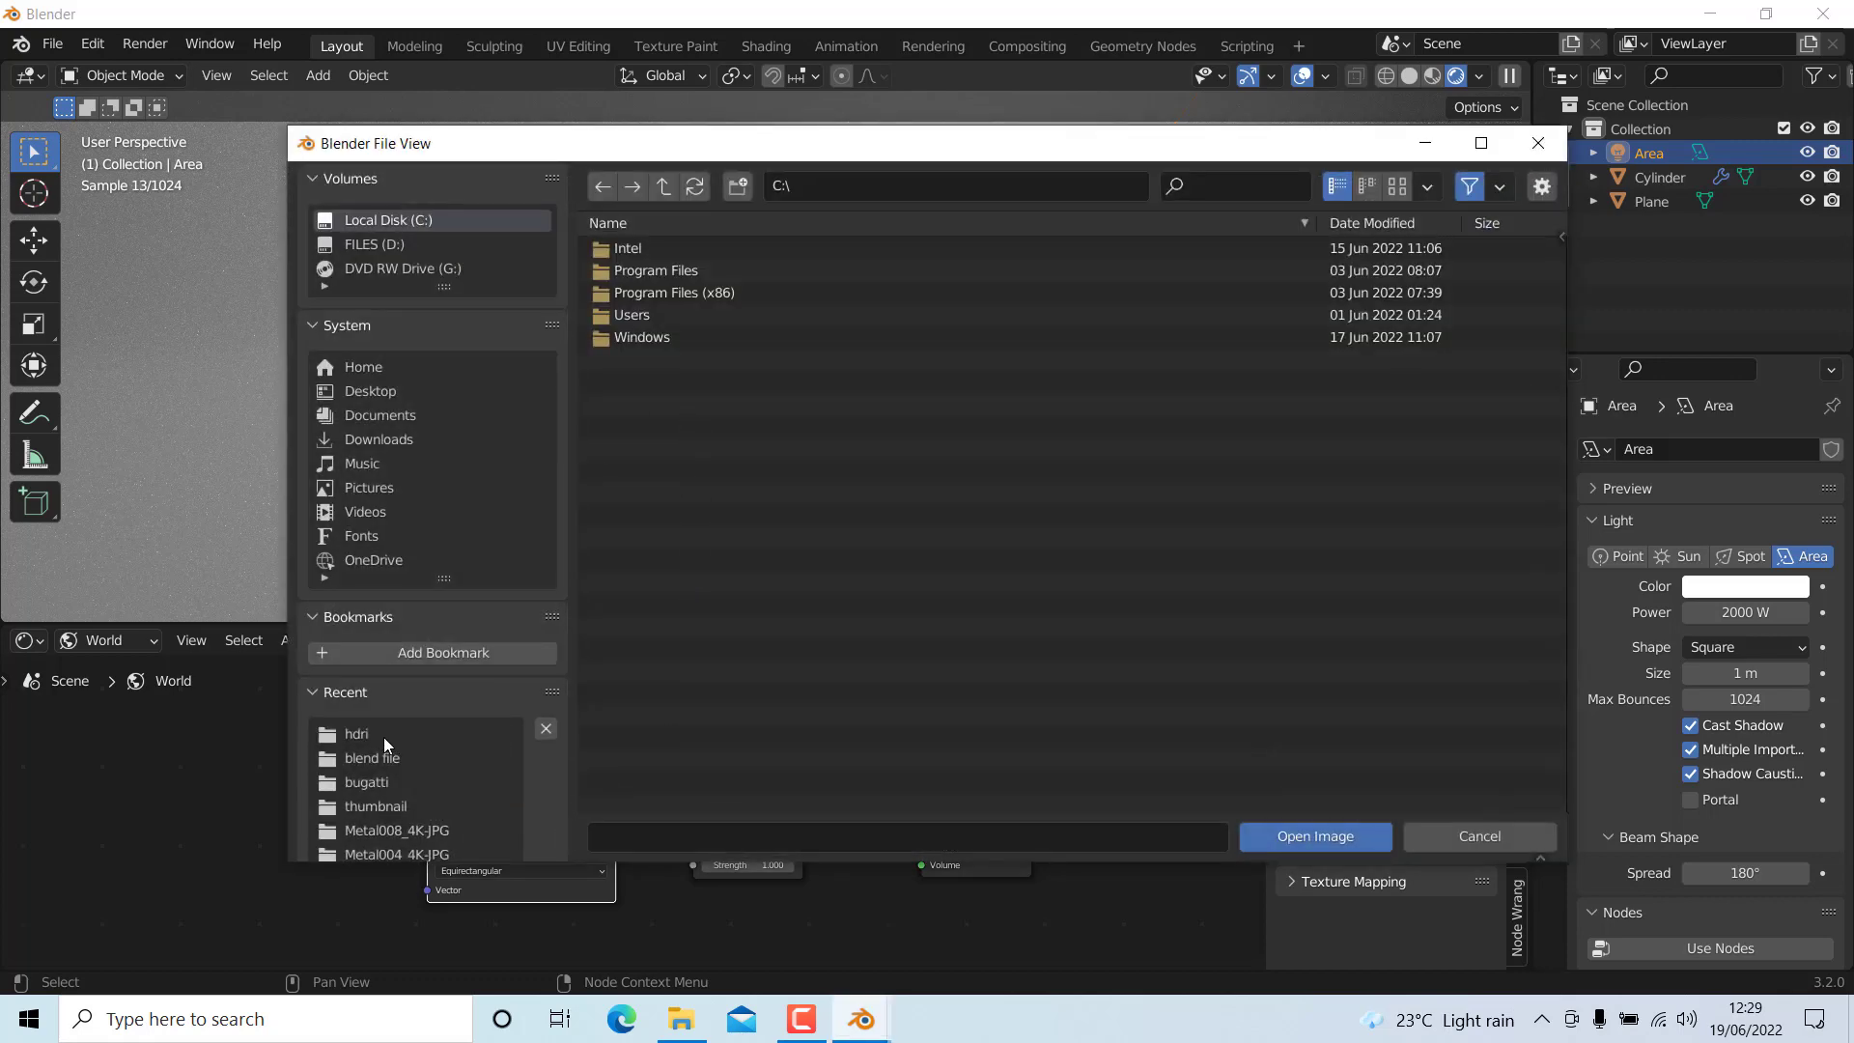
double_click(384, 734)
double_click(762, 311)
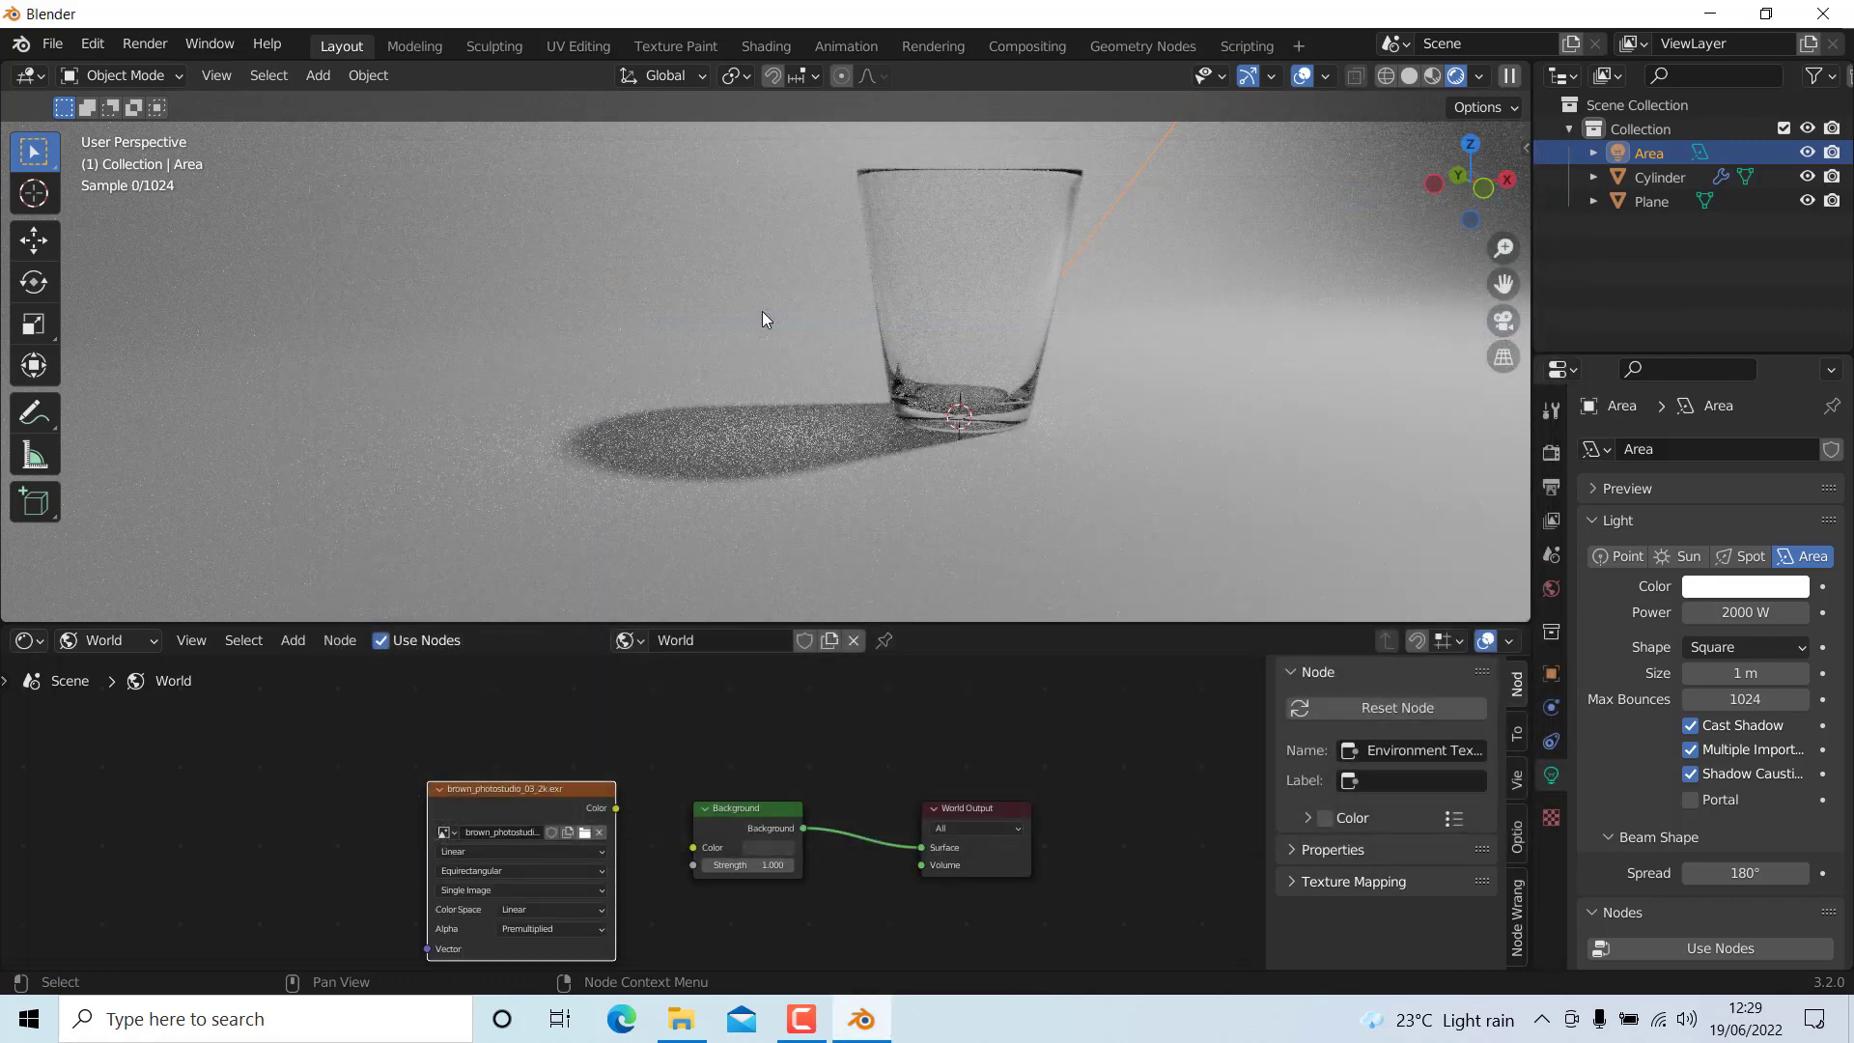
- Connect the Environment Texture's Color output to the Background's Color input
drag(611, 807, 702, 846)
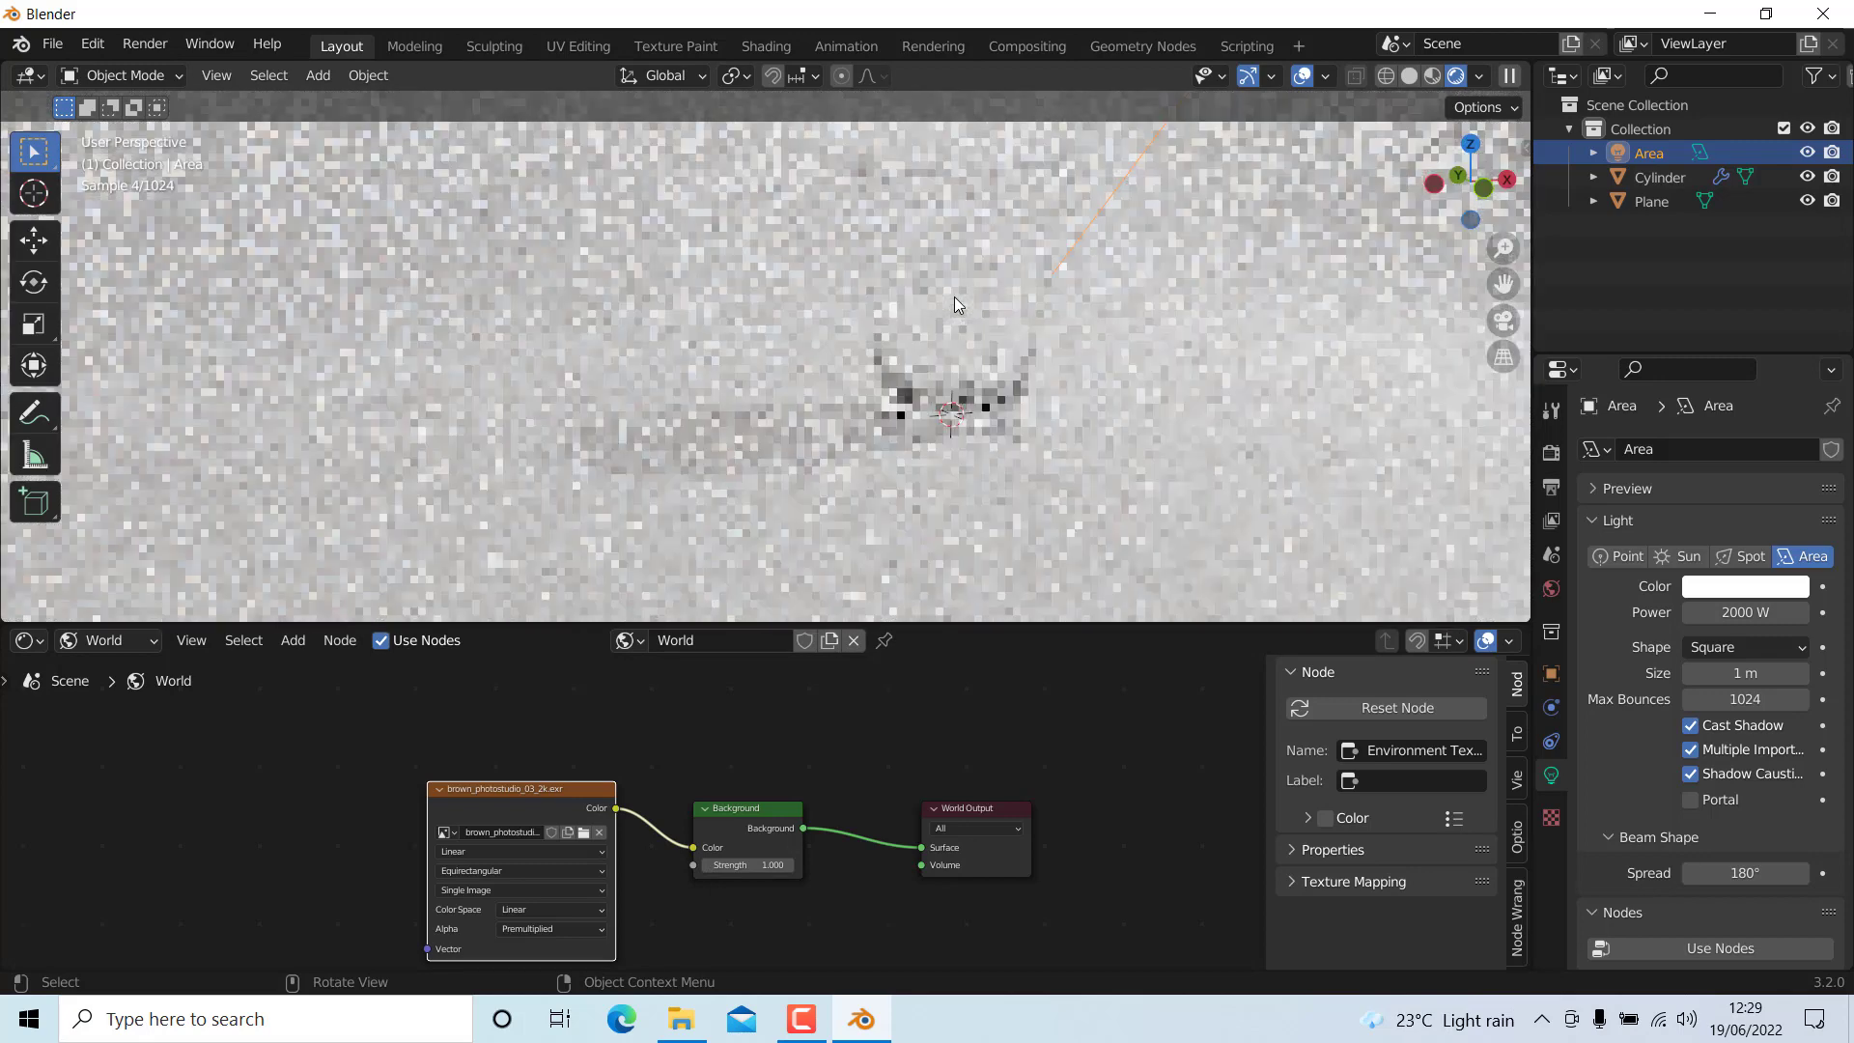
shift+middle_drag(954, 314, 942, 343)
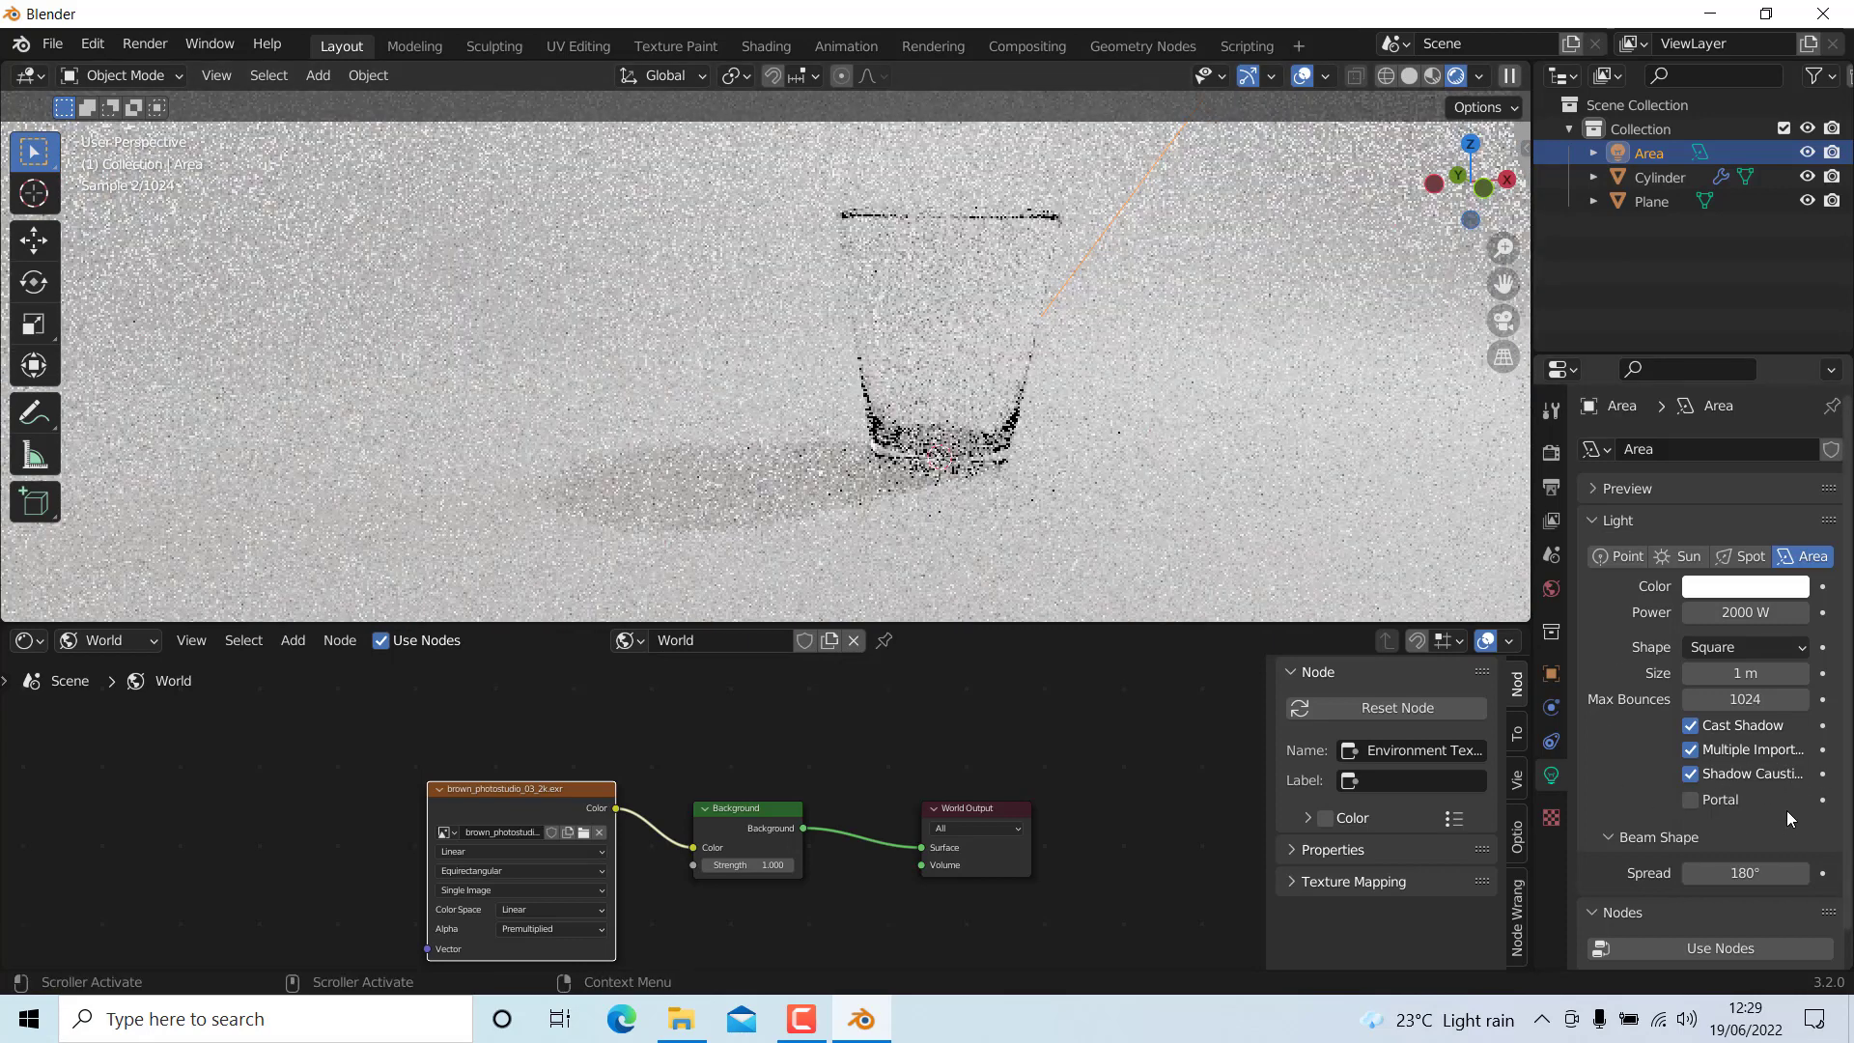
- Enable Cast Shadow Caustics on the glass Cylinder in its Object Properties shading settings
click(945, 276)
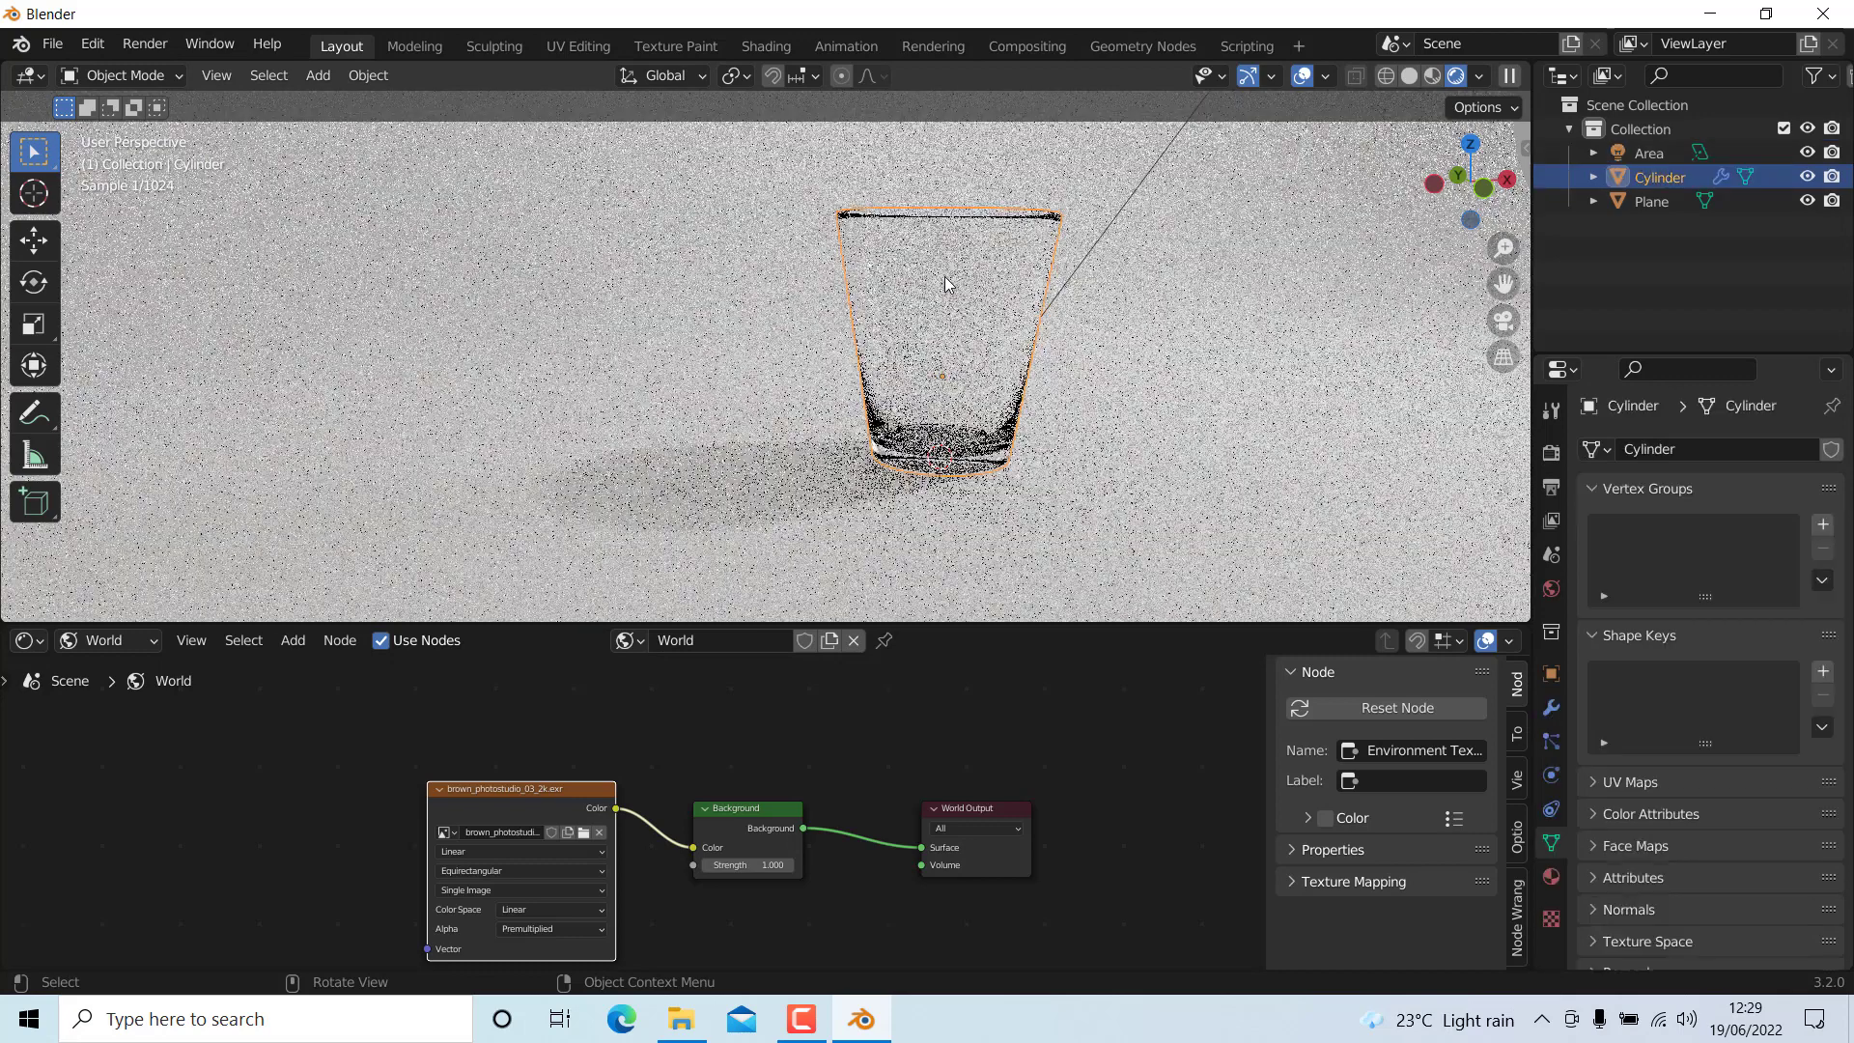
click(1551, 674)
scroll(1599, 761, down, 2)
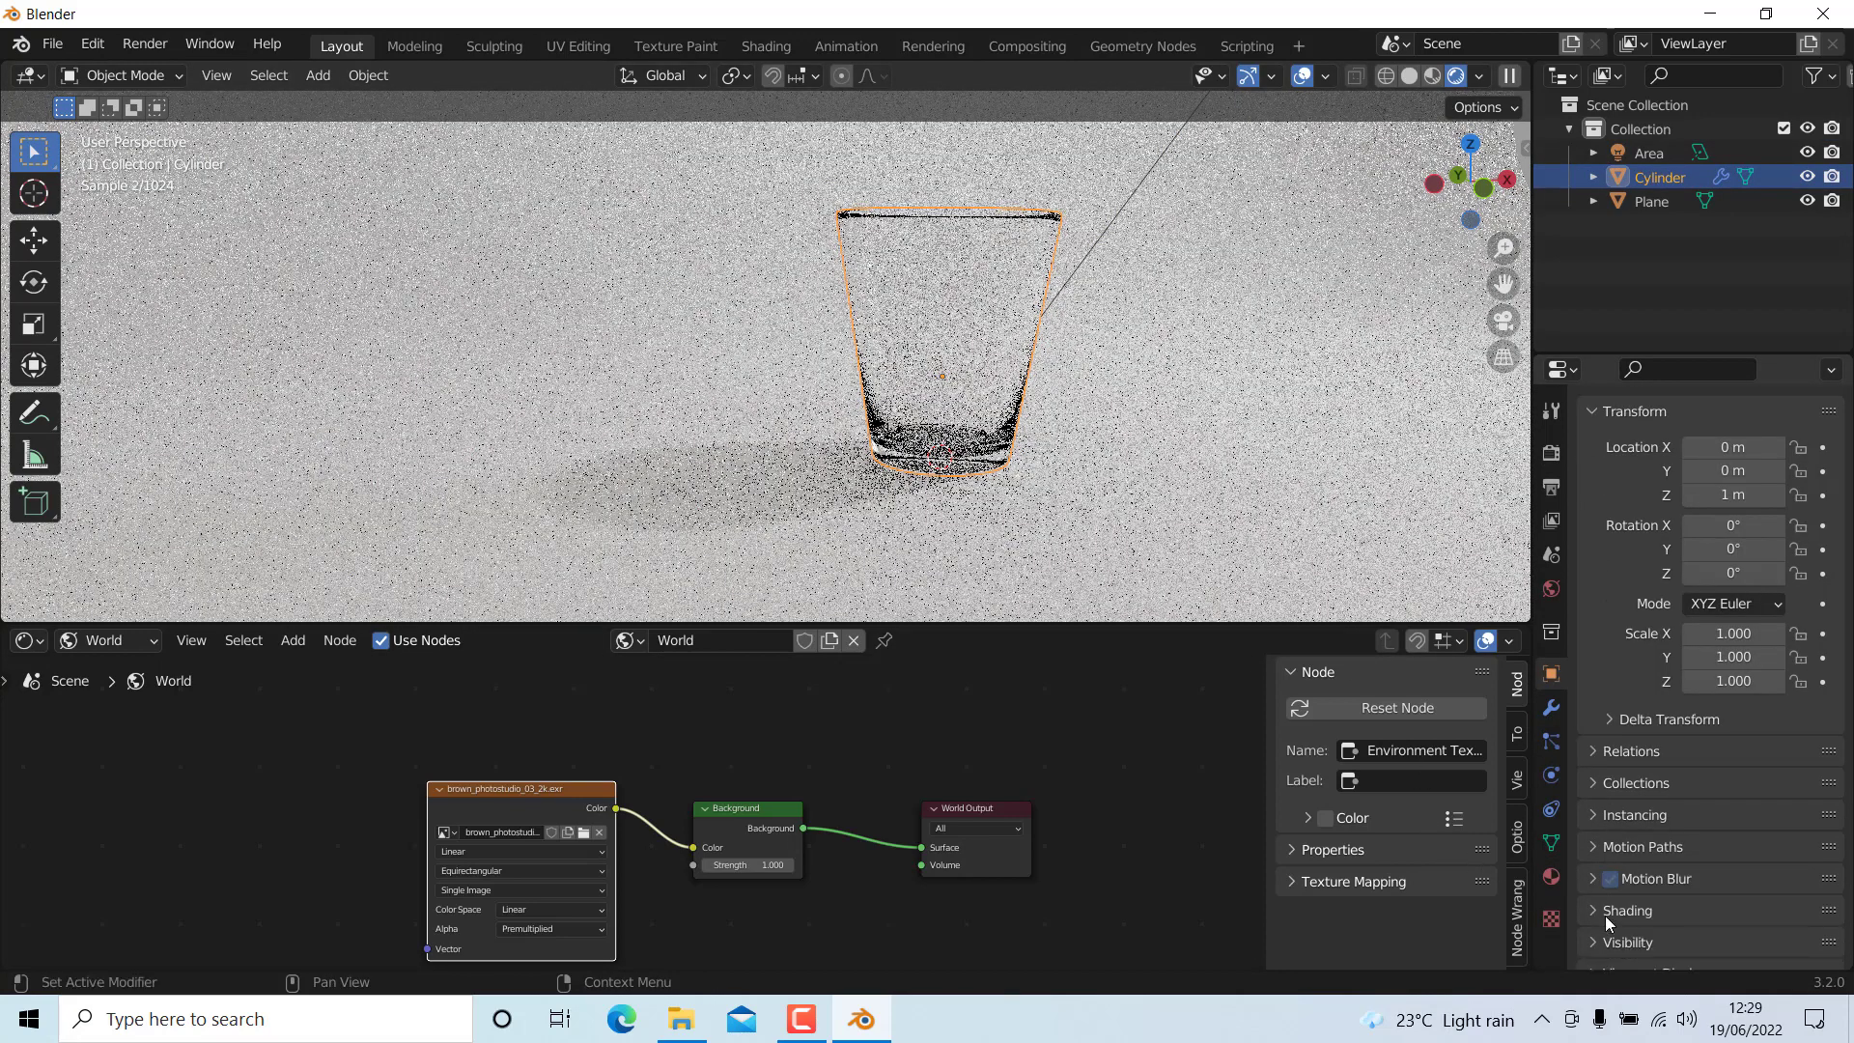
click(1607, 912)
scroll(1668, 861, down, 8)
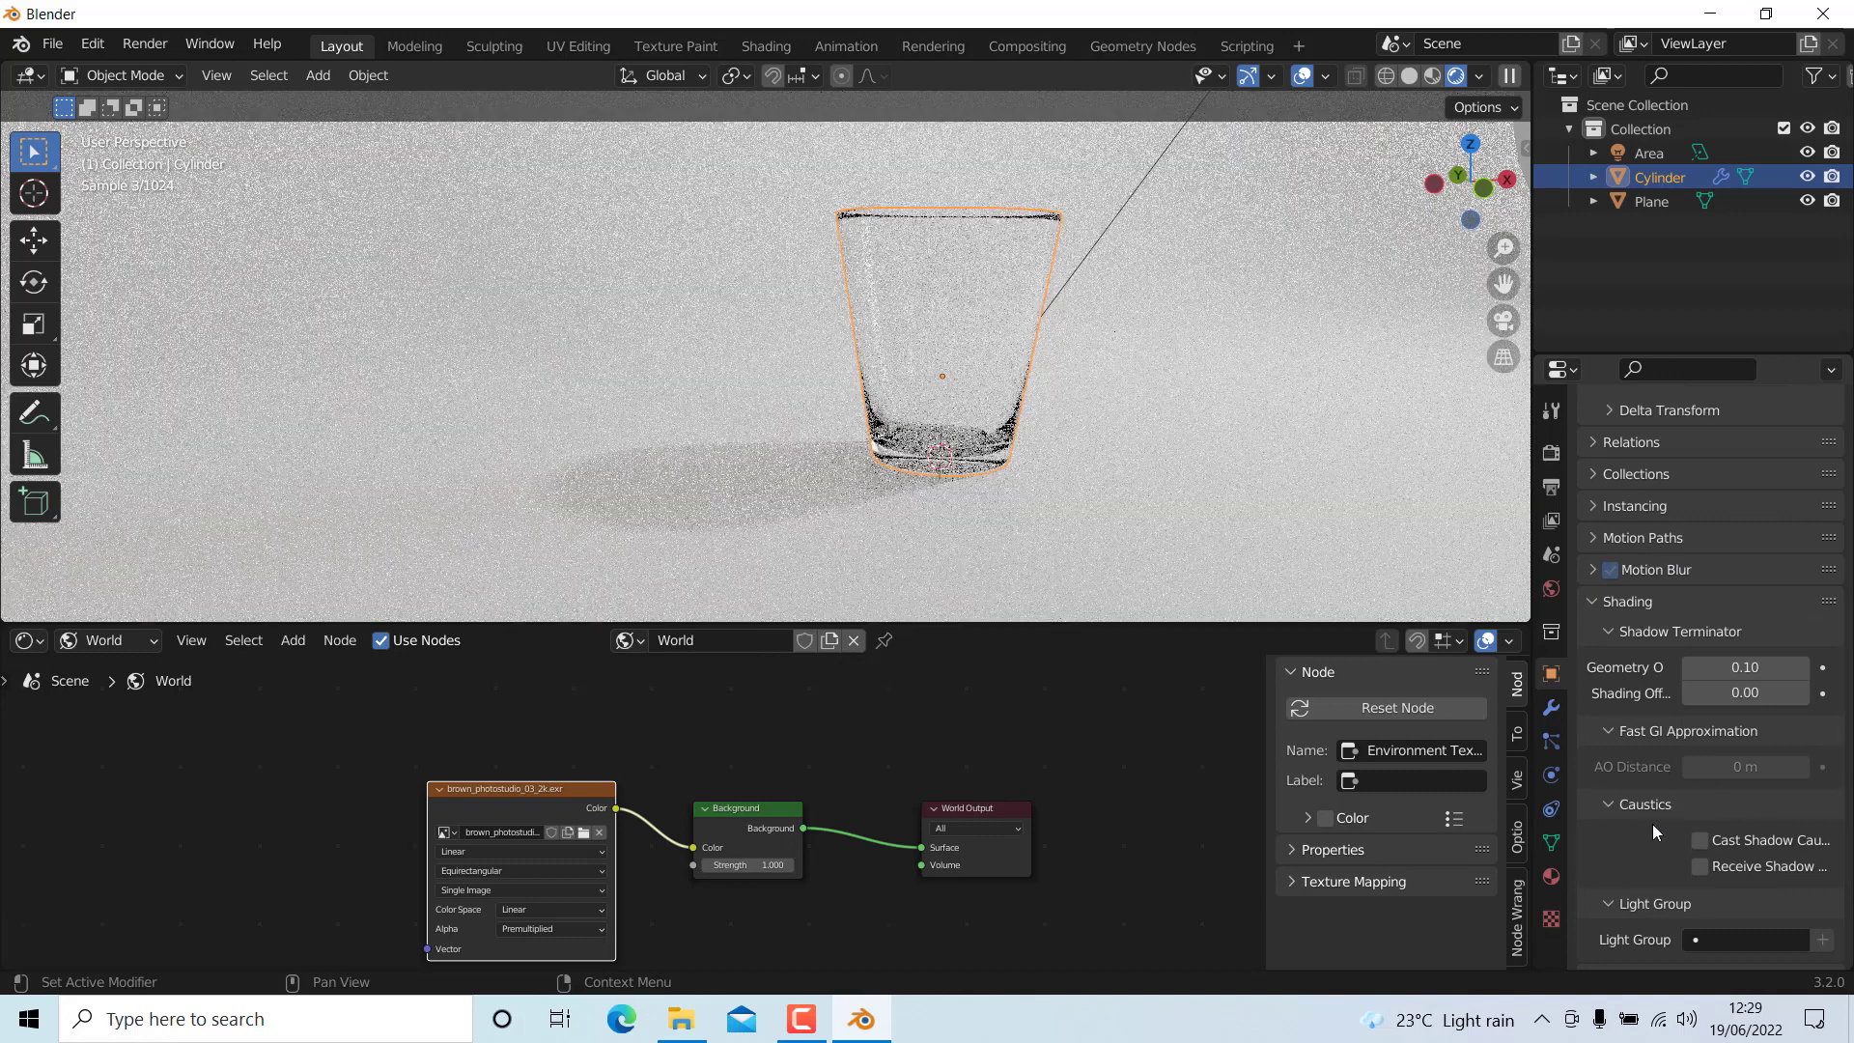
click(1112, 425)
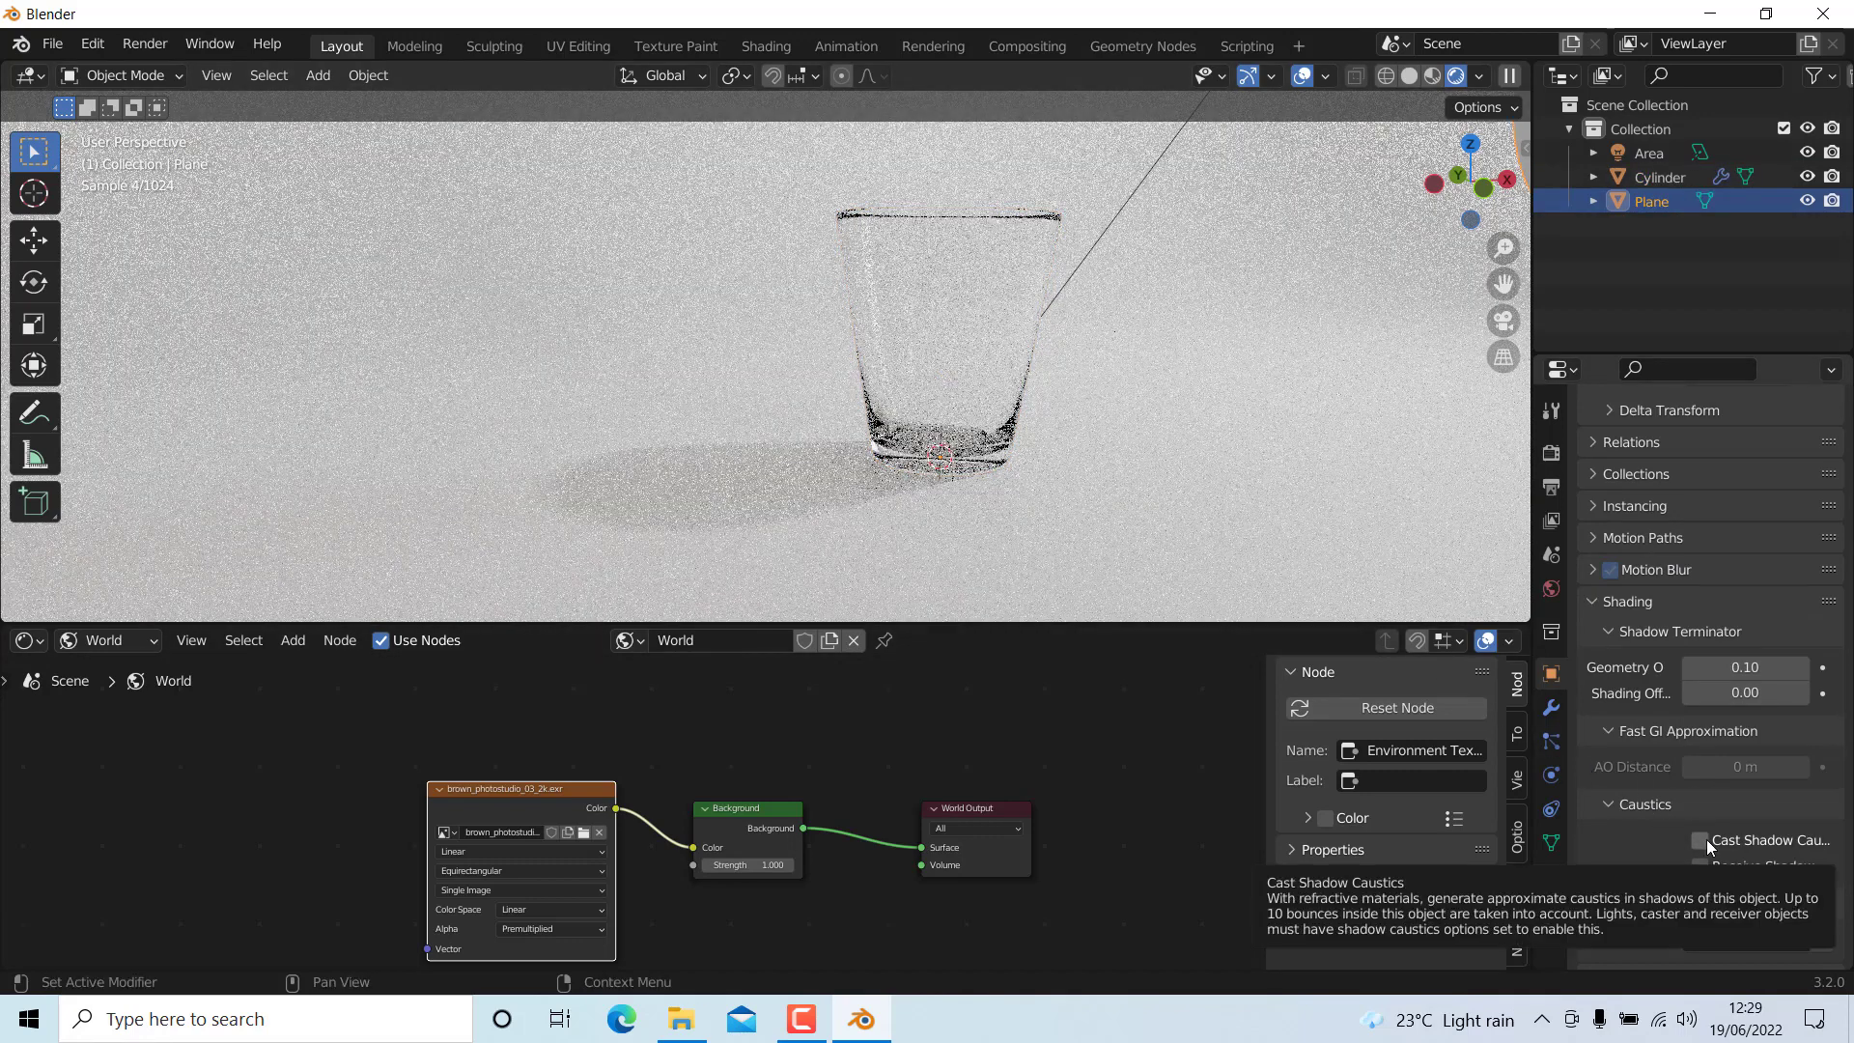
click(914, 288)
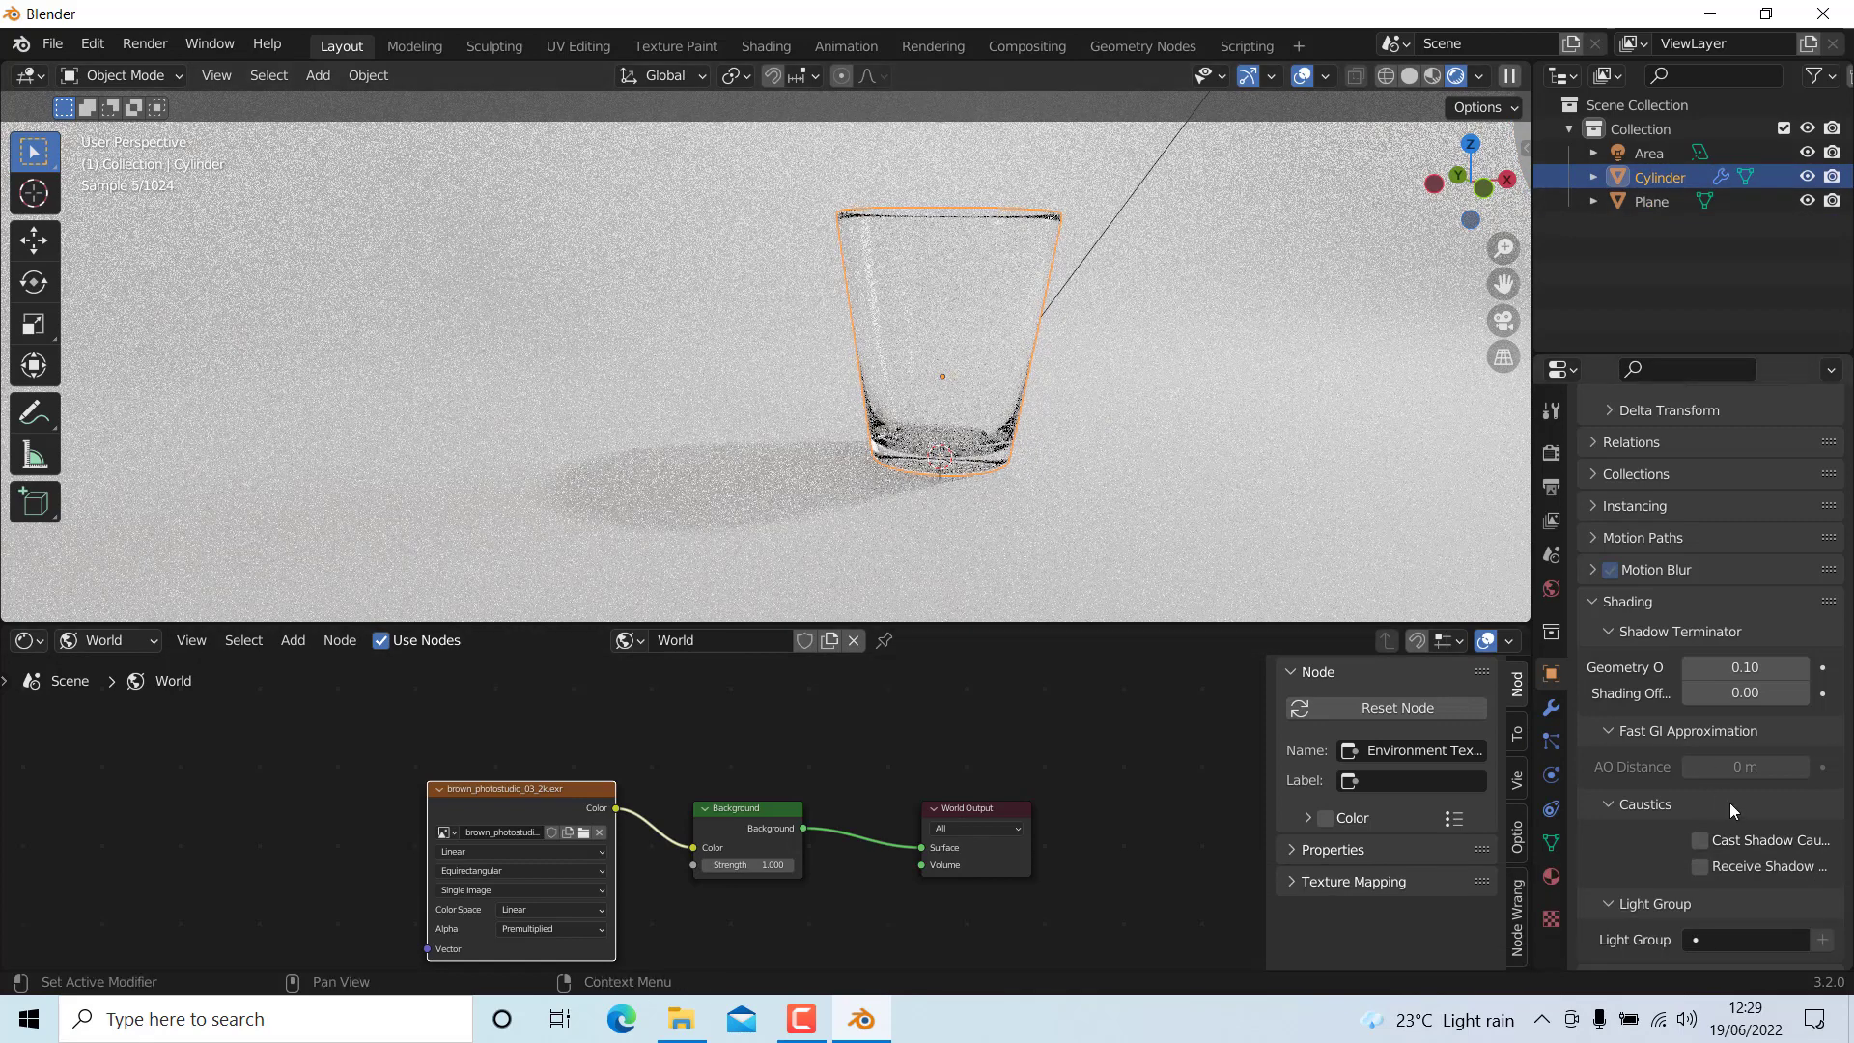
click(1718, 847)
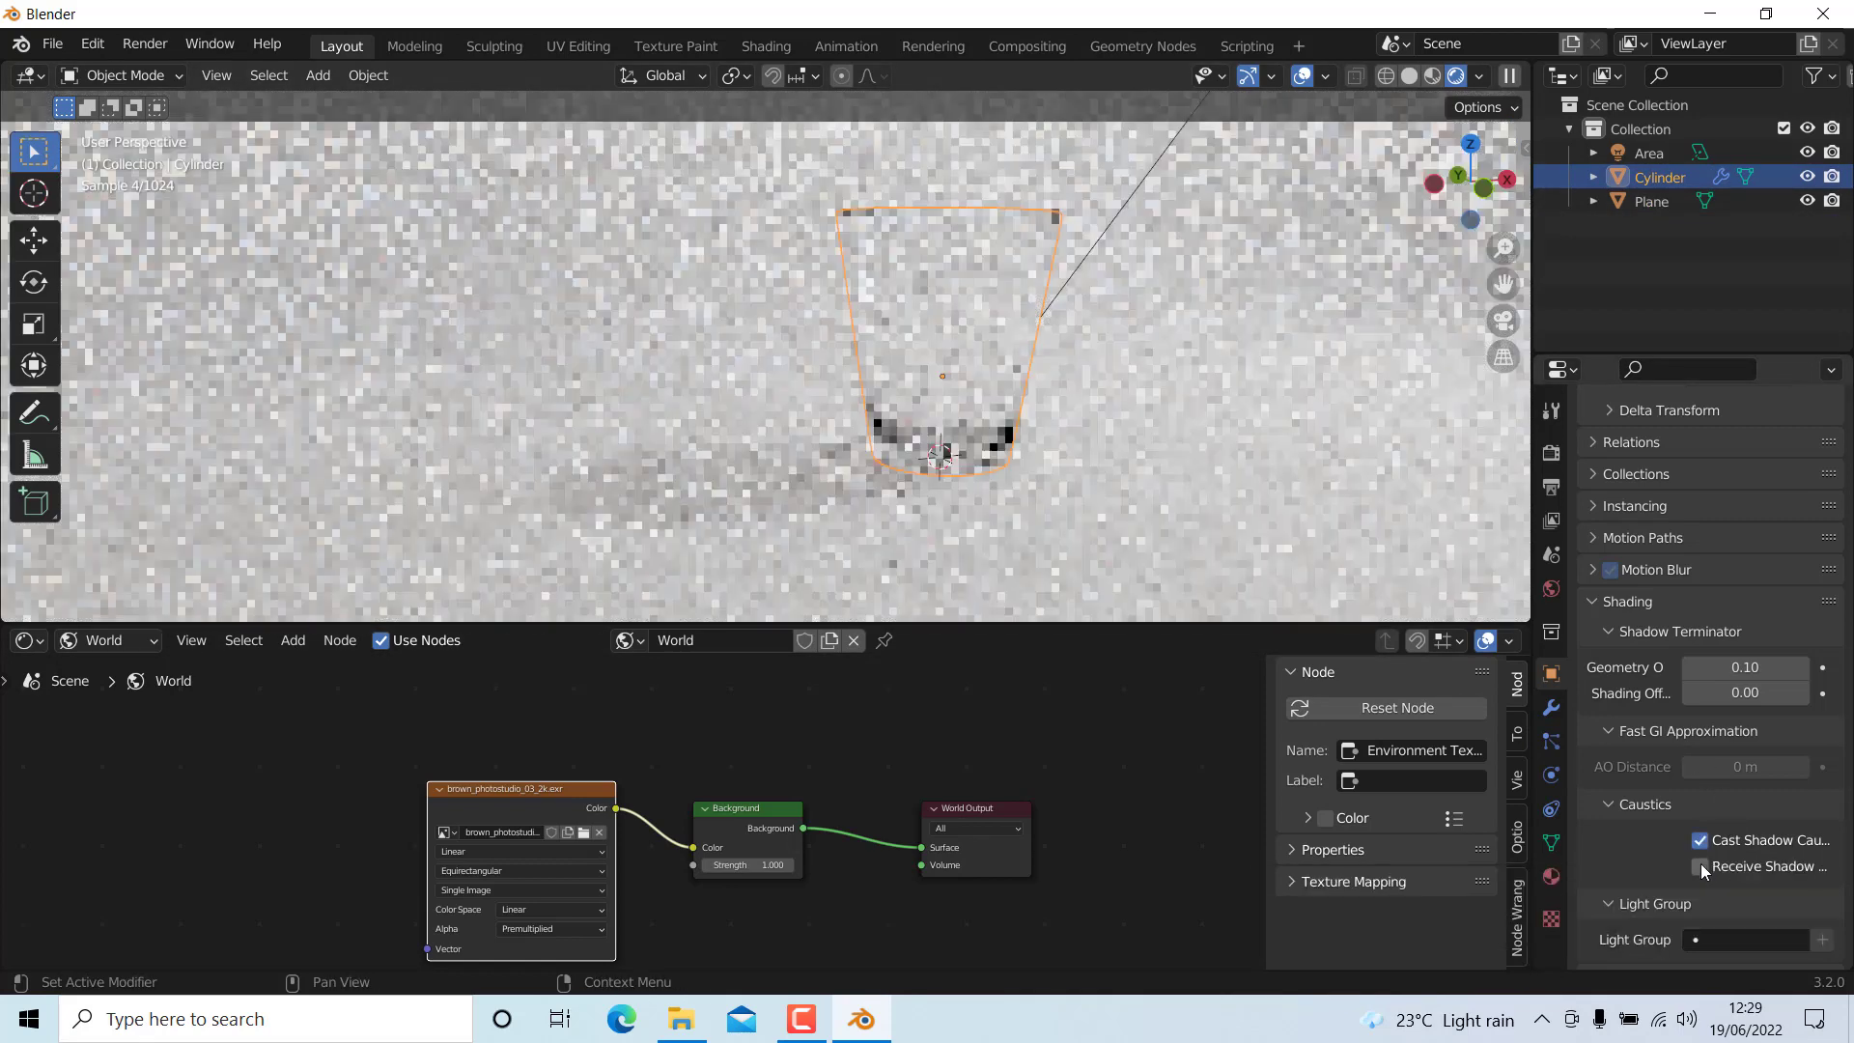
- Enable Receive Shadow Caustics on the backdrop Plane
click(1252, 515)
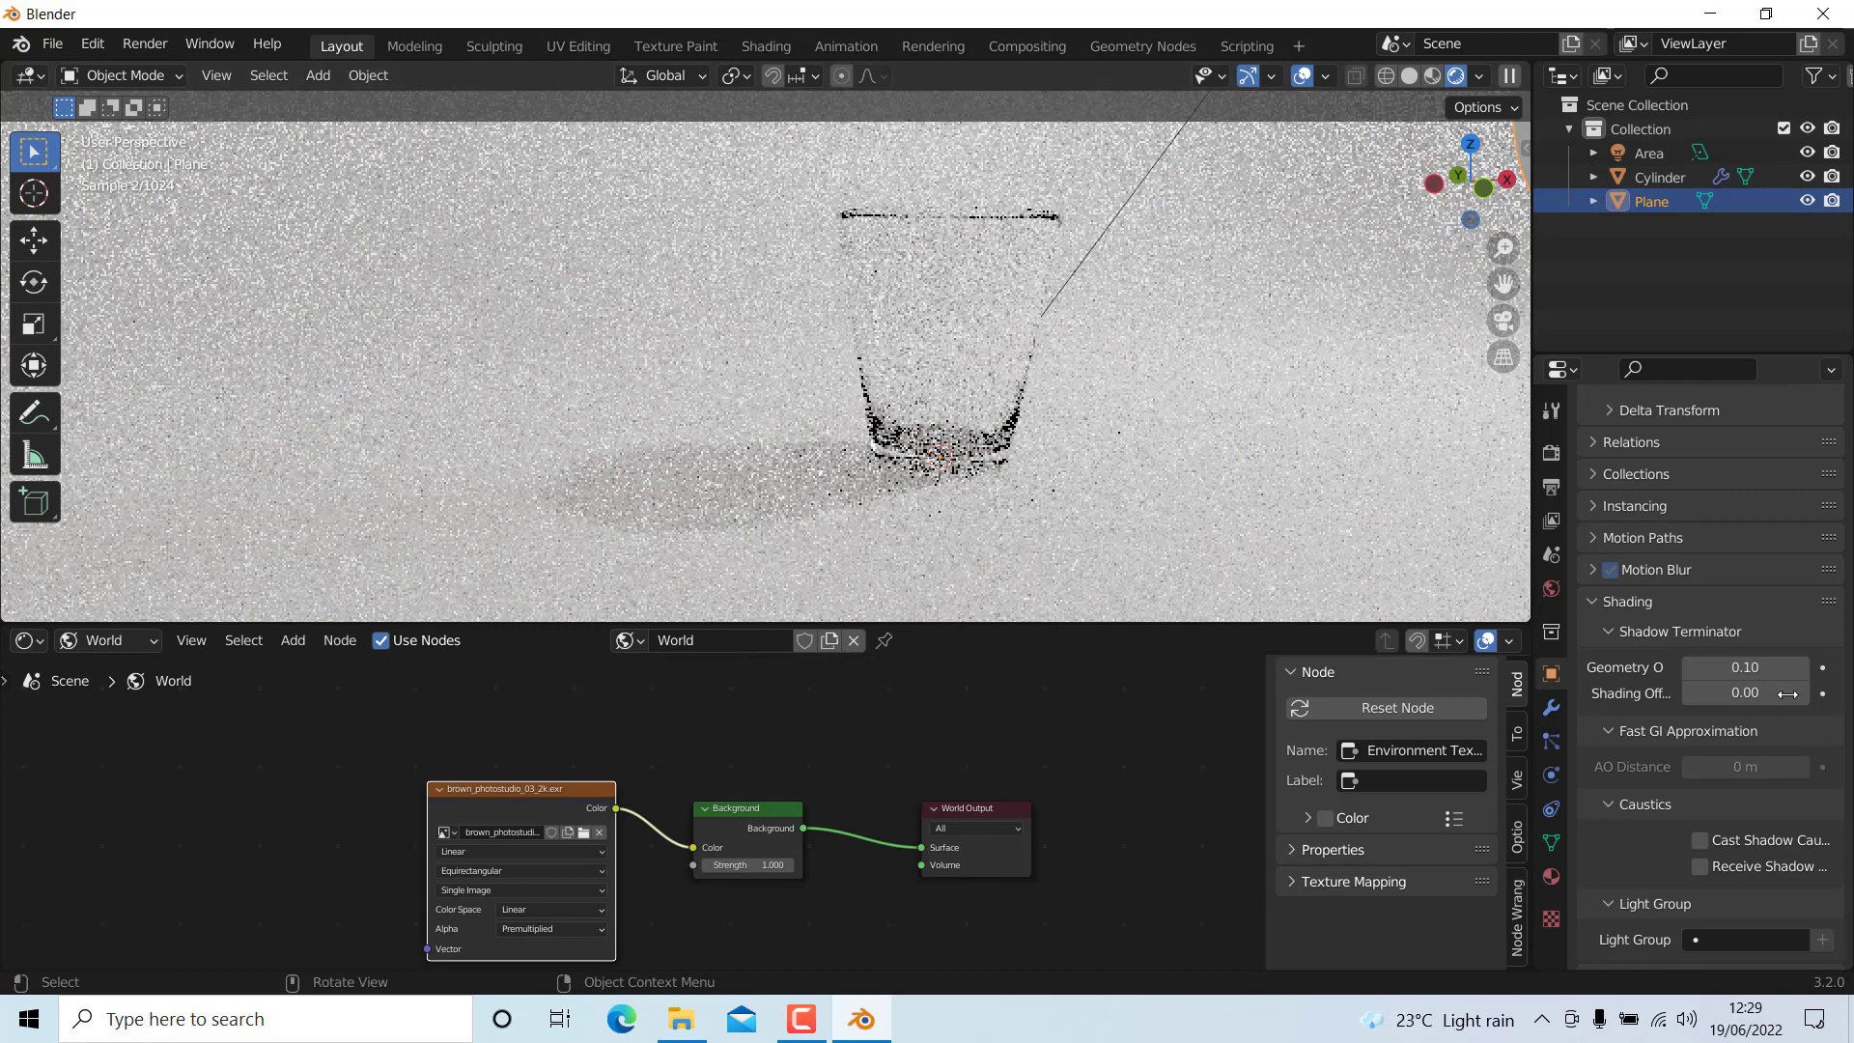
click(1706, 867)
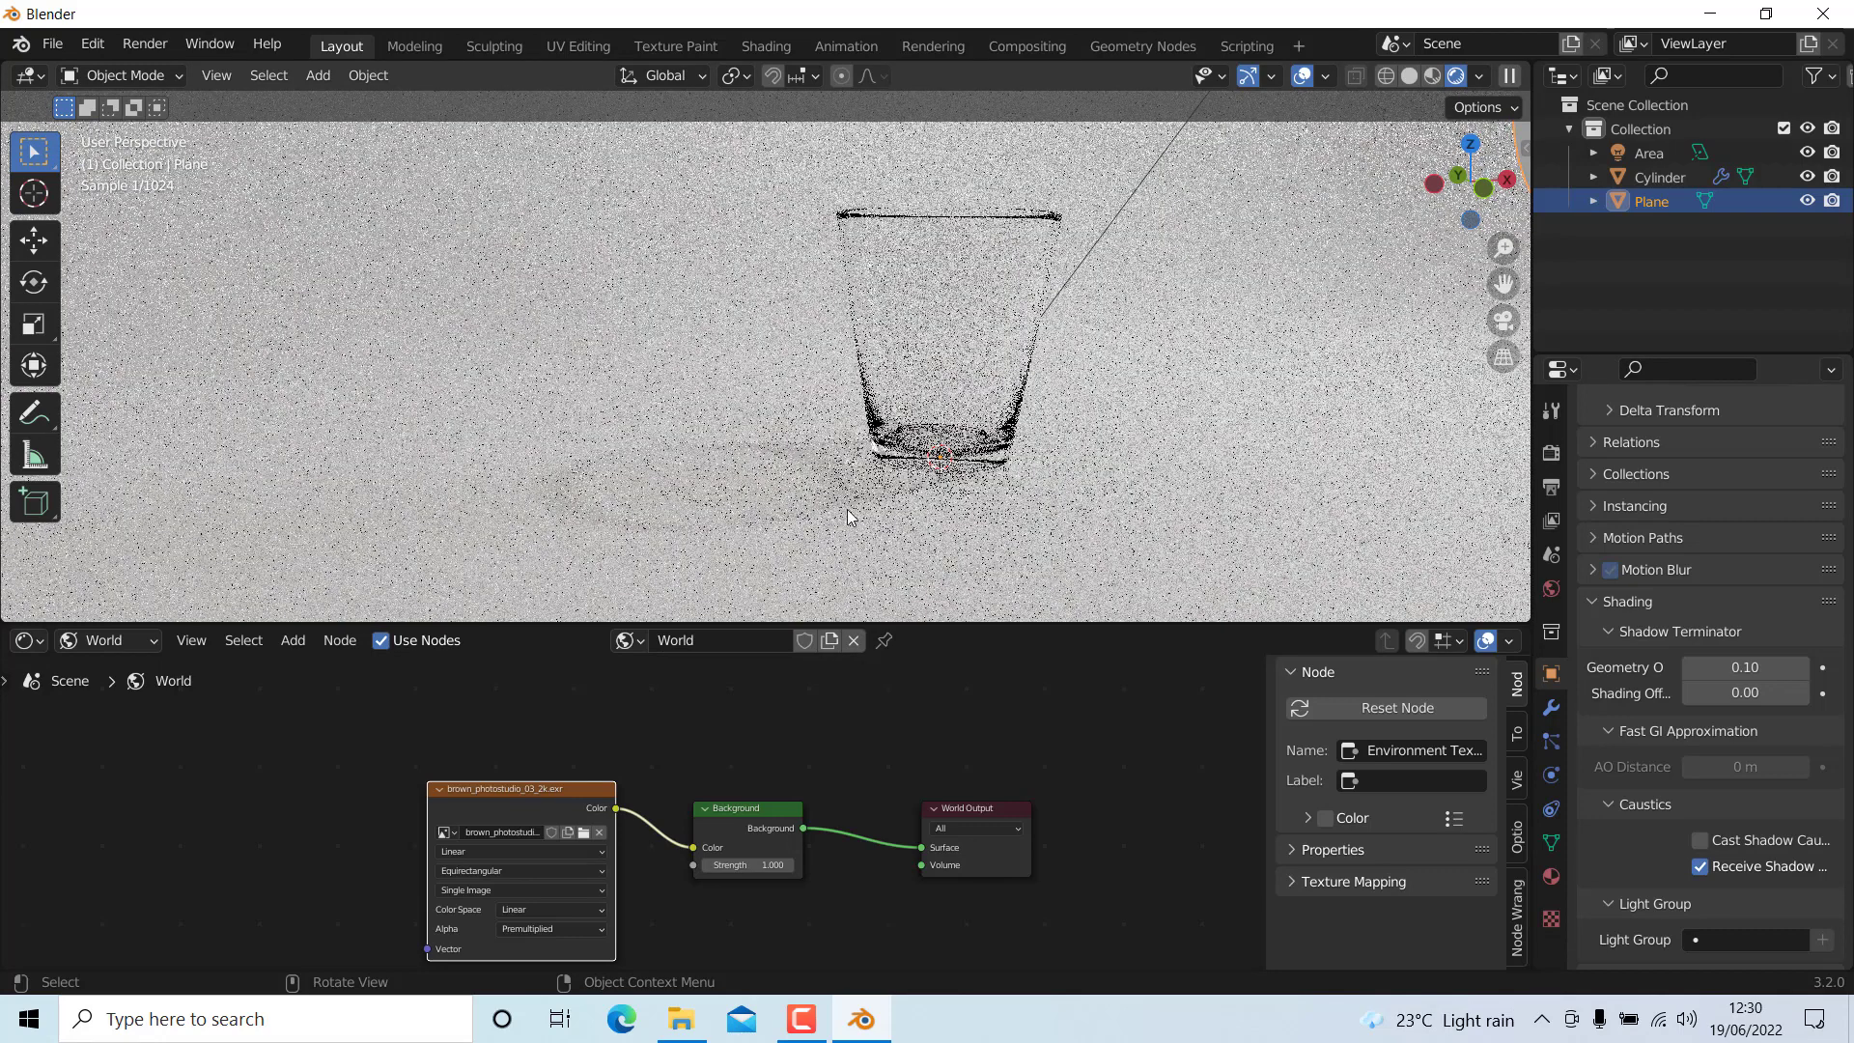
click(848, 508)
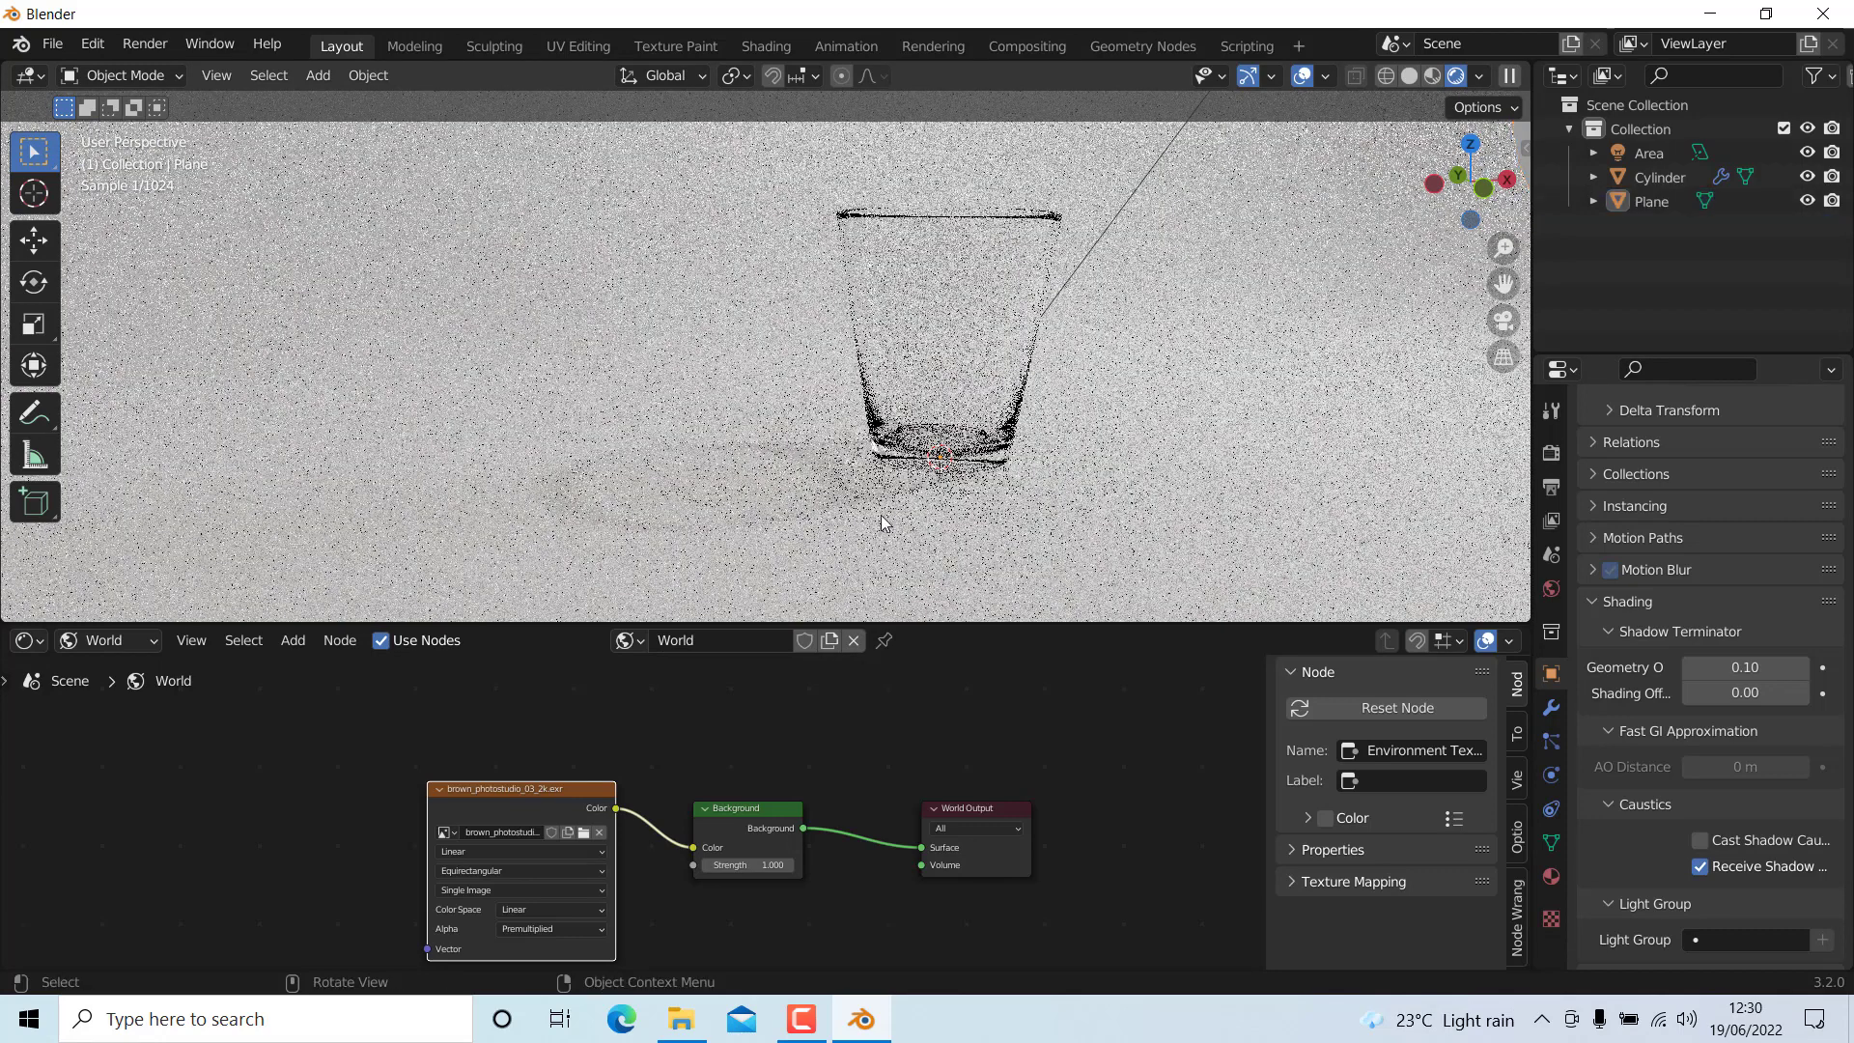